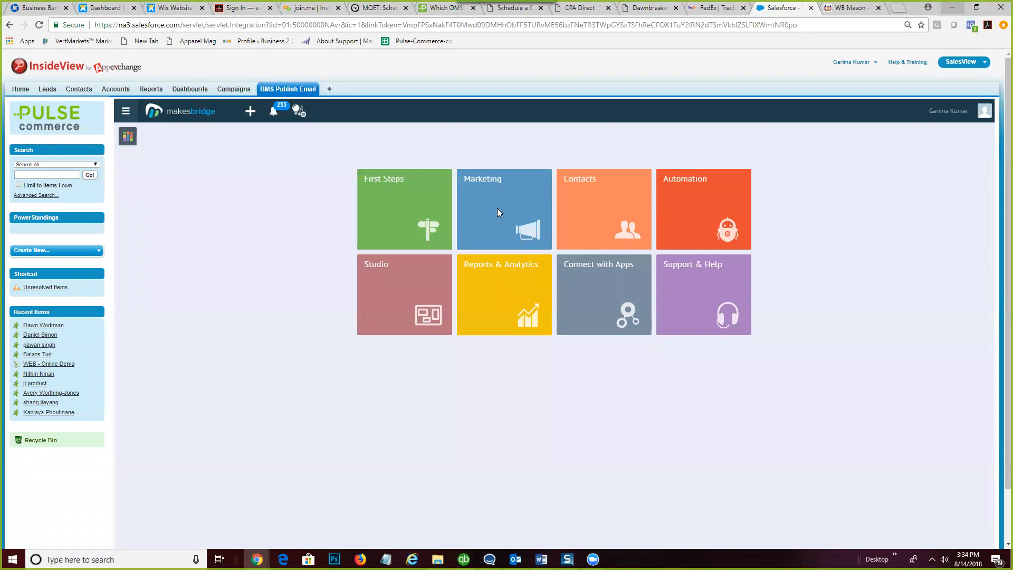
- In Automation > Autobots, pause the Click Sales Email autobot and open its editor
{"action": "left_click", "coordinate": [693, 201]}
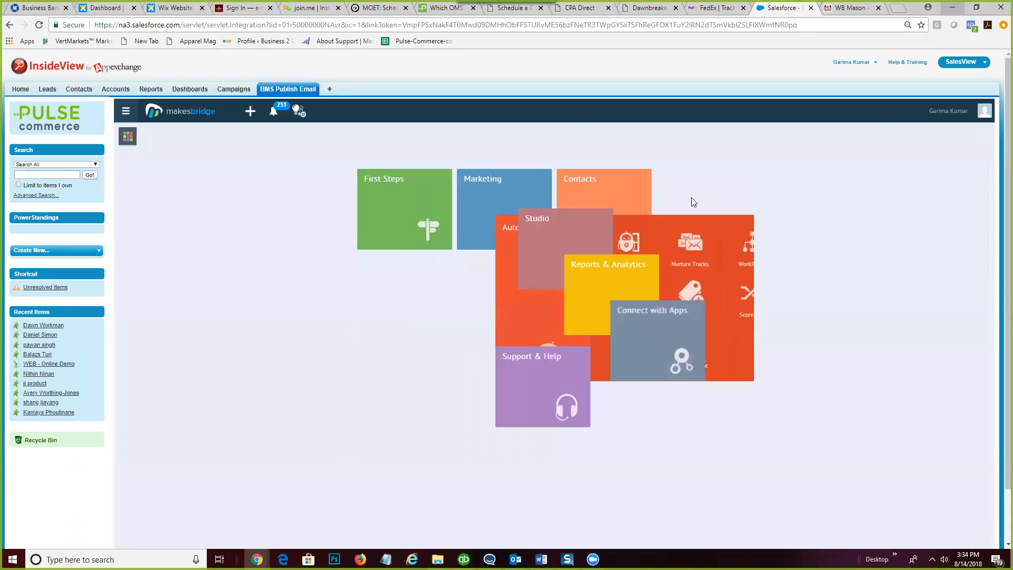
{"action": "left_click", "coordinate": [497, 284]}
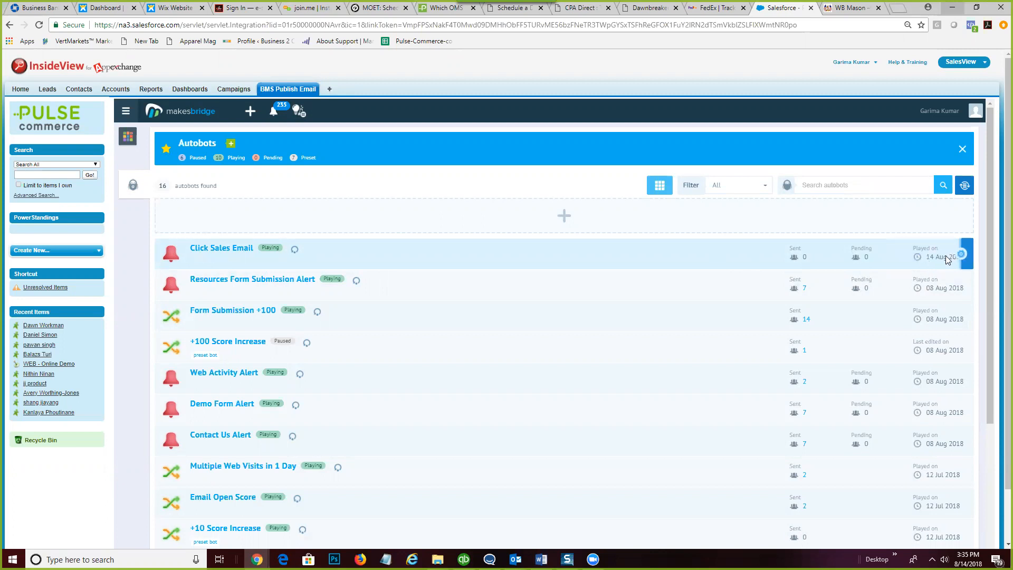
{"action": "mouse_move", "coordinate": [952, 256]}
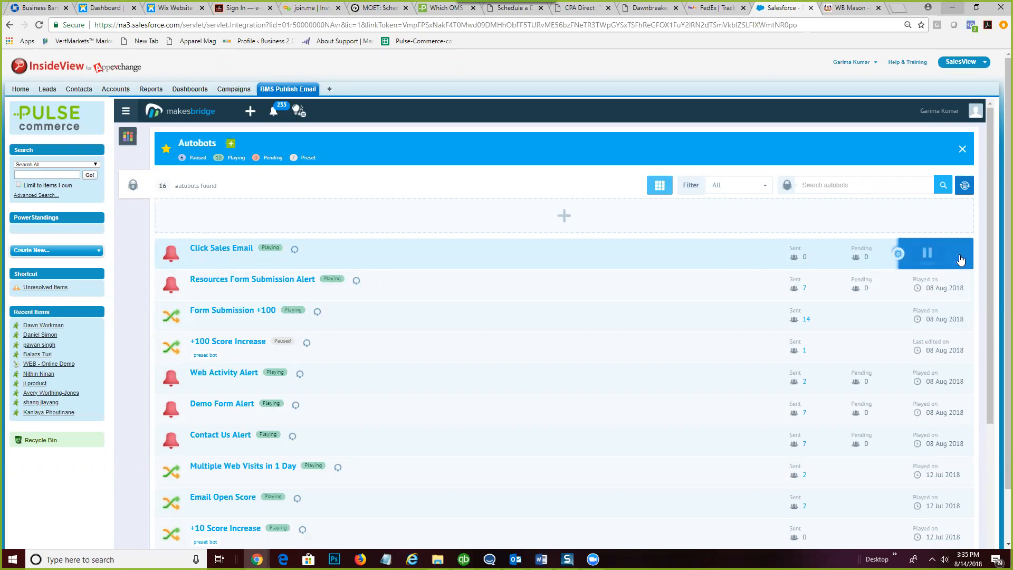
{"action": "left_click", "coordinate": [929, 254]}
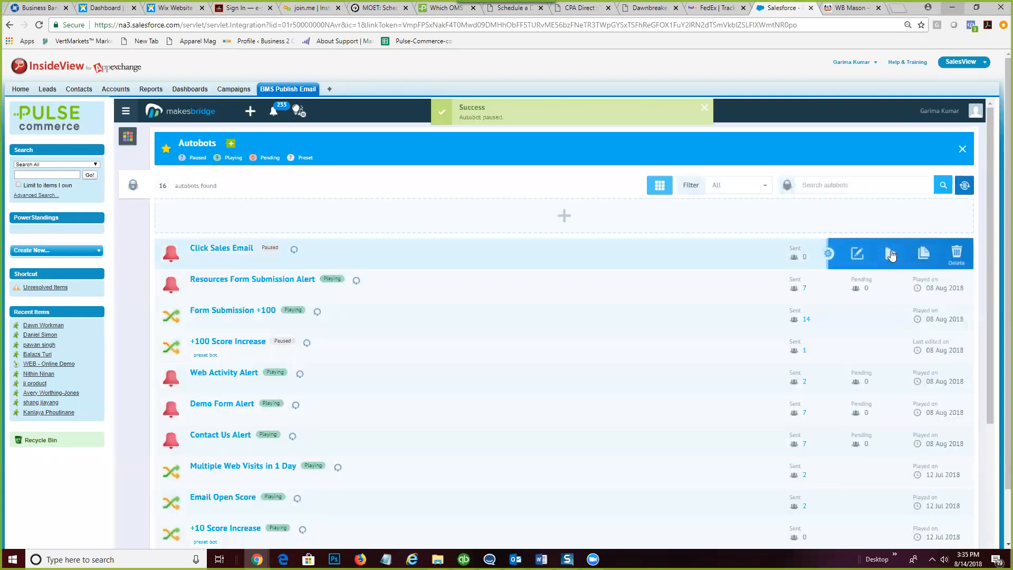
{"action": "left_click", "coordinate": [864, 255]}
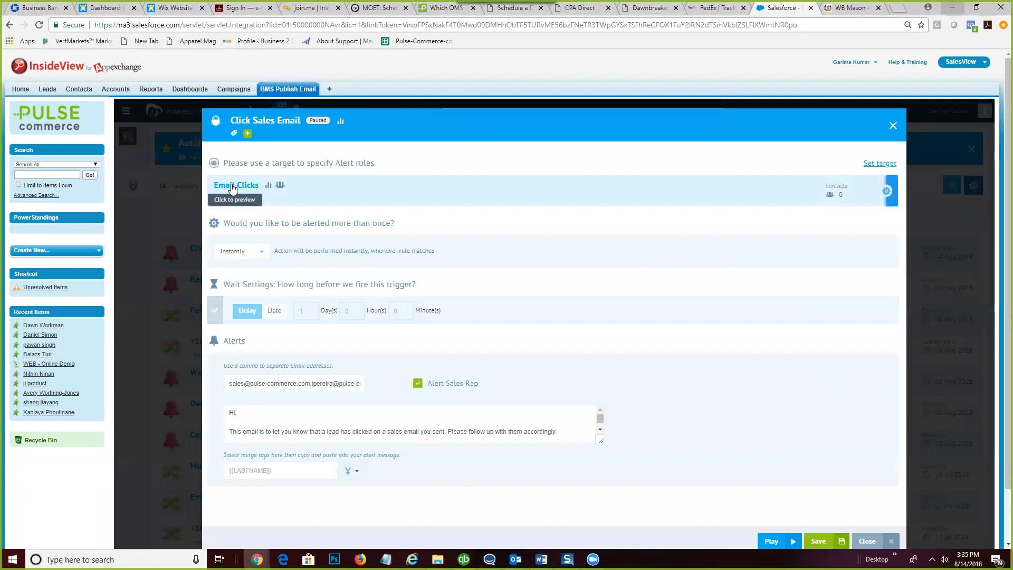
{"action": "left_click", "coordinate": [232, 188]}
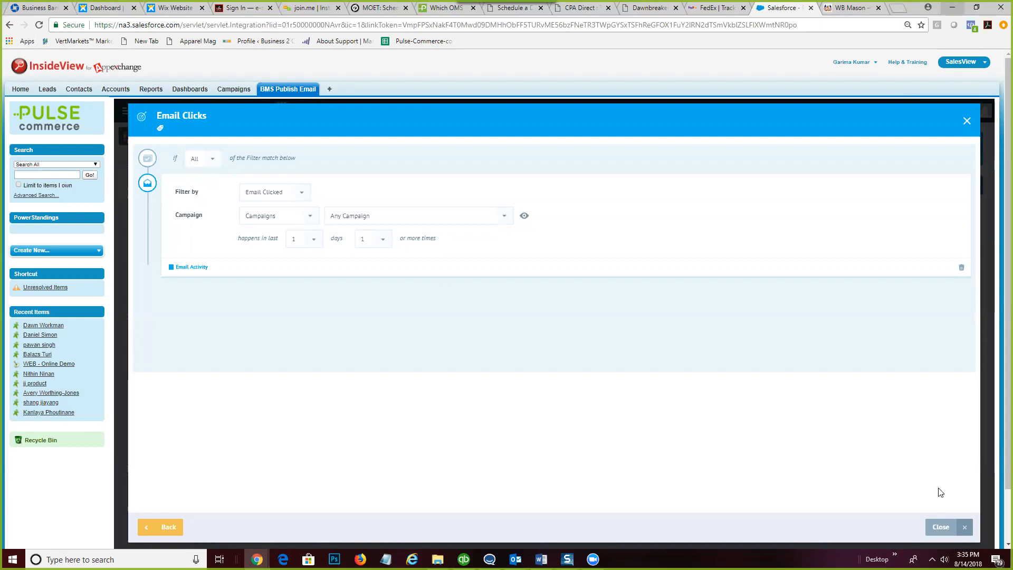
{"action": "left_click", "coordinate": [938, 526]}
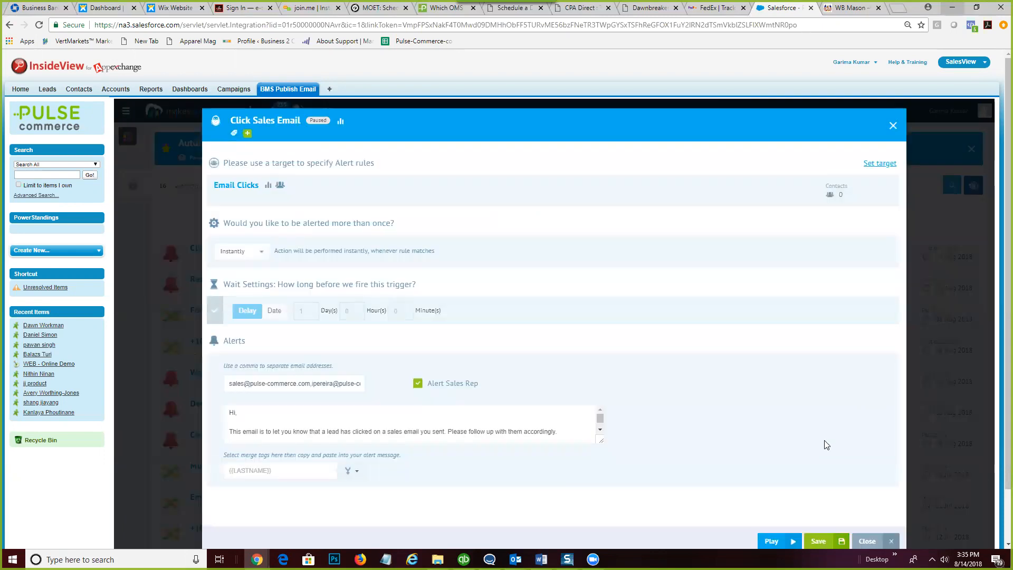
{"action": "scroll", "coordinate": [826, 445], "scroll_direction": "down", "scroll_amount": 2}
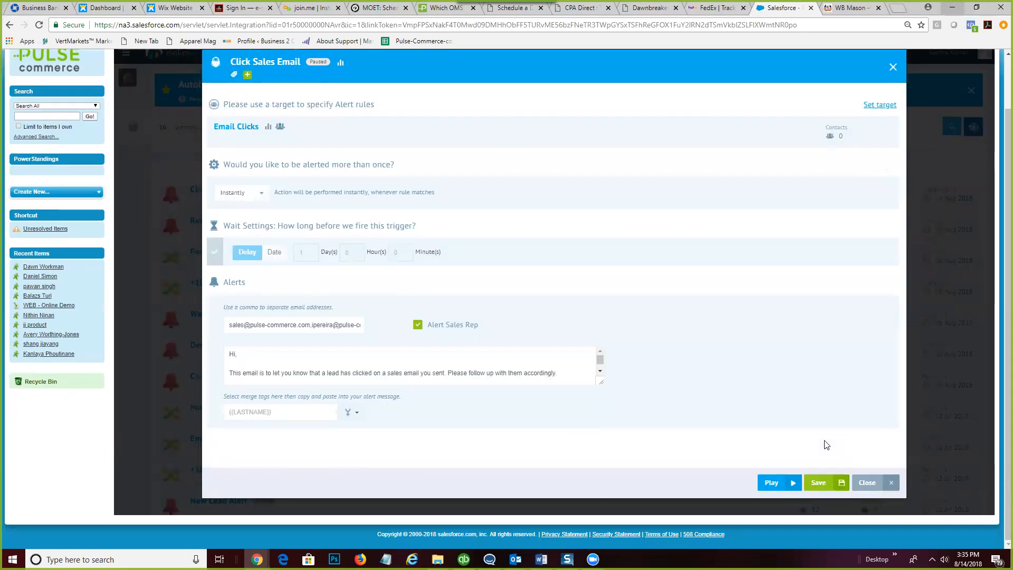
{"action": "scroll", "coordinate": [826, 445], "scroll_direction": "up", "scroll_amount": 2}
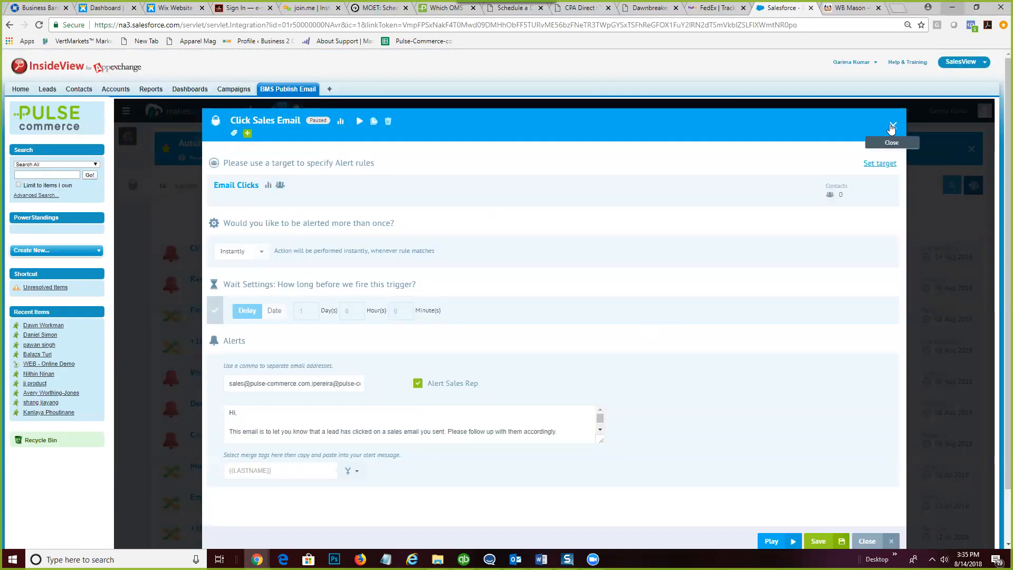
{"action": "mouse_move", "coordinate": [868, 197]}
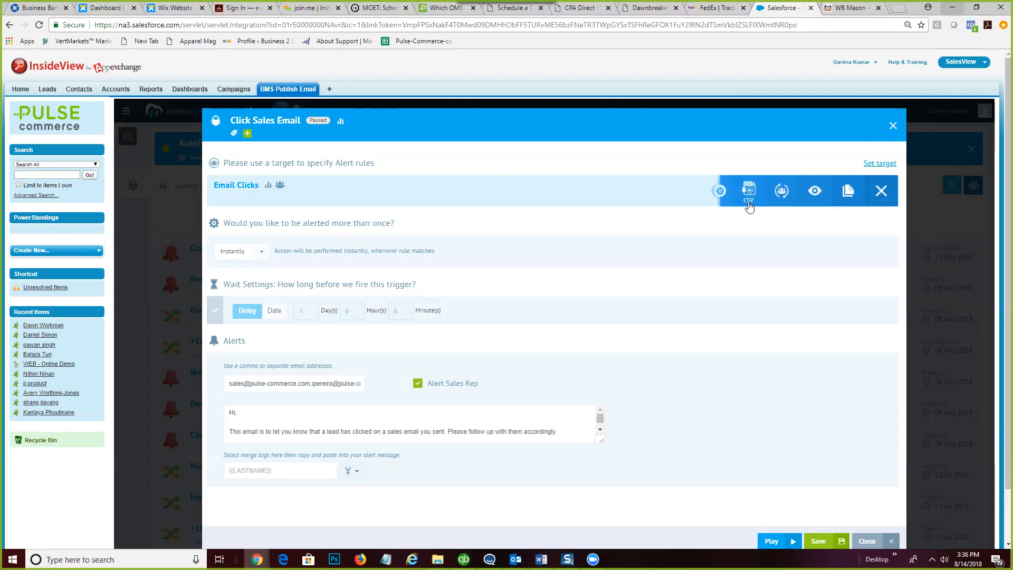
{"action": "left_click", "coordinate": [240, 186]}
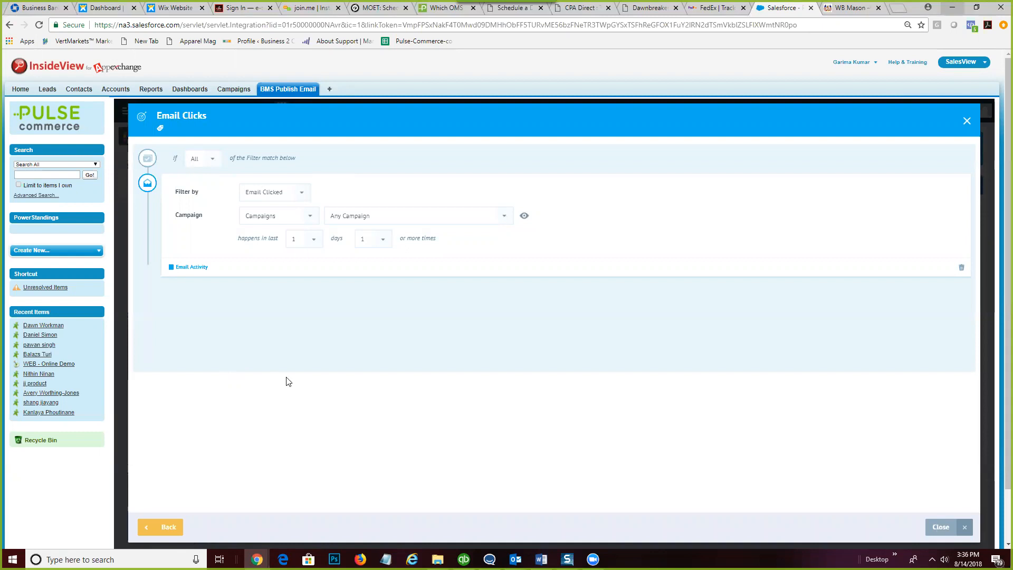
{"action": "scroll", "coordinate": [287, 380], "scroll_direction": "down", "scroll_amount": 1}
{"action": "scroll", "coordinate": [287, 379], "scroll_direction": "up", "scroll_amount": 1}
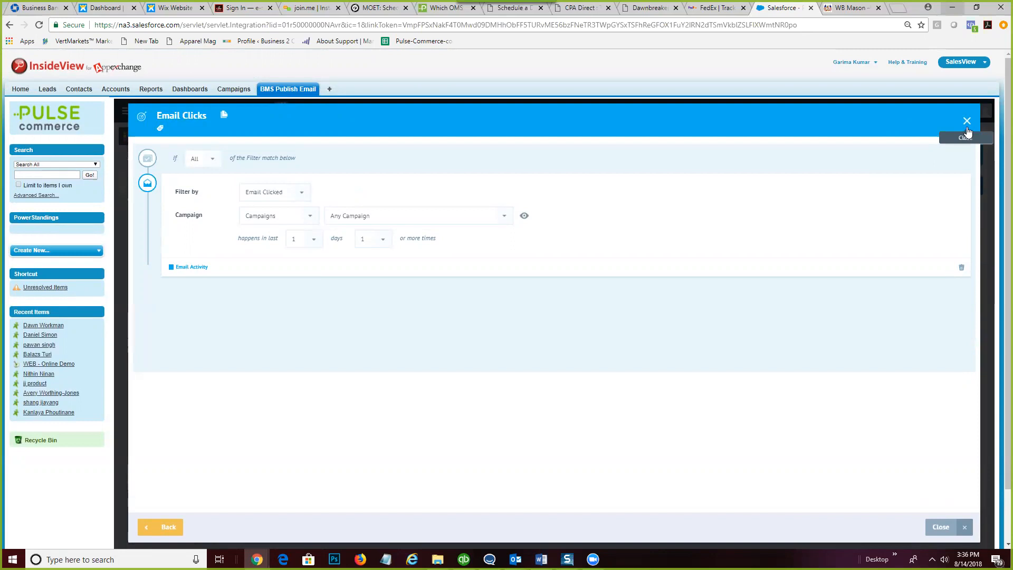
{"action": "left_click", "coordinate": [966, 121]}
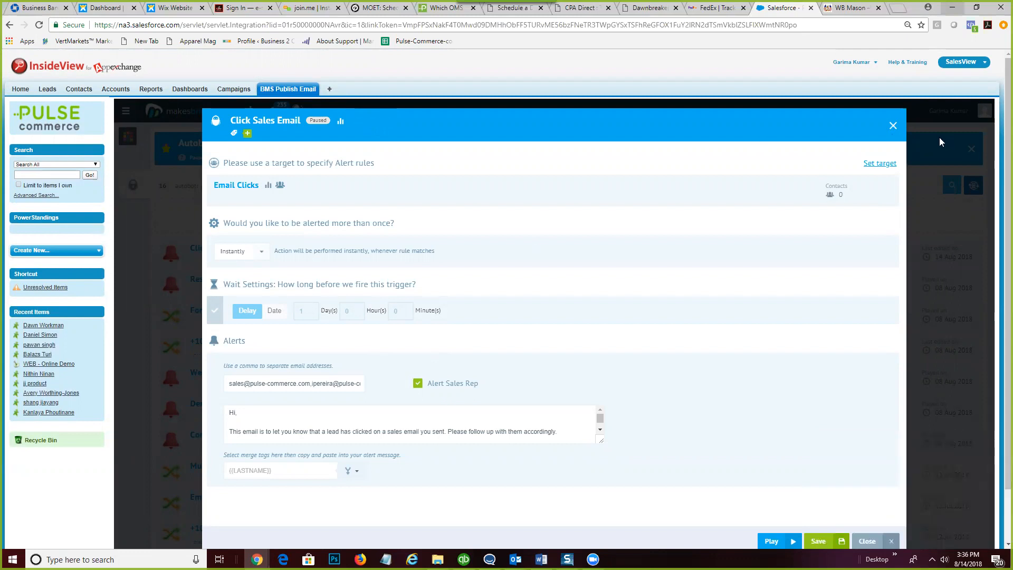
{"action": "left_click", "coordinate": [893, 125]}
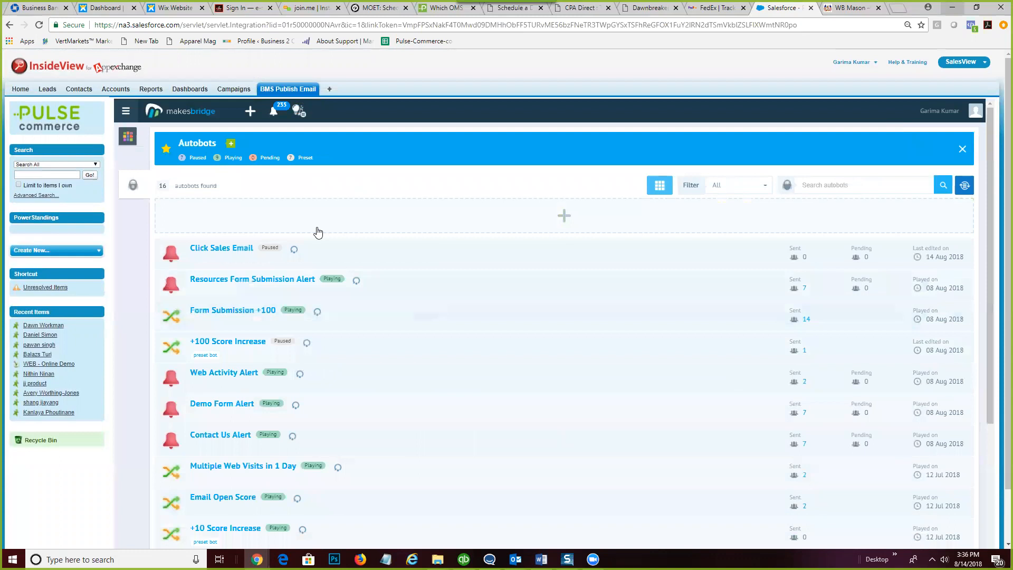
- Go to Contacts > Targets and bring up the actions for the Email Clicks target
{"action": "left_click", "coordinate": [119, 138]}
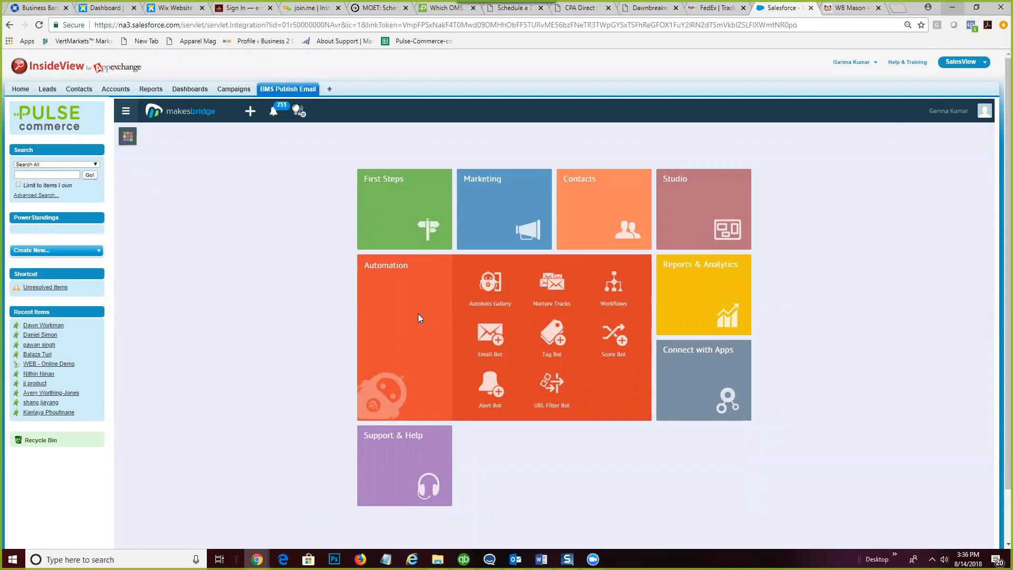
{"action": "left_click", "coordinate": [575, 209]}
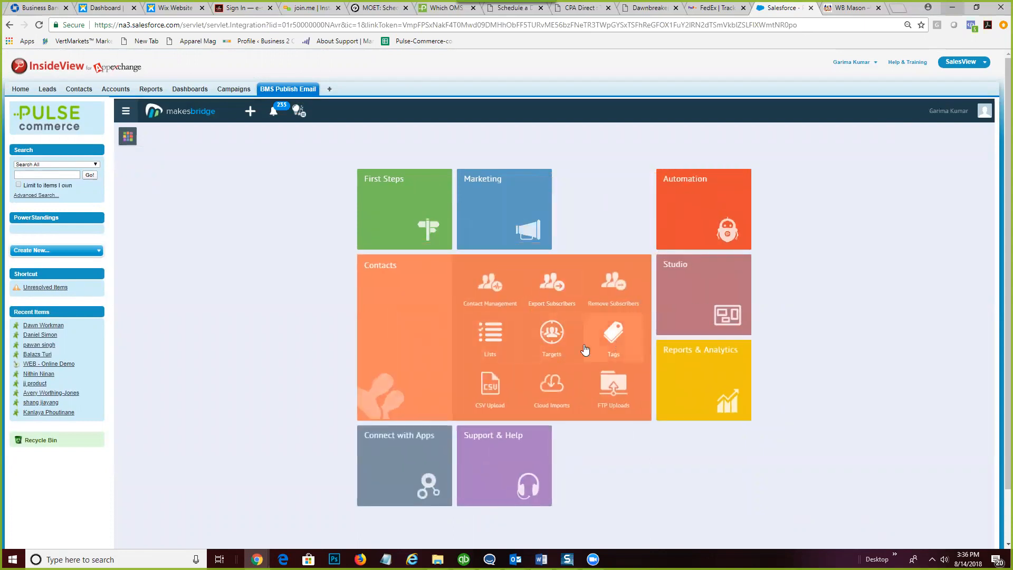
{"action": "left_click", "coordinate": [549, 334]}
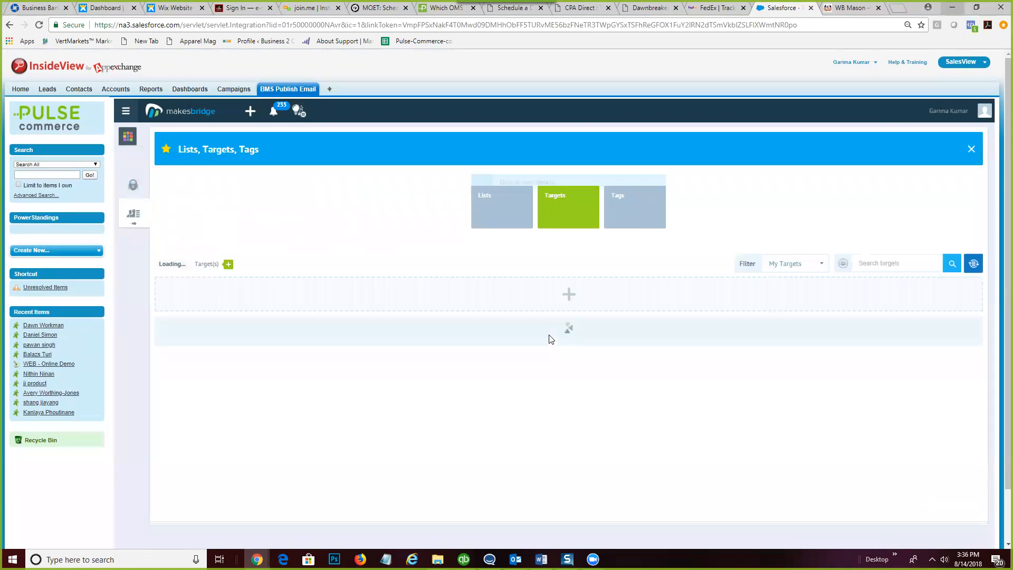
{"action": "scroll", "coordinate": [375, 407], "scroll_direction": "down", "scroll_amount": 3}
{"action": "scroll", "coordinate": [235, 488], "scroll_direction": "down", "scroll_amount": 2}
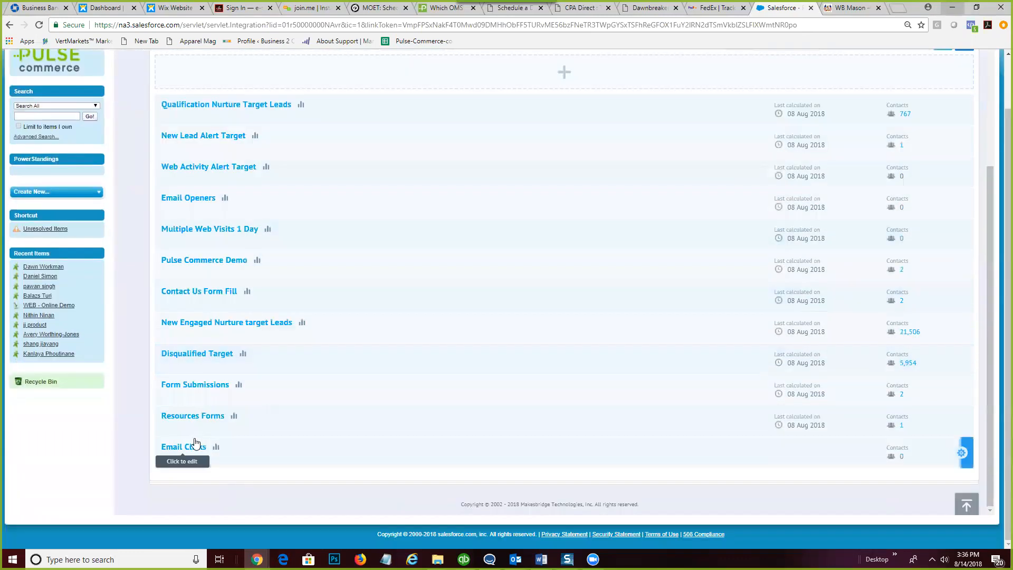
{"action": "left_click", "coordinate": [959, 453]}
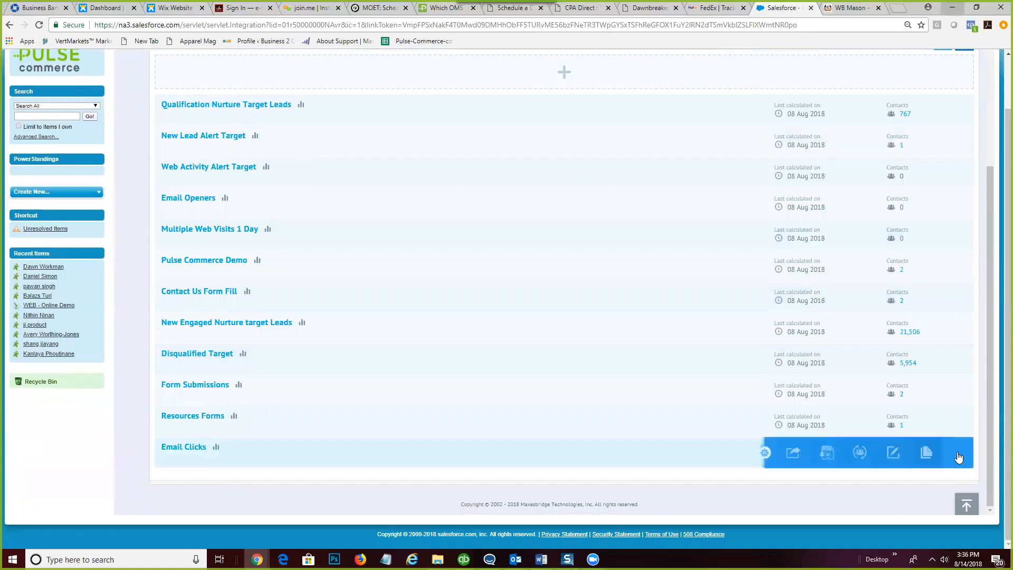
- Edit the Email Clicks target and add a second Email Clicked filter
{"action": "left_click", "coordinate": [891, 451]}
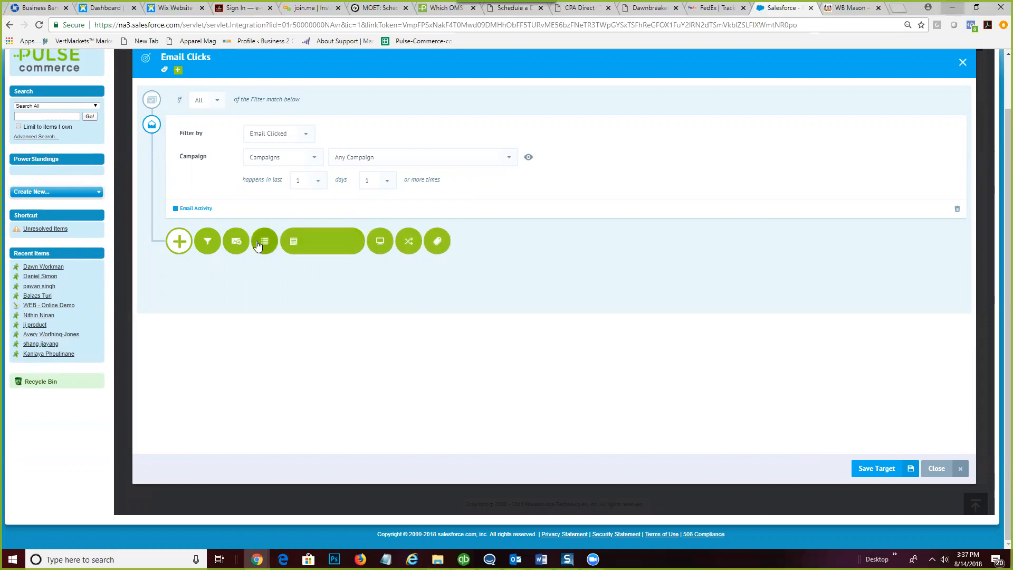
{"action": "left_click", "coordinate": [238, 240]}
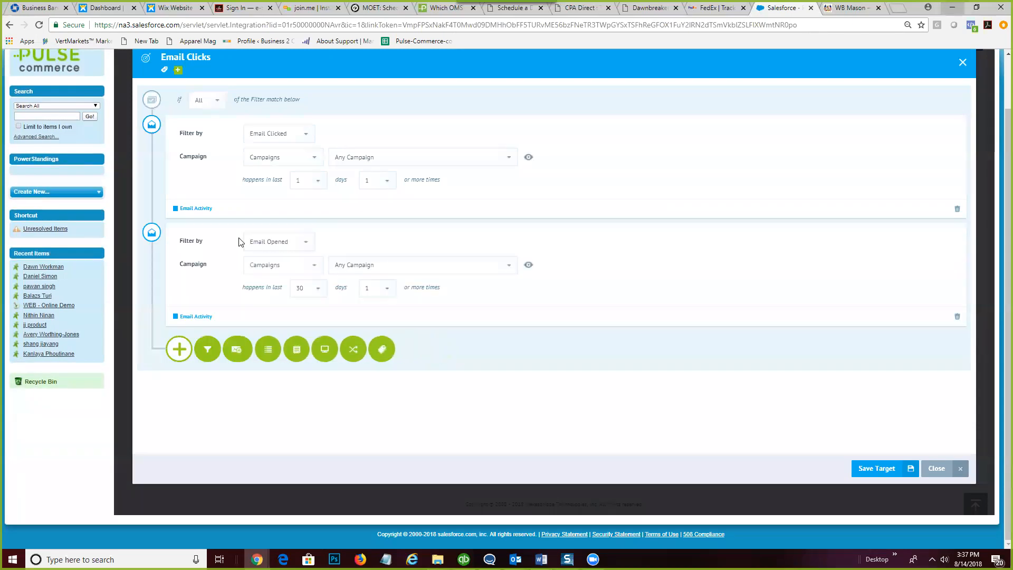
{"action": "left_click", "coordinate": [306, 244]}
{"action": "left_click", "coordinate": [291, 277]}
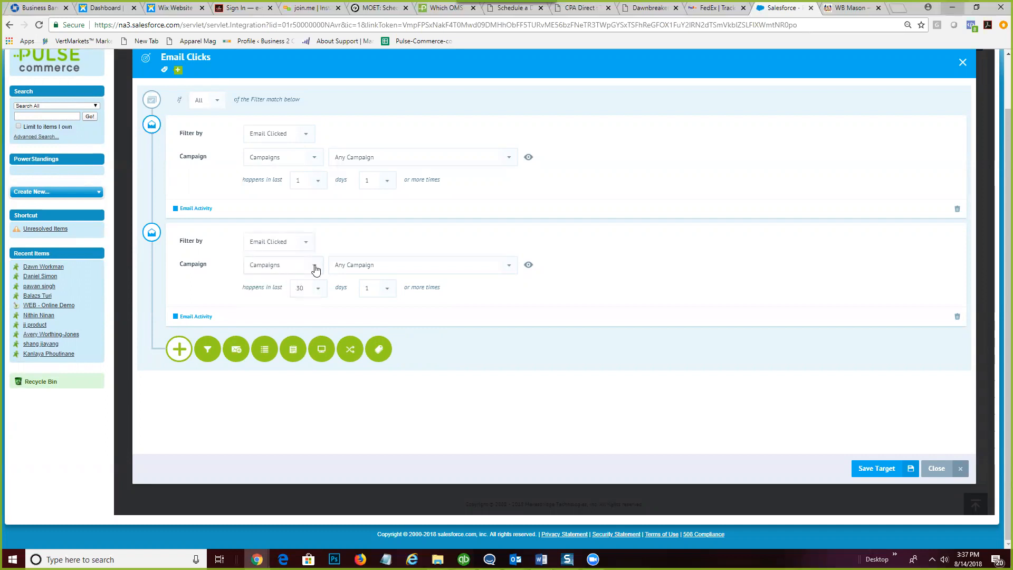
- Restrict the second filter to Nurture Track campaigns in the last 1 day, then save
{"action": "left_click", "coordinate": [509, 267]}
{"action": "left_click", "coordinate": [417, 269]}
{"action": "left_click", "coordinate": [314, 265]}
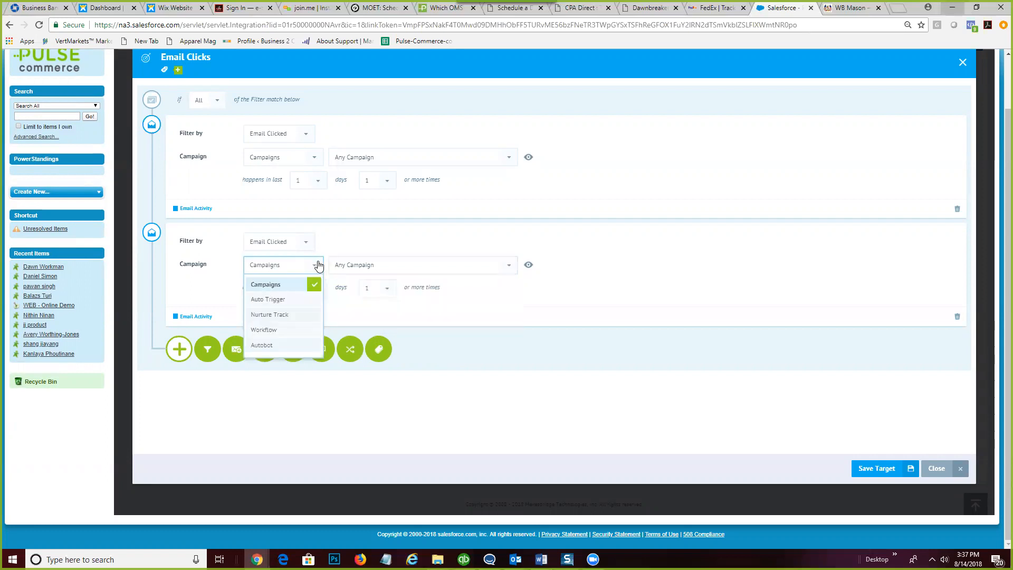
{"action": "left_click", "coordinate": [283, 315]}
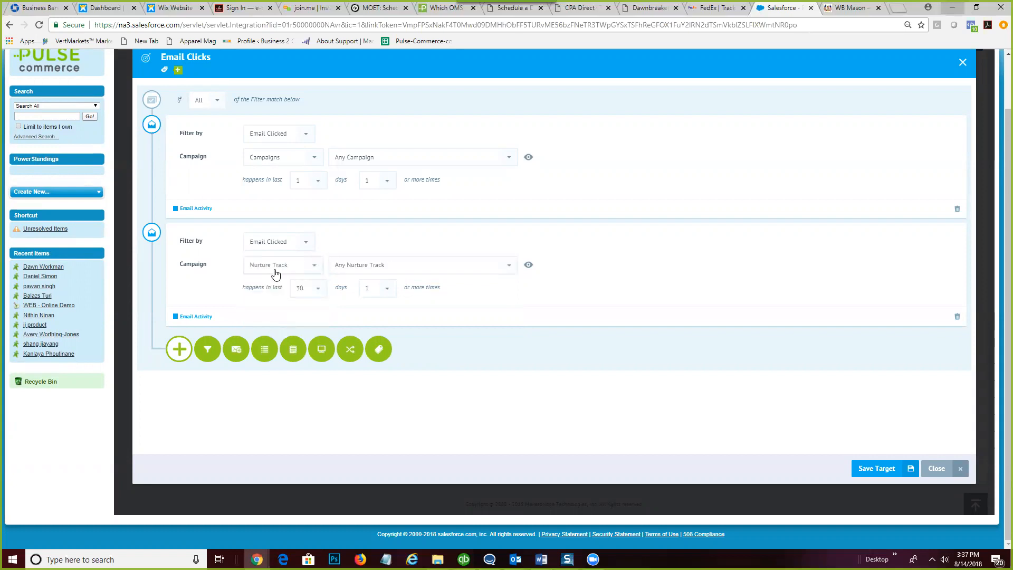
{"action": "left_click", "coordinate": [315, 267]}
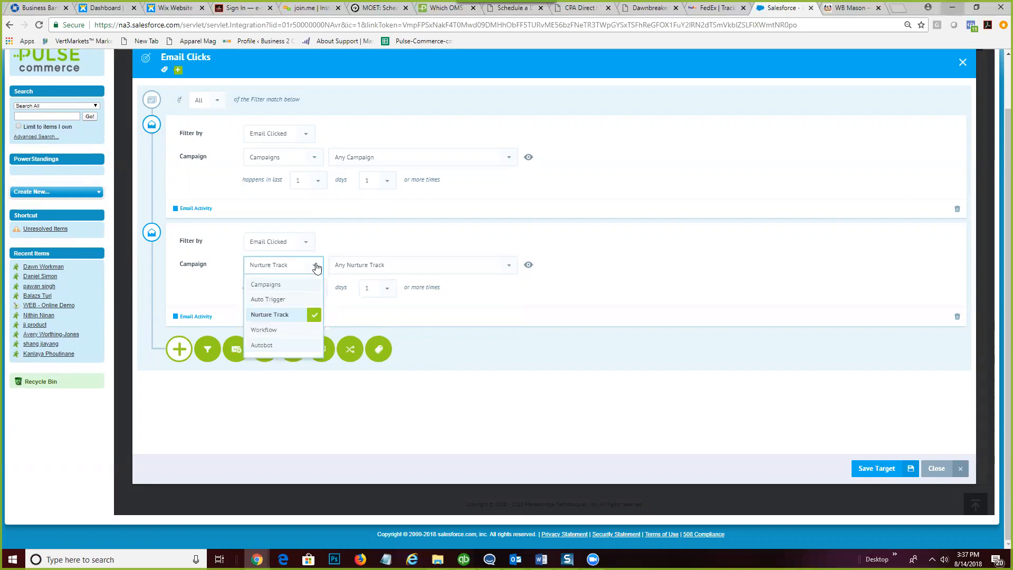
{"action": "left_click", "coordinate": [315, 267]}
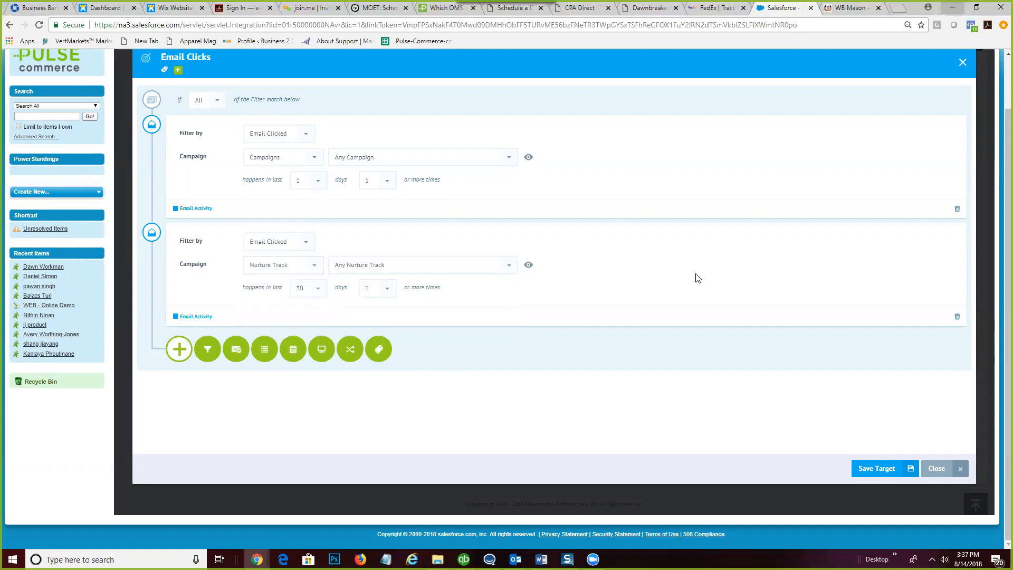
{"action": "left_click", "coordinate": [317, 288]}
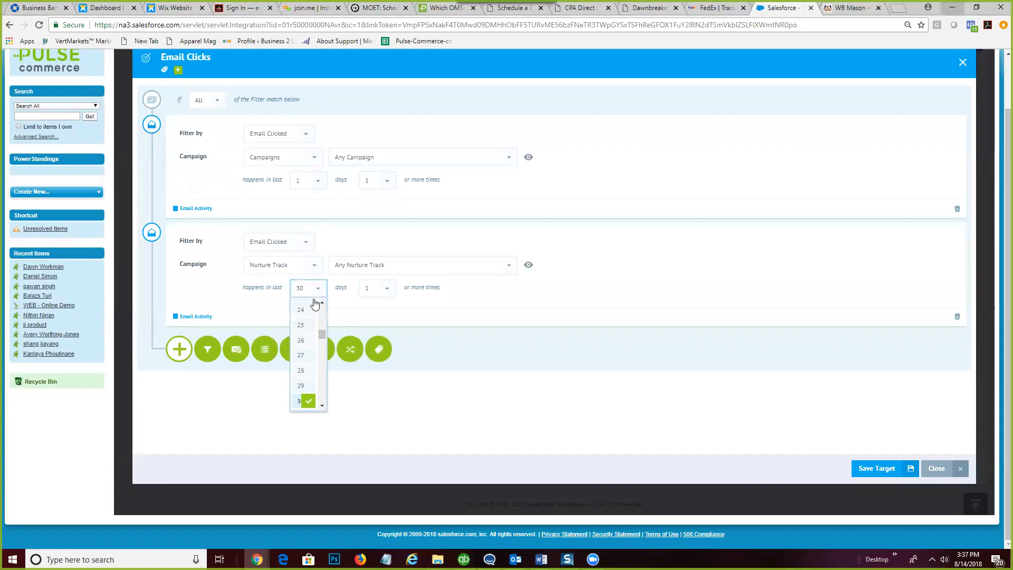
{"action": "left_click", "coordinate": [306, 308]}
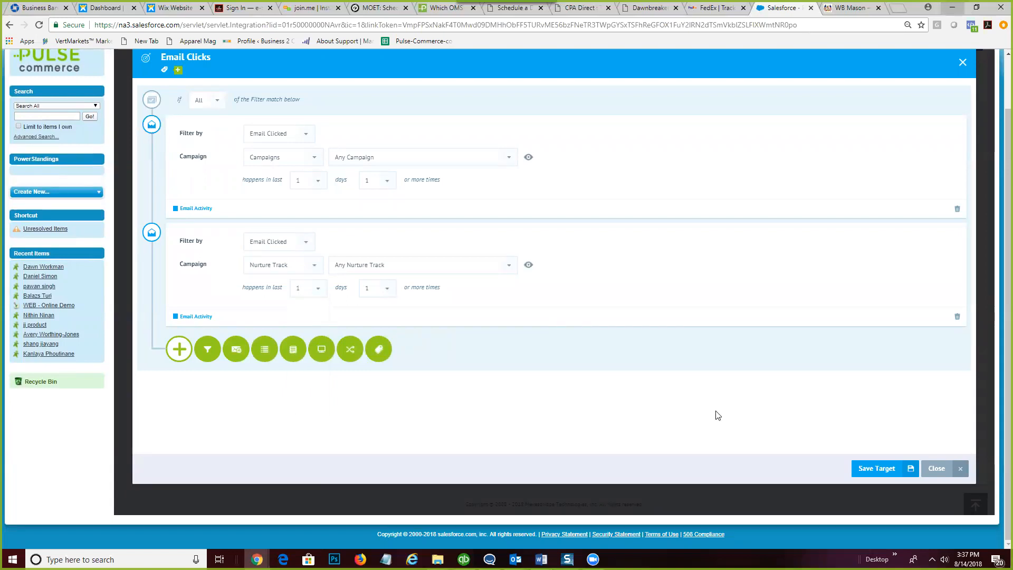
{"action": "left_click", "coordinate": [872, 470]}
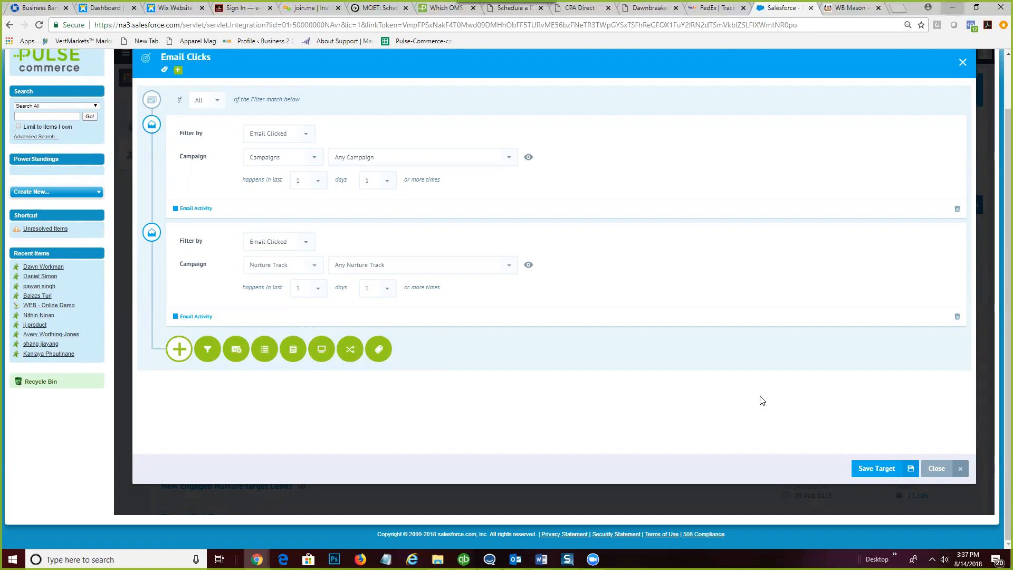
- Change the filter match from All to Any, save the Email Clicks target and close it
{"action": "left_click", "coordinate": [219, 101]}
{"action": "left_click", "coordinate": [199, 138]}
{"action": "left_click", "coordinate": [878, 469]}
{"action": "scroll", "coordinate": [519, 401], "scroll_direction": "up", "scroll_amount": 1}
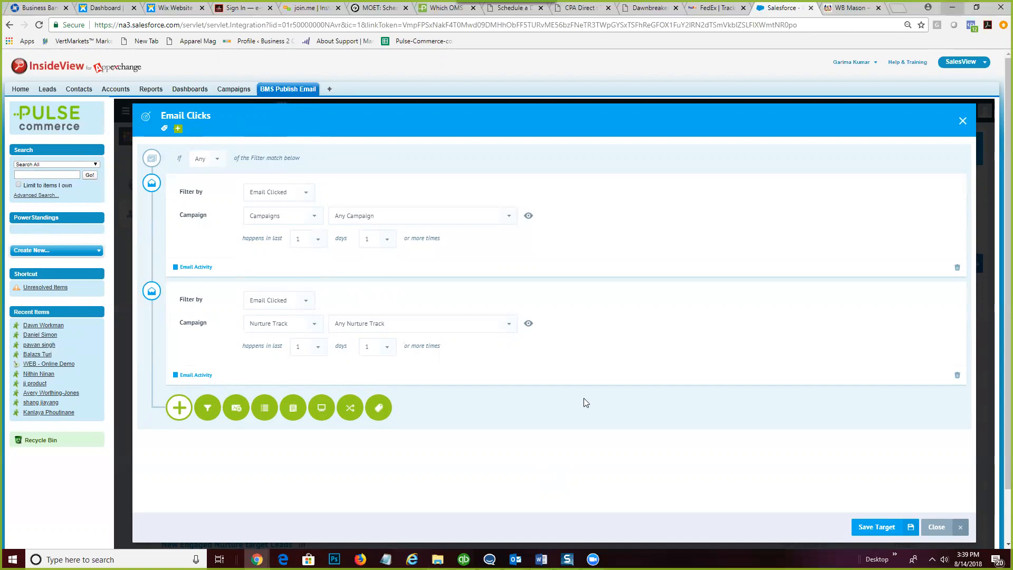
{"action": "left_click", "coordinate": [863, 527]}
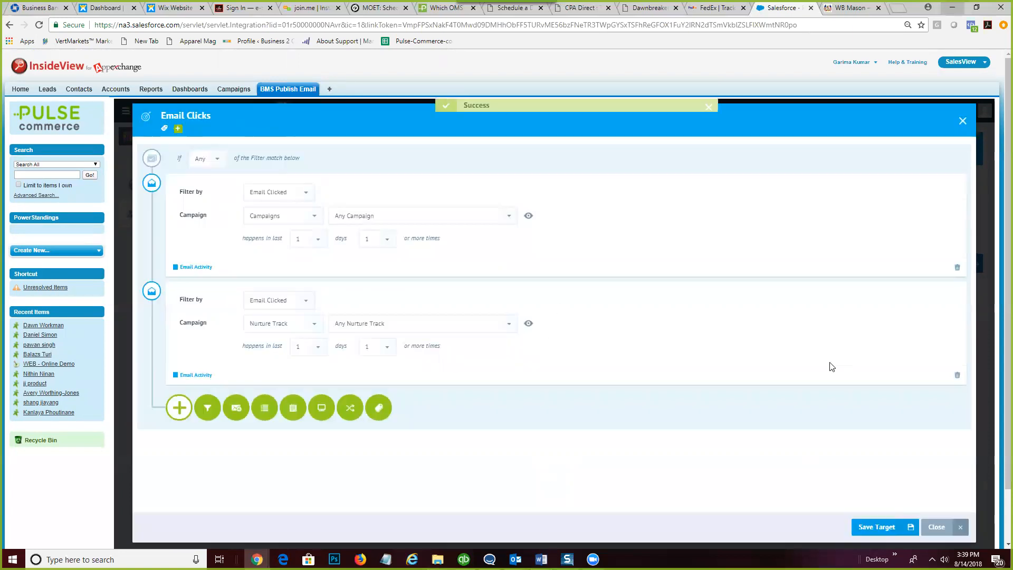
{"action": "left_click", "coordinate": [962, 122]}
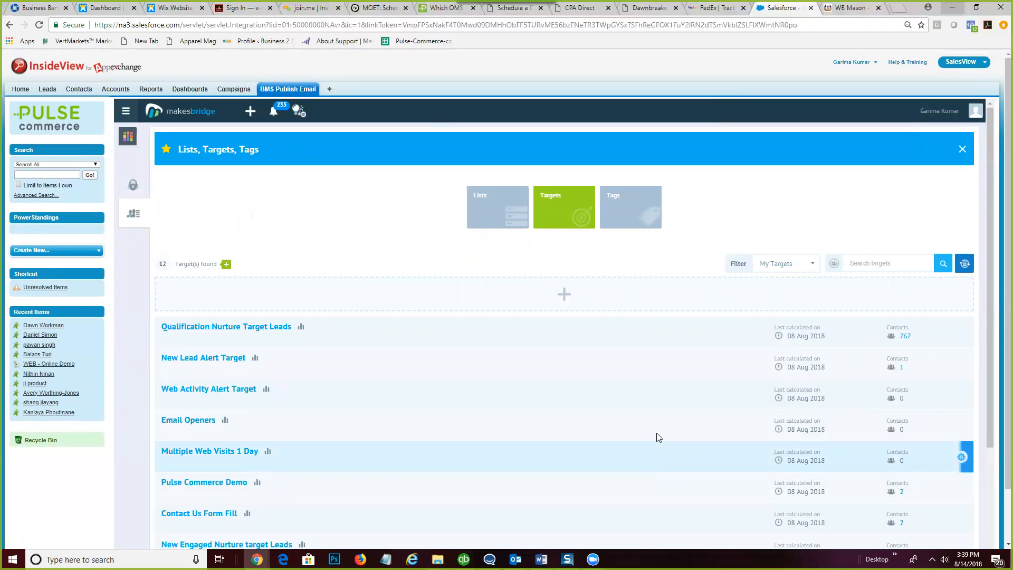
- In the URL Tag Bot, enter link name 'Consultation page', page type High Value, lead score 50
{"action": "left_click", "coordinate": [129, 137]}
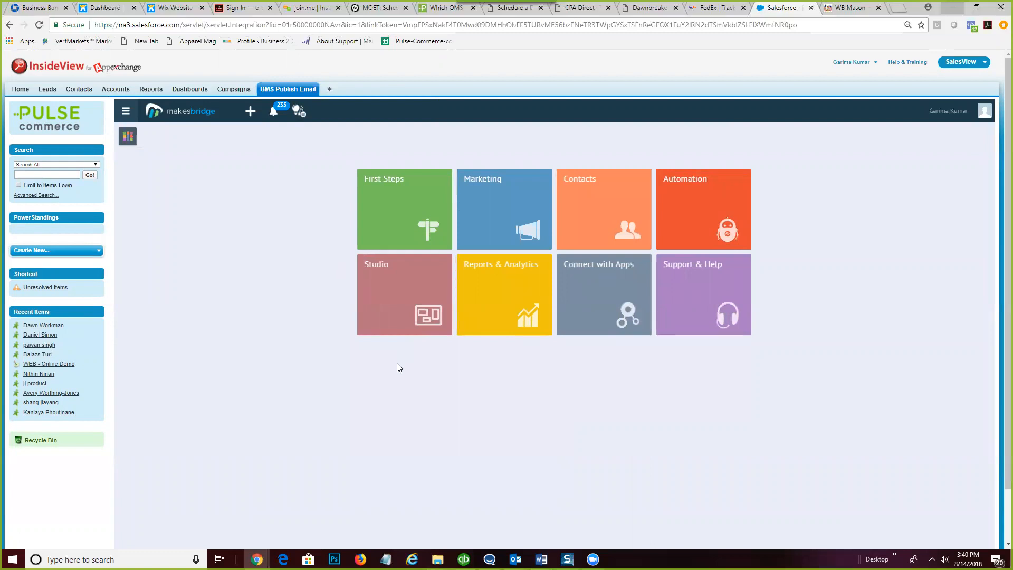
{"action": "left_click", "coordinate": [695, 195]}
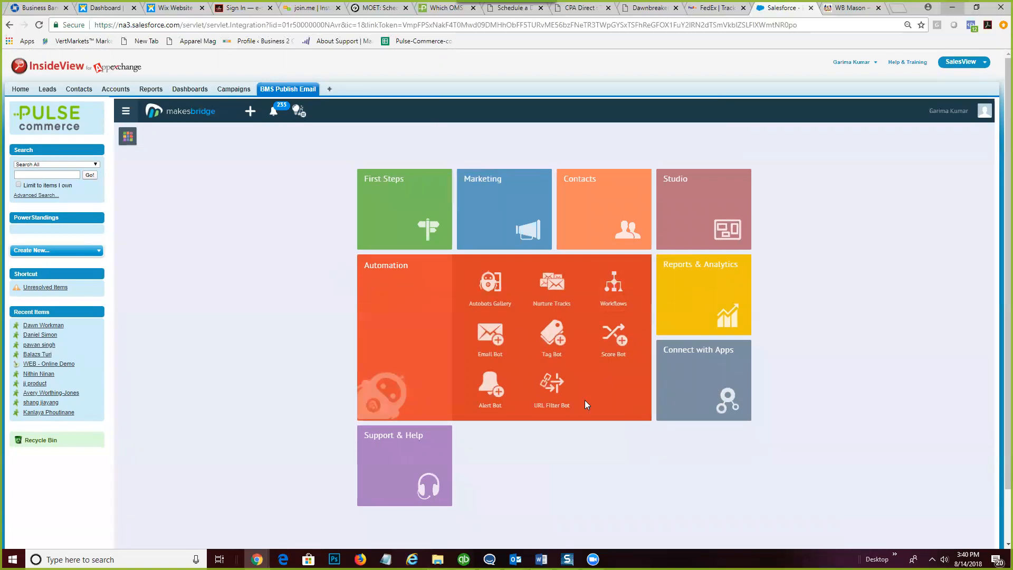
{"action": "left_click", "coordinate": [548, 385]}
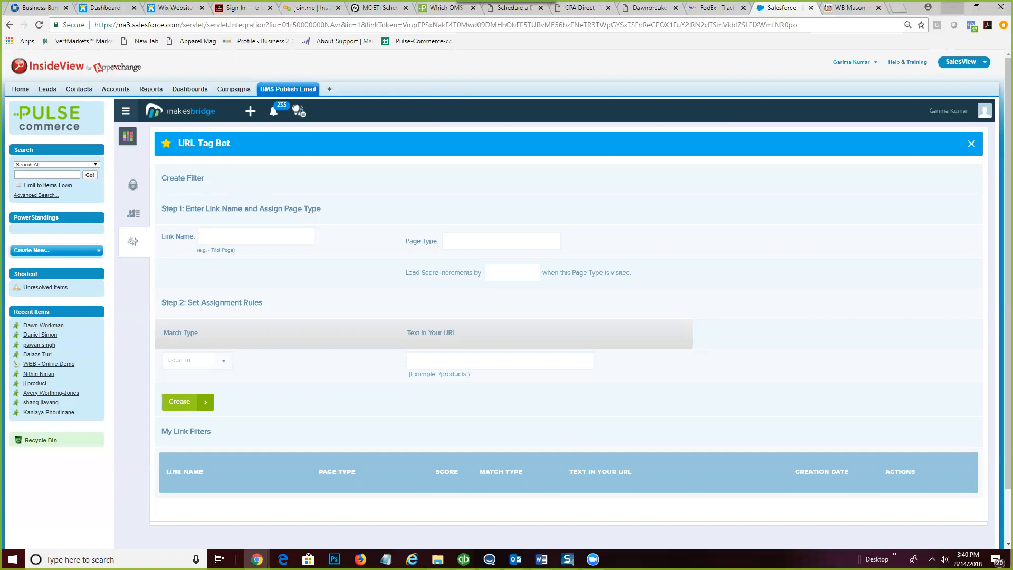
{"action": "left_click", "coordinate": [224, 224]}
{"action": "type", "text": "Consultation page"}
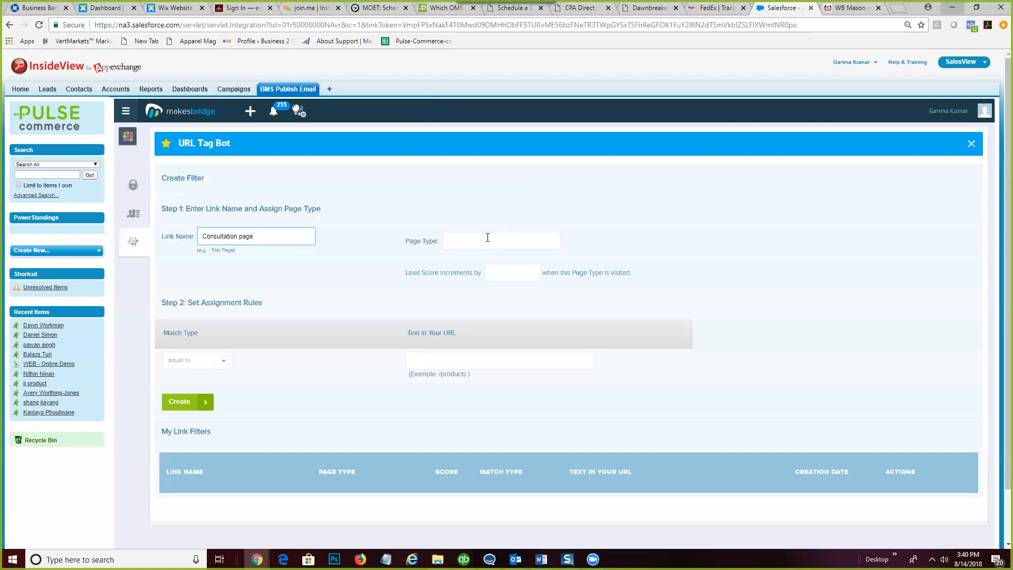
{"action": "left_click", "coordinate": [487, 237]}
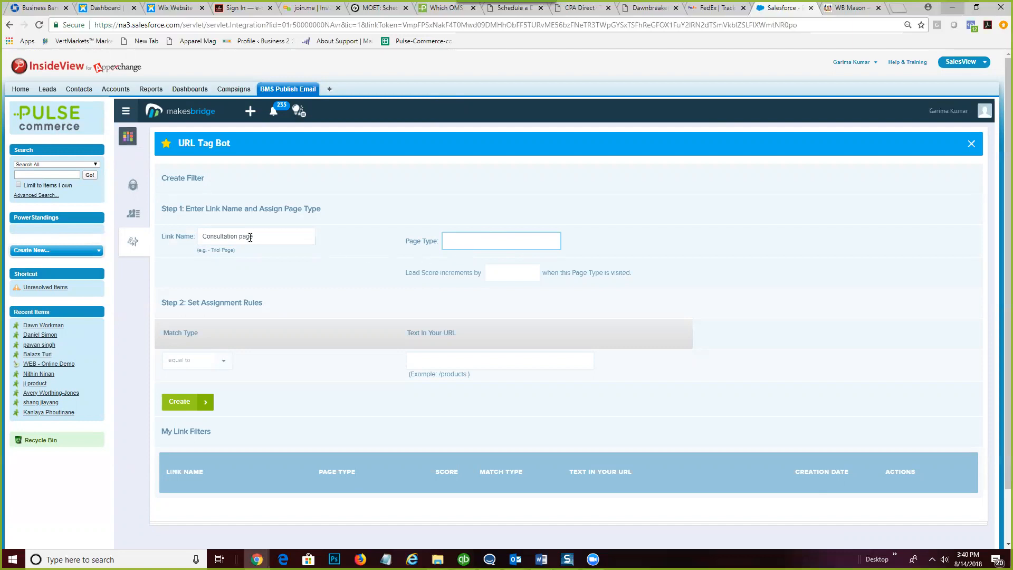
{"action": "type", "text": "High Value"}
{"action": "left_click", "coordinate": [498, 277]}
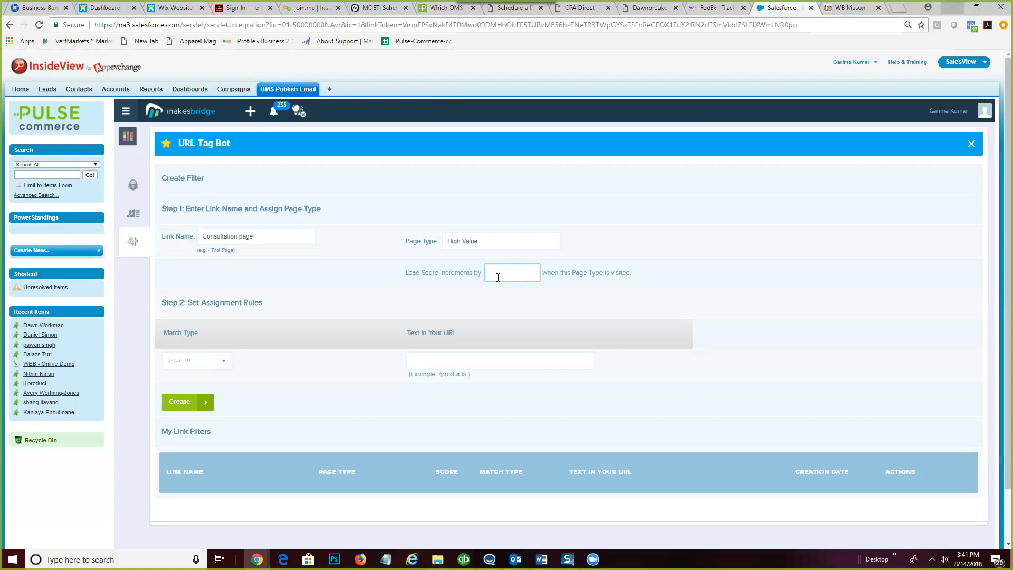
{"action": "type", "text": "50"}
{"action": "left_click", "coordinate": [702, 276]}
- Set the link filter's match type to contains
{"action": "scroll", "coordinate": [702, 276], "scroll_direction": "down", "scroll_amount": 1}
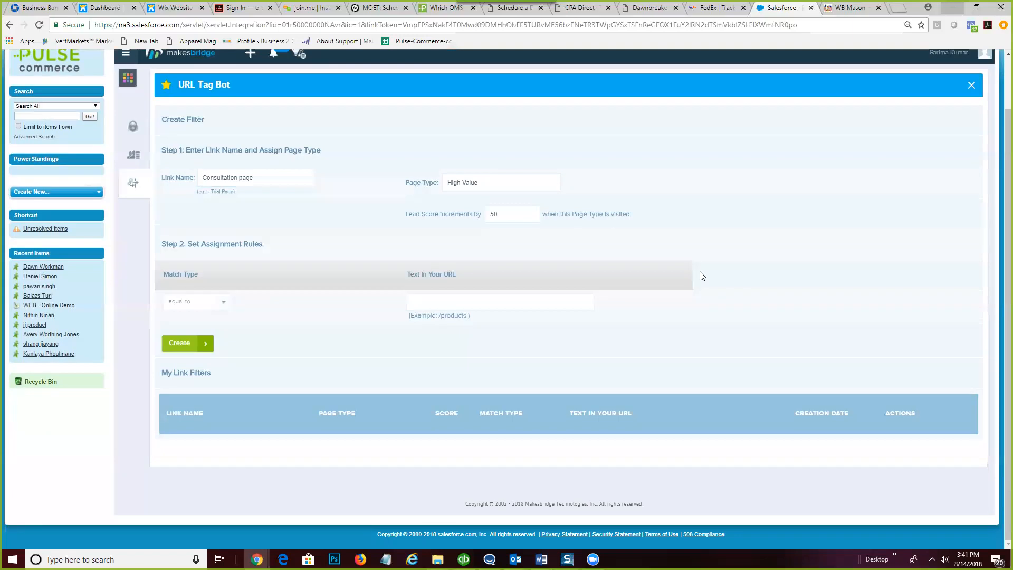
{"action": "left_click", "coordinate": [225, 305]}
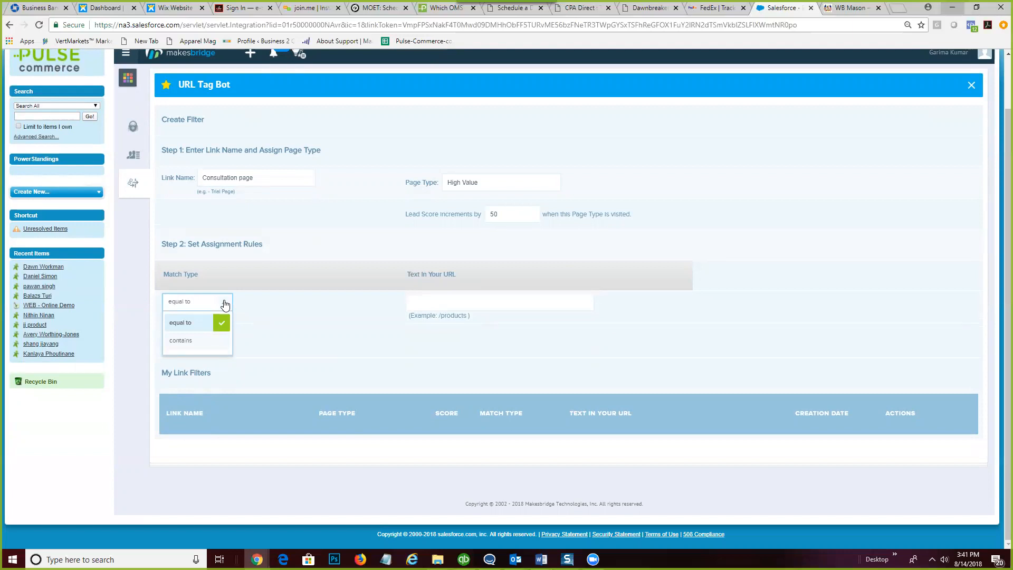
{"action": "left_click", "coordinate": [193, 340]}
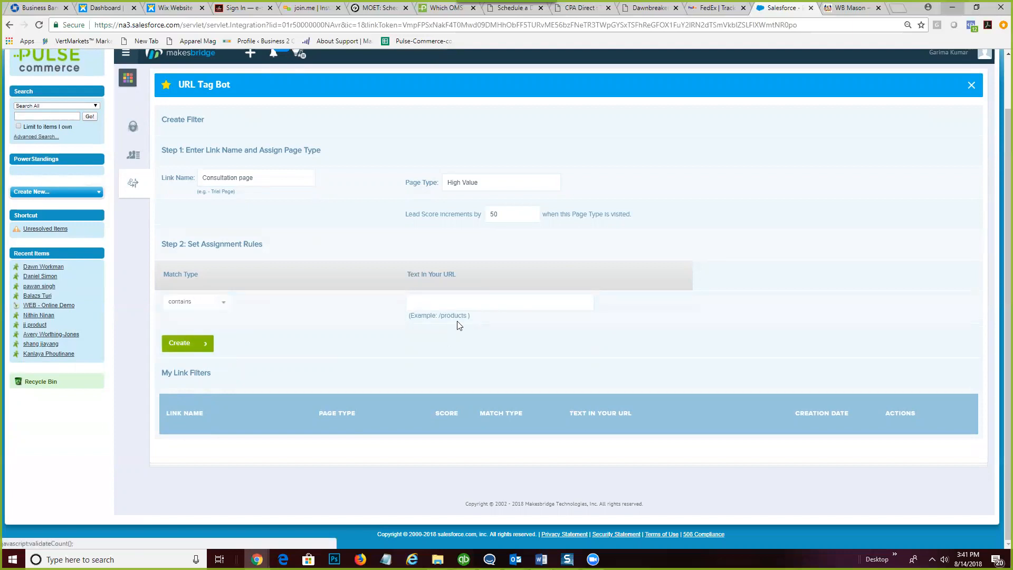
{"action": "left_click", "coordinate": [453, 305]}
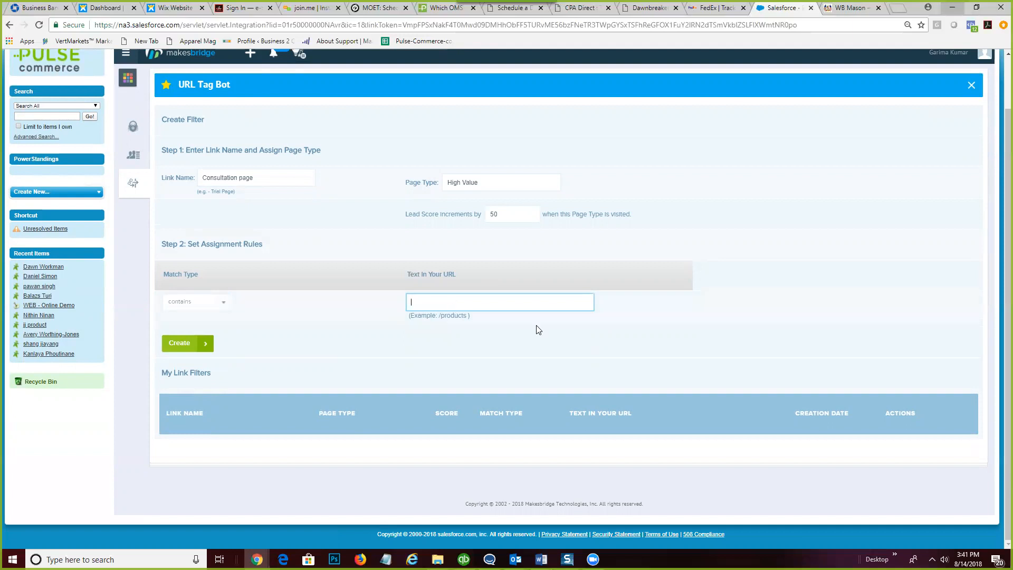
- Copy the MOET consultation page URL and return to the URL Tag Bot form
{"action": "left_click", "coordinate": [372, 15]}
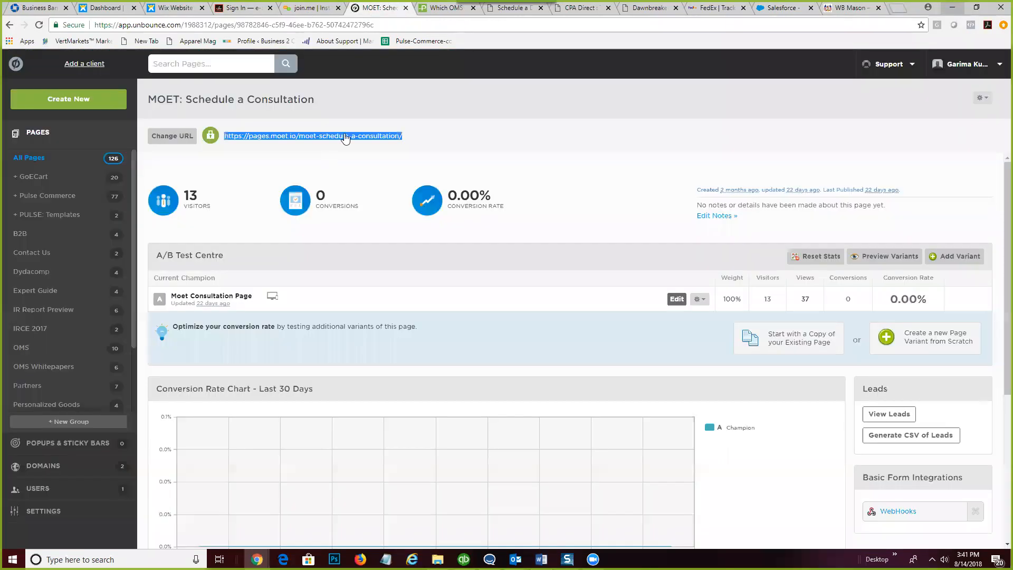
{"action": "right_click", "coordinate": [344, 136]}
{"action": "left_click", "coordinate": [373, 217]}
{"action": "left_click", "coordinate": [788, 6]}
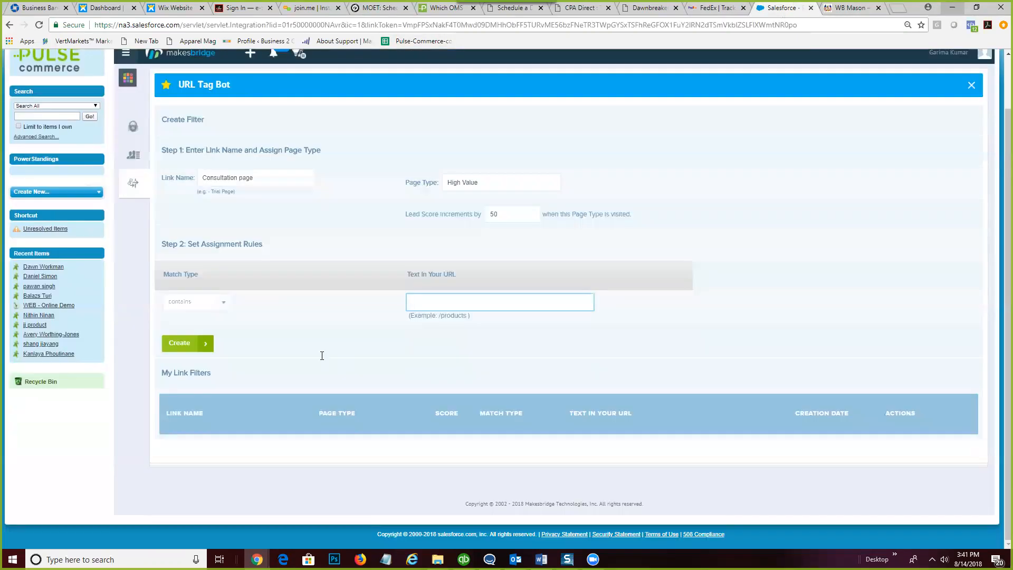
- Paste the URL, trim it to moet-schedule-a-consultation/, and create the Consultation page filter
{"action": "key", "text": "ctrl+v"}
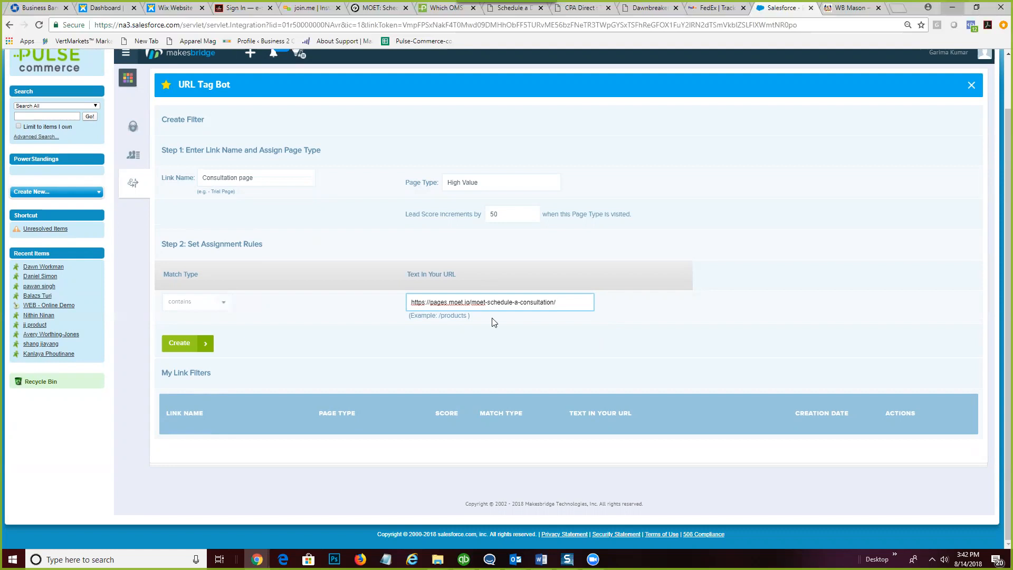
{"action": "left_click_drag", "start_coordinate": [471, 302], "coordinate": [411, 302]}
{"action": "left_click_drag", "start_coordinate": [556, 302], "coordinate": [405, 302]}
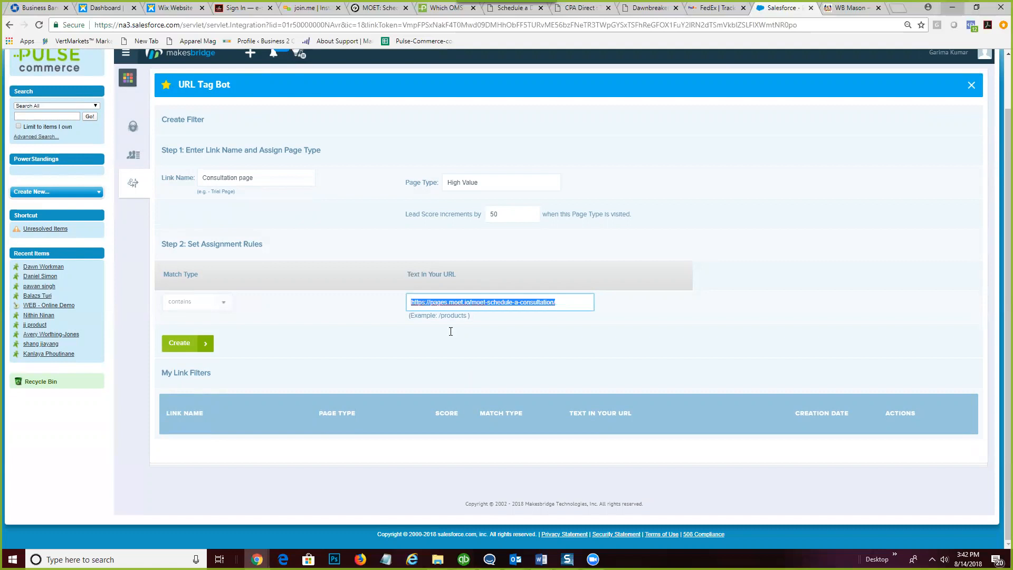
{"action": "left_click", "coordinate": [449, 301]}
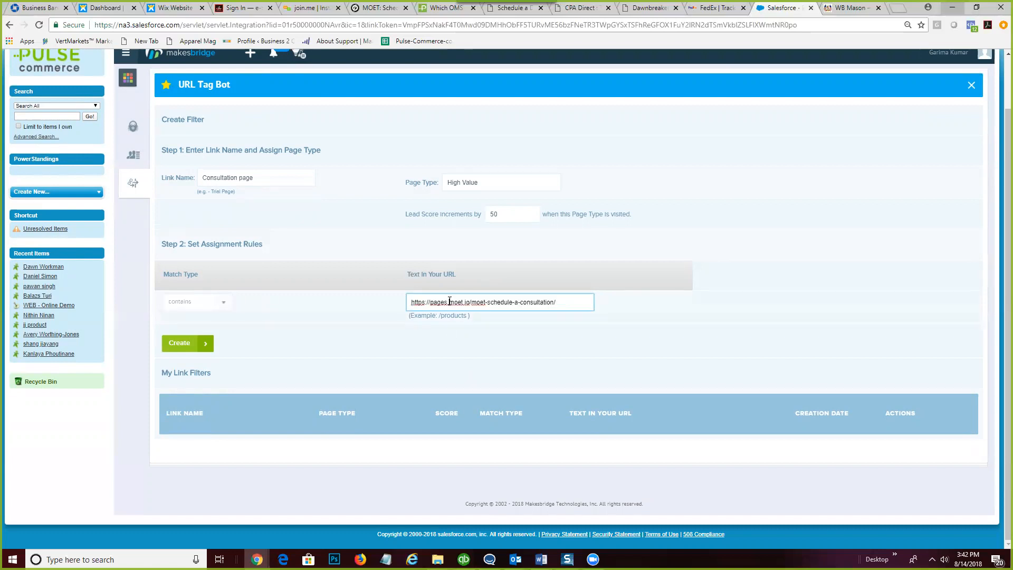
{"action": "double_click", "coordinate": [431, 299]}
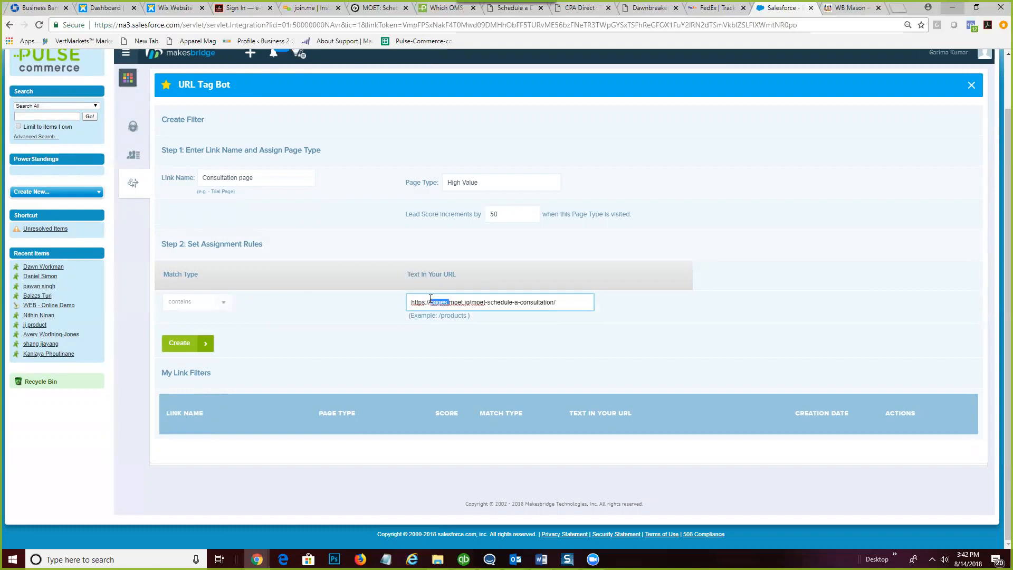
{"action": "left_click", "coordinate": [470, 302]}
{"action": "left_click_drag", "start_coordinate": [470, 302], "coordinate": [399, 302]}
{"action": "key", "text": "BackSpace"}
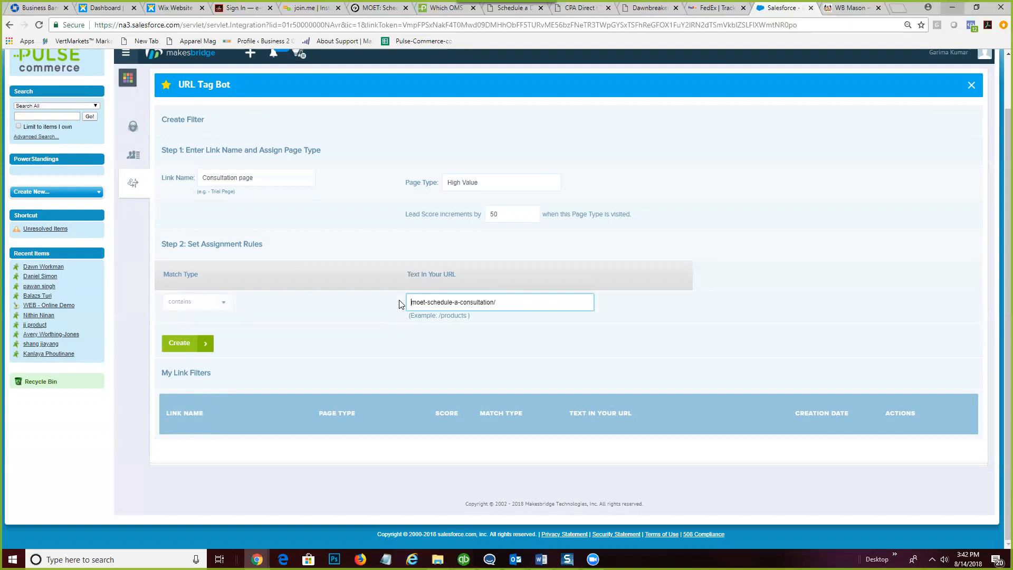
{"action": "left_click", "coordinate": [669, 314]}
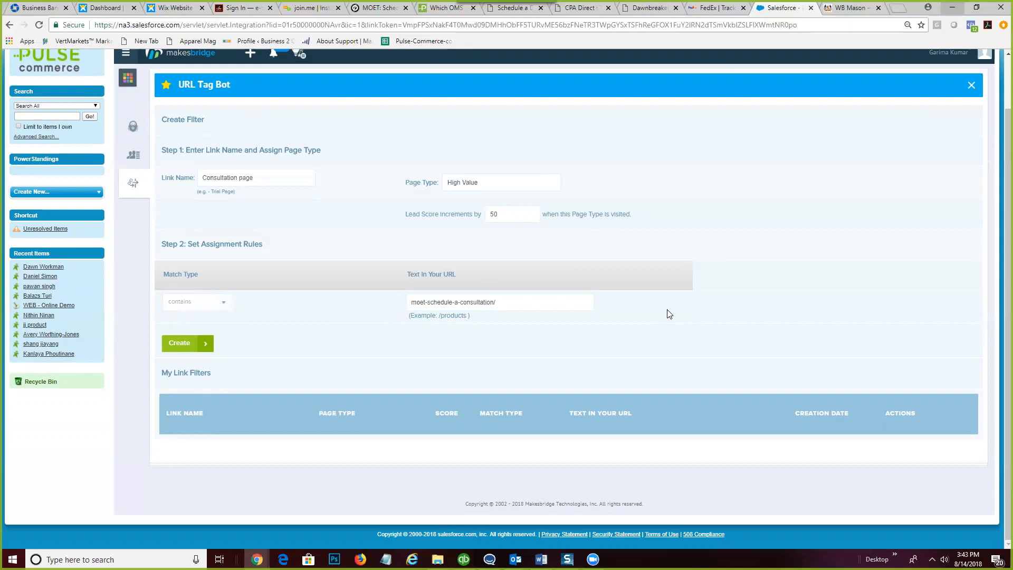
{"action": "left_click", "coordinate": [179, 344]}
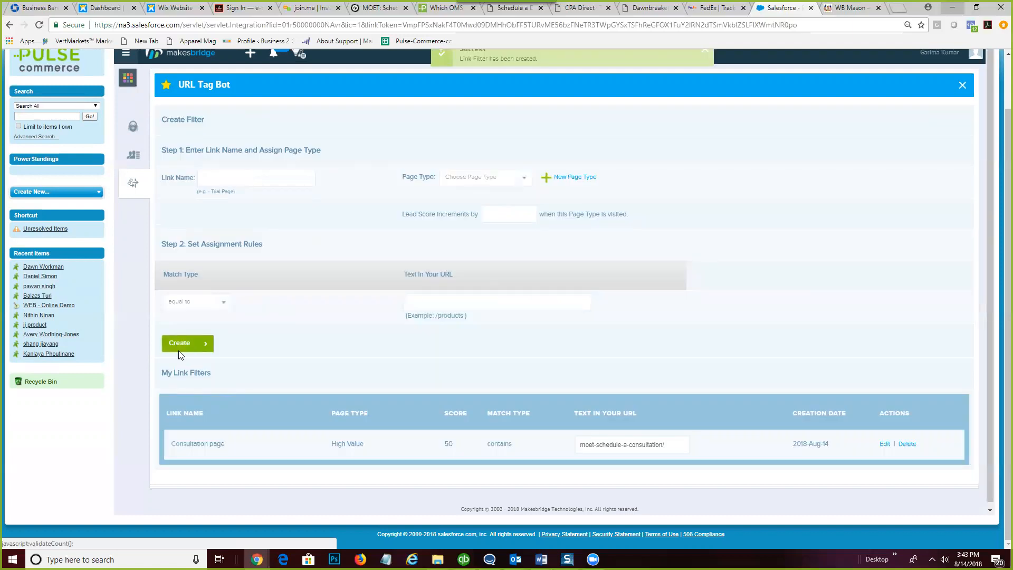
- Scroll the URL Tag Bot to review the new Consultation page link filter
{"action": "scroll", "coordinate": [519, 416], "scroll_direction": "up", "scroll_amount": 2}
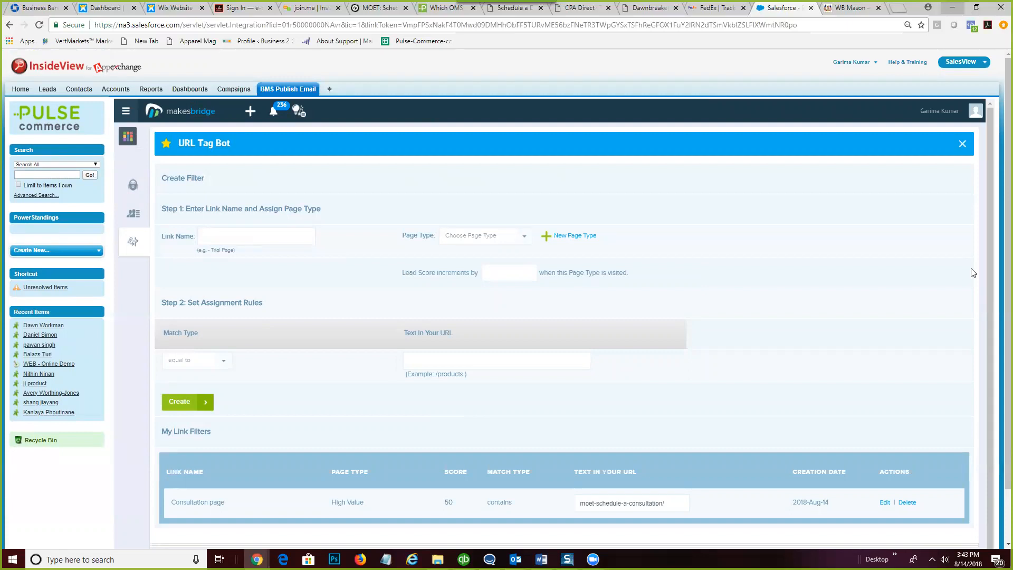
{"action": "scroll", "coordinate": [894, 364], "scroll_direction": "down", "scroll_amount": 2}
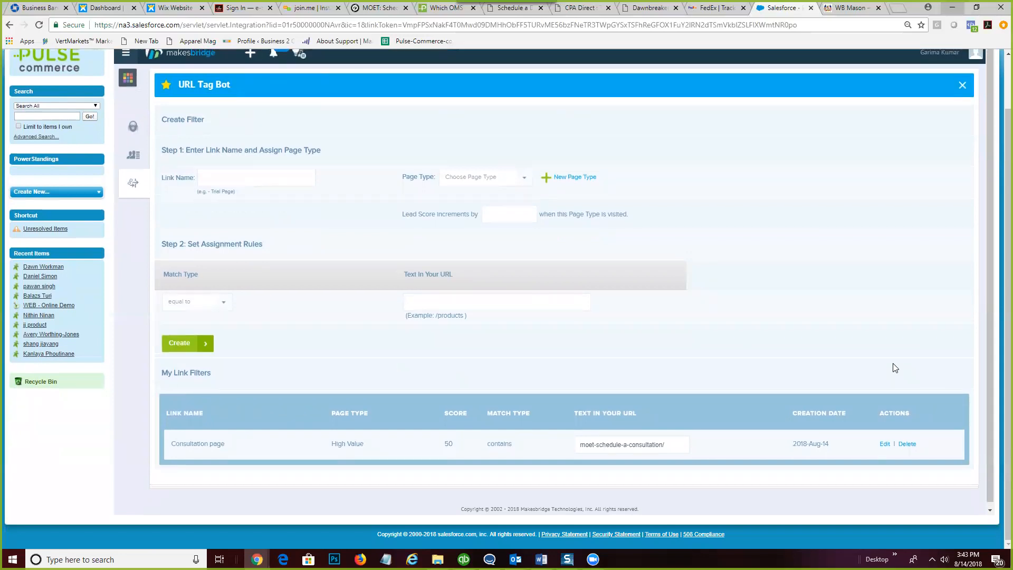
{"action": "scroll", "coordinate": [894, 368], "scroll_direction": "up", "scroll_amount": 1}
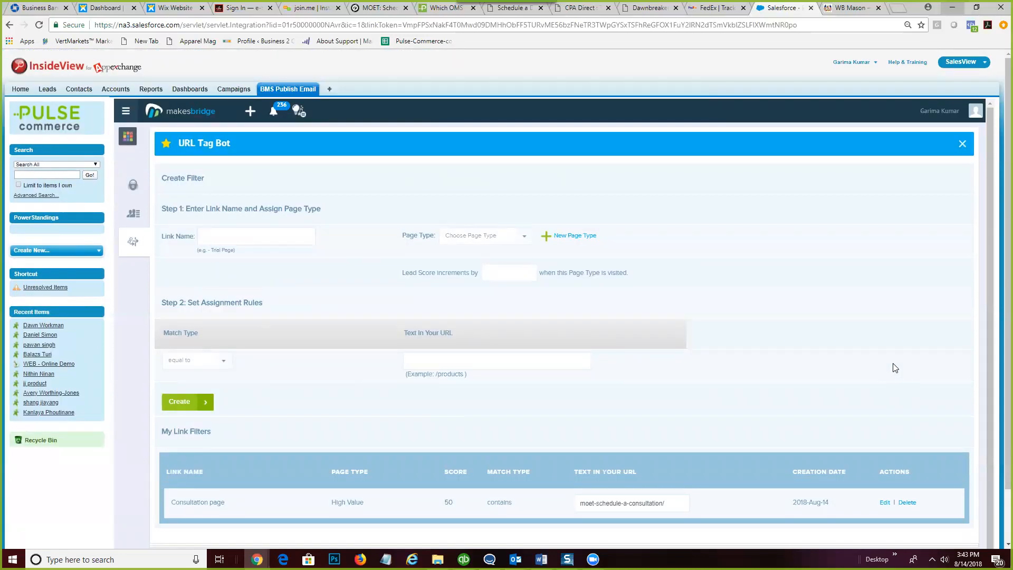
- Start a link filter named 'Video' with High Value page type and contains match
{"action": "left_click", "coordinate": [259, 238]}
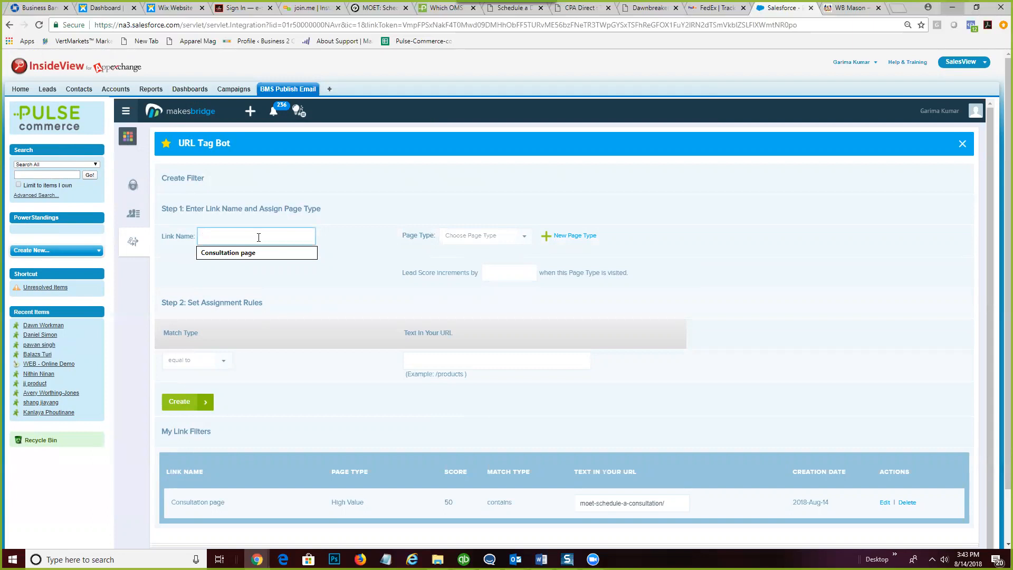
{"action": "type", "text": "Video"}
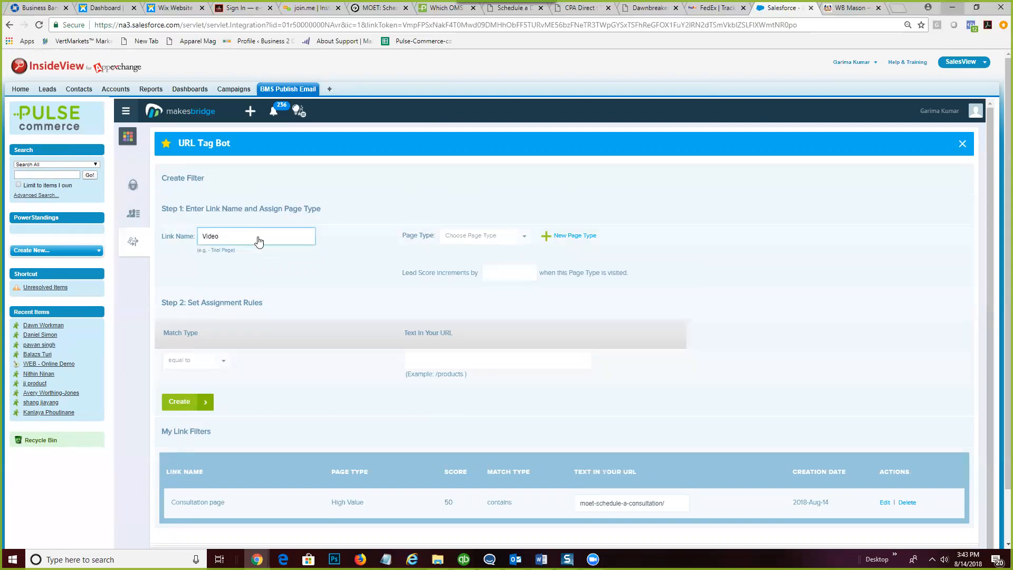
{"action": "left_click", "coordinate": [514, 242]}
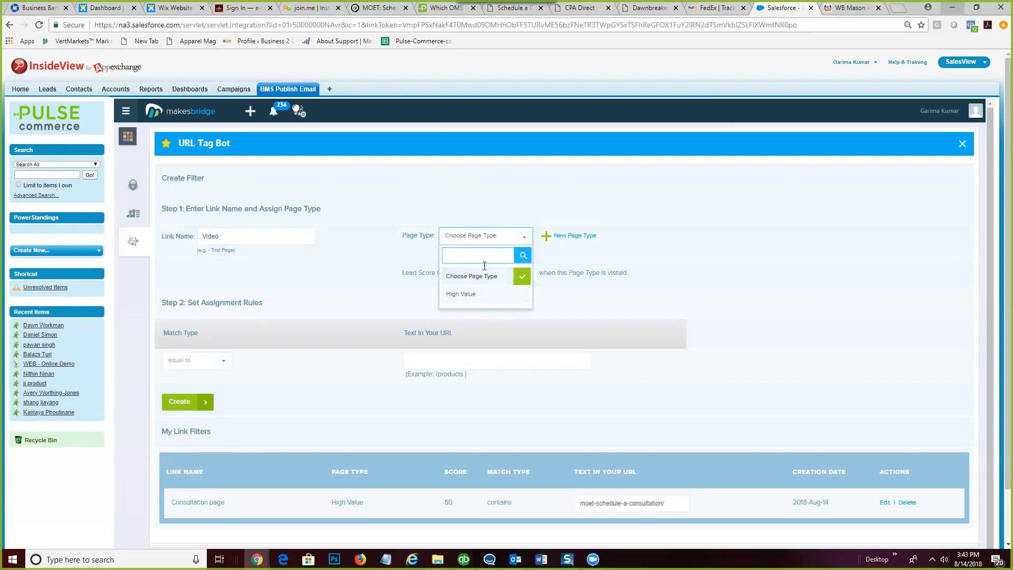
{"action": "left_click", "coordinate": [477, 295]}
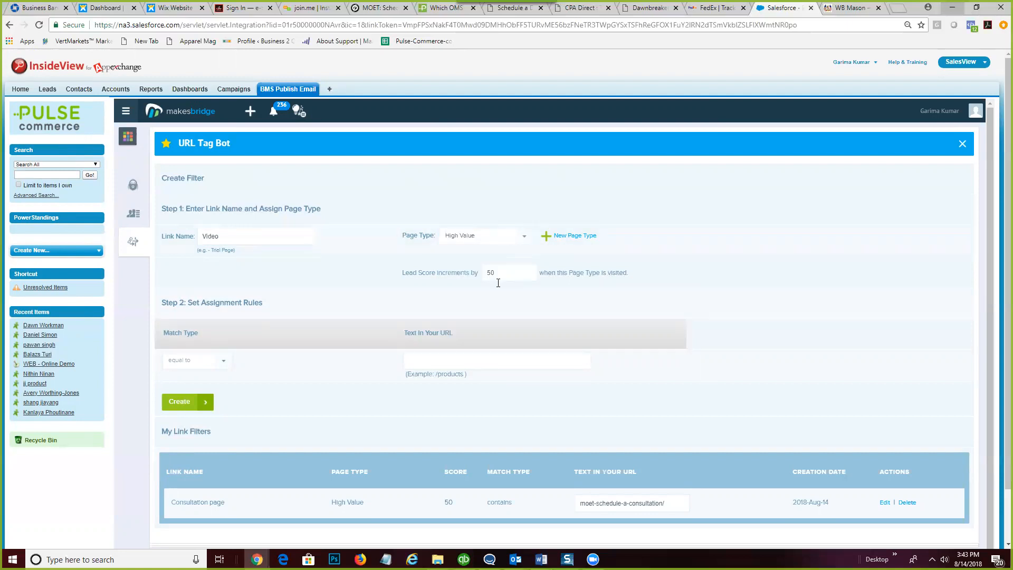
{"action": "left_click", "coordinate": [220, 361]}
{"action": "left_click", "coordinate": [187, 408]}
{"action": "left_click", "coordinate": [486, 362]}
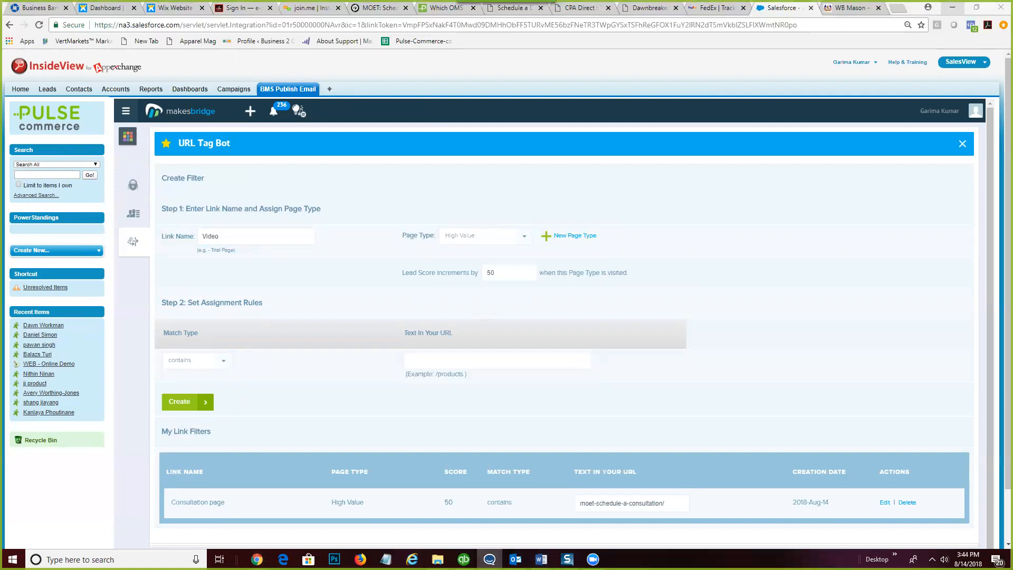
- Paste the video URL, trim it to 2-min-video, and create the Video link filter
{"action": "left_click", "coordinate": [419, 361]}
{"action": "type", "text": "https://www.moet.to/2-min-video"}
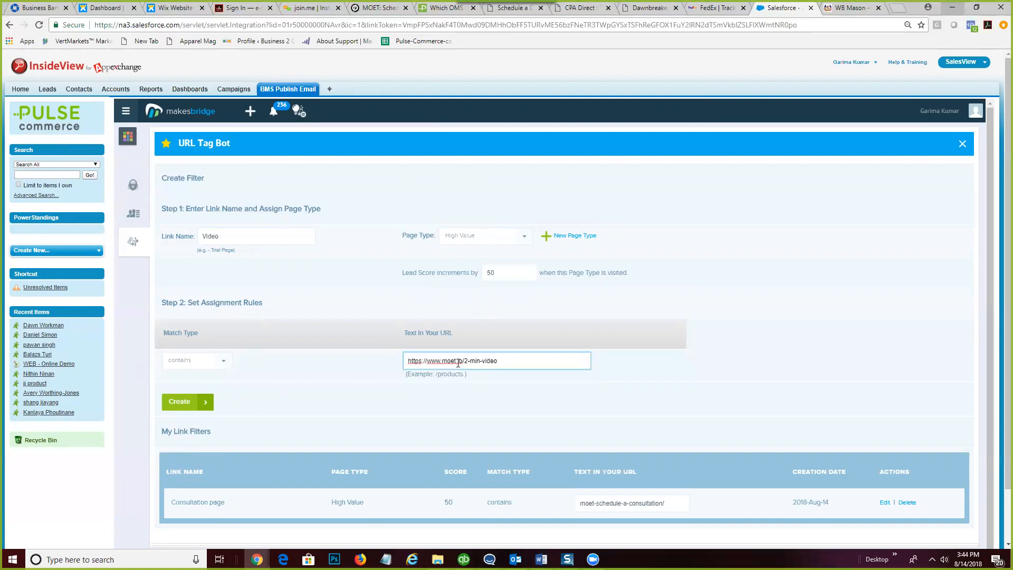
{"action": "left_click_drag", "start_coordinate": [466, 360], "coordinate": [393, 361]}
{"action": "key", "text": "BackSpace"}
{"action": "left_click", "coordinate": [180, 404]}
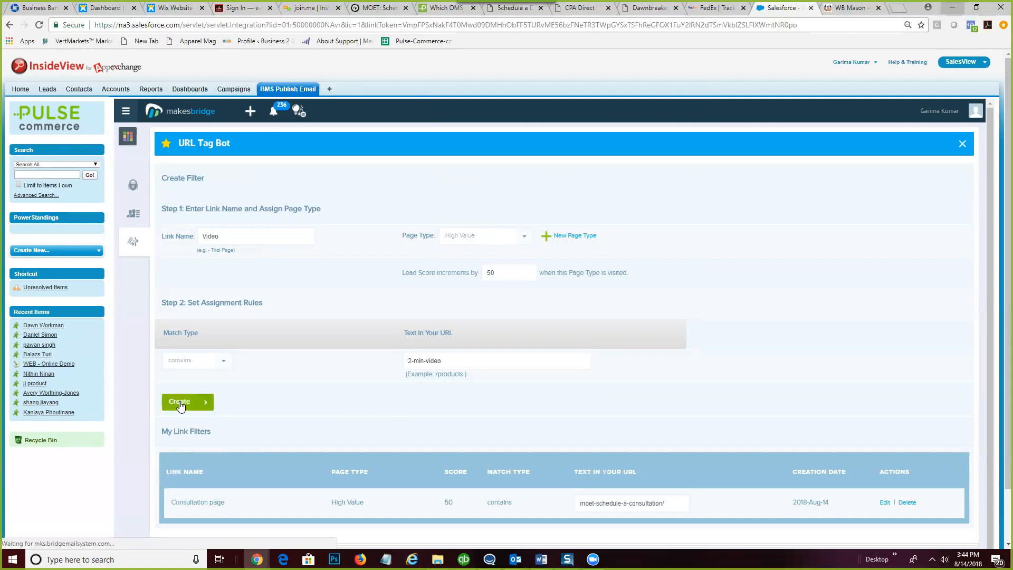
{"action": "scroll", "coordinate": [655, 413], "scroll_direction": "down", "scroll_amount": 1}
{"action": "scroll", "coordinate": [655, 417], "scroll_direction": "down", "scroll_amount": 1}
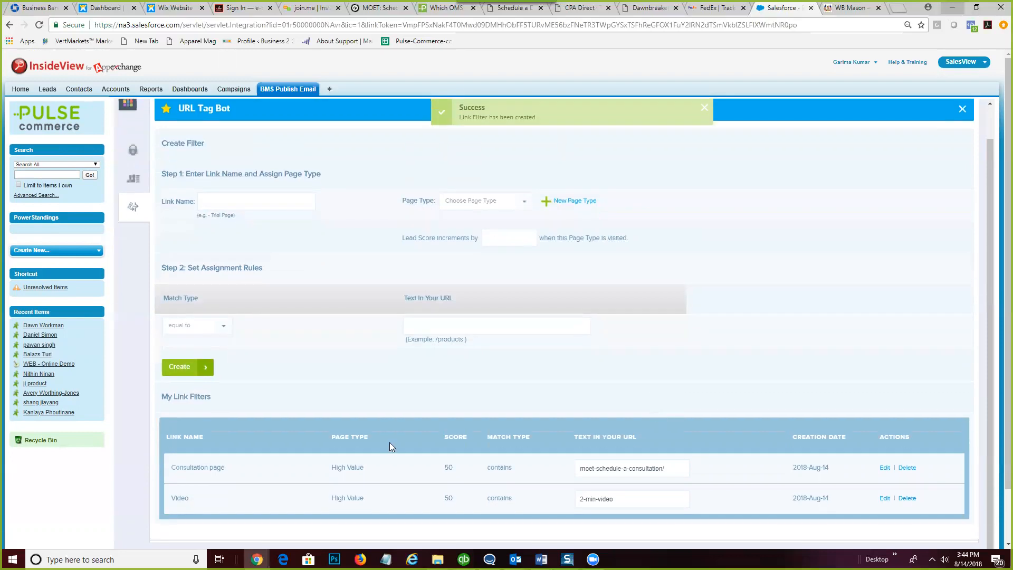
{"action": "scroll", "coordinate": [389, 443], "scroll_direction": "down", "scroll_amount": 3}
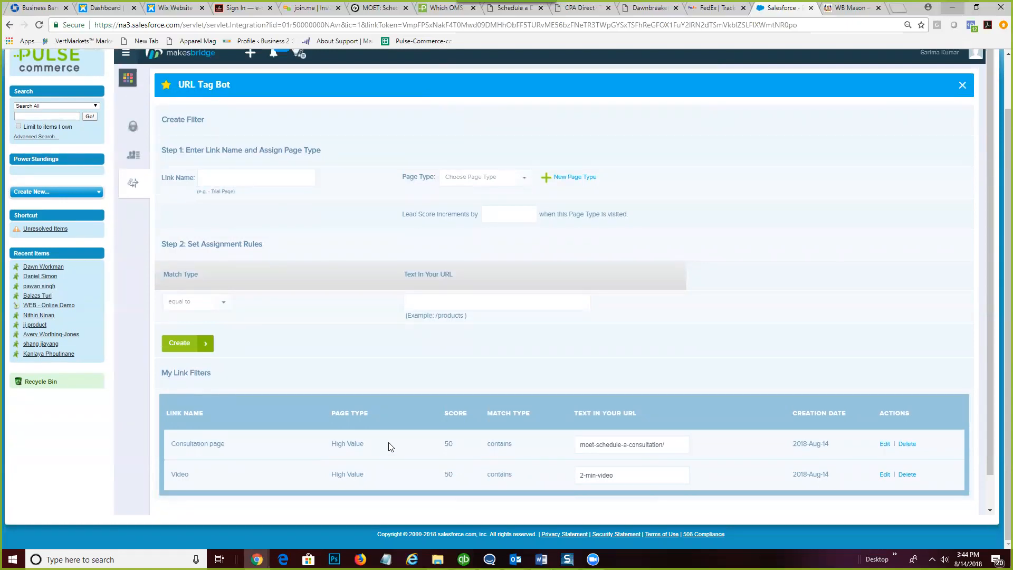
{"action": "left_click", "coordinate": [962, 87]}
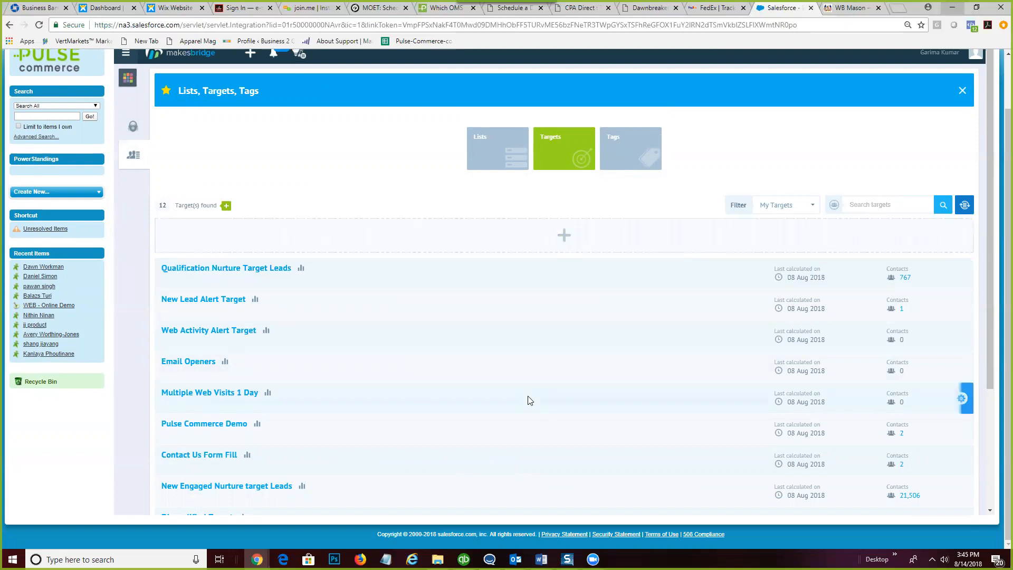
- Scroll the Targets list and open the Email Clicks target for editing
{"action": "scroll", "coordinate": [529, 400], "scroll_direction": "down", "scroll_amount": 2}
{"action": "scroll", "coordinate": [529, 400], "scroll_direction": "down", "scroll_amount": 1}
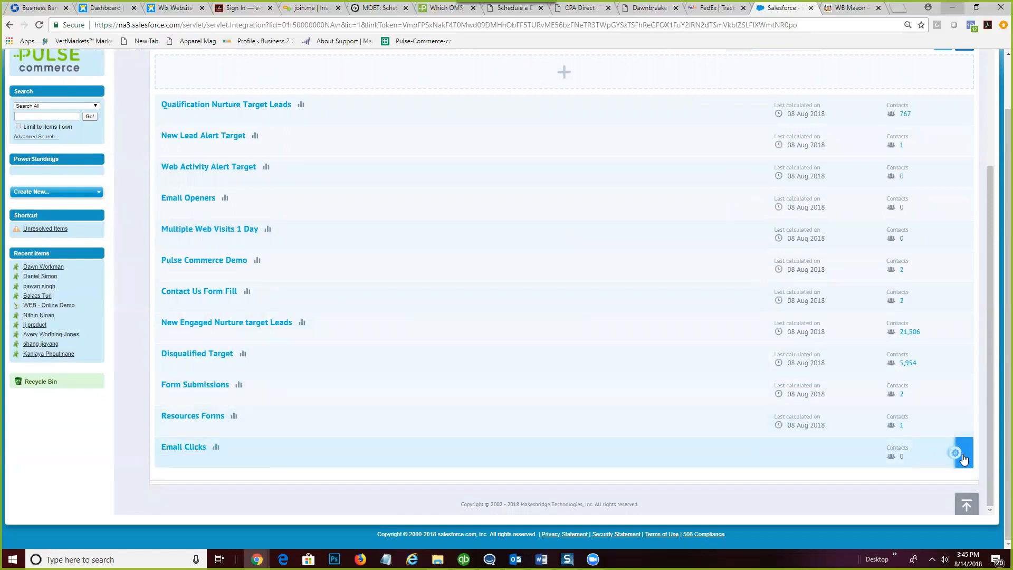
{"action": "mouse_move", "coordinate": [962, 457]}
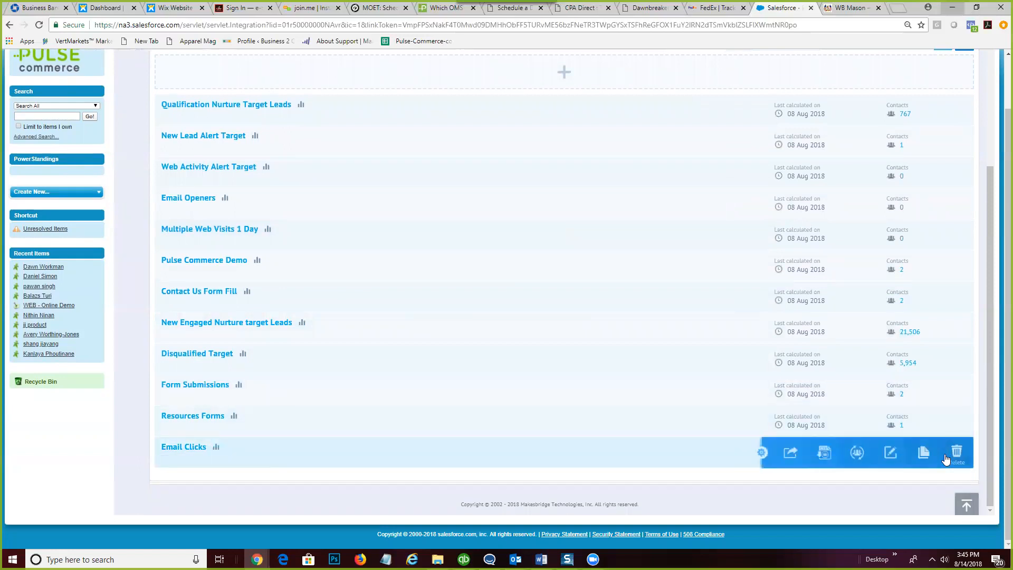
{"action": "left_click", "coordinate": [890, 452]}
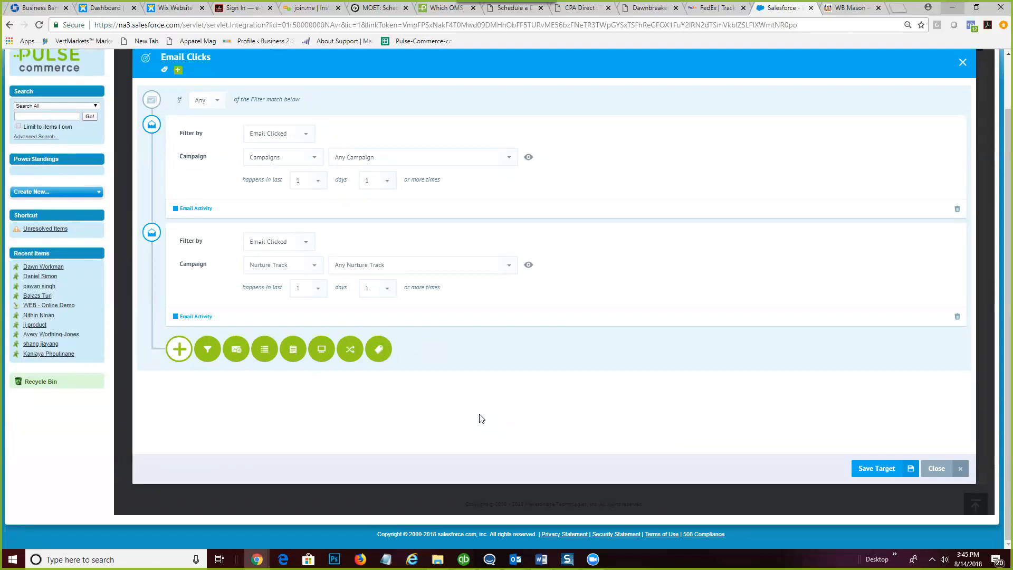
- Add a Link Filter rule for Consultation page in the last 1 day, plus another website-action rule
{"action": "left_click", "coordinate": [321, 351]}
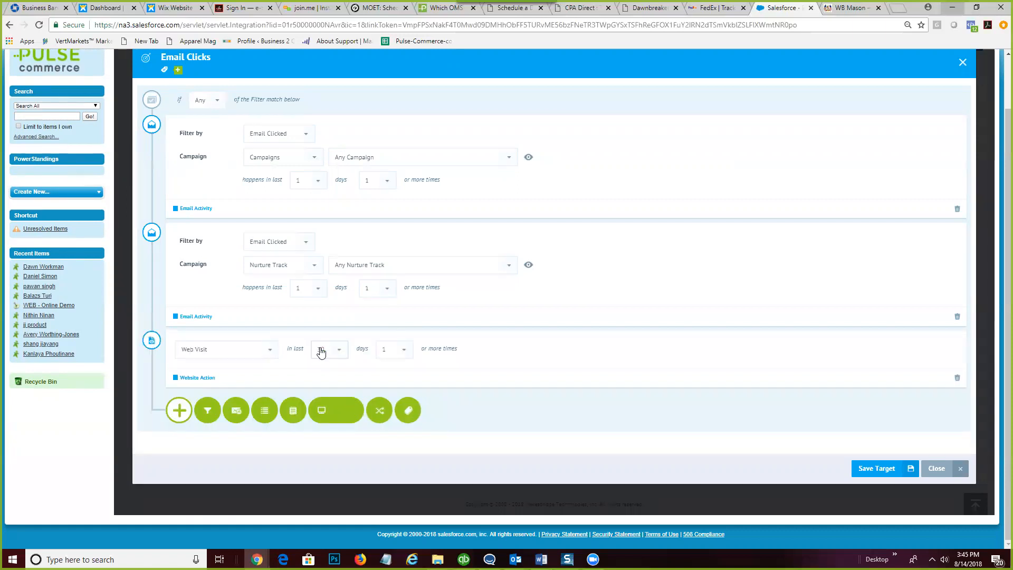
{"action": "left_click", "coordinate": [266, 353]}
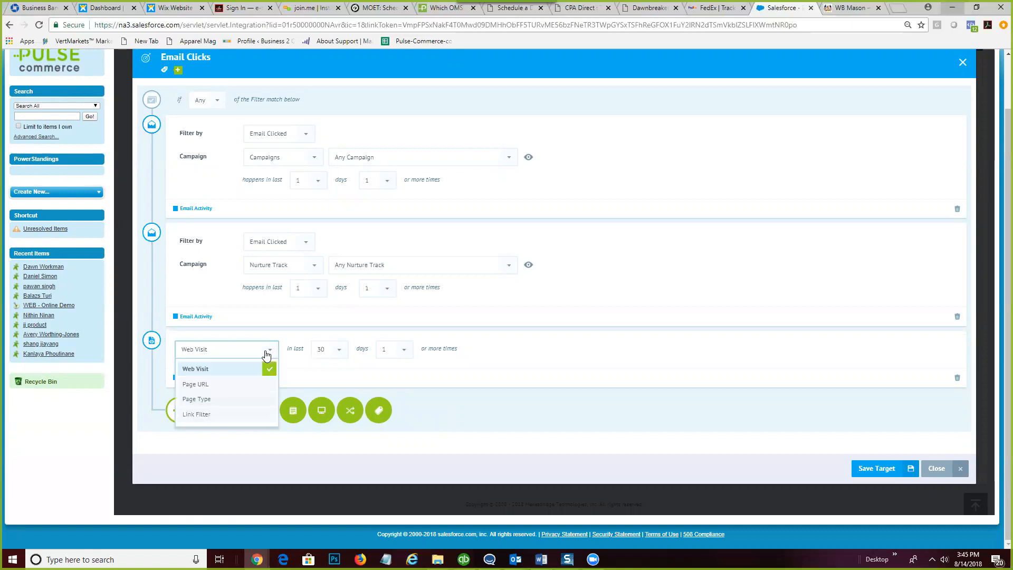
{"action": "left_click", "coordinate": [210, 415]}
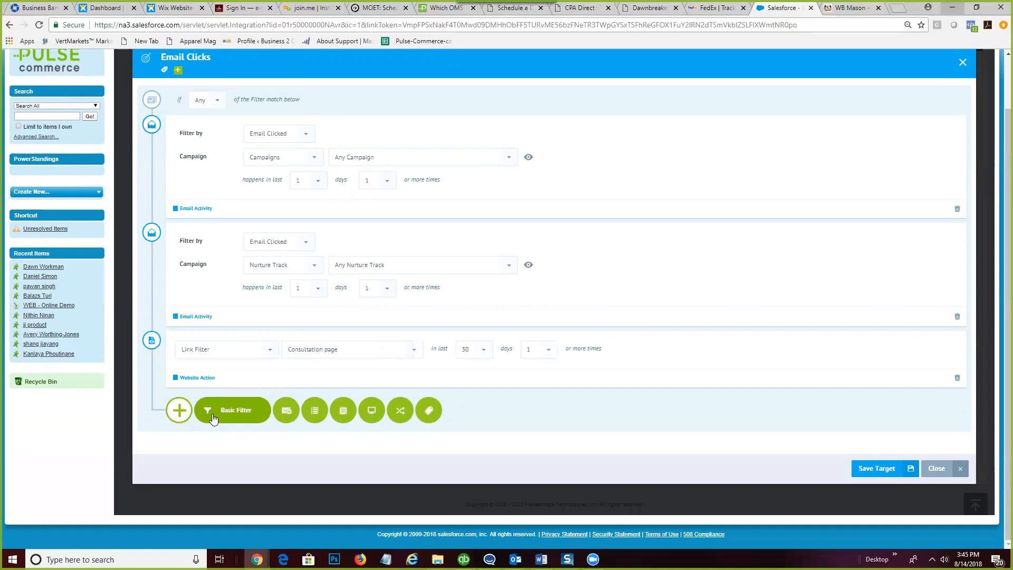
{"action": "left_click", "coordinate": [413, 354]}
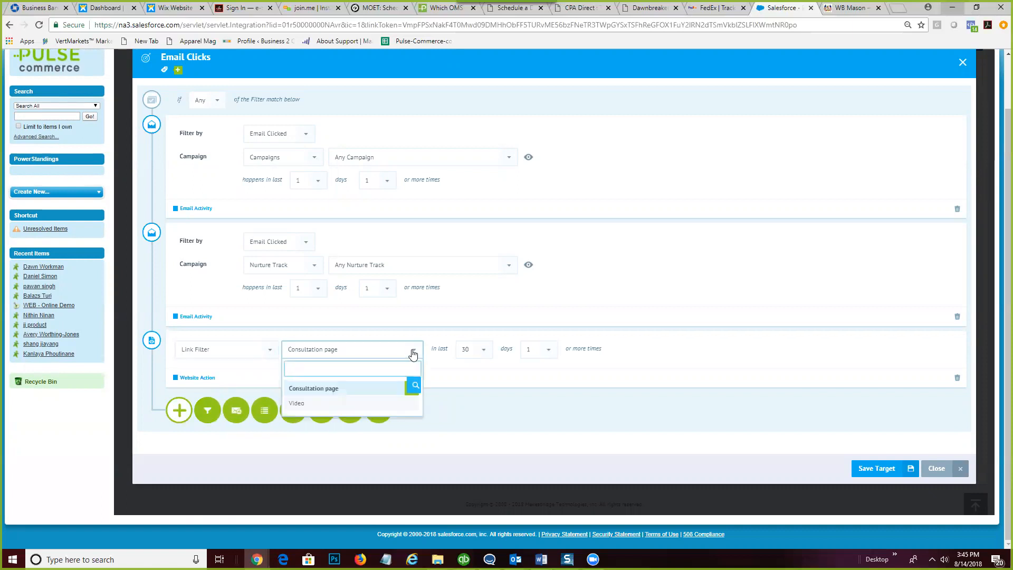
{"action": "left_click", "coordinate": [413, 354]}
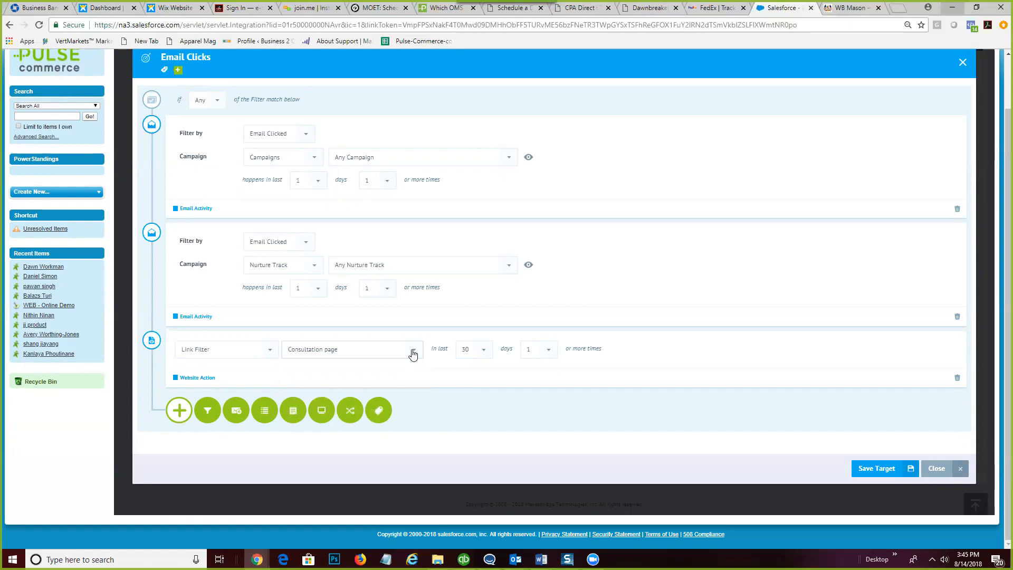
{"action": "left_click", "coordinate": [485, 351]}
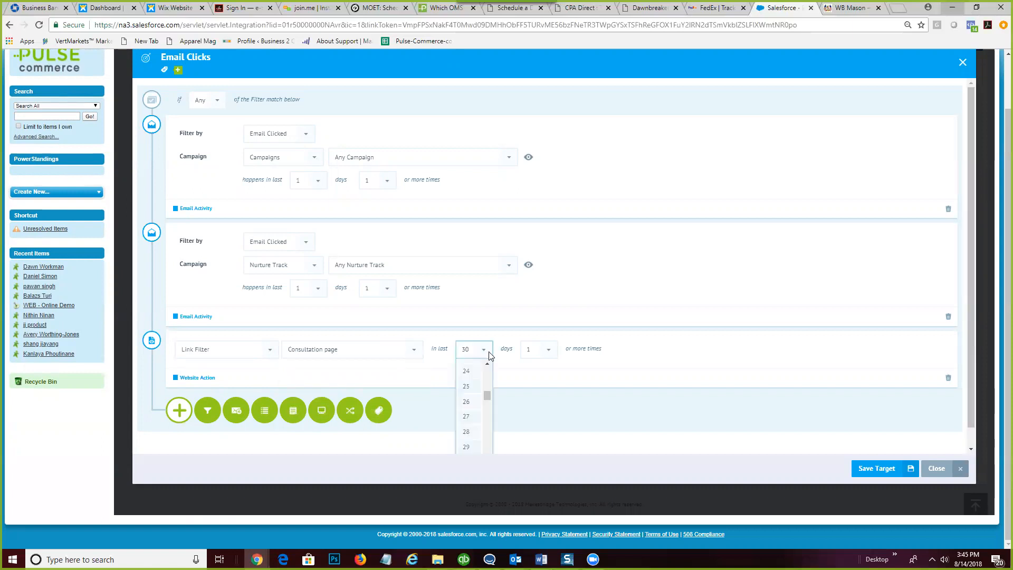
{"action": "left_click_drag", "start_coordinate": [488, 393], "coordinate": [487, 352]}
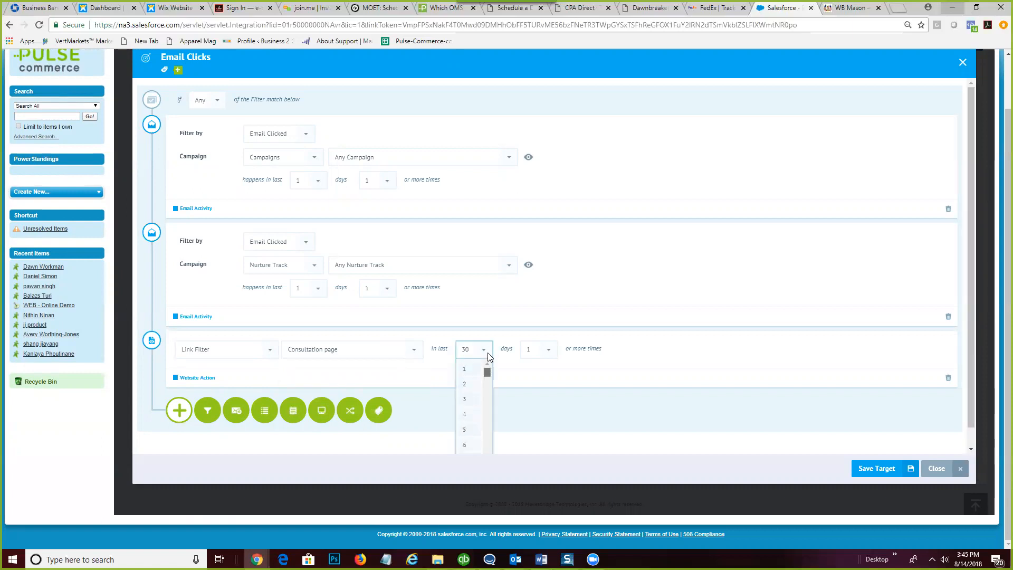
{"action": "left_click", "coordinate": [468, 371]}
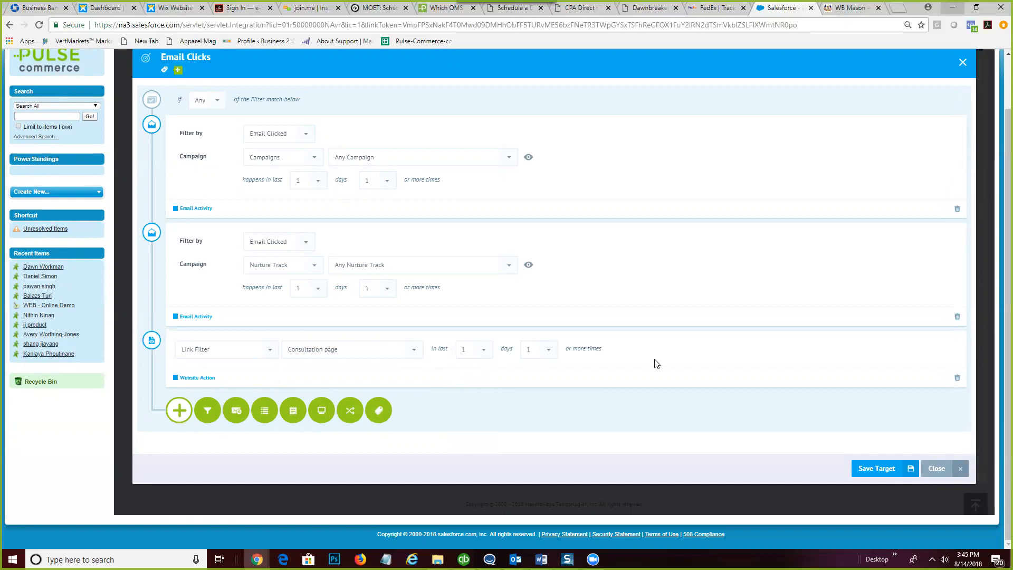
{"action": "left_click", "coordinate": [331, 413]}
- Add a Link Filter rule for Video links clicked in the last 1 day
{"action": "left_click", "coordinate": [278, 411]}
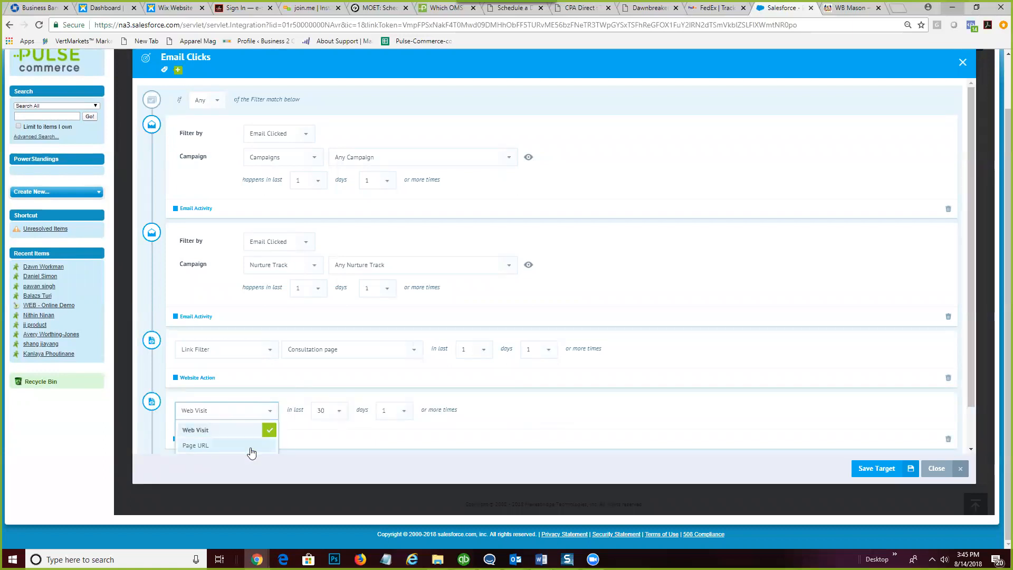
{"action": "scroll", "coordinate": [222, 440], "scroll_direction": "down", "scroll_amount": 1}
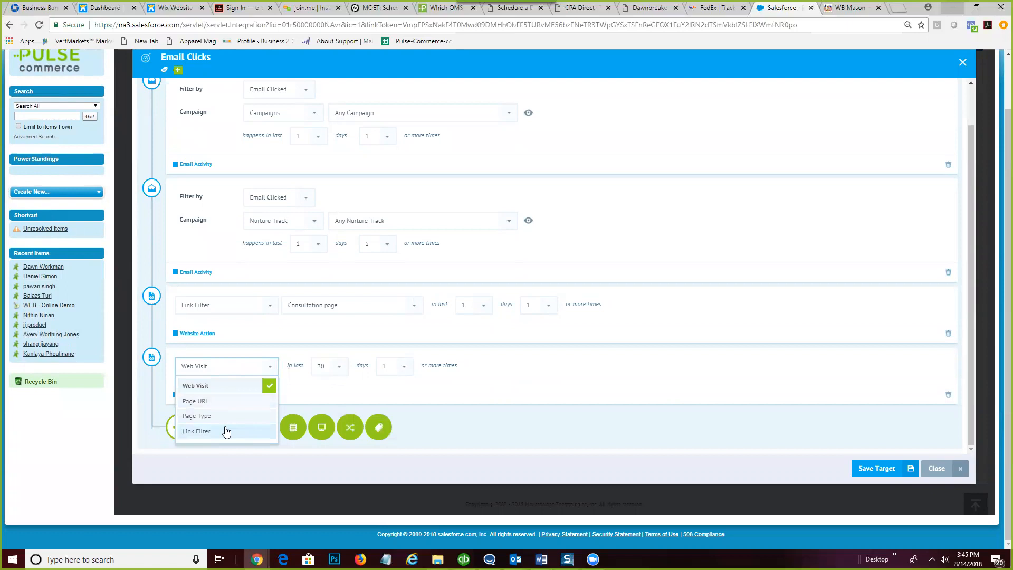
{"action": "left_click", "coordinate": [226, 431]}
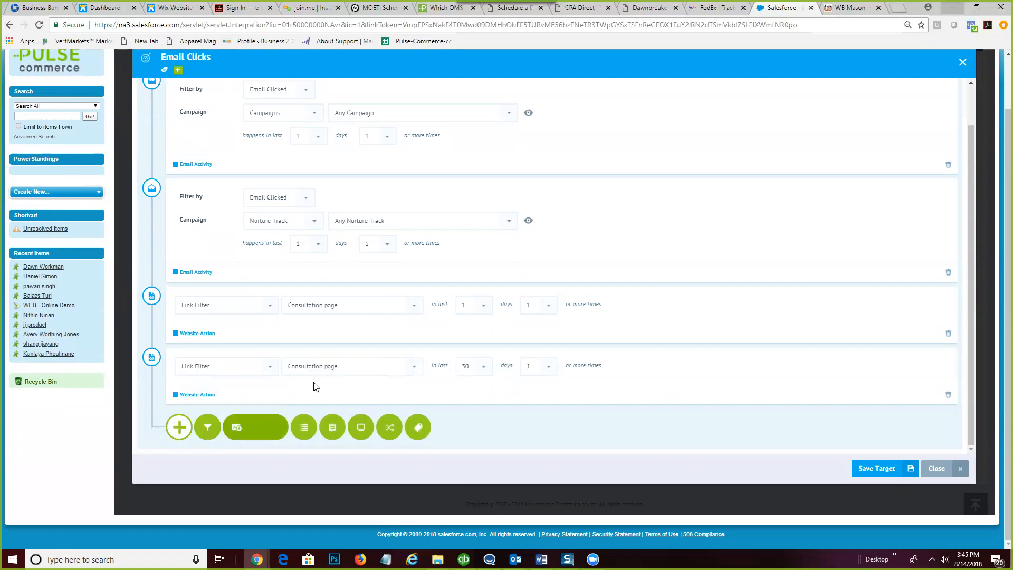
{"action": "left_click", "coordinate": [415, 365]}
{"action": "left_click", "coordinate": [354, 421]}
{"action": "left_click", "coordinate": [478, 366]}
{"action": "scroll", "coordinate": [480, 401], "scroll_direction": "up", "scroll_amount": 8}
{"action": "left_click", "coordinate": [468, 388]}
{"action": "scroll", "coordinate": [666, 425], "scroll_direction": "up", "scroll_amount": 2}
{"action": "scroll", "coordinate": [666, 425], "scroll_direction": "up", "scroll_amount": 1}
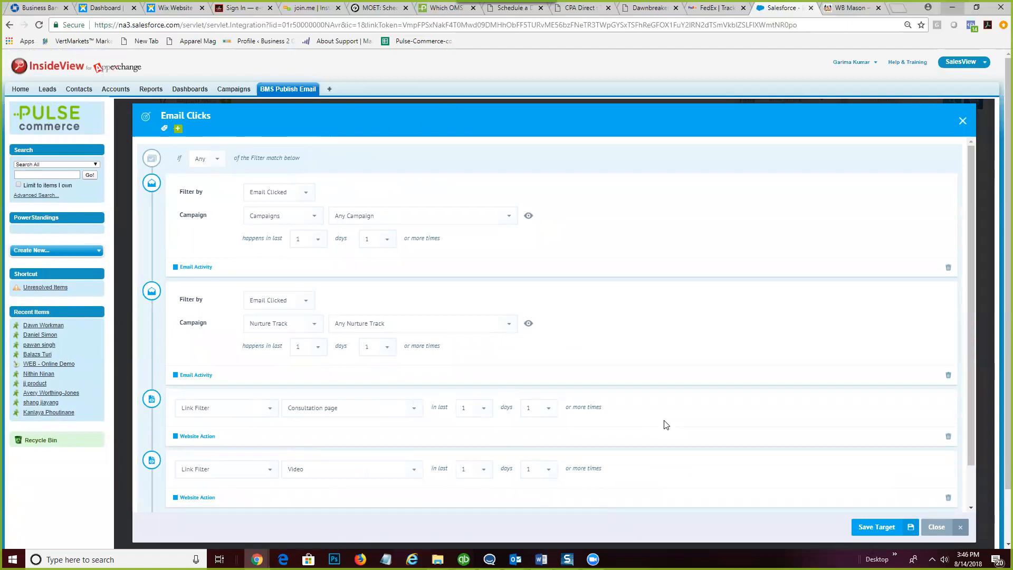
{"action": "scroll", "coordinate": [666, 425], "scroll_direction": "down", "scroll_amount": 1}
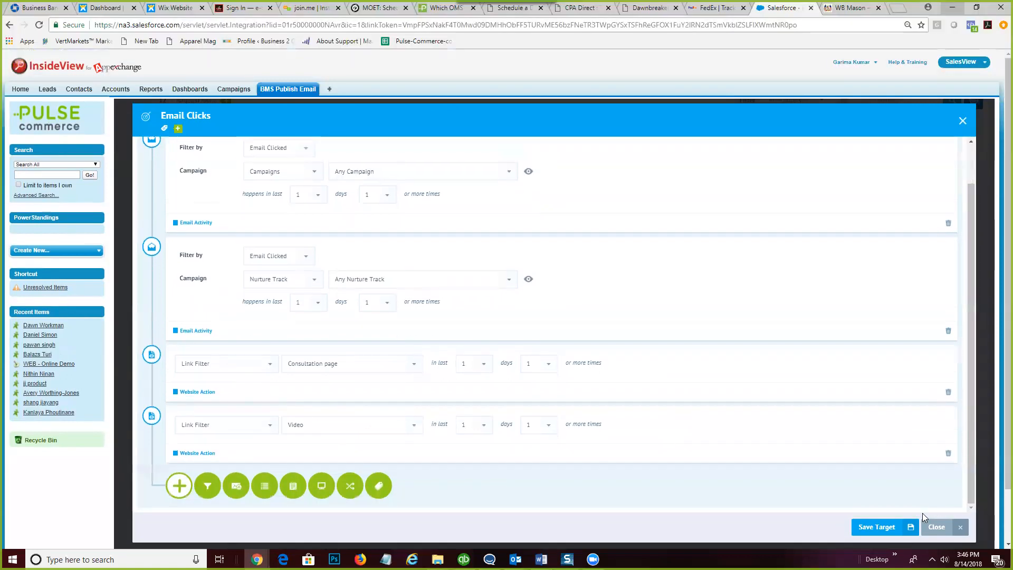
- Save the Email Clicks target, then close the editor and the Lists, Targets, Tags panel
{"action": "left_click", "coordinate": [865, 527]}
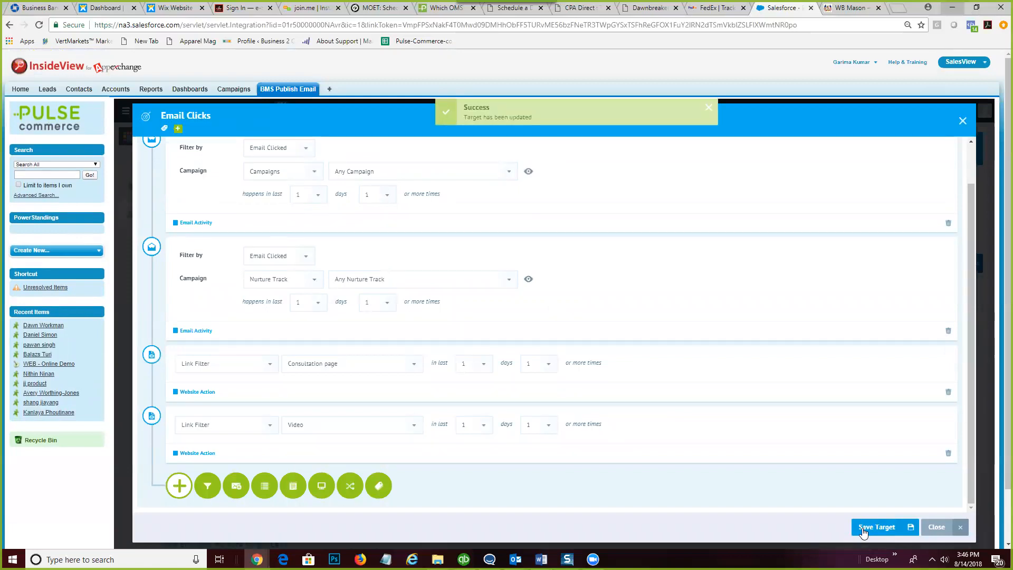
{"action": "left_click", "coordinate": [936, 527]}
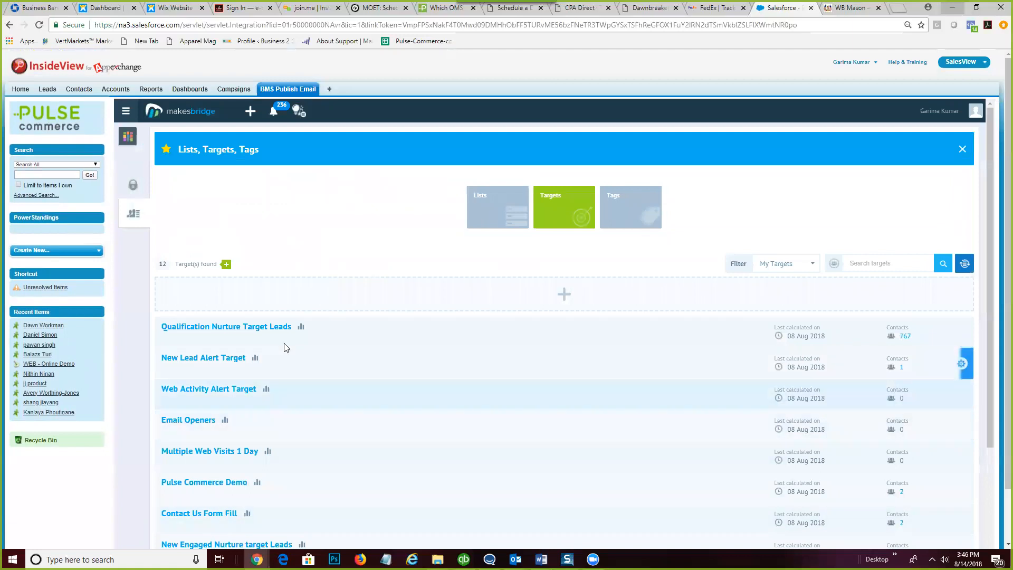
{"action": "scroll", "coordinate": [285, 347], "scroll_direction": "down", "scroll_amount": 3}
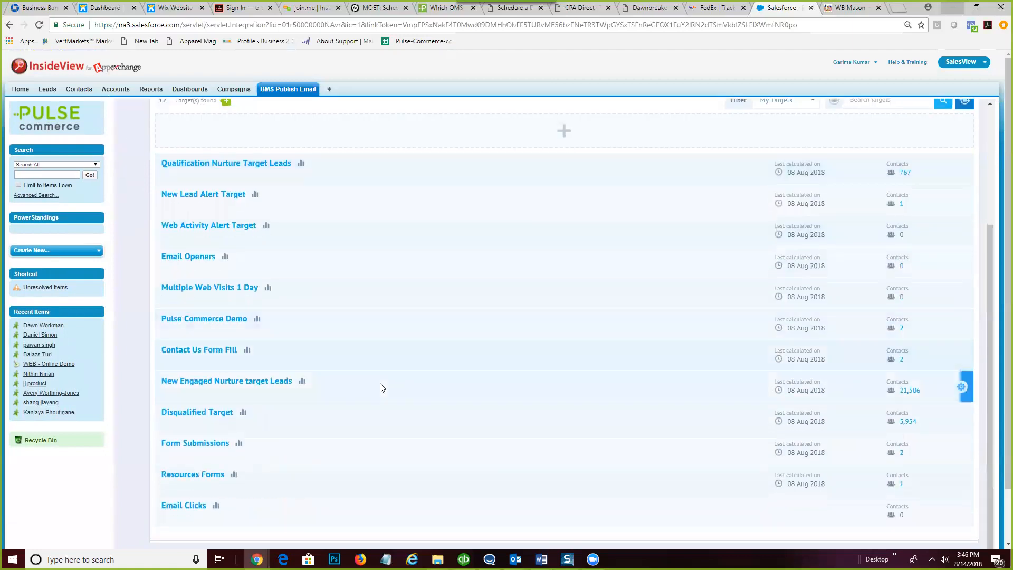
{"action": "scroll", "coordinate": [522, 298], "scroll_direction": "up", "scroll_amount": 3}
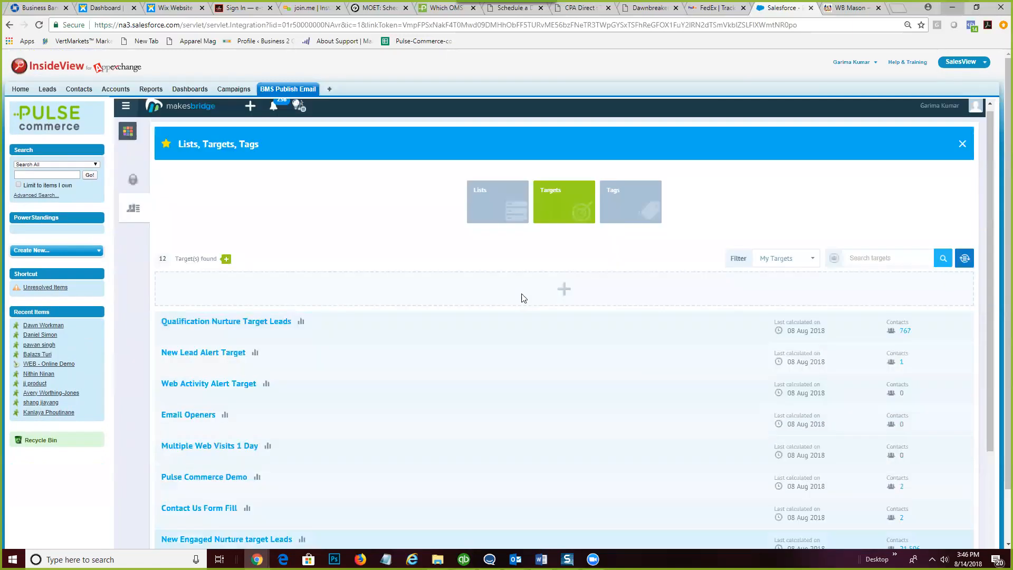
{"action": "left_click", "coordinate": [963, 147]}
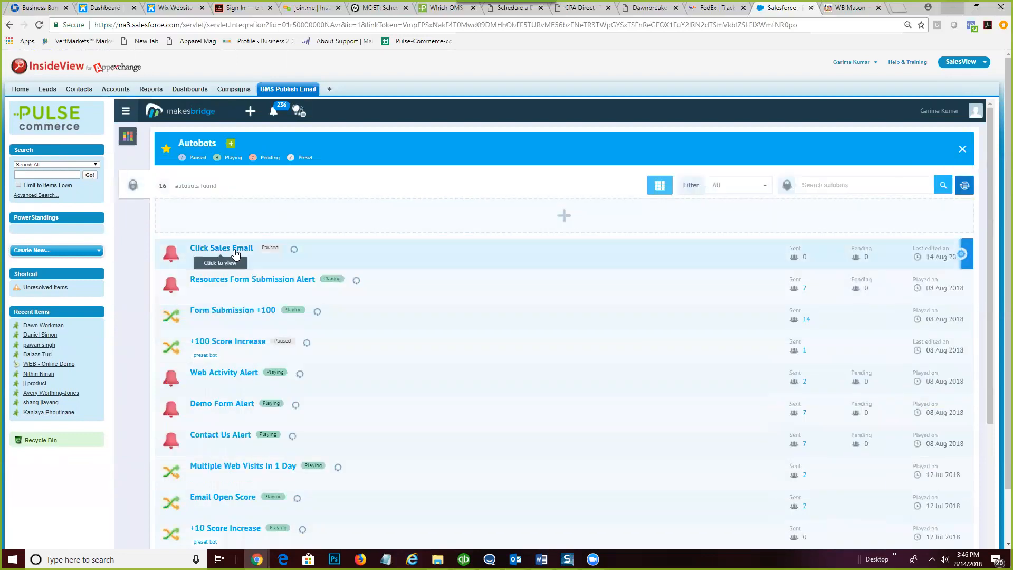
{"action": "left_click", "coordinate": [961, 254]}
{"action": "left_click", "coordinate": [857, 253]}
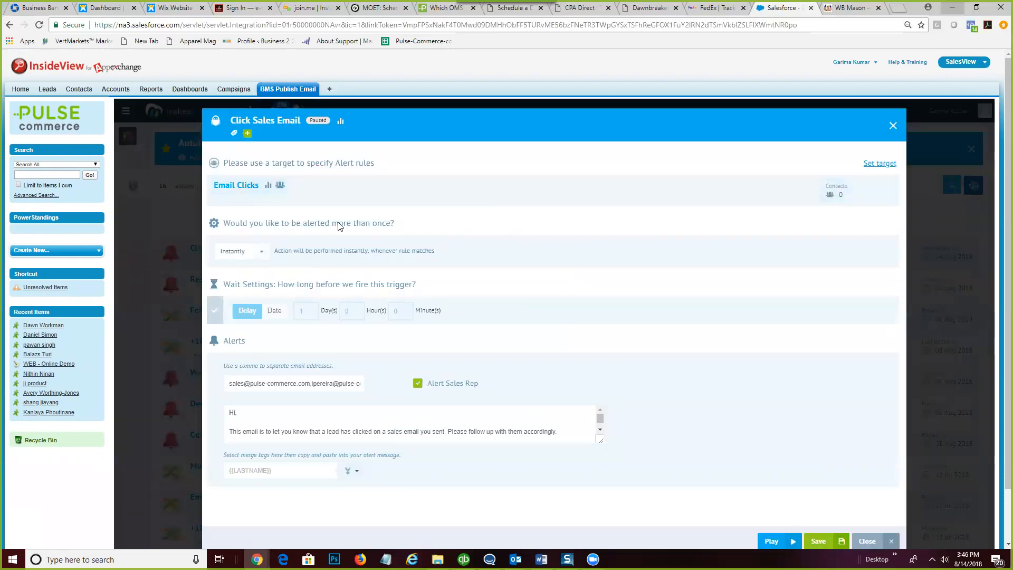
{"action": "scroll", "coordinate": [453, 427], "scroll_direction": "down", "scroll_amount": 3}
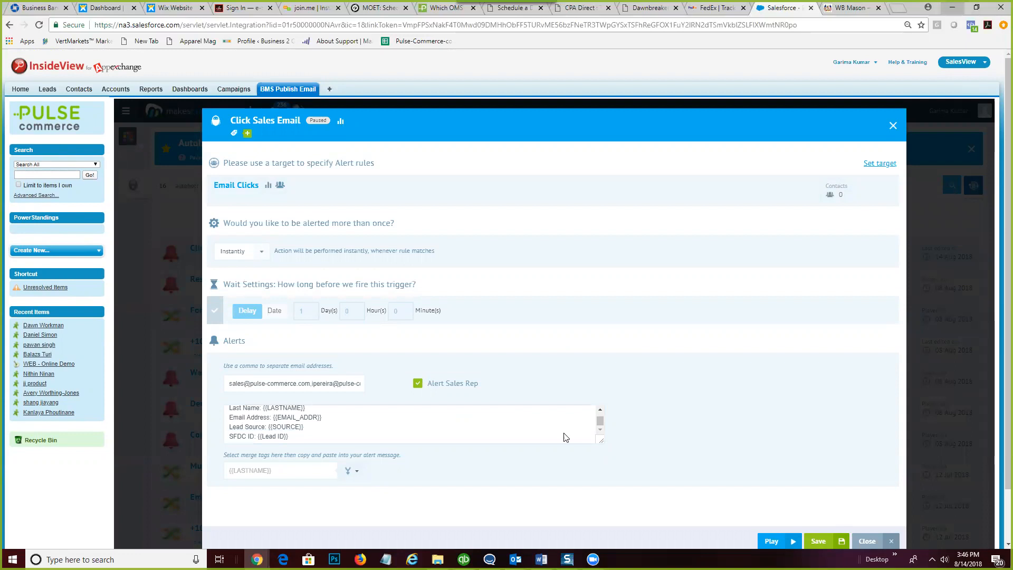
{"action": "scroll", "coordinate": [564, 433], "scroll_direction": "down", "scroll_amount": 2}
{"action": "scroll", "coordinate": [580, 367], "scroll_direction": "up", "scroll_amount": 3}
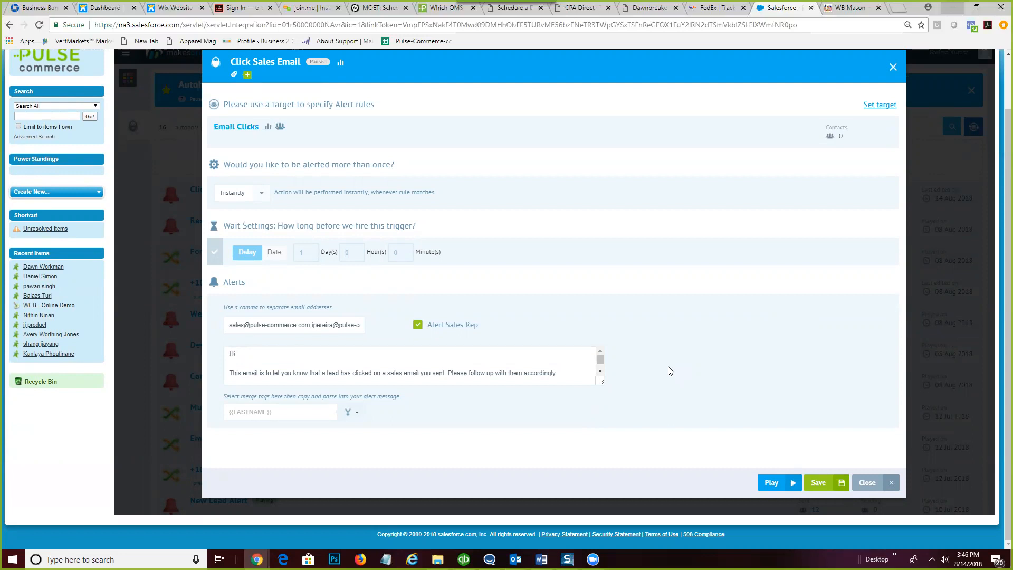
{"action": "scroll", "coordinate": [402, 369], "scroll_direction": "up", "scroll_amount": 1}
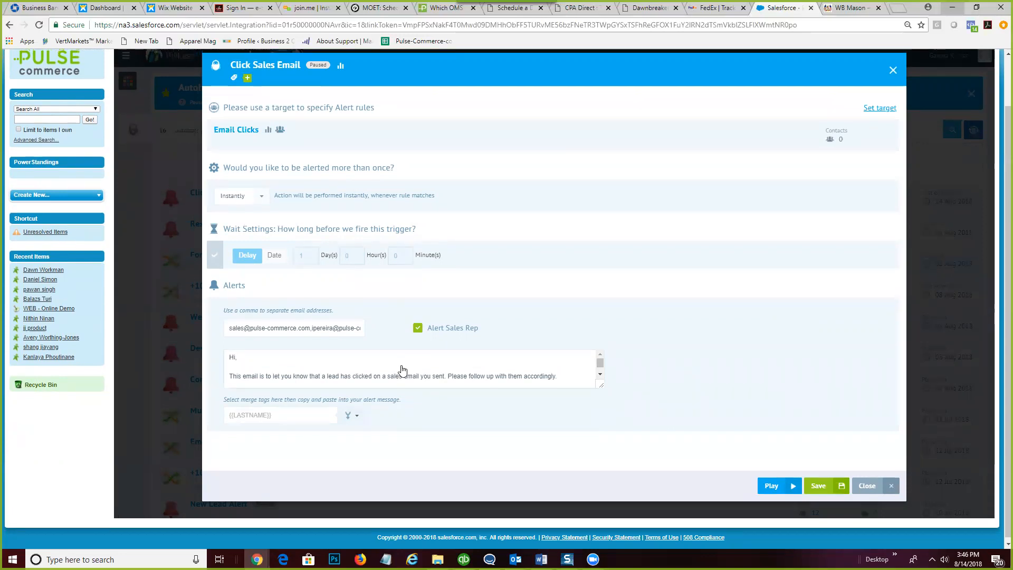
{"action": "scroll", "coordinate": [402, 369], "scroll_direction": "up", "scroll_amount": 2}
{"action": "scroll", "coordinate": [457, 418], "scroll_direction": "down", "scroll_amount": 3}
{"action": "scroll", "coordinate": [362, 421], "scroll_direction": "up", "scroll_amount": 1}
{"action": "scroll", "coordinate": [360, 421], "scroll_direction": "up", "scroll_amount": 2}
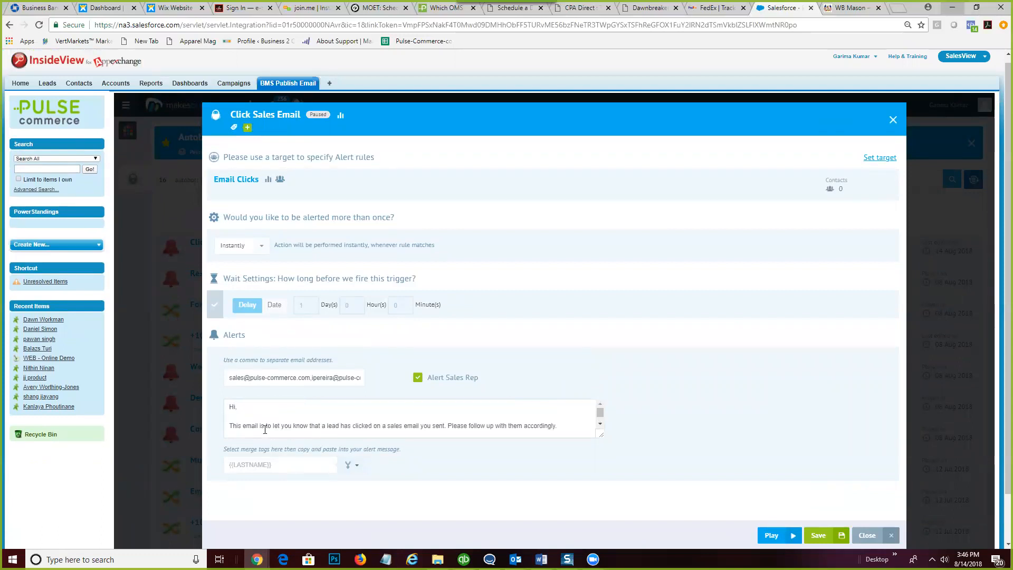
{"action": "scroll", "coordinate": [265, 430], "scroll_direction": "down", "scroll_amount": 3}
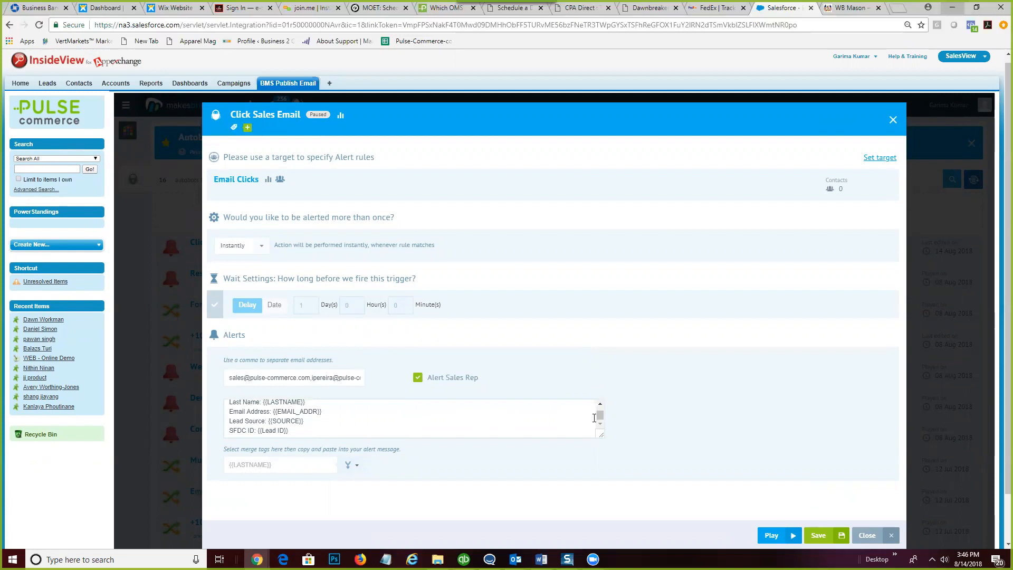
{"action": "scroll", "coordinate": [599, 414], "scroll_direction": "up", "scroll_amount": 2}
- Edit the alert message after the greeting, adding and then removing a blank line
{"action": "left_click", "coordinate": [229, 415]}
{"action": "key", "text": "Return"}
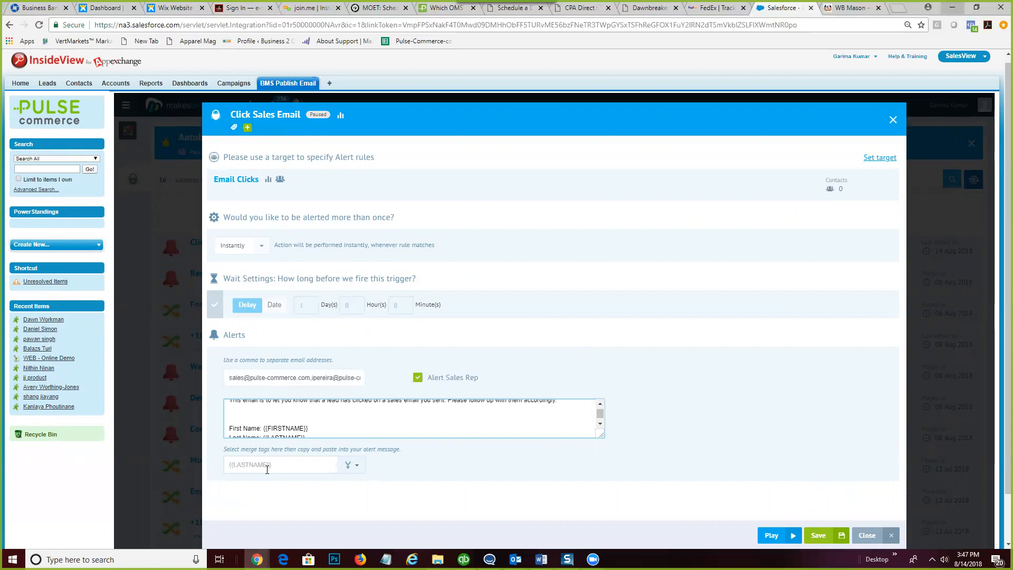
{"action": "key", "text": "BackSpace"}
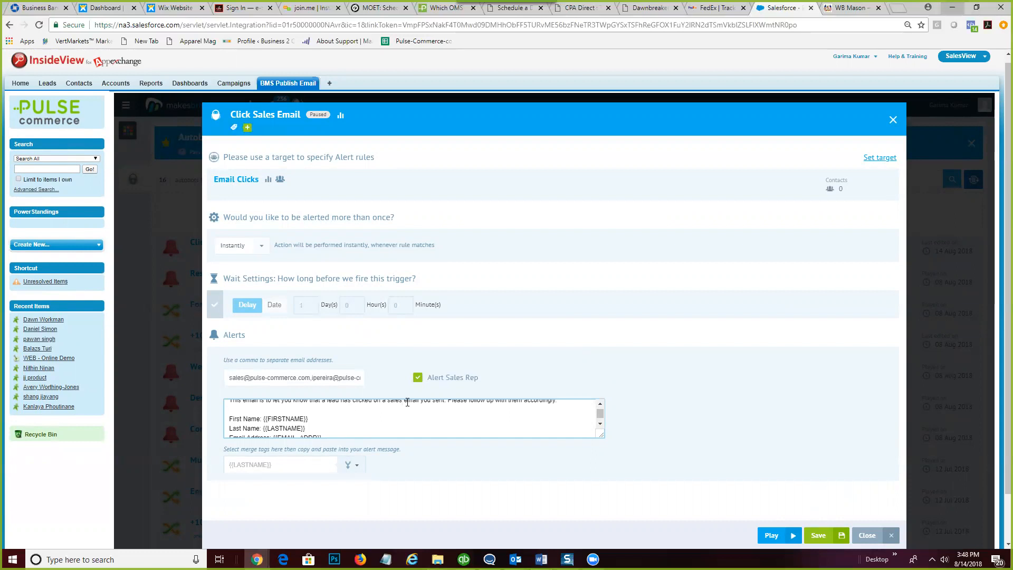
{"action": "scroll", "coordinate": [407, 403], "scroll_direction": "down", "scroll_amount": 2}
{"action": "scroll", "coordinate": [407, 405], "scroll_direction": "down", "scroll_amount": 1}
{"action": "scroll", "coordinate": [396, 373], "scroll_direction": "up", "scroll_amount": 2}
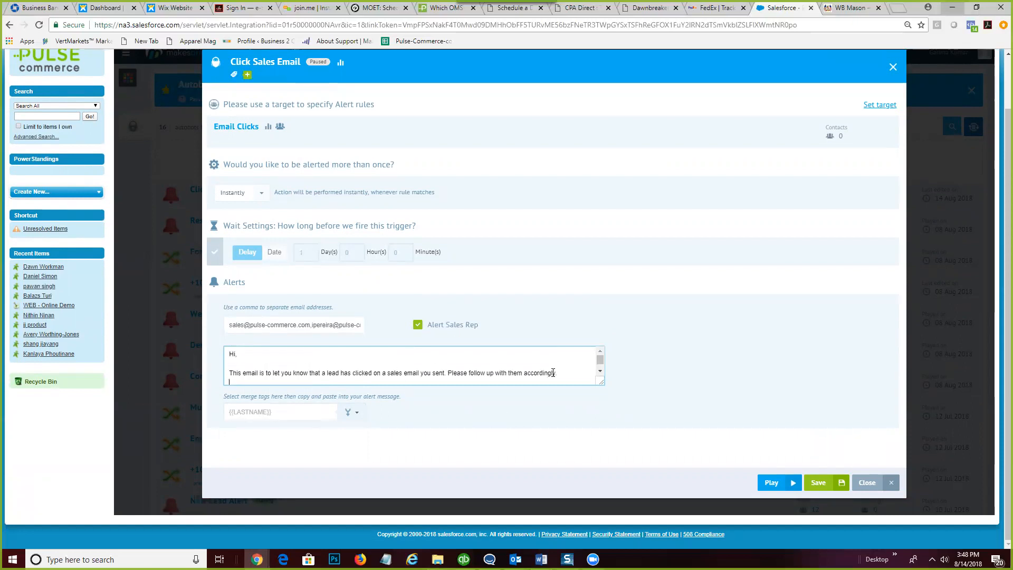
- Save and play the Click Sales Email autobot, then close its settings
{"action": "left_click", "coordinate": [824, 484]}
{"action": "left_click", "coordinate": [771, 483]}
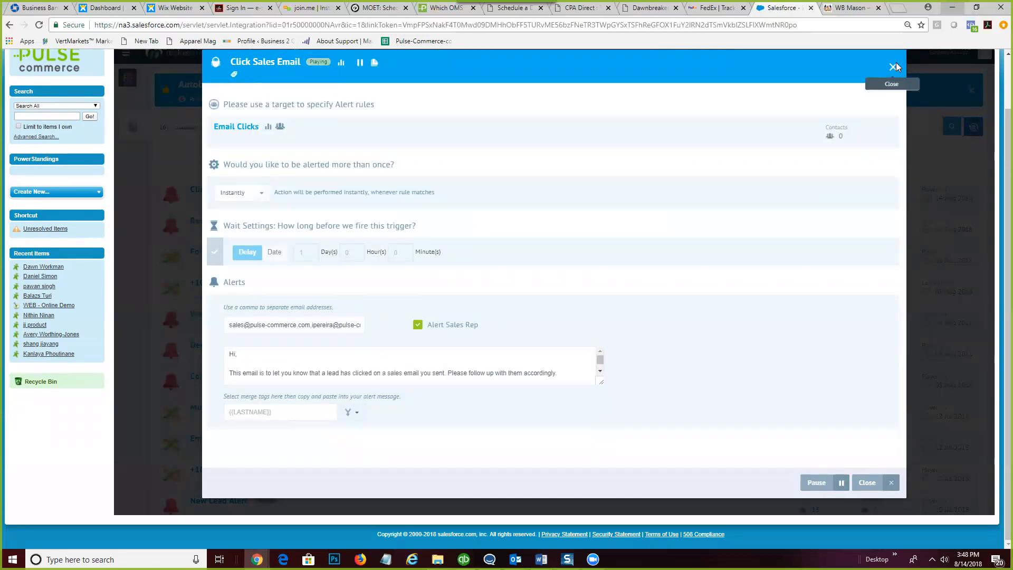
{"action": "left_click", "coordinate": [892, 67]}
{"action": "scroll", "coordinate": [938, 164], "scroll_direction": "up", "scroll_amount": 2}
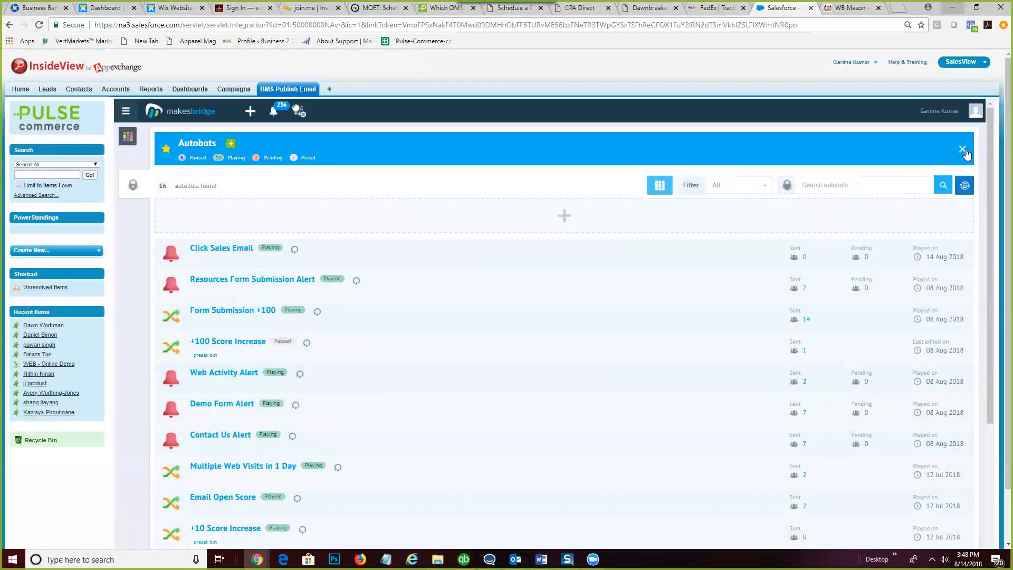
- Leave the Autobots list and open the Email Template Gallery from the Marketing tile
{"action": "left_click", "coordinate": [963, 150]}
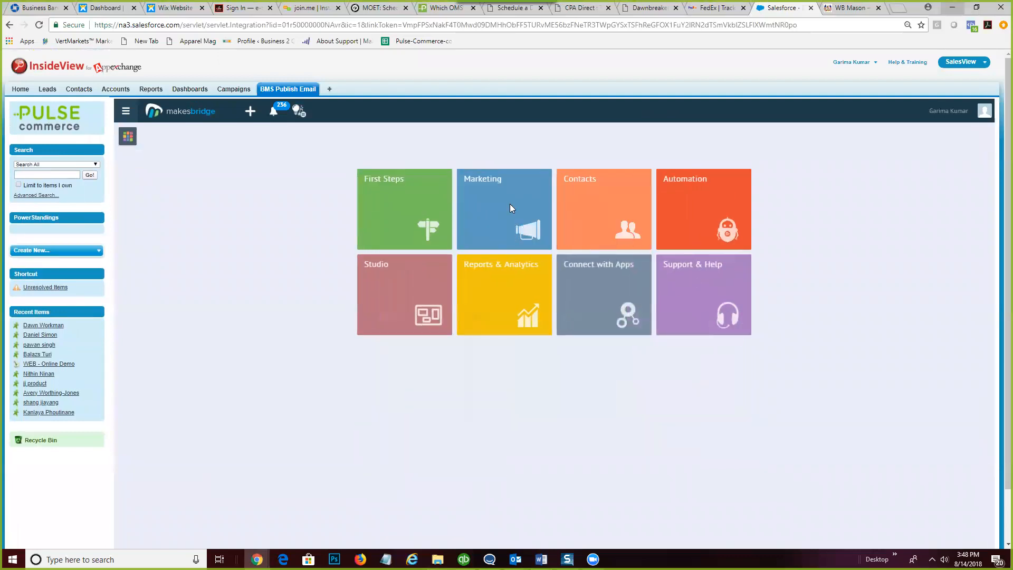
{"action": "left_click", "coordinate": [510, 208]}
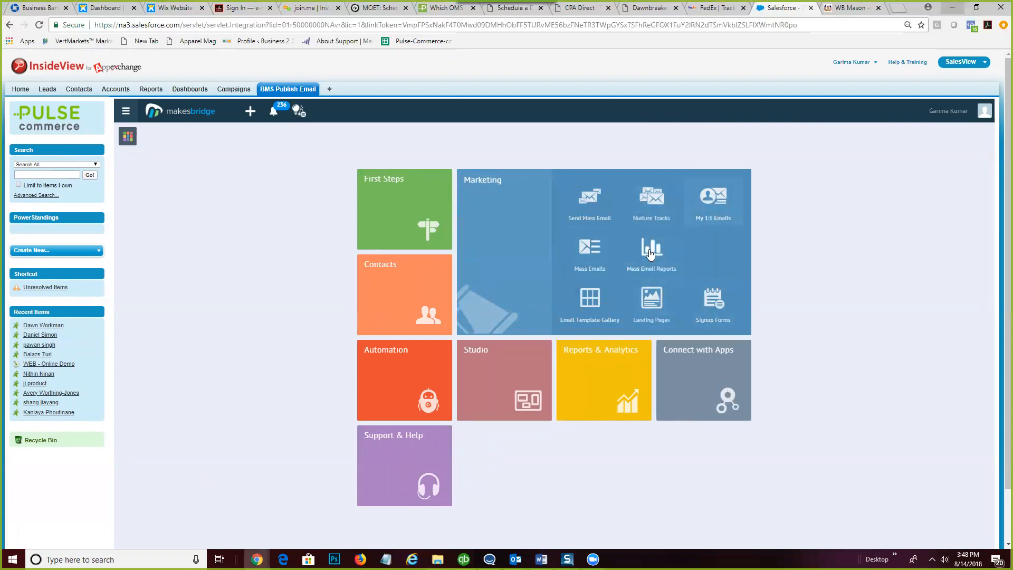
{"action": "left_click", "coordinate": [592, 301]}
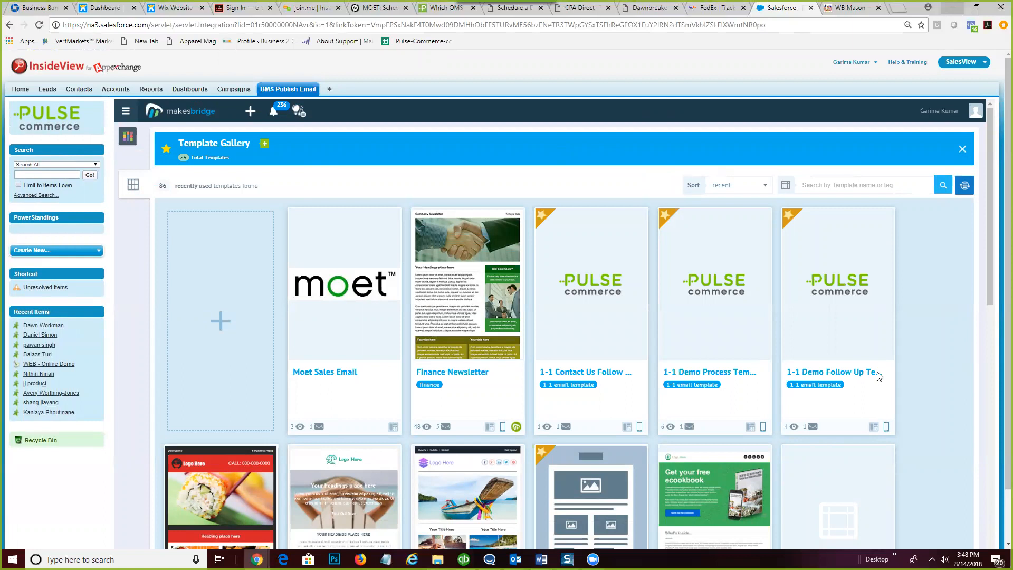
{"action": "mouse_move", "coordinate": [301, 381]}
- Go to Manage Account, open Manage Sub-Accounts, and start a new sub-account form
{"action": "left_click", "coordinate": [952, 115]}
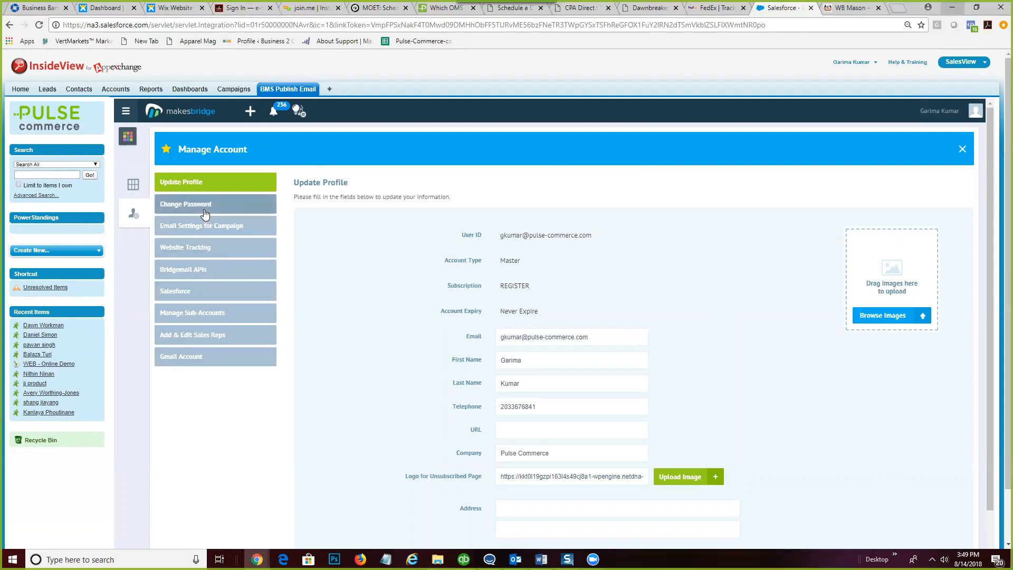
{"action": "left_click", "coordinate": [211, 313]}
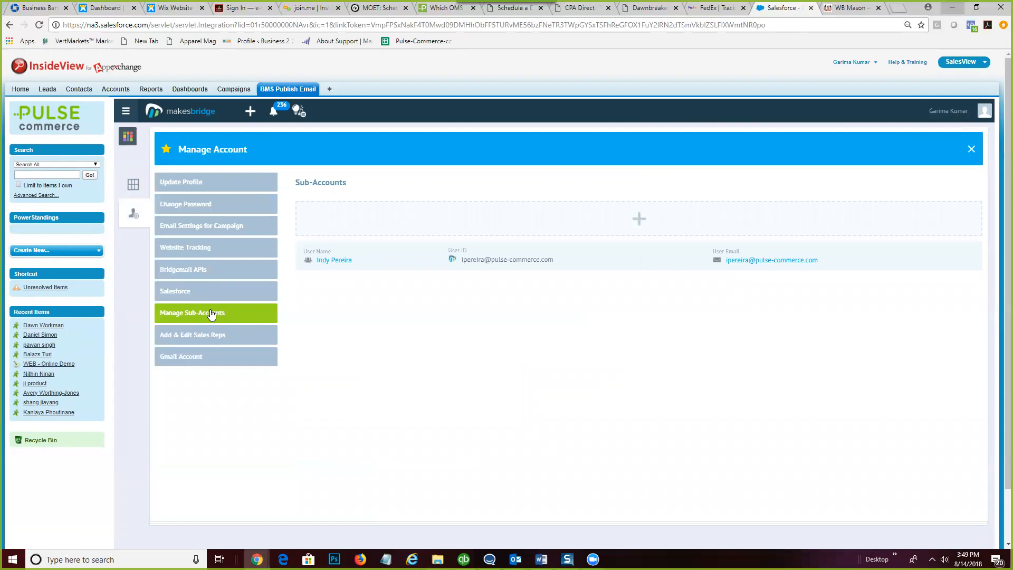
{"action": "left_click", "coordinate": [629, 222]}
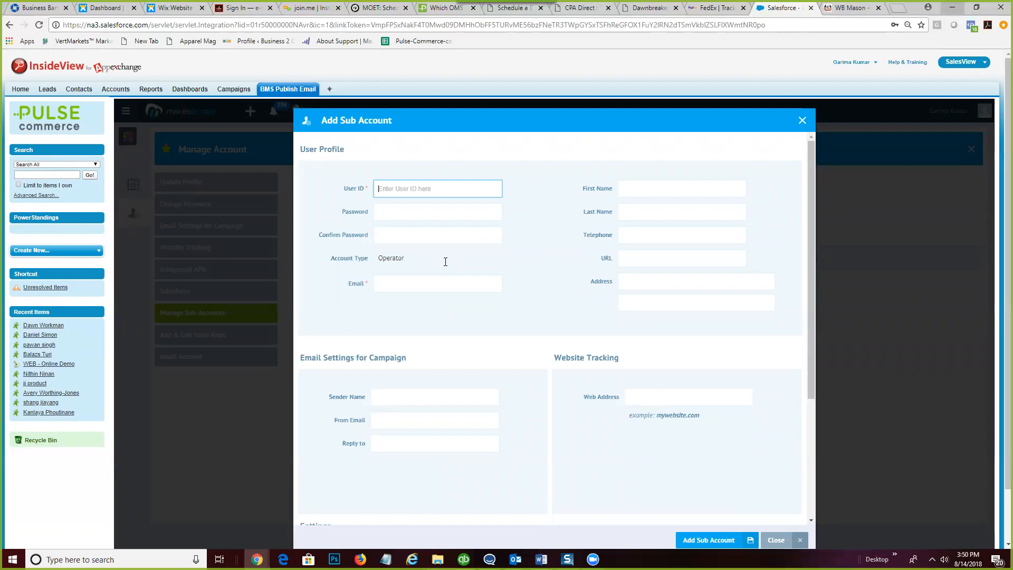
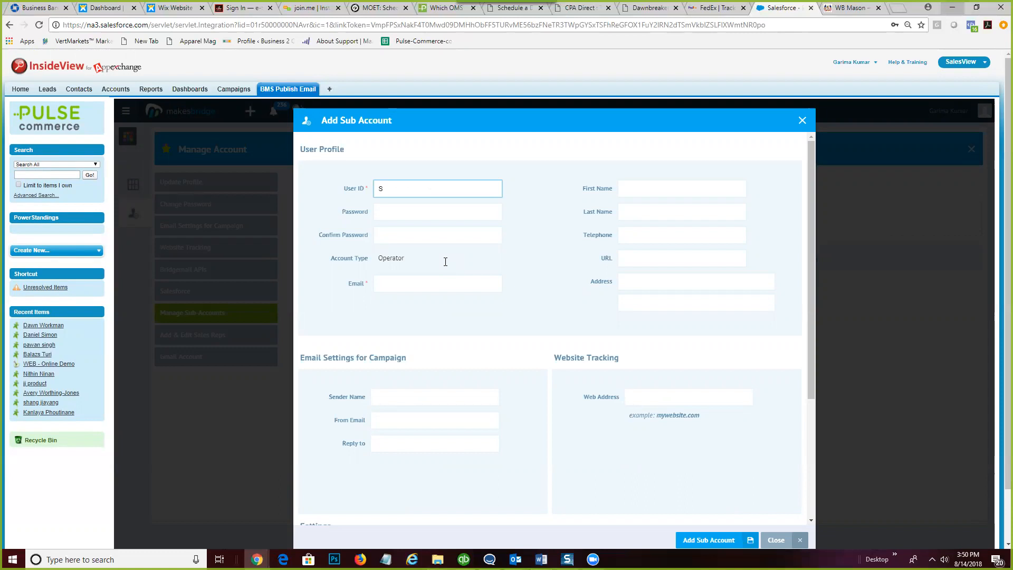
- Fill in the sub-account's user ID, first name, last name, password and password confirmation
{"action": "key", "text": "Tab"}
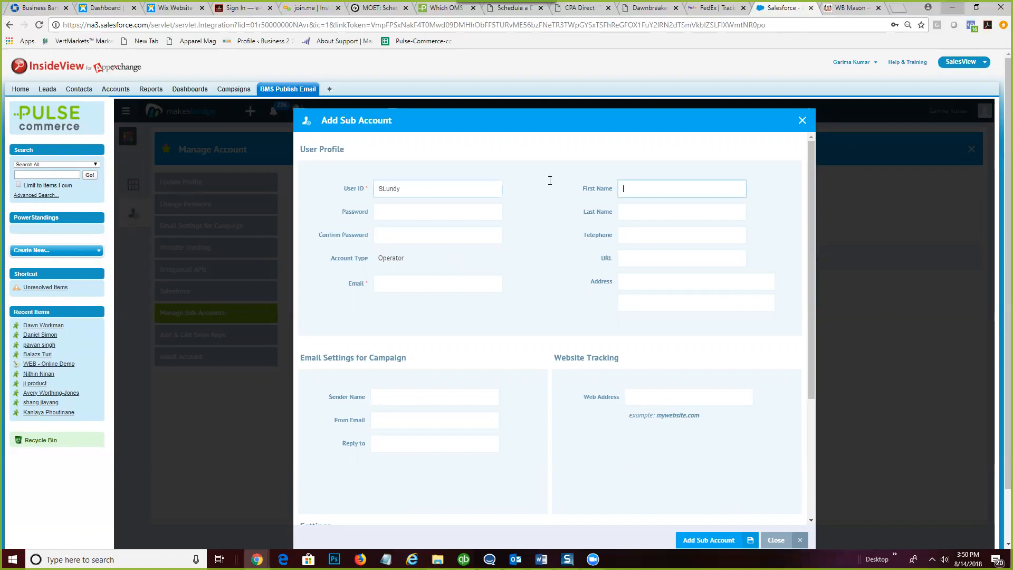
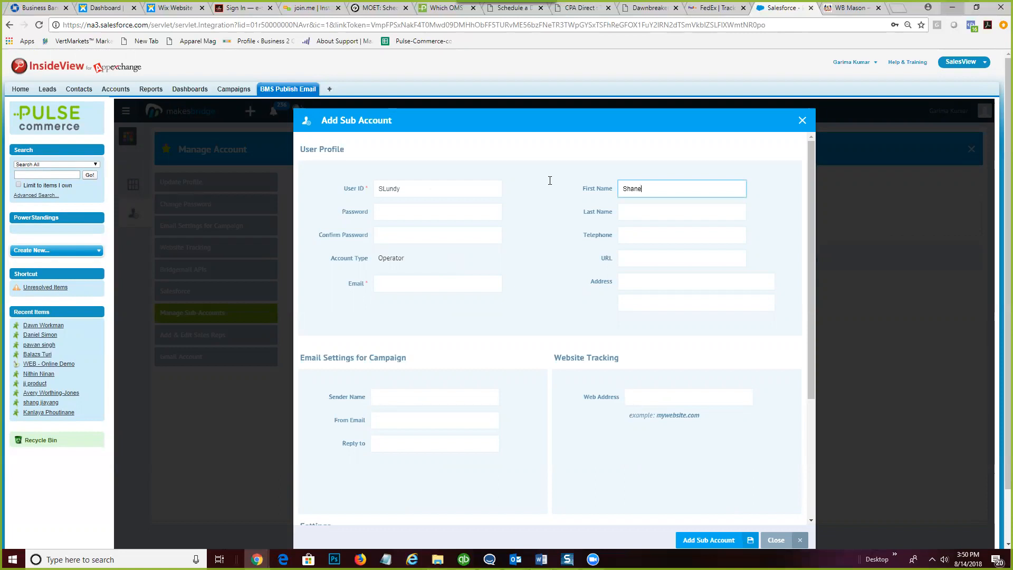
{"action": "key", "text": "Tab"}
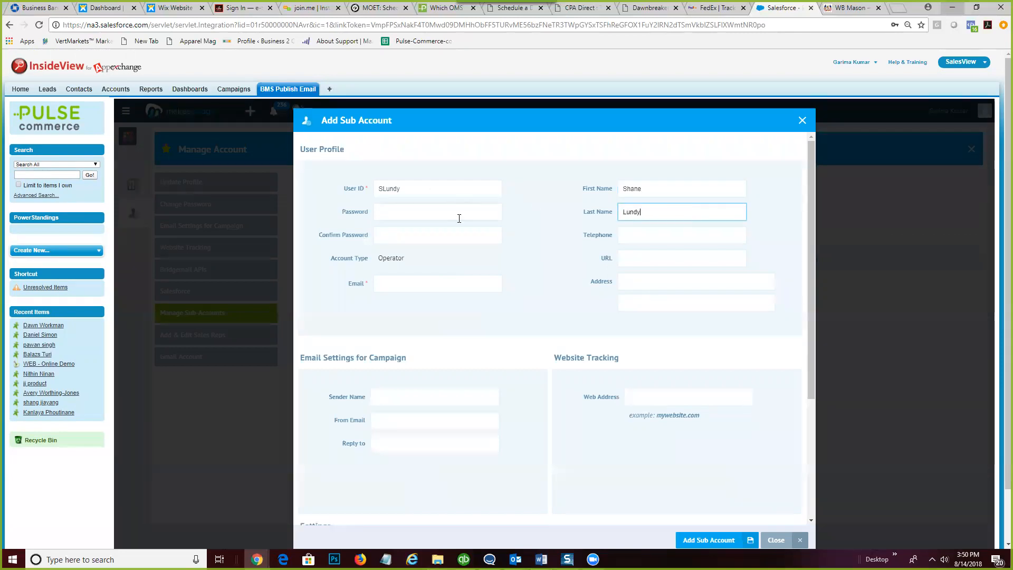
{"action": "left_click", "coordinate": [437, 212]}
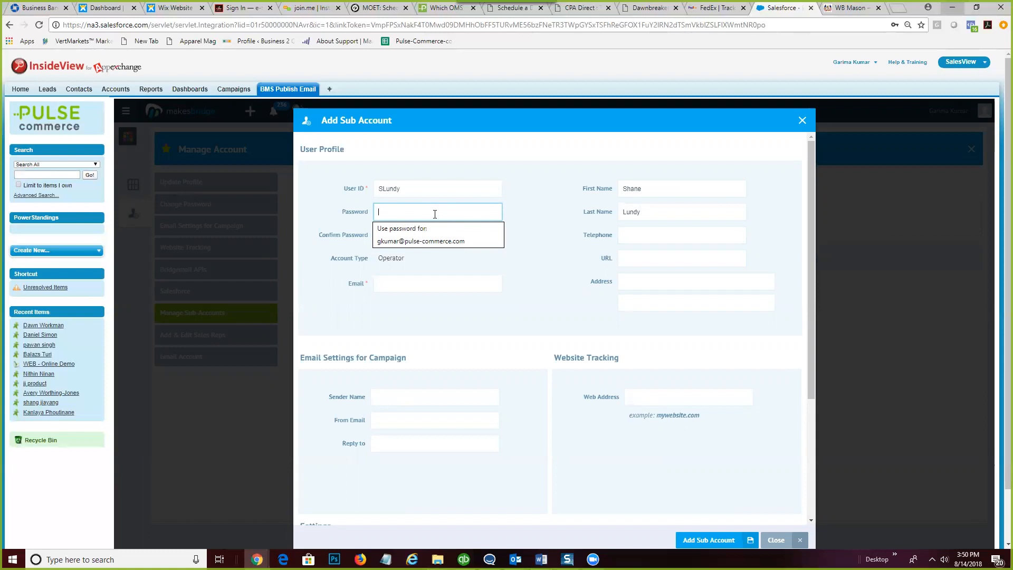
{"action": "type", "text": "****"}
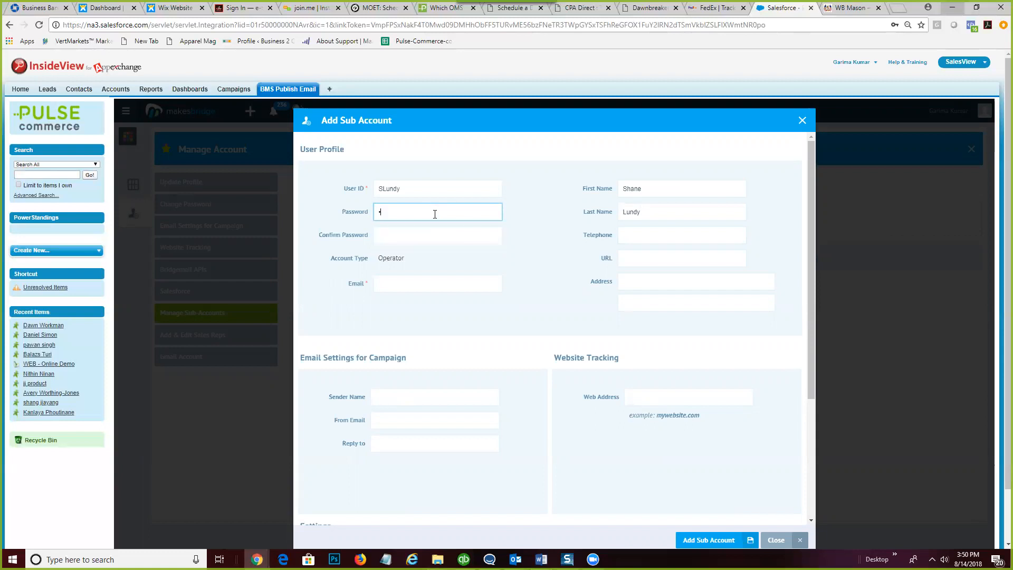
{"action": "type", "text": "*******"}
{"action": "left_click", "coordinate": [397, 234]}
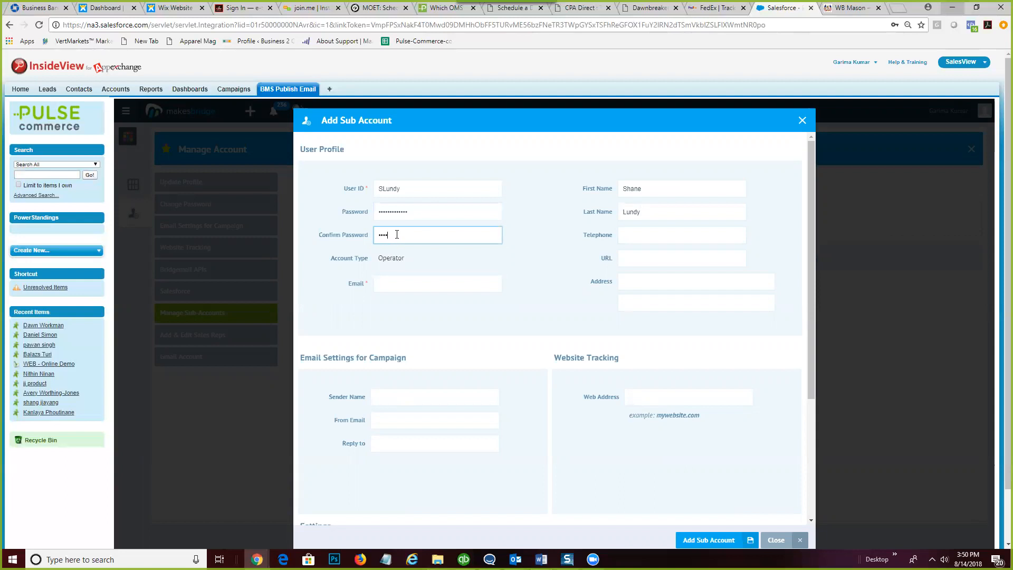
{"action": "type", "text": "*************"}
- Enter the sub-account's e-mail address and copy it into the User ID field
{"action": "left_click", "coordinate": [633, 236]}
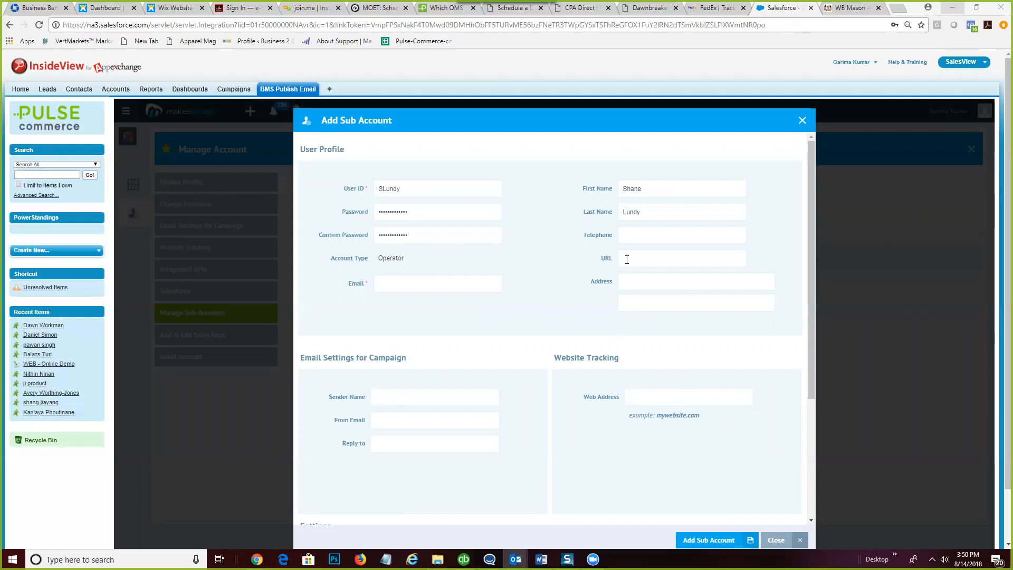
{"action": "left_click", "coordinate": [637, 284]}
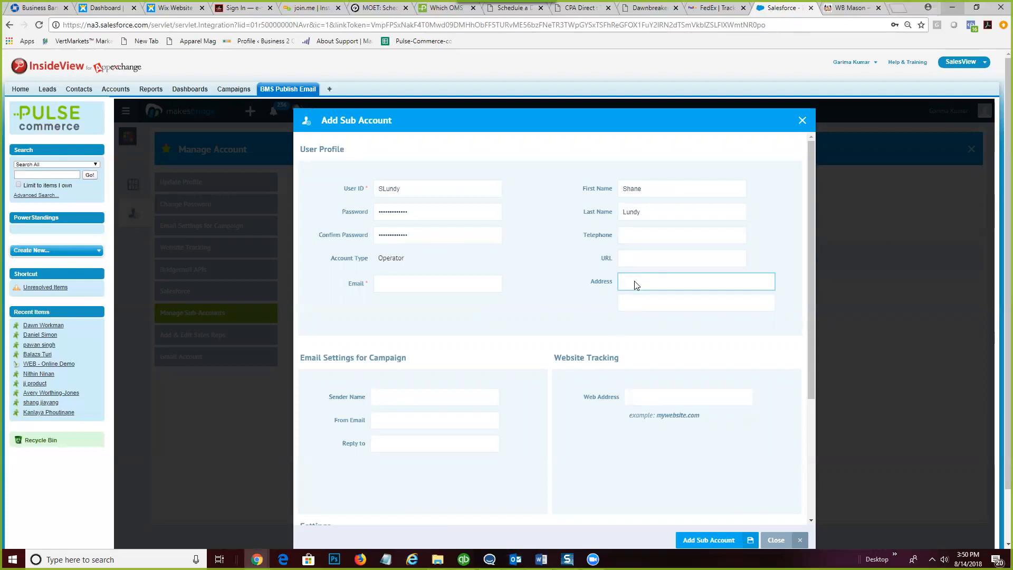
{"action": "left_click", "coordinate": [420, 286]}
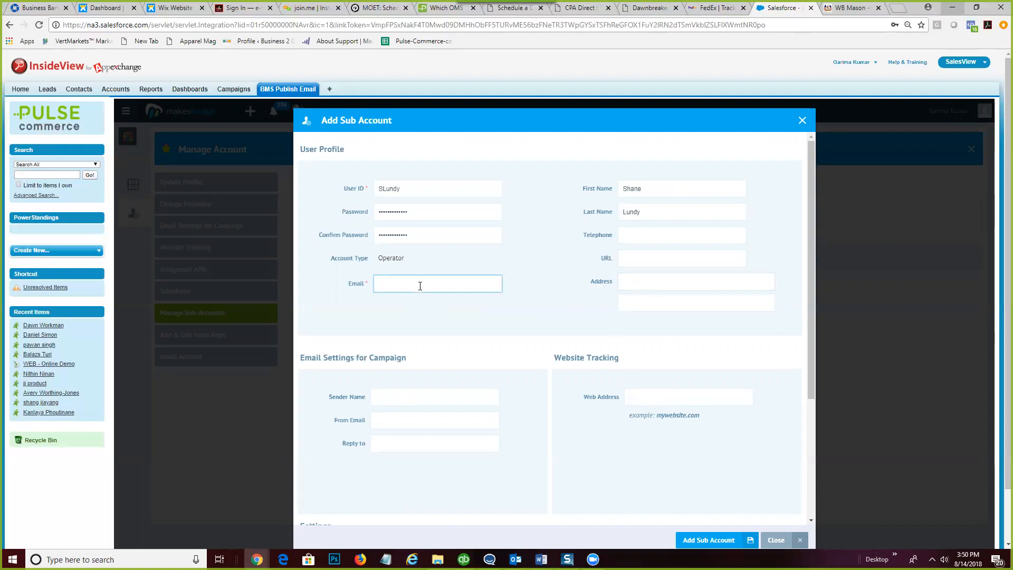
{"action": "left_click", "coordinate": [952, 7]}
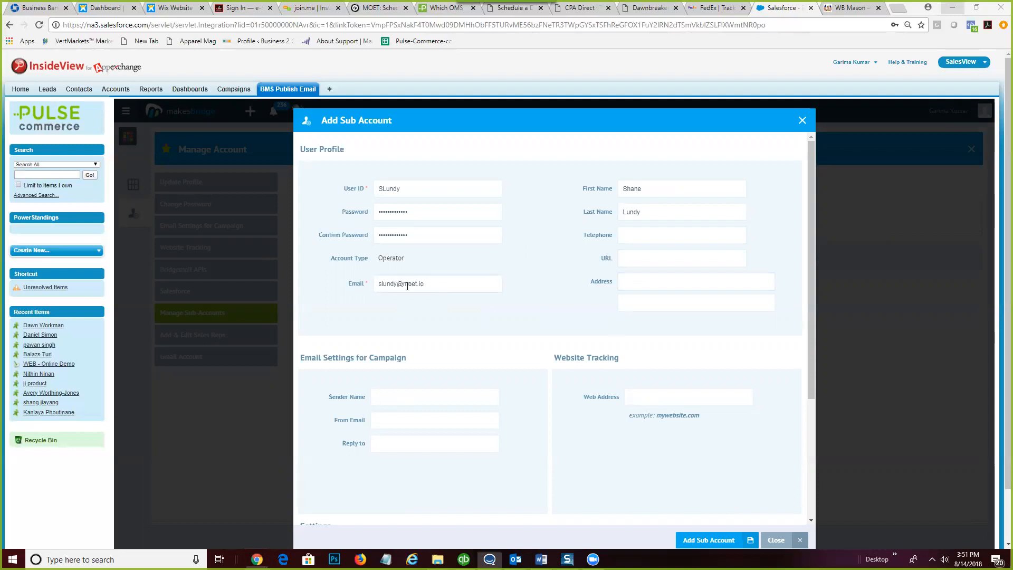
{"action": "left_click_drag", "start_coordinate": [442, 283], "coordinate": [358, 288]}
{"action": "left_click_drag", "start_coordinate": [404, 187], "coordinate": [375, 192]}
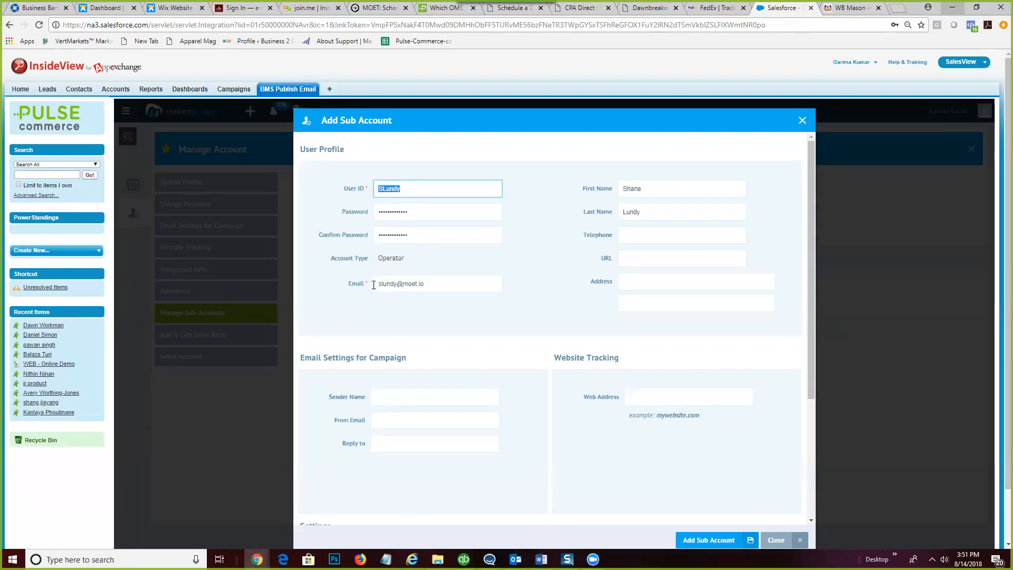
{"action": "left_click_drag", "start_coordinate": [431, 285], "coordinate": [369, 284]}
{"action": "right_click", "coordinate": [390, 282]}
{"action": "left_click", "coordinate": [417, 305]}
{"action": "left_click_drag", "start_coordinate": [469, 188], "coordinate": [347, 200]}
{"action": "key", "text": "ctrl+v"}
{"action": "left_click", "coordinate": [444, 286]}
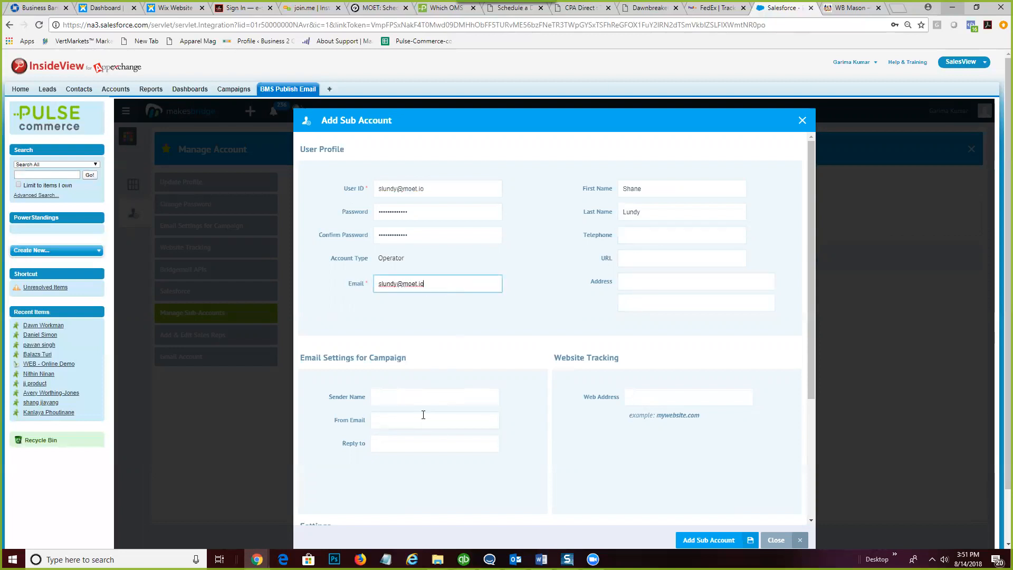
- Use the sub-account's e-mail as both the campaign From Email and Reply-to address
{"action": "left_click_drag", "start_coordinate": [425, 284], "coordinate": [384, 281]}
{"action": "right_click", "coordinate": [384, 280]}
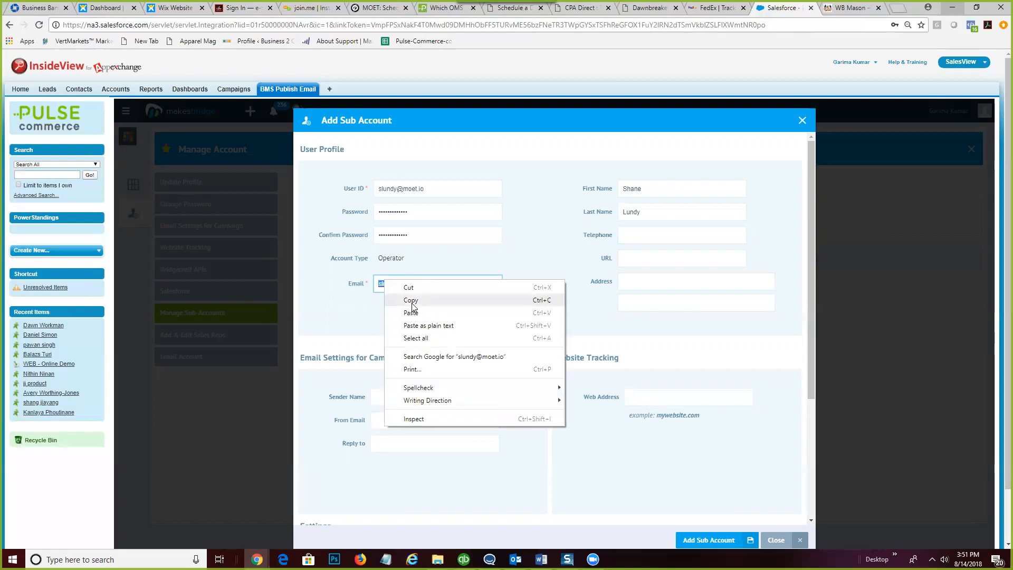
{"action": "left_click", "coordinate": [411, 299]}
{"action": "left_click", "coordinate": [382, 420]}
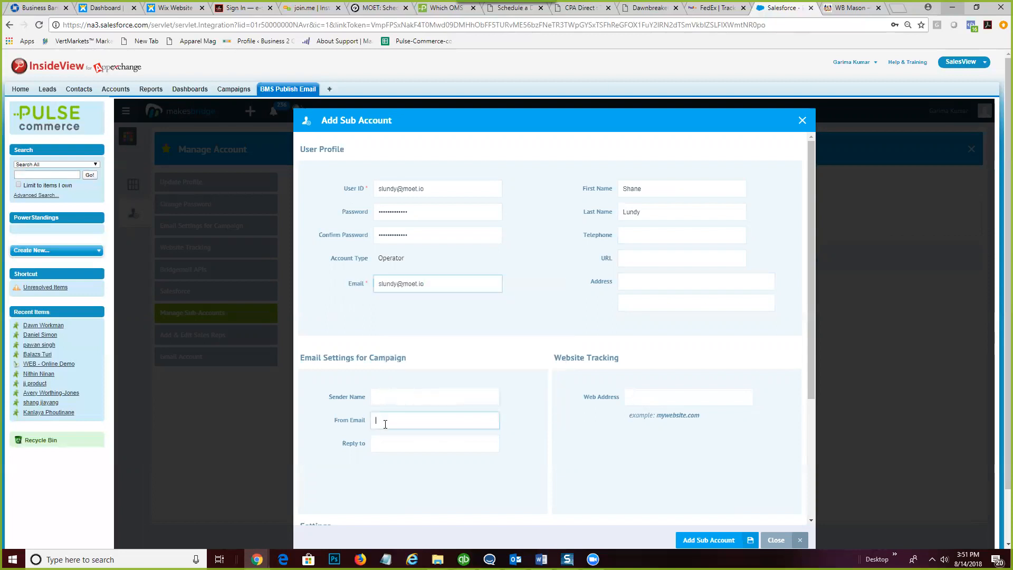
{"action": "key", "text": "ctrl+v"}
{"action": "left_click", "coordinate": [398, 445]}
{"action": "key", "text": "ctrl+v"}
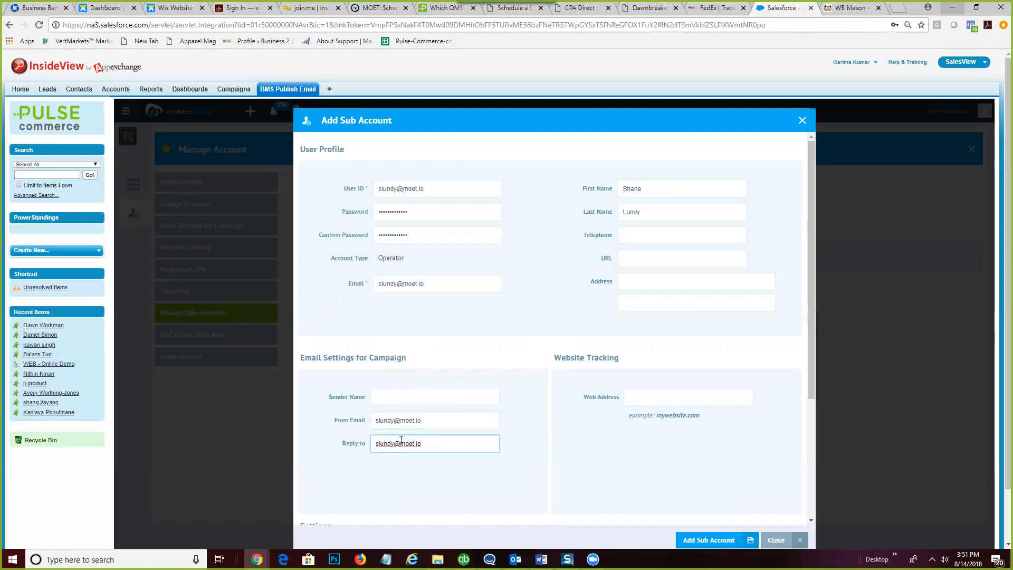
- Enter the user's full name as the campaign sender name
{"action": "left_click", "coordinate": [406, 404]}
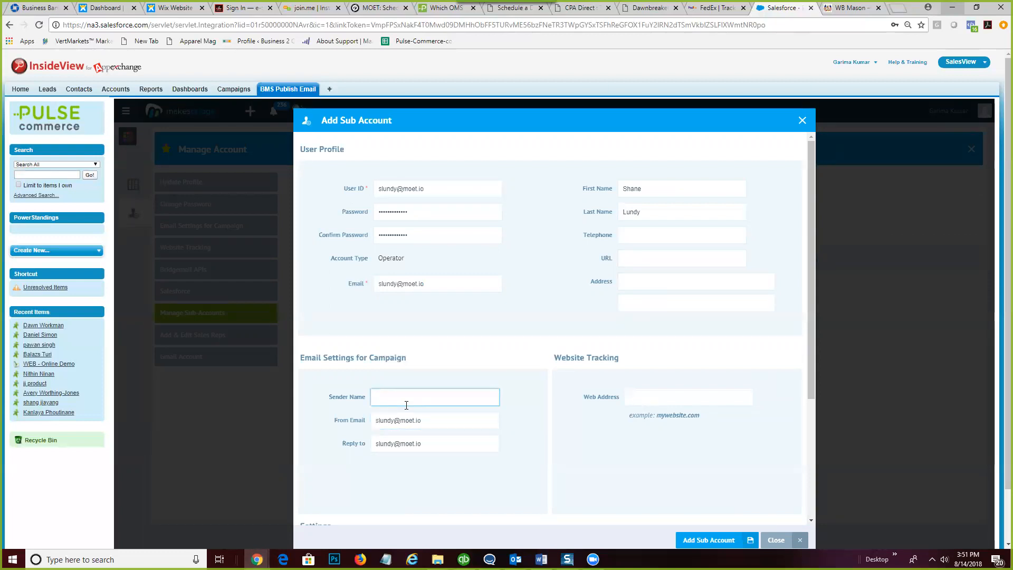
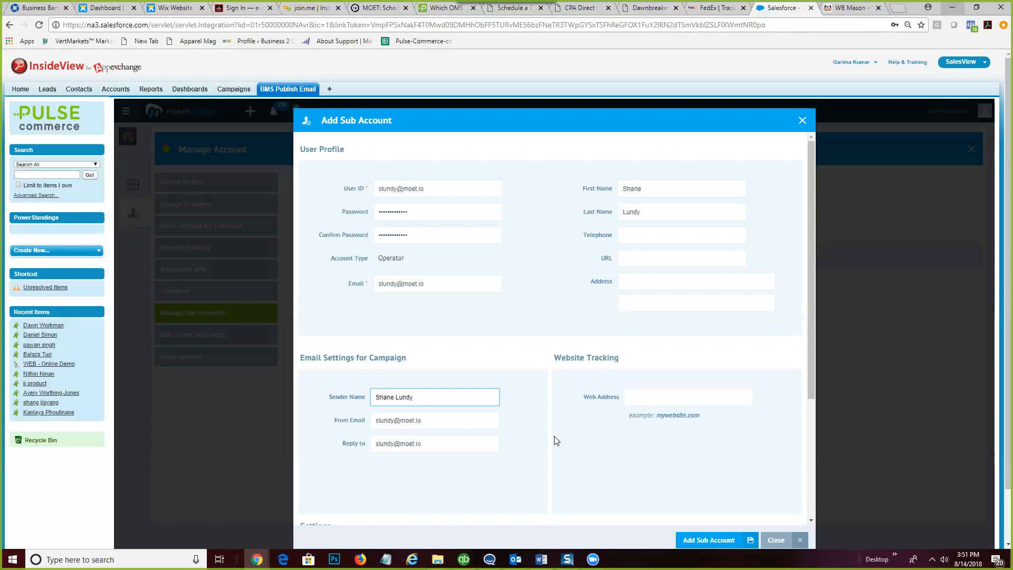
{"action": "left_click", "coordinate": [644, 397]}
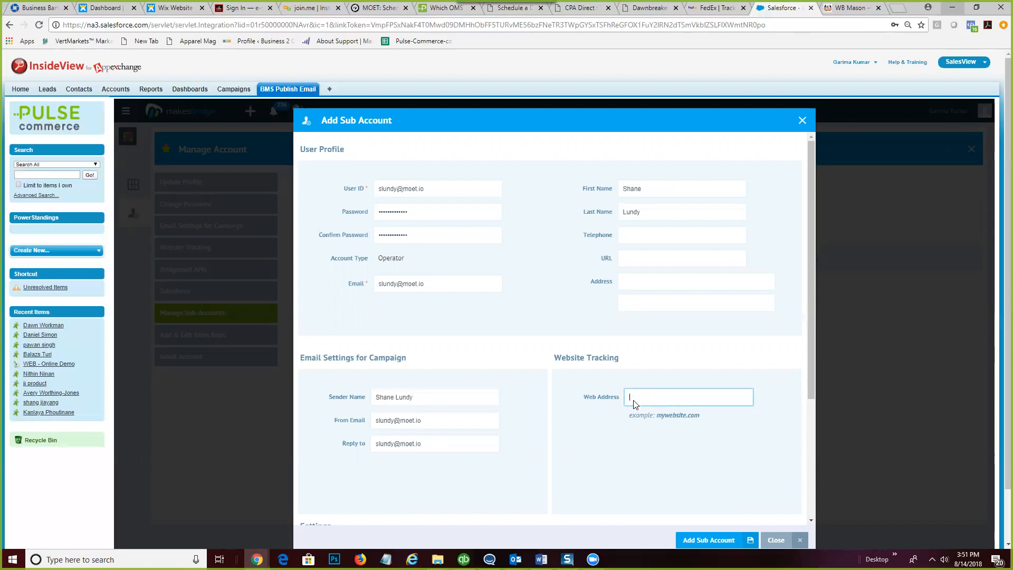
{"action": "scroll", "coordinate": [614, 421], "scroll_direction": "down", "scroll_amount": 3}
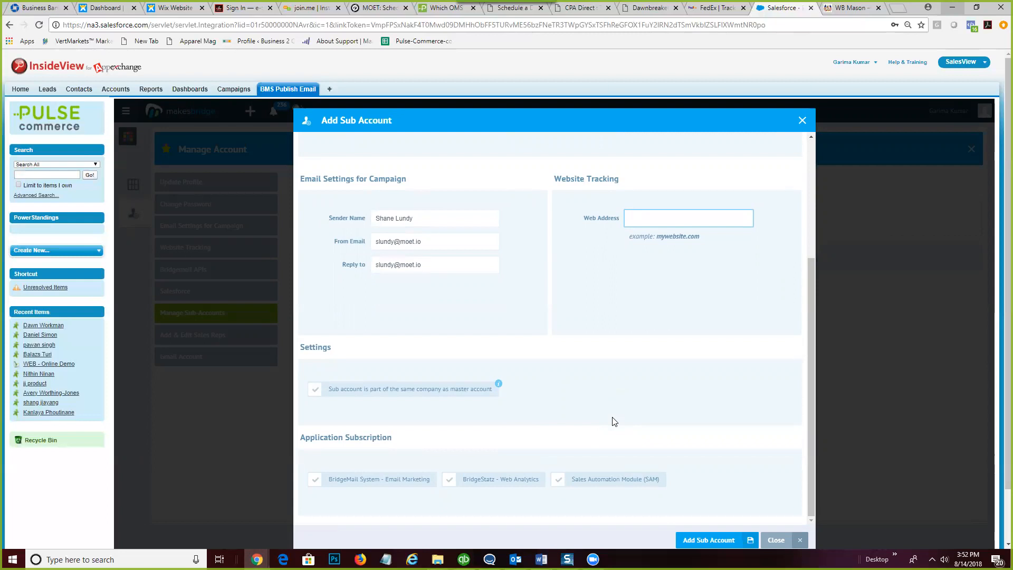
- Enter pulse-commerce.com as the sub-account's Web Address
{"action": "scroll", "coordinate": [613, 421], "scroll_direction": "down", "scroll_amount": 2}
{"action": "scroll", "coordinate": [612, 417], "scroll_direction": "up", "scroll_amount": 3}
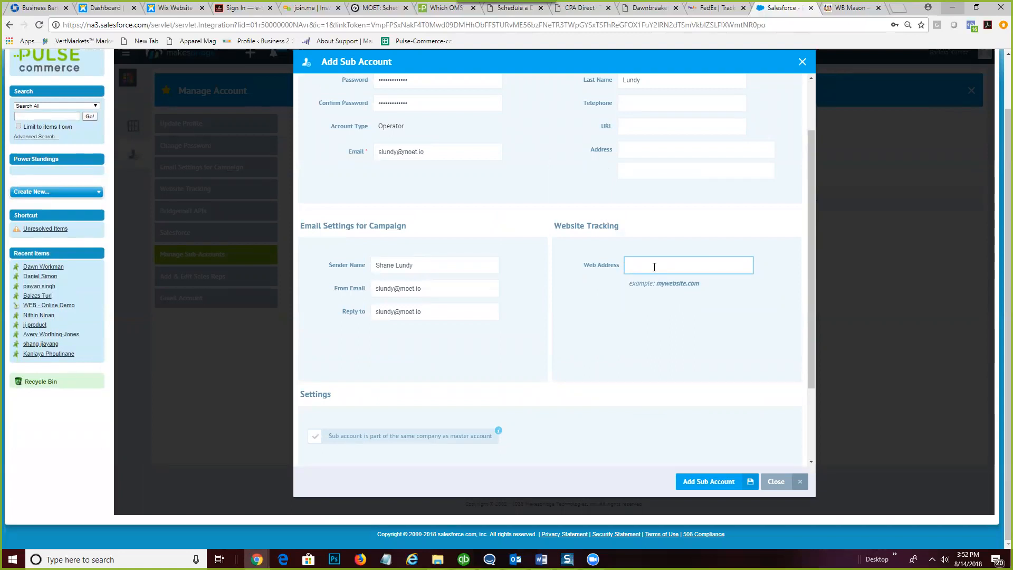
{"action": "type", "text": "pulse-commerce.com"}
{"action": "left_click", "coordinate": [625, 376]}
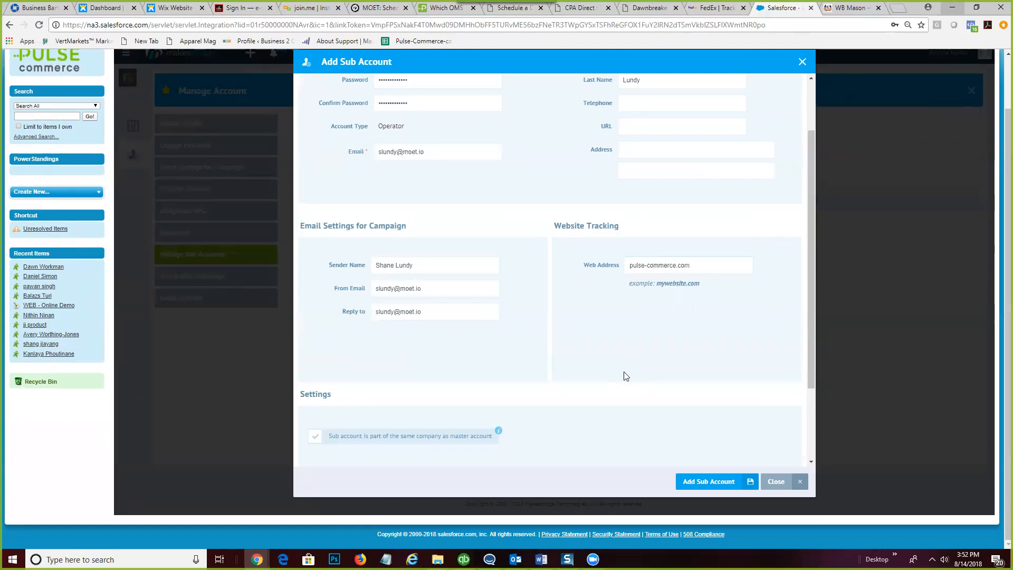
{"action": "scroll", "coordinate": [625, 376], "scroll_direction": "down", "scroll_amount": 2}
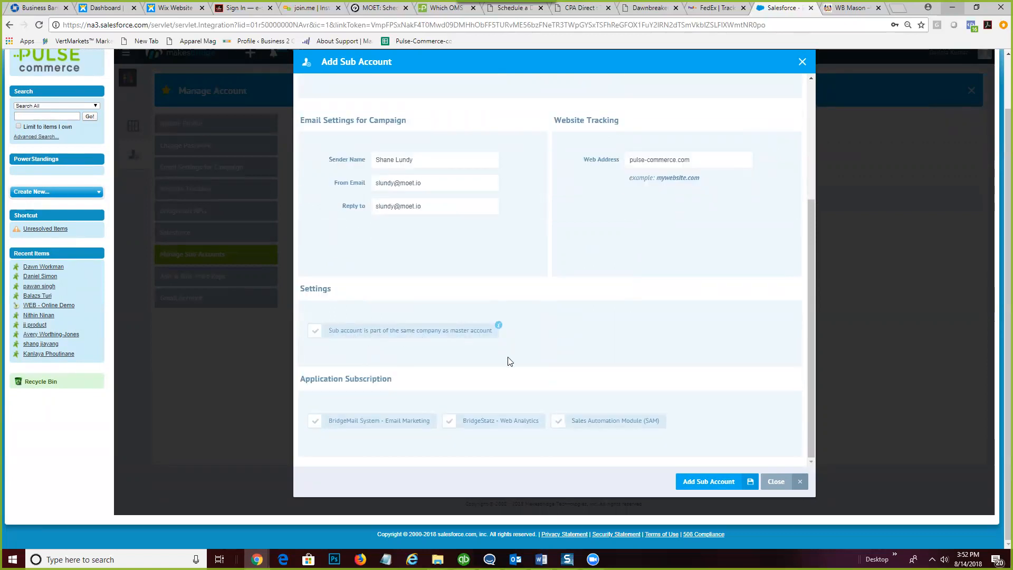
- Tick 'part of the same company as master account' and the Sales Automation Module (SAM) checkbox
{"action": "left_click", "coordinate": [315, 334]}
{"action": "left_click", "coordinate": [560, 423]}
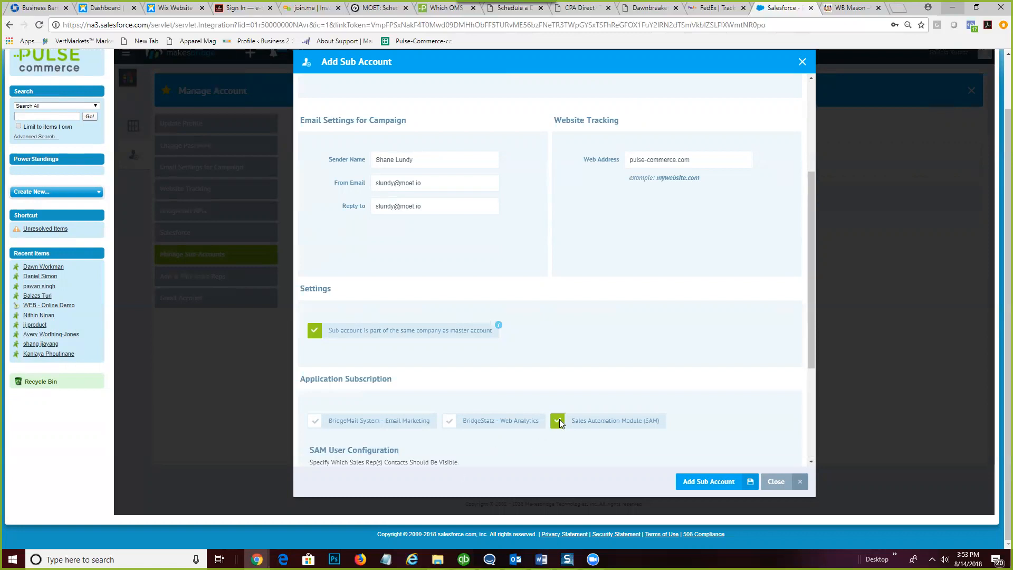
{"action": "scroll", "coordinate": [515, 450], "scroll_direction": "down", "scroll_amount": 2}
{"action": "scroll", "coordinate": [516, 441], "scroll_direction": "down", "scroll_amount": 3}
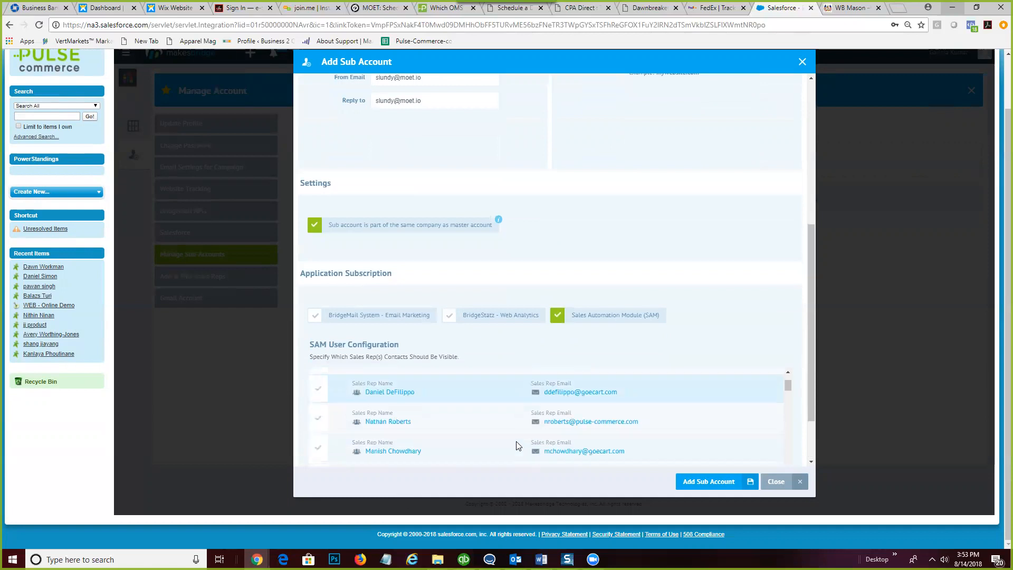
{"action": "scroll", "coordinate": [516, 445], "scroll_direction": "down", "scroll_amount": 5}
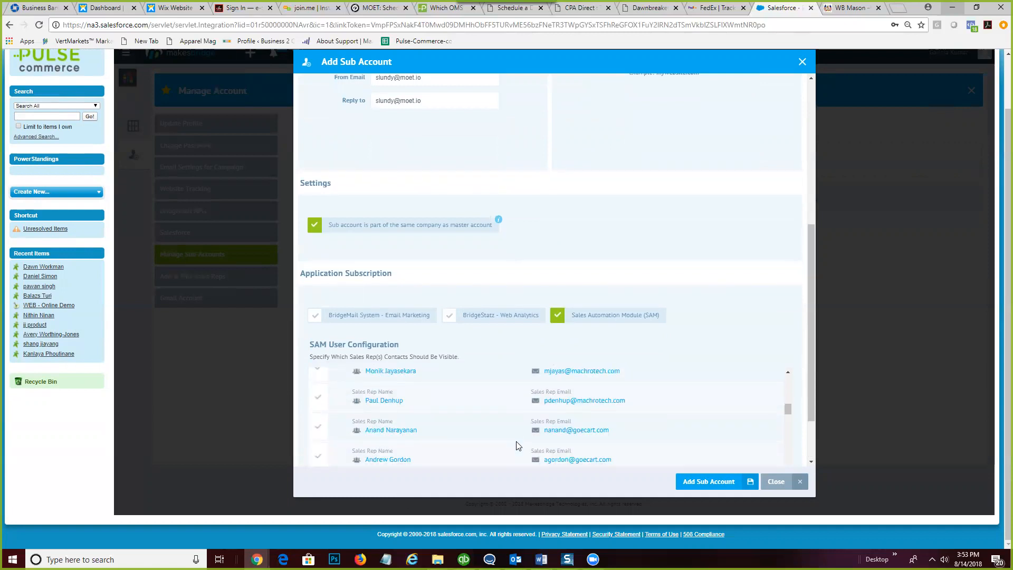
{"action": "scroll", "coordinate": [409, 441], "scroll_direction": "up", "scroll_amount": 3}
{"action": "scroll", "coordinate": [411, 443], "scroll_direction": "up", "scroll_amount": 3}
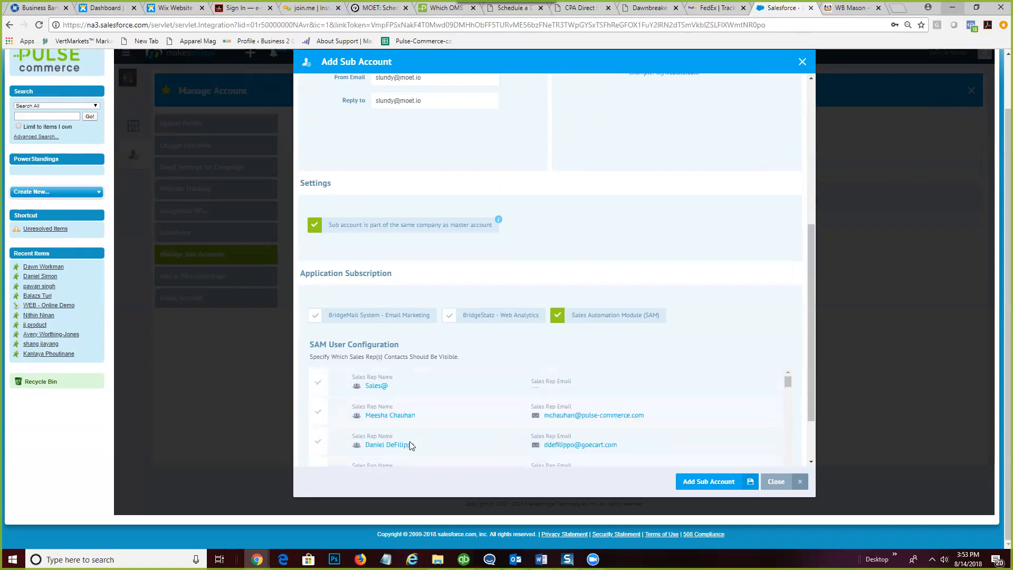
{"action": "scroll", "coordinate": [406, 438], "scroll_direction": "down", "scroll_amount": 1}
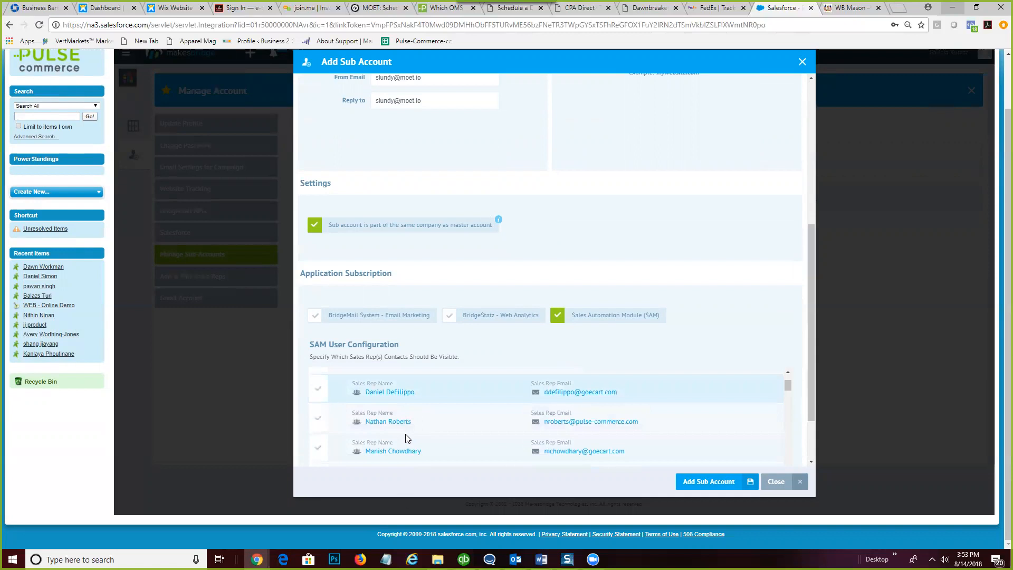
{"action": "scroll", "coordinate": [406, 438], "scroll_direction": "down", "scroll_amount": 2}
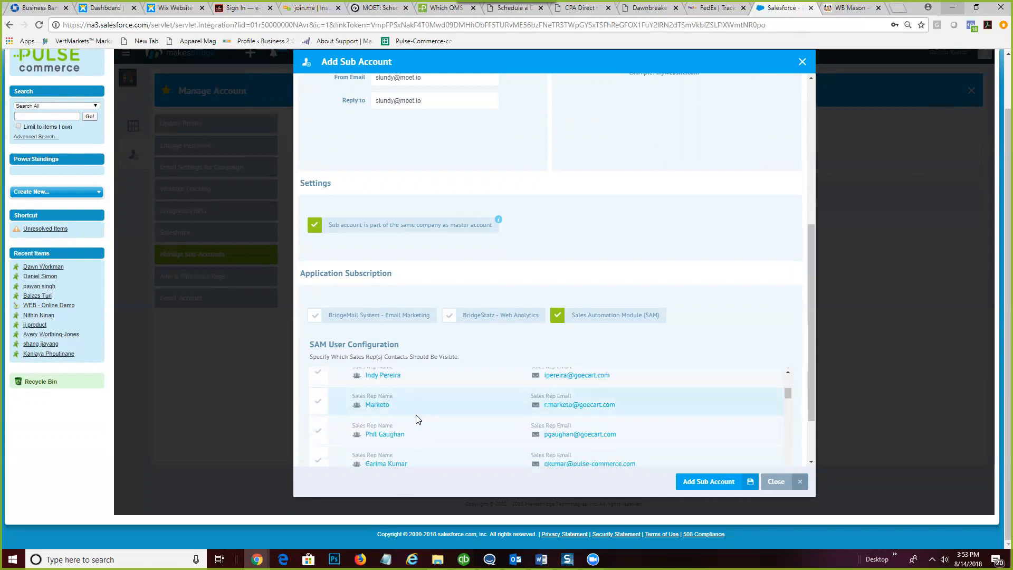
{"action": "scroll", "coordinate": [415, 435], "scroll_direction": "down", "scroll_amount": 3}
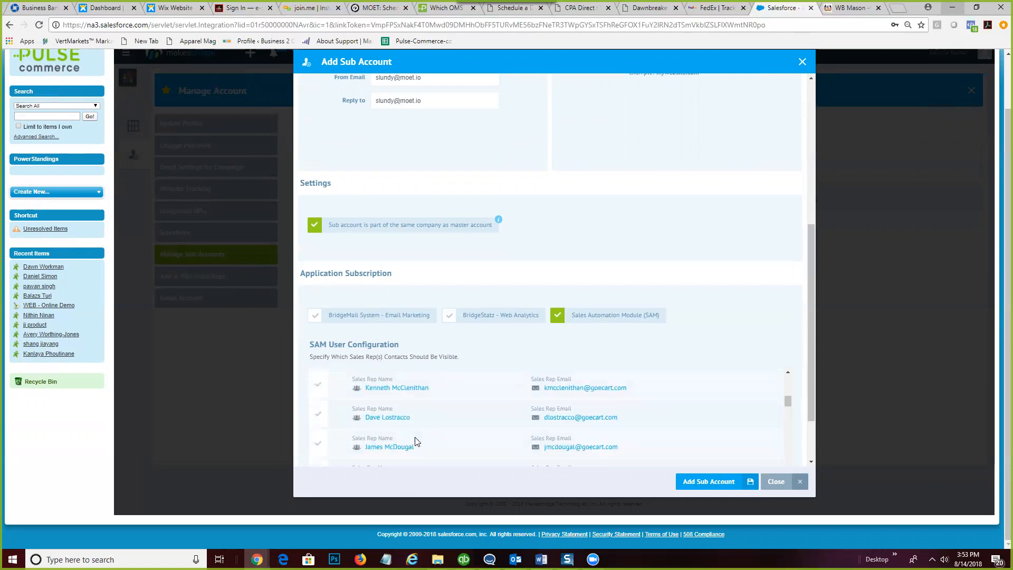
{"action": "scroll", "coordinate": [415, 441], "scroll_direction": "down", "scroll_amount": 3}
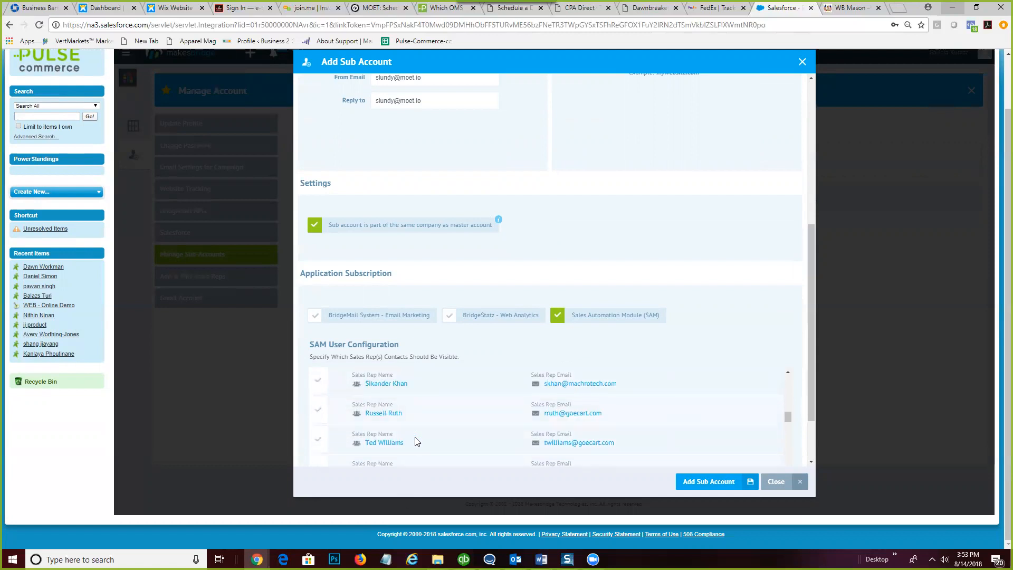
{"action": "scroll", "coordinate": [415, 441], "scroll_direction": "down", "scroll_amount": 2}
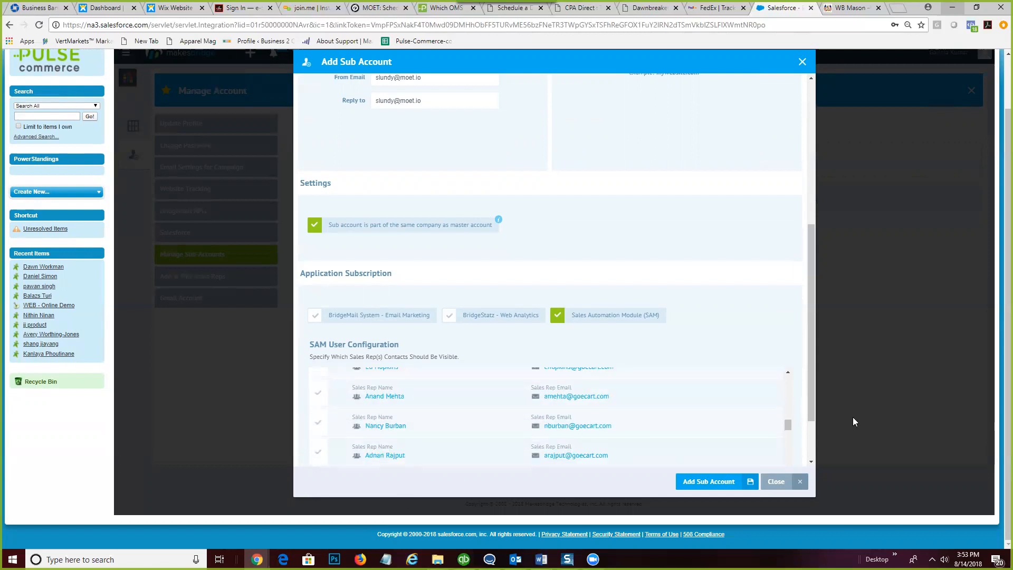
{"action": "scroll", "coordinate": [789, 423], "scroll_direction": "up", "scroll_amount": 2}
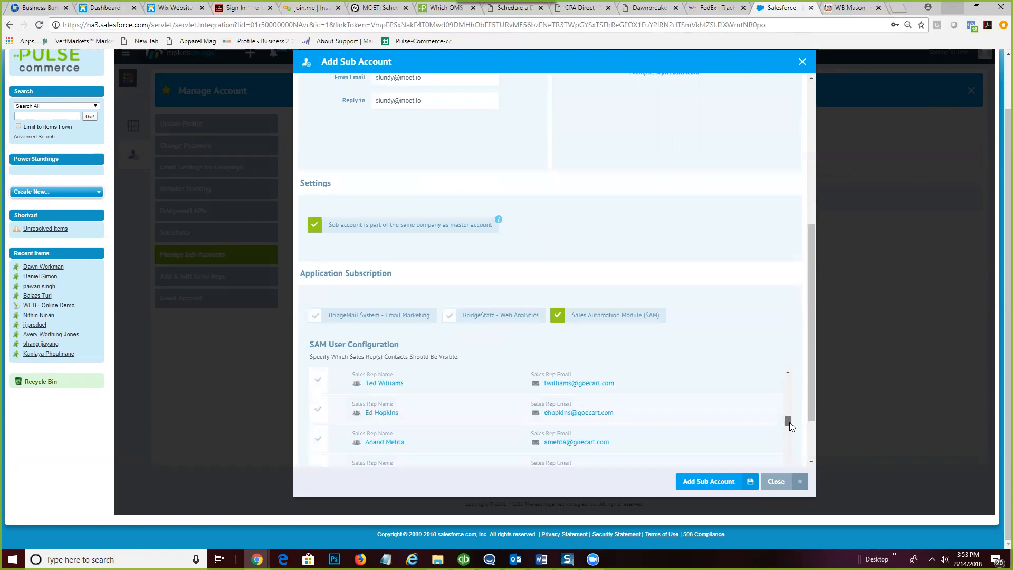
{"action": "scroll", "coordinate": [789, 423], "scroll_direction": "down", "scroll_amount": 1}
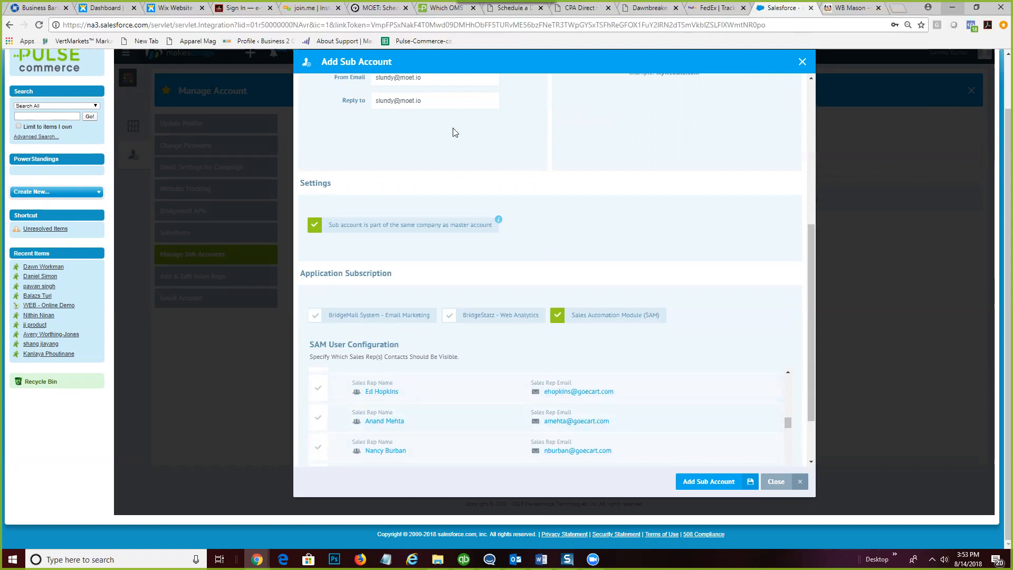
{"action": "triple_click", "coordinate": [393, 100]}
{"action": "right_click", "coordinate": [394, 99]}
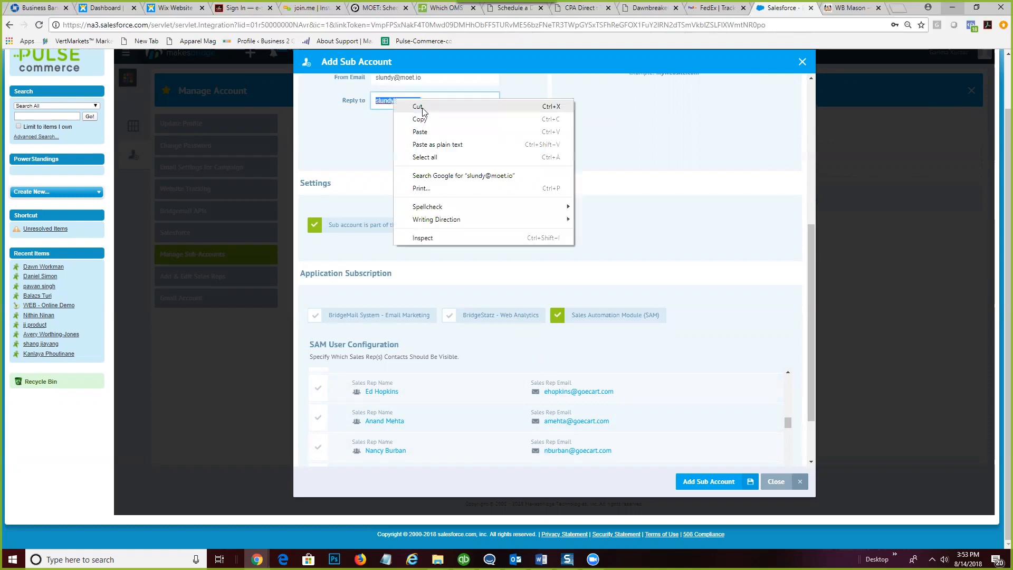
{"action": "left_click", "coordinate": [434, 120]}
{"action": "left_click", "coordinate": [649, 240]}
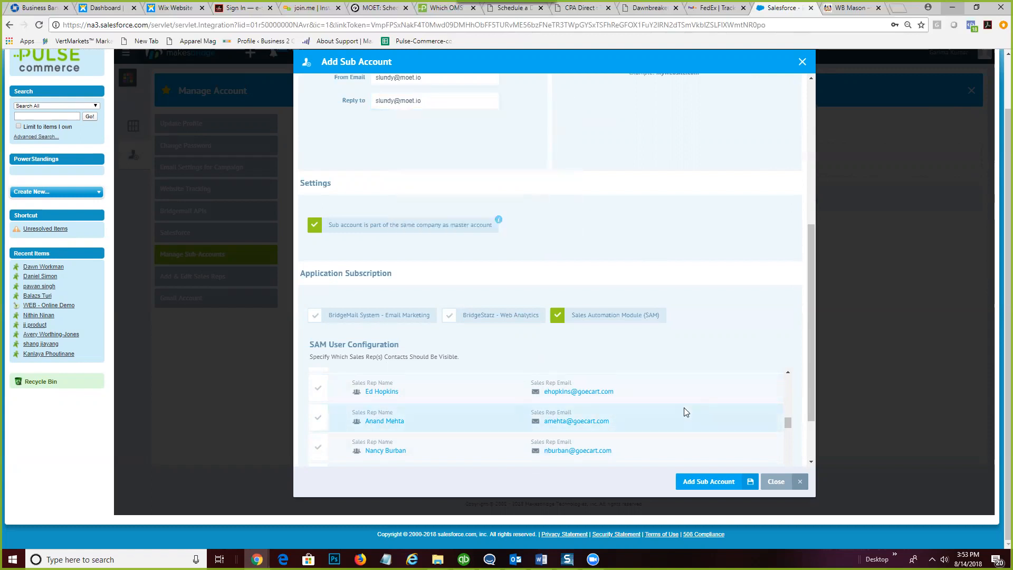
{"action": "key", "text": "ctrl+f"}
{"action": "key", "text": "ctrl+v"}
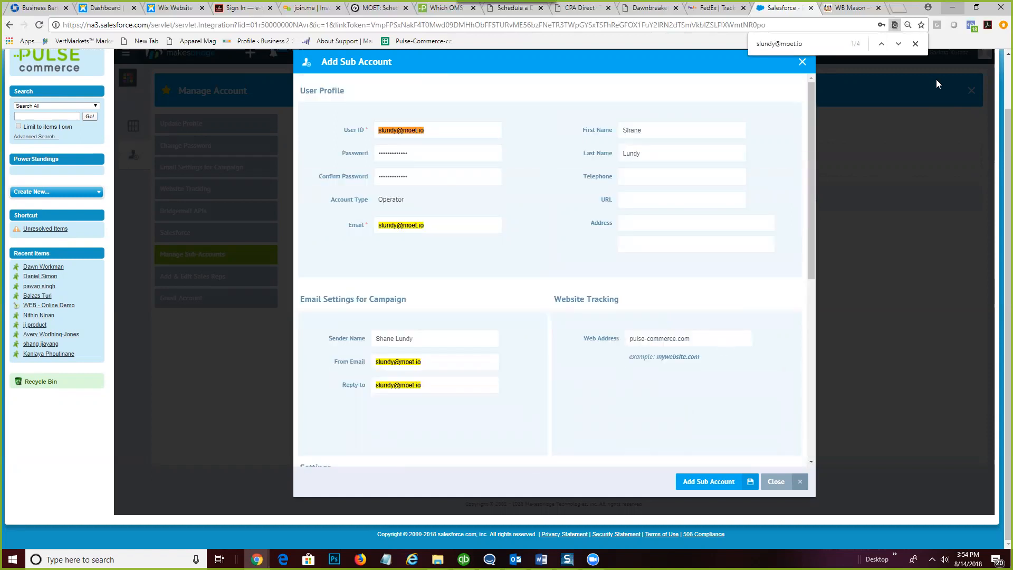
{"action": "left_click", "coordinate": [898, 45]}
{"action": "left_click", "coordinate": [899, 45]}
{"action": "left_click", "coordinate": [898, 45]}
{"action": "left_click", "coordinate": [898, 45]}
{"action": "left_click", "coordinate": [898, 44]}
{"action": "left_click", "coordinate": [916, 44]}
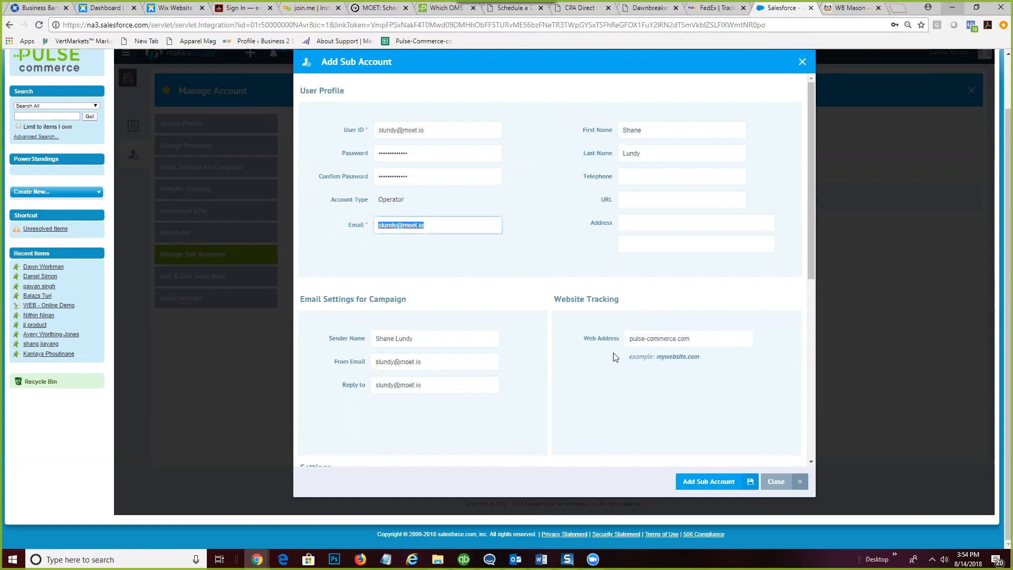
{"action": "scroll", "coordinate": [581, 406], "scroll_direction": "down", "scroll_amount": 1}
{"action": "scroll", "coordinate": [581, 409], "scroll_direction": "down", "scroll_amount": 6}
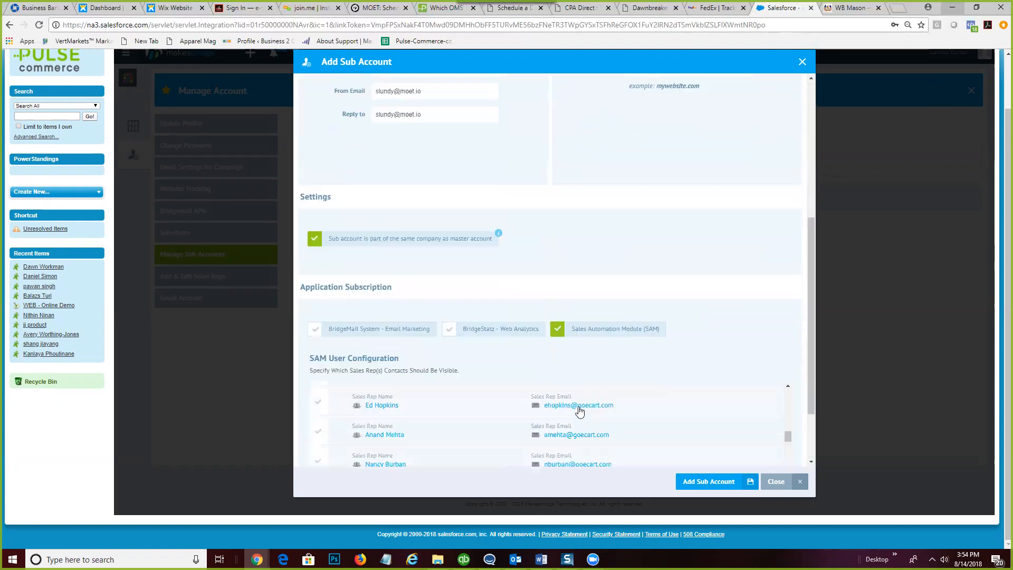
{"action": "scroll", "coordinate": [720, 389], "scroll_direction": "down", "scroll_amount": 2}
{"action": "scroll", "coordinate": [707, 396], "scroll_direction": "down", "scroll_amount": 5}
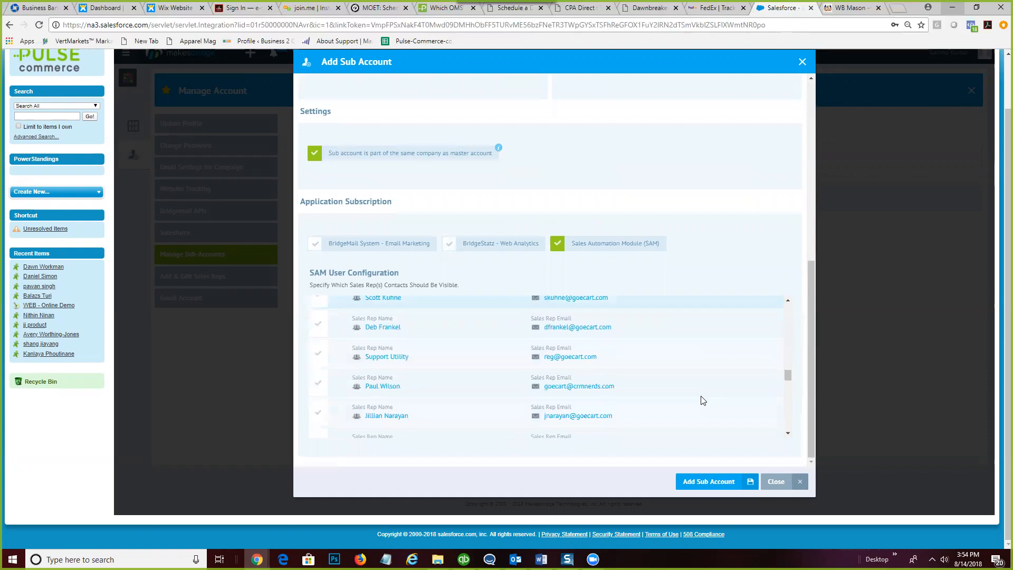
{"action": "scroll", "coordinate": [402, 395], "scroll_direction": "down", "scroll_amount": 5}
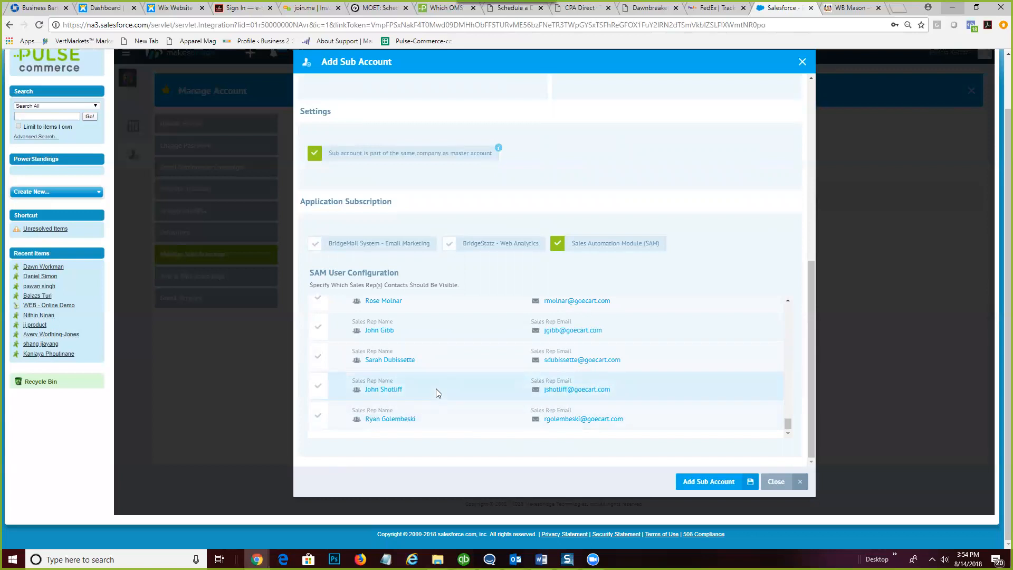
{"action": "scroll", "coordinate": [436, 392], "scroll_direction": "up", "scroll_amount": 5}
{"action": "scroll", "coordinate": [437, 393], "scroll_direction": "up", "scroll_amount": 10}
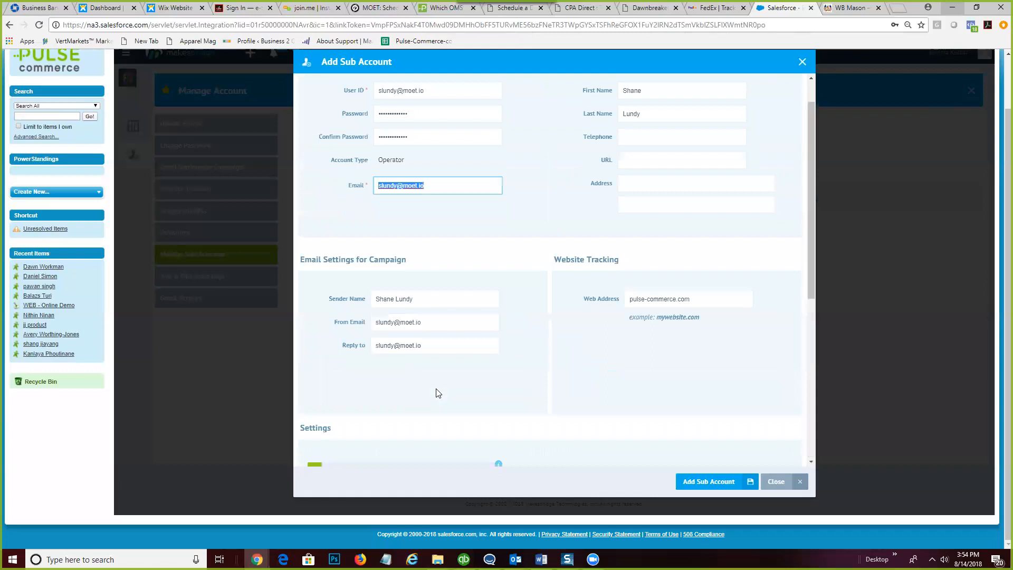
{"action": "scroll", "coordinate": [436, 393], "scroll_direction": "up", "scroll_amount": 1}
{"action": "scroll", "coordinate": [439, 386], "scroll_direction": "down", "scroll_amount": 3}
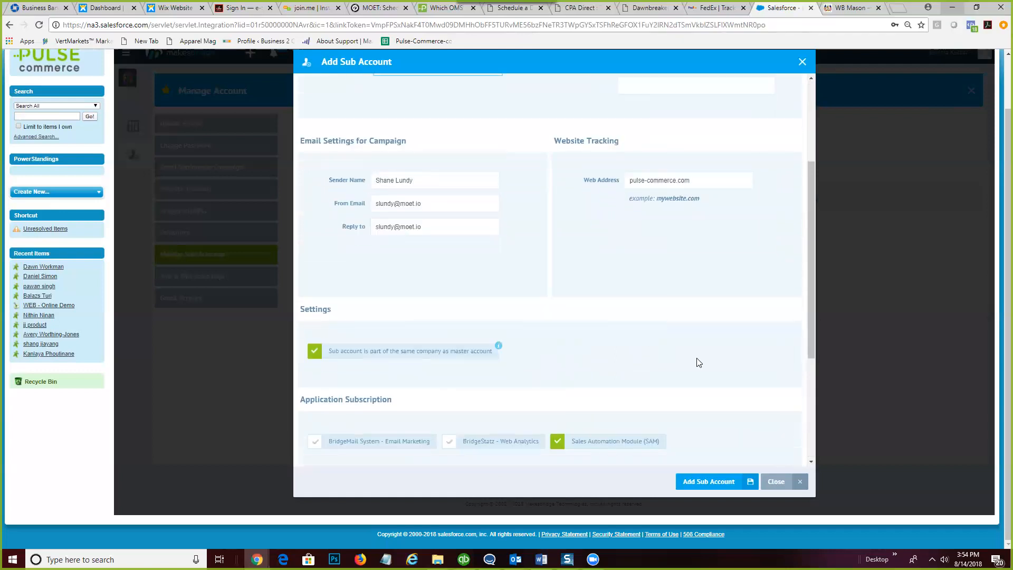
{"action": "left_click_drag", "start_coordinate": [811, 344], "coordinate": [813, 464]}
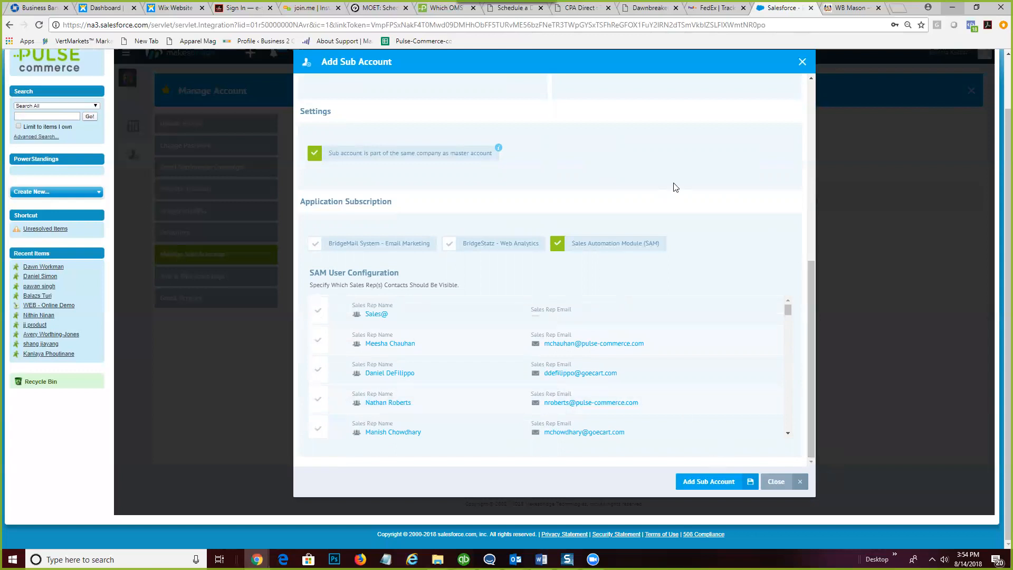
{"action": "scroll", "coordinate": [676, 187], "scroll_direction": "up", "scroll_amount": 3}
{"action": "scroll", "coordinate": [675, 188], "scroll_direction": "up", "scroll_amount": 2}
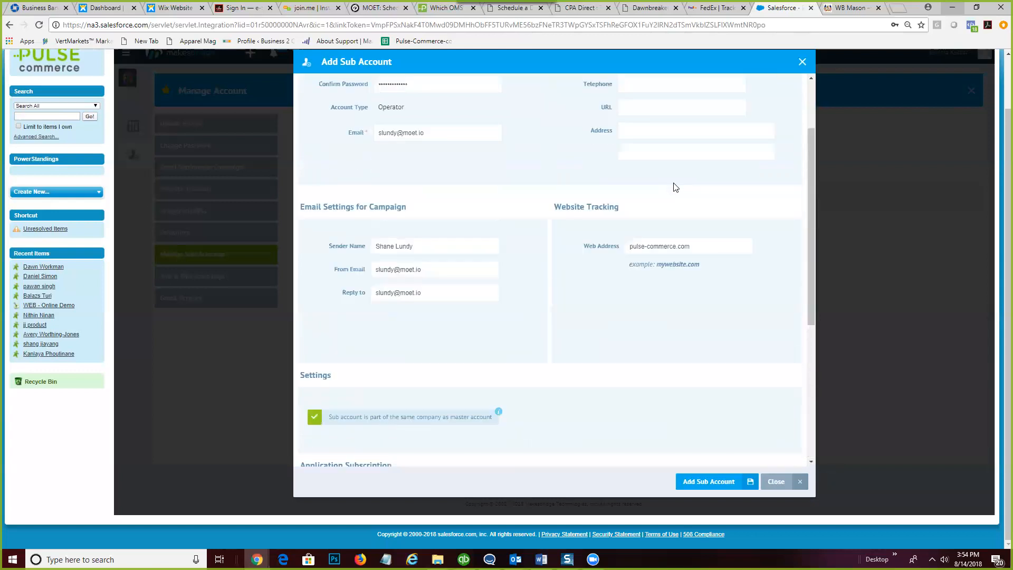
{"action": "scroll", "coordinate": [675, 188], "scroll_direction": "down", "scroll_amount": 2}
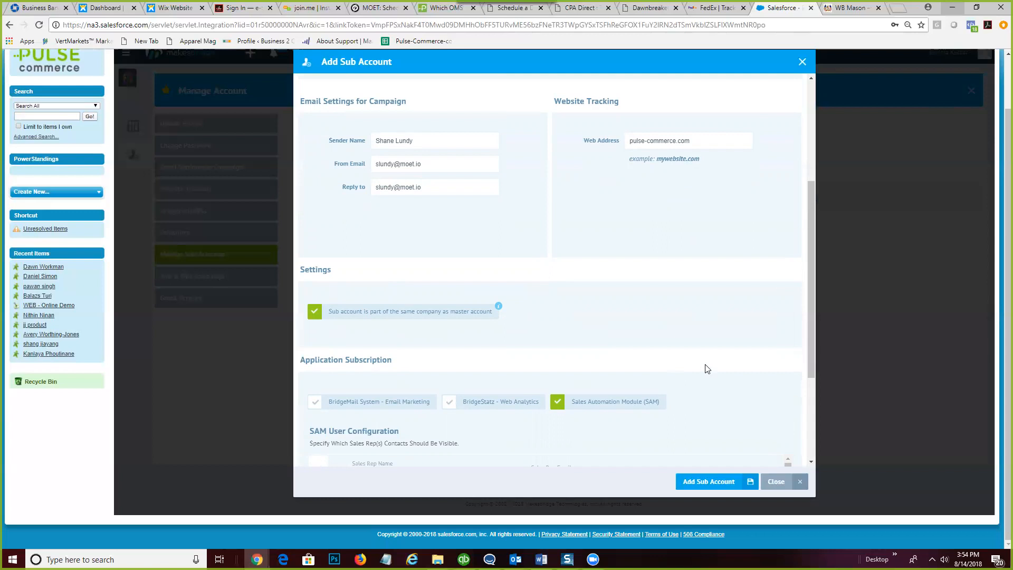
{"action": "scroll", "coordinate": [808, 329], "scroll_direction": "down", "scroll_amount": 1}
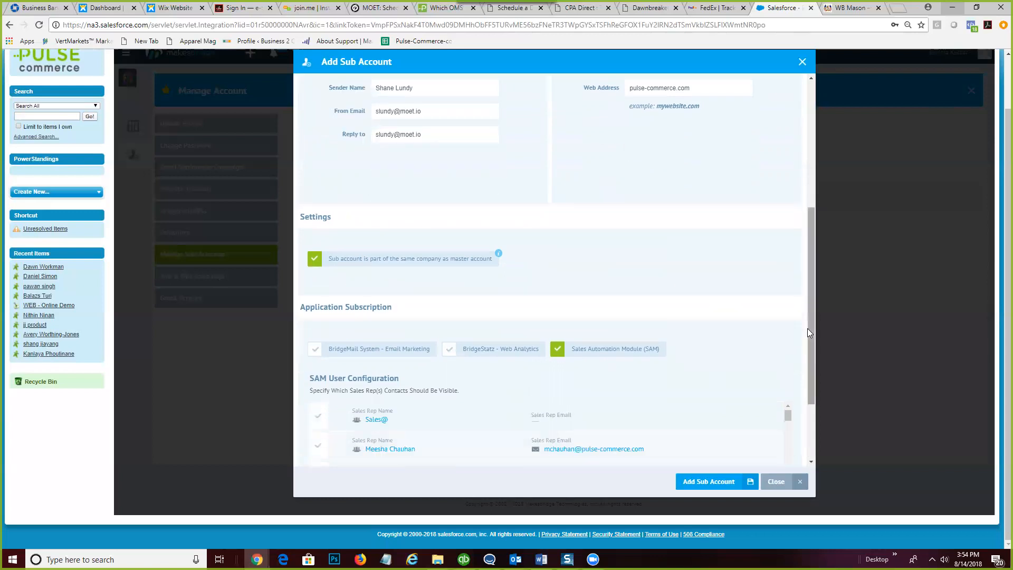
{"action": "scroll", "coordinate": [804, 374], "scroll_direction": "down", "scroll_amount": 2}
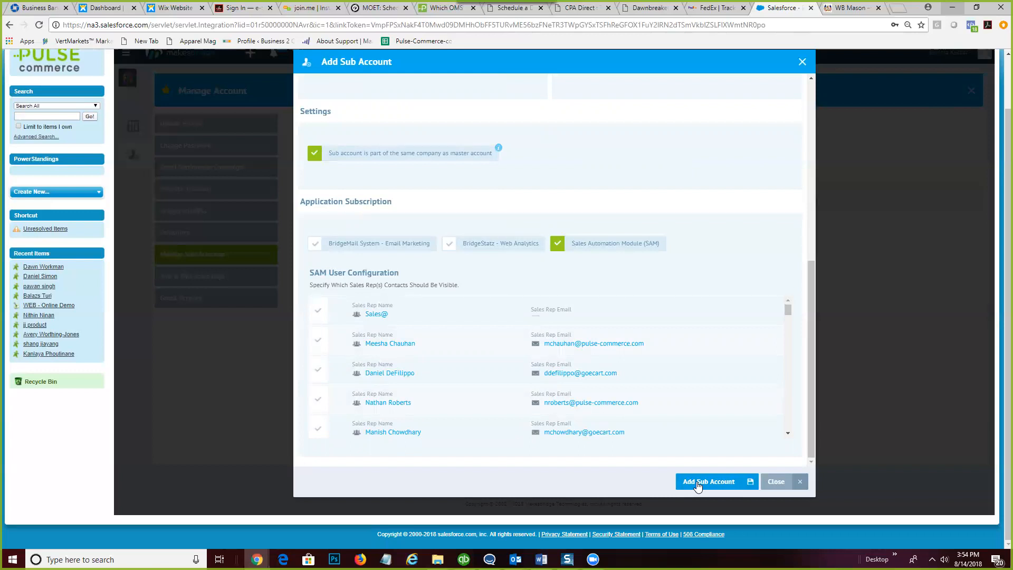
- Paste a new matching password into Password and Confirm Password, then add the sub-account
{"action": "left_click_drag", "start_coordinate": [812, 356], "coordinate": [812, 154]}
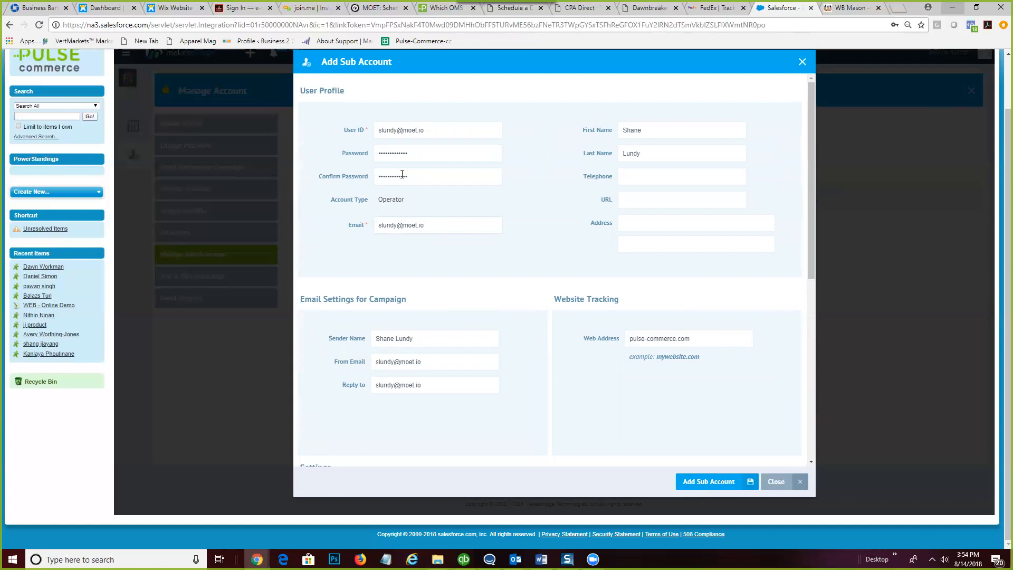
{"action": "left_click", "coordinate": [396, 153]}
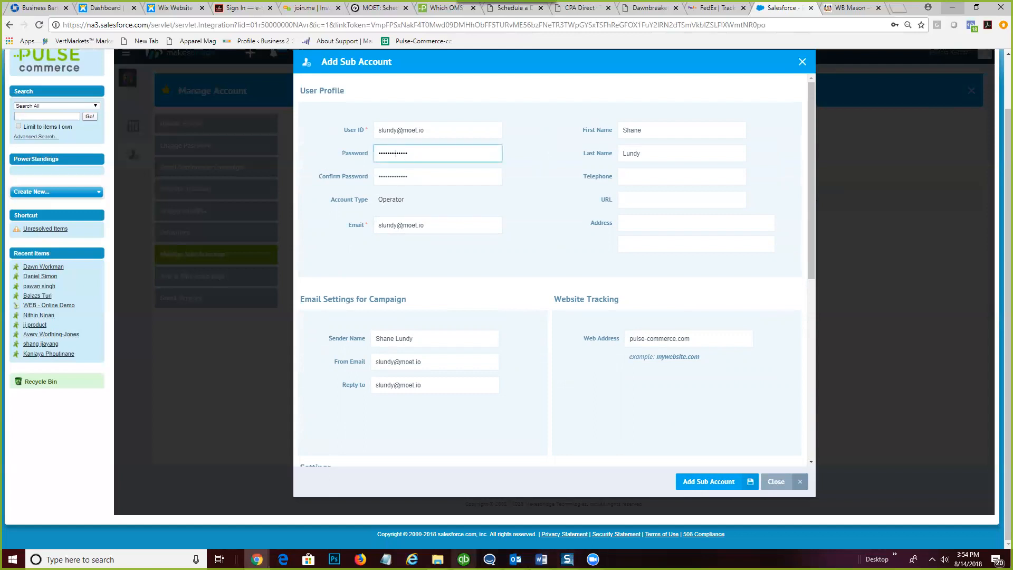
{"action": "left_click", "coordinate": [386, 558]}
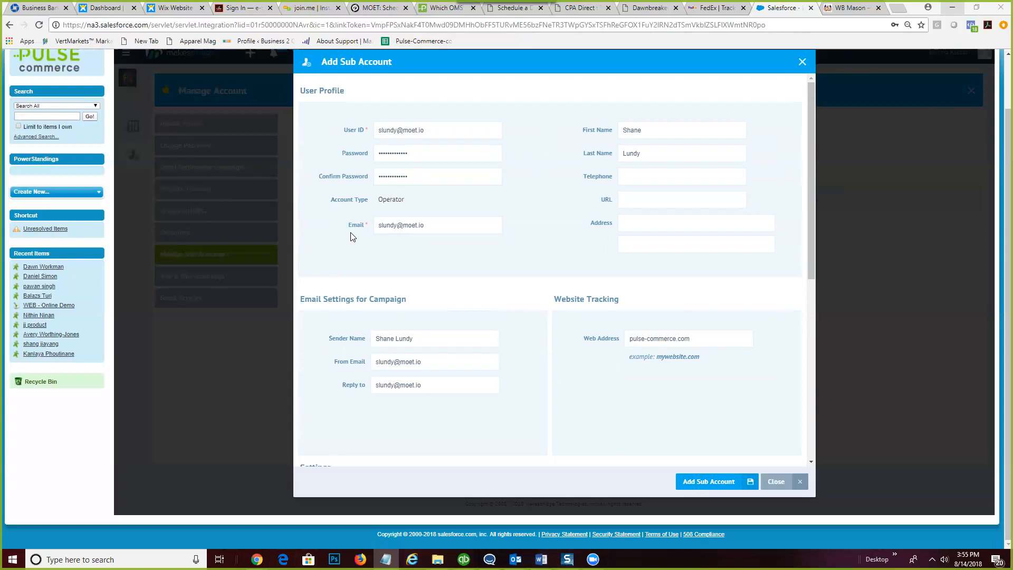
{"action": "left_click_drag", "start_coordinate": [421, 153], "coordinate": [357, 153]}
{"action": "key", "text": "ctrl+v"}
{"action": "left_click_drag", "start_coordinate": [423, 177], "coordinate": [379, 171]}
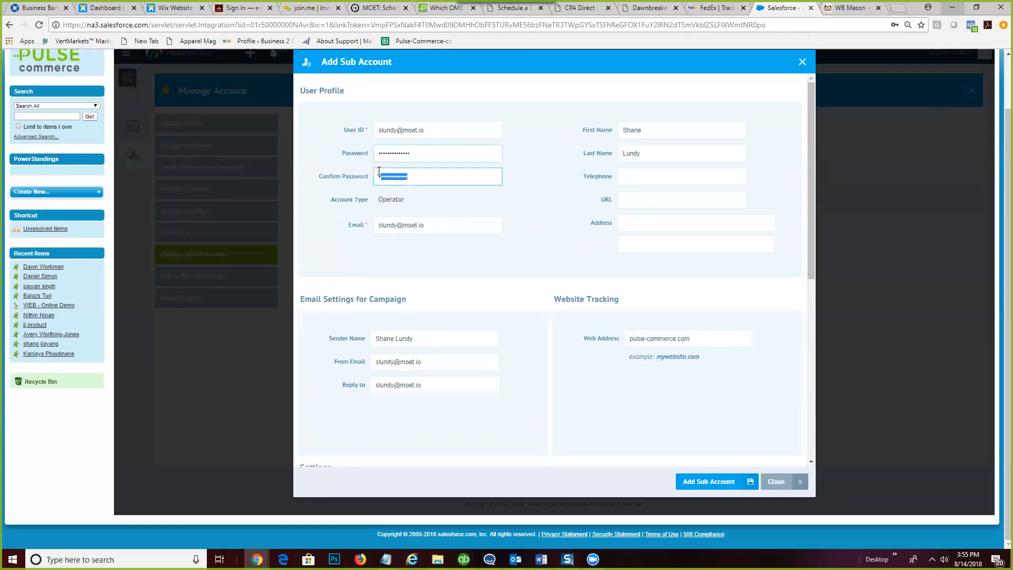
{"action": "key", "text": "ctrl+v"}
{"action": "key", "text": "alt+Tab"}
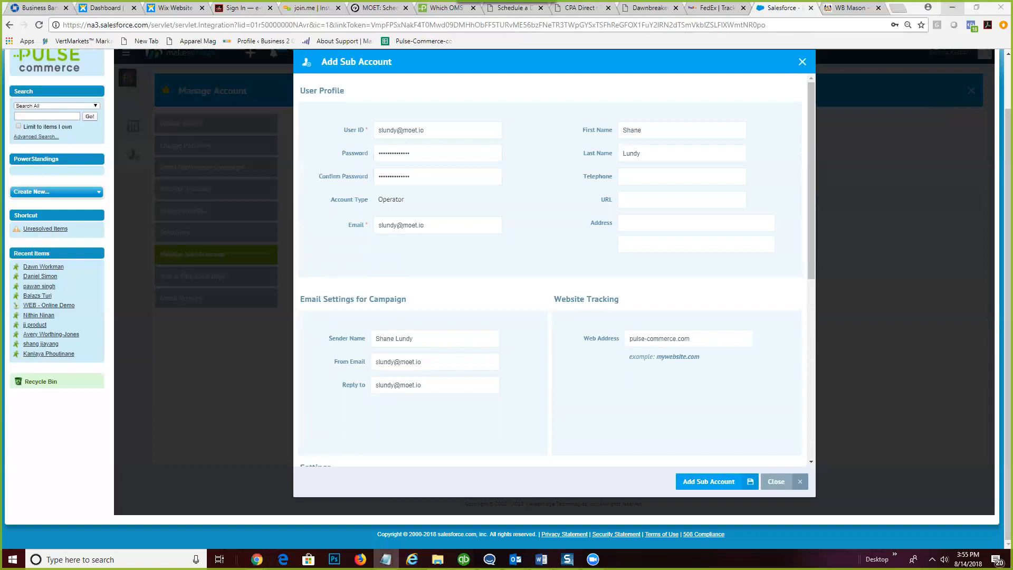
{"action": "left_click", "coordinate": [701, 483]}
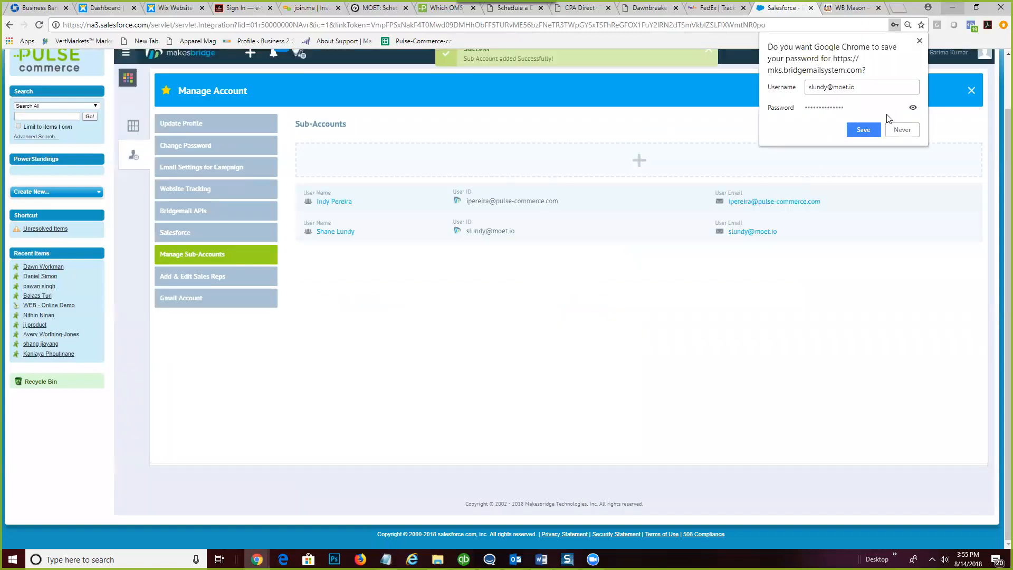
- Dismiss Chrome's save-password prompt and open a fresh Add Sub Account form
{"action": "left_click", "coordinate": [919, 41]}
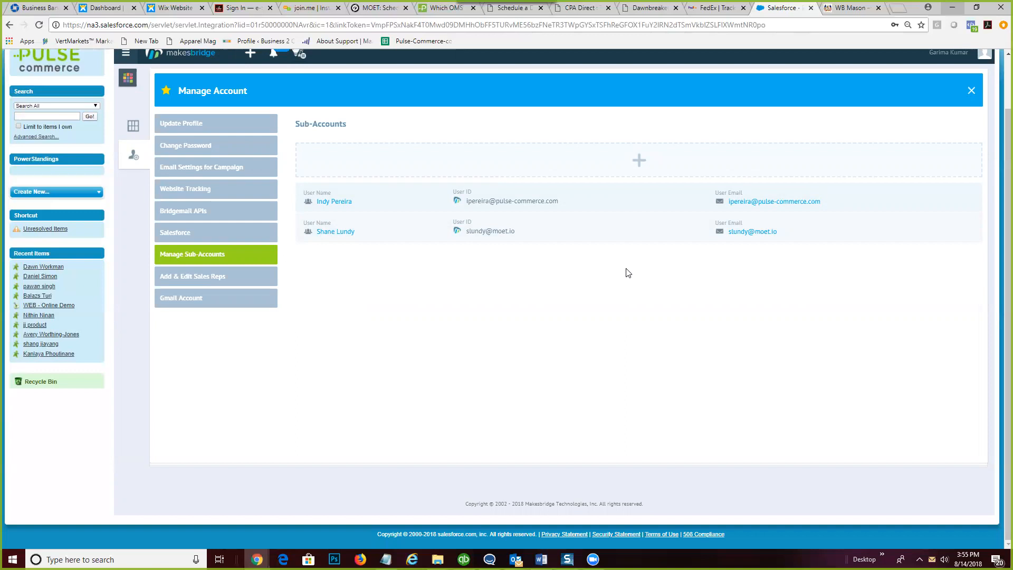
{"action": "left_click", "coordinate": [622, 160]}
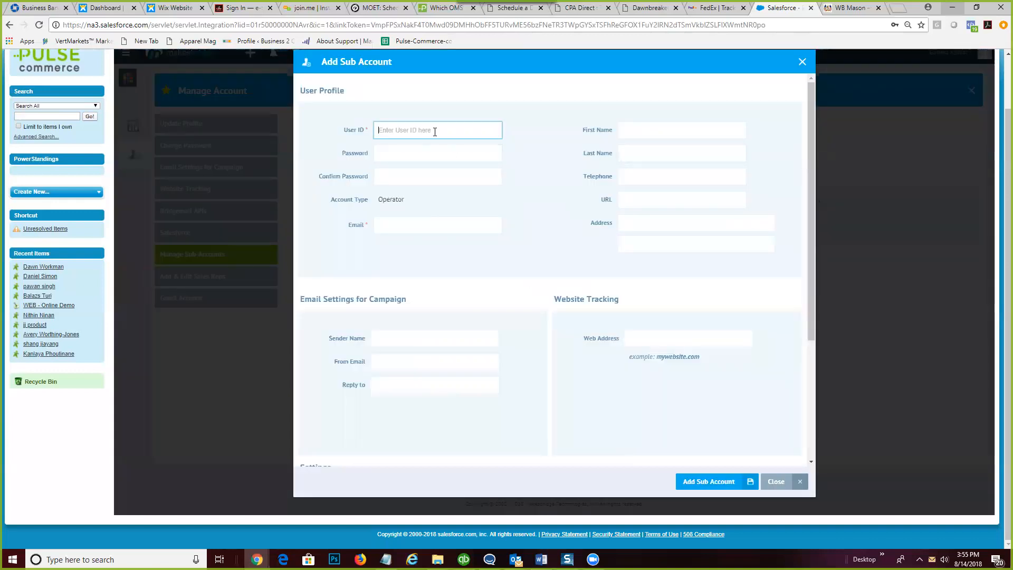
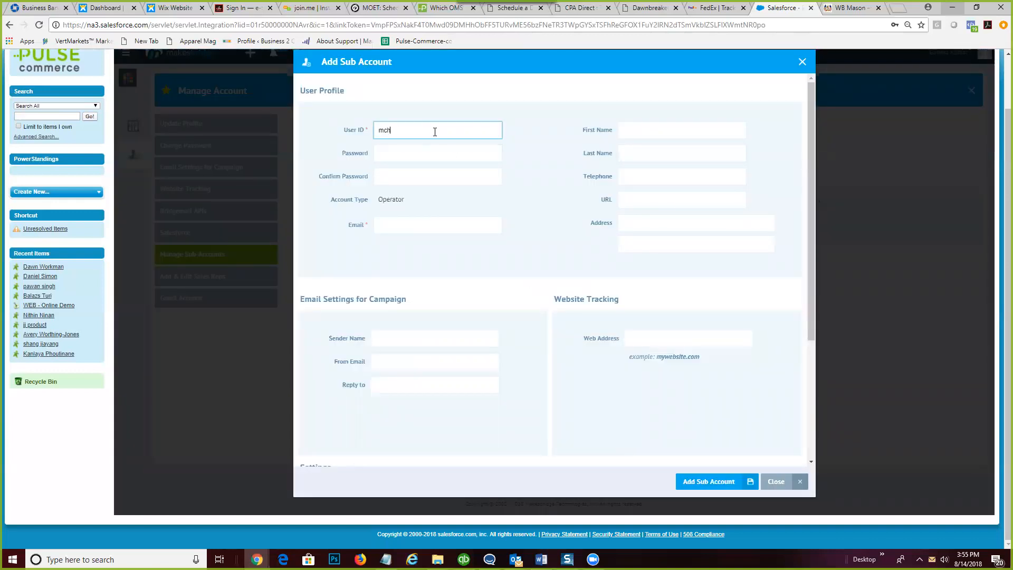
- Enter the new sub-account's user ID and paste the password into both password fields
{"action": "left_click", "coordinate": [434, 154]}
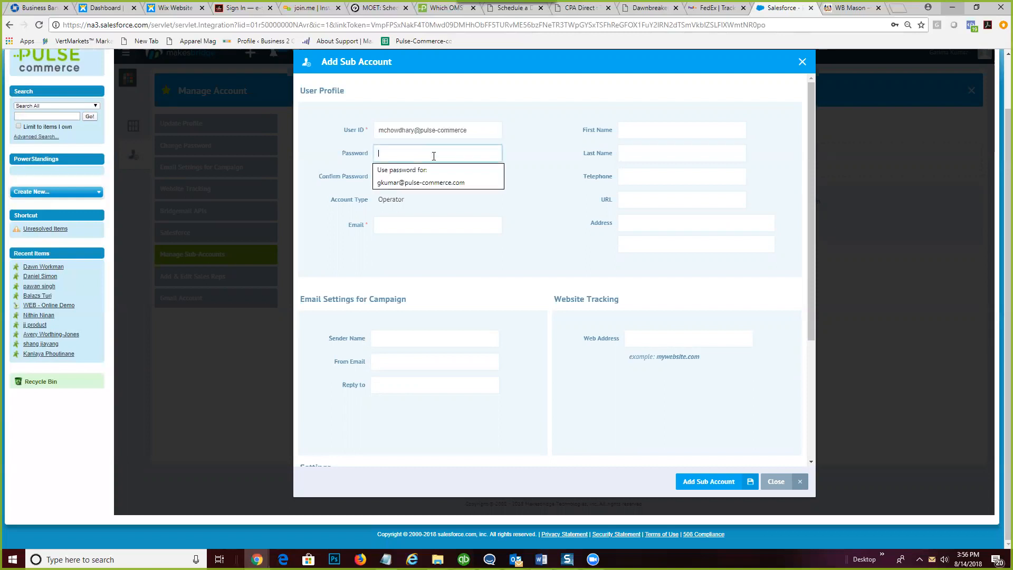
{"action": "key", "text": "ctrl+v"}
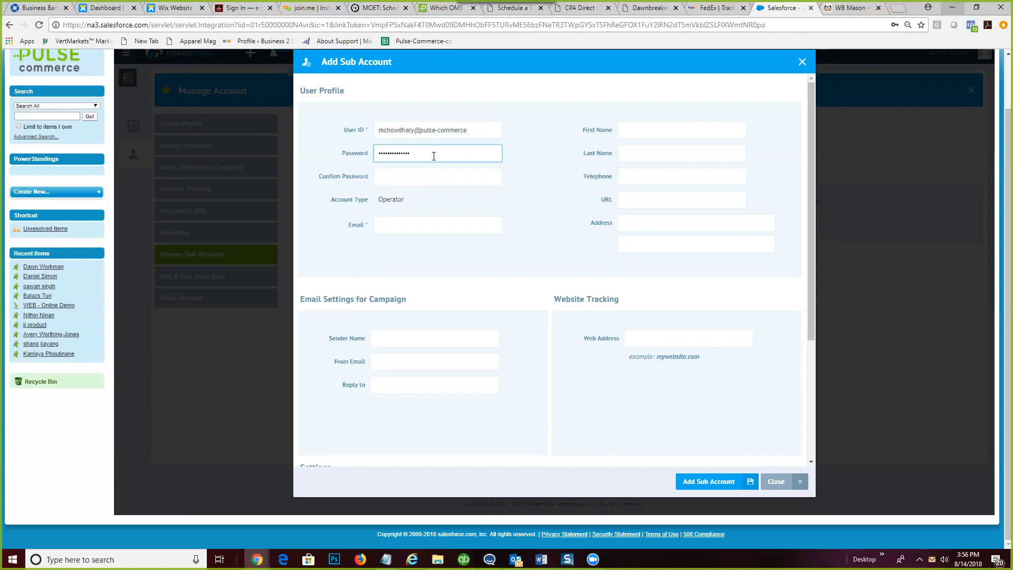
{"action": "left_click", "coordinate": [420, 180]}
{"action": "key", "text": "ctrl+v"}
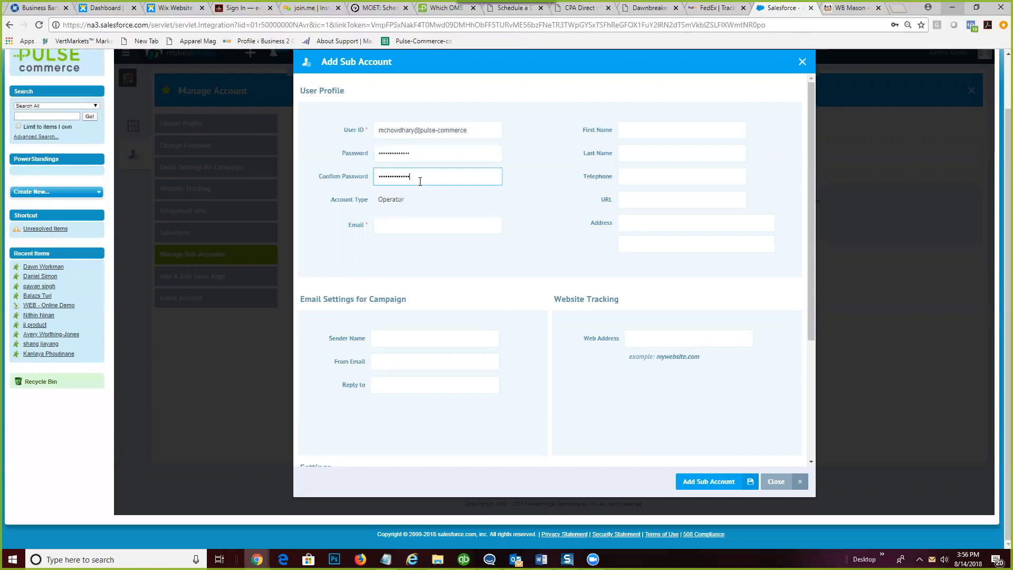
{"action": "key", "text": "Tab"}
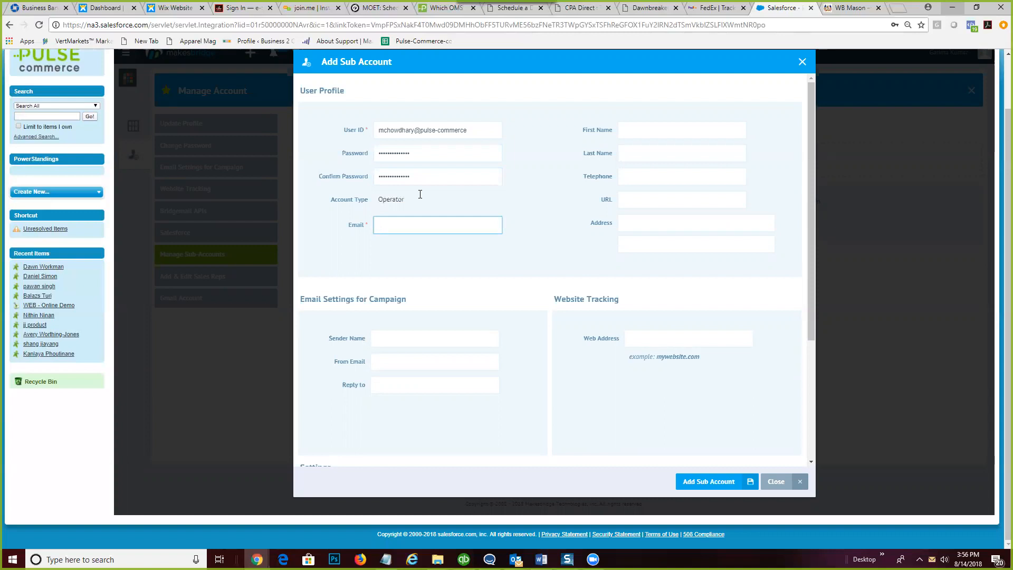
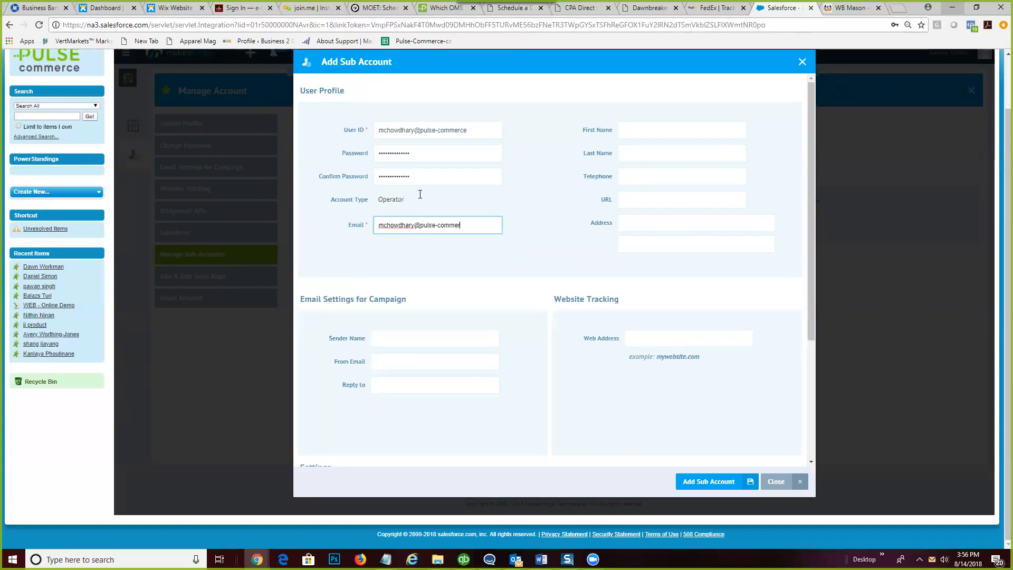
- Fill in the sub-account's e-mail address, first name, last name and telephone number
{"action": "left_click", "coordinate": [655, 136]}
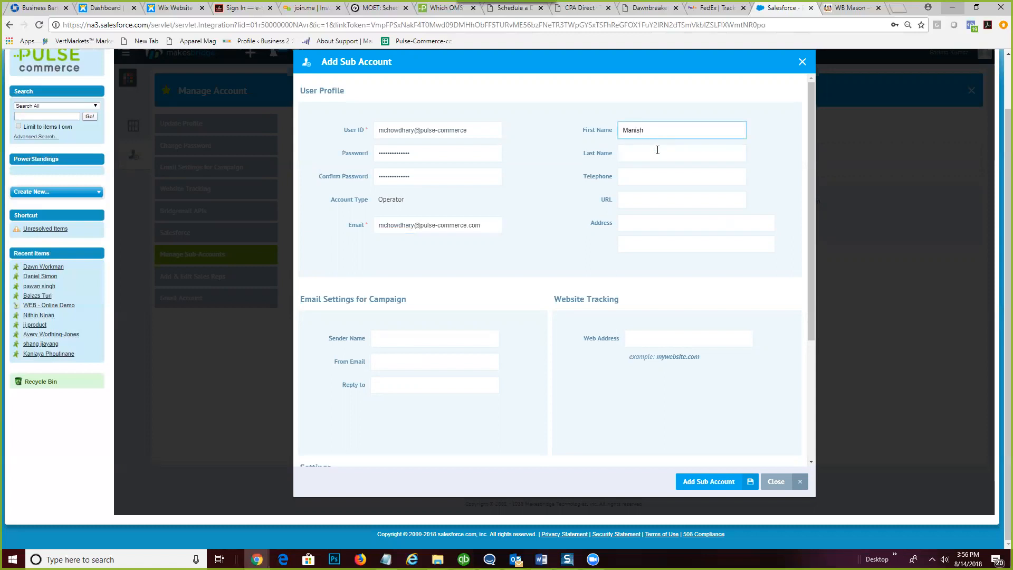
{"action": "left_click", "coordinate": [657, 150]}
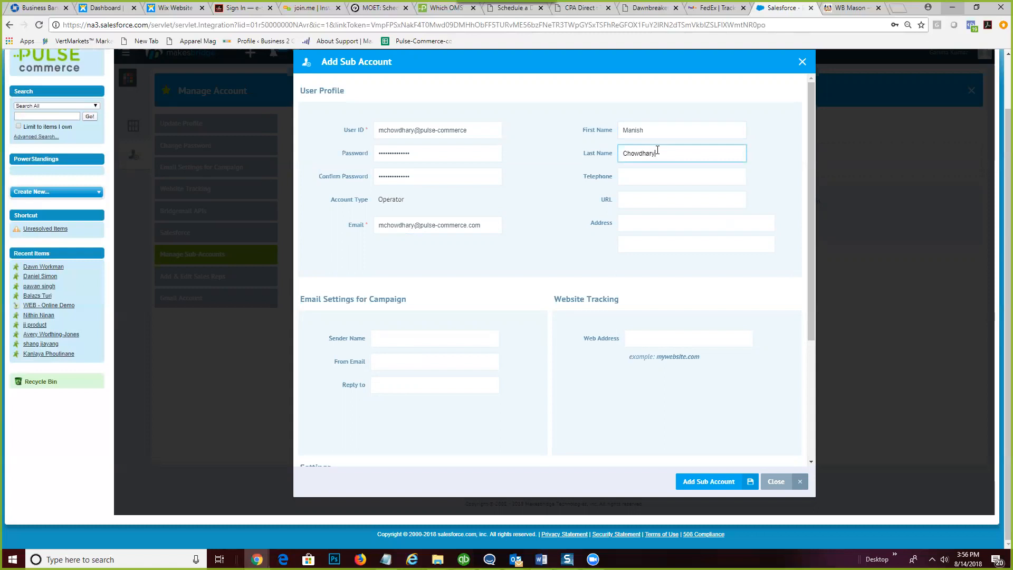
{"action": "left_click", "coordinate": [656, 175]}
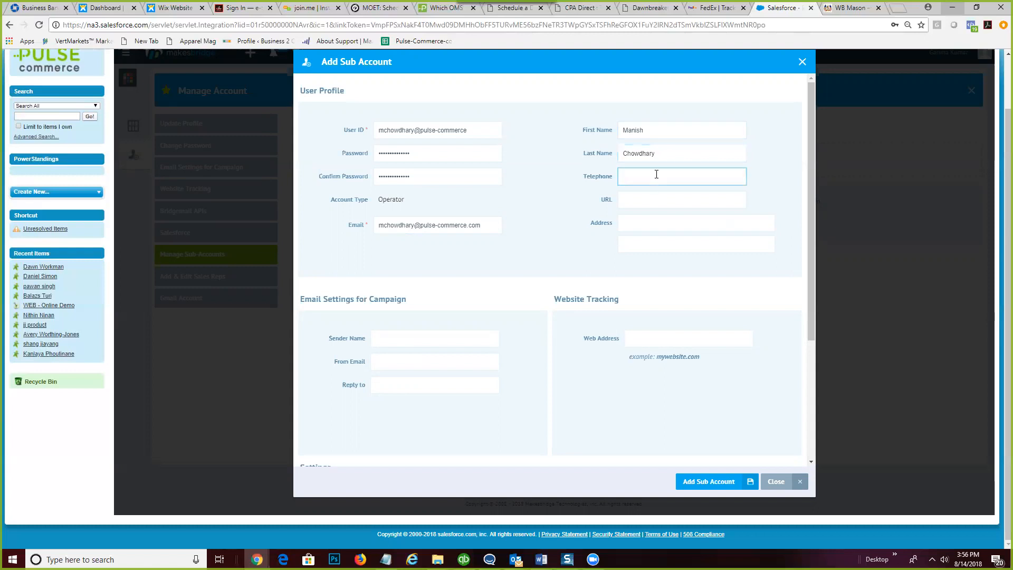
{"action": "scroll", "coordinate": [633, 174], "scroll_direction": "down", "scroll_amount": 1}
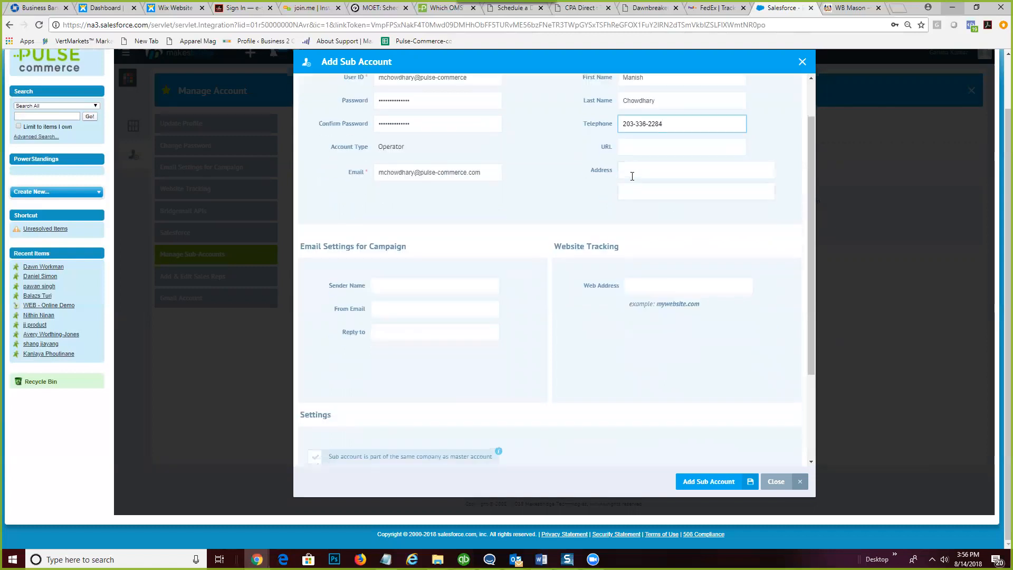
- Enter the contact's name as campaign Sender Name and their e-mail as From Email
{"action": "left_click", "coordinate": [427, 281]}
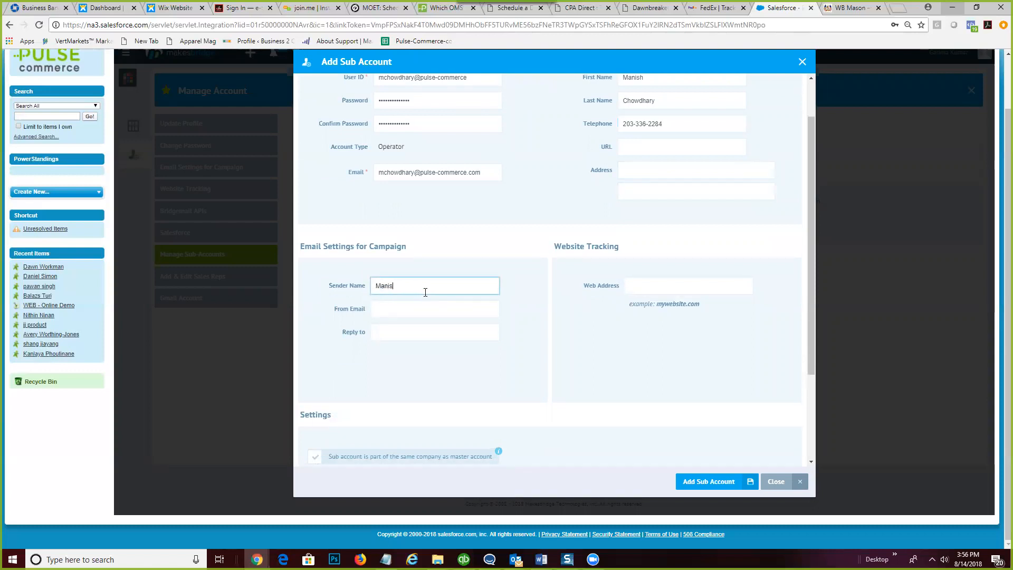
{"action": "left_click", "coordinate": [443, 314]}
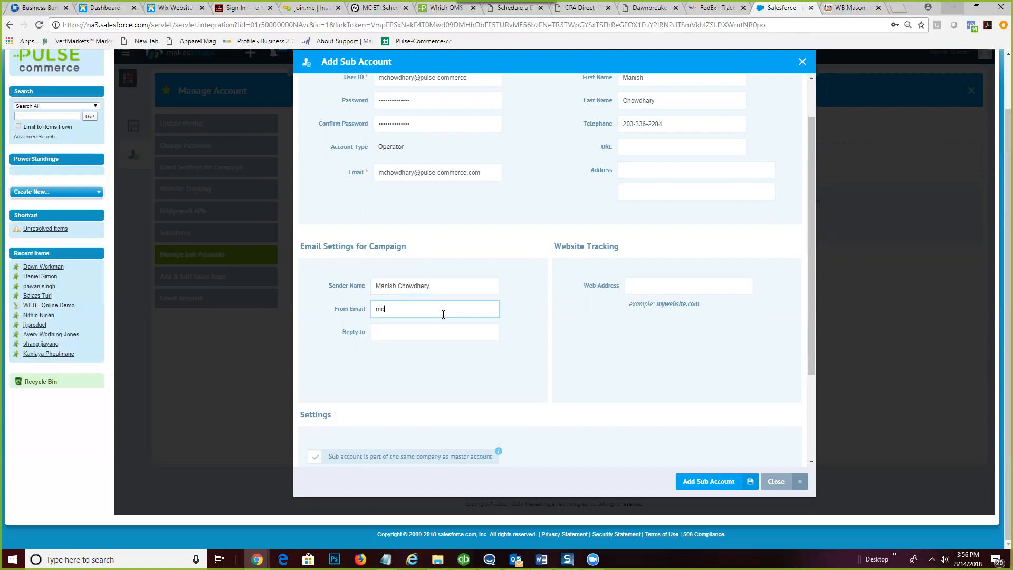
- Copy the From Email into Reply to and set the Web Address to pulse-commerce.com
{"action": "left_click", "coordinate": [452, 331]}
{"action": "triple_click", "coordinate": [381, 309]}
{"action": "right_click", "coordinate": [387, 309]}
{"action": "left_click", "coordinate": [422, 331]}
{"action": "left_click", "coordinate": [407, 335]}
{"action": "key", "text": "ctrl+v"}
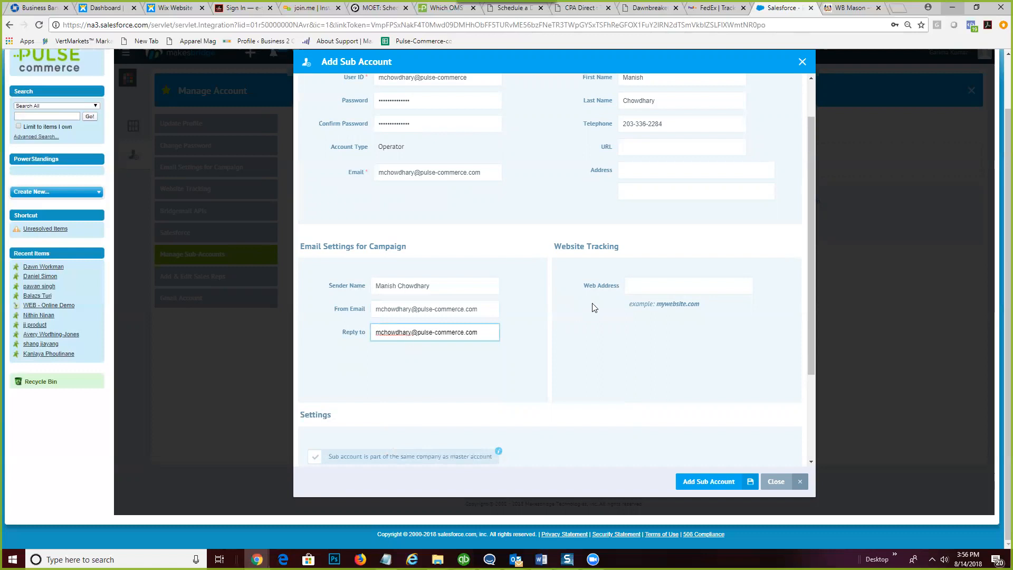
{"action": "left_click", "coordinate": [632, 286]}
{"action": "type", "text": "pulse-commerce.com"}
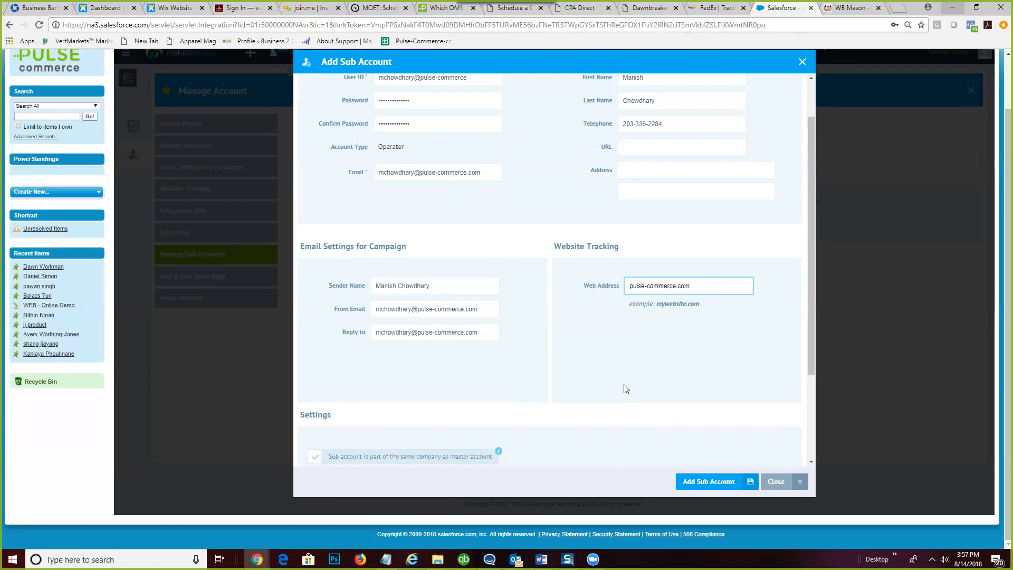
- Mark the sub-account as same company as master and subscribe it to Sales Automation Module
{"action": "scroll", "coordinate": [624, 389], "scroll_direction": "down", "scroll_amount": 2}
{"action": "left_click", "coordinate": [315, 353]}
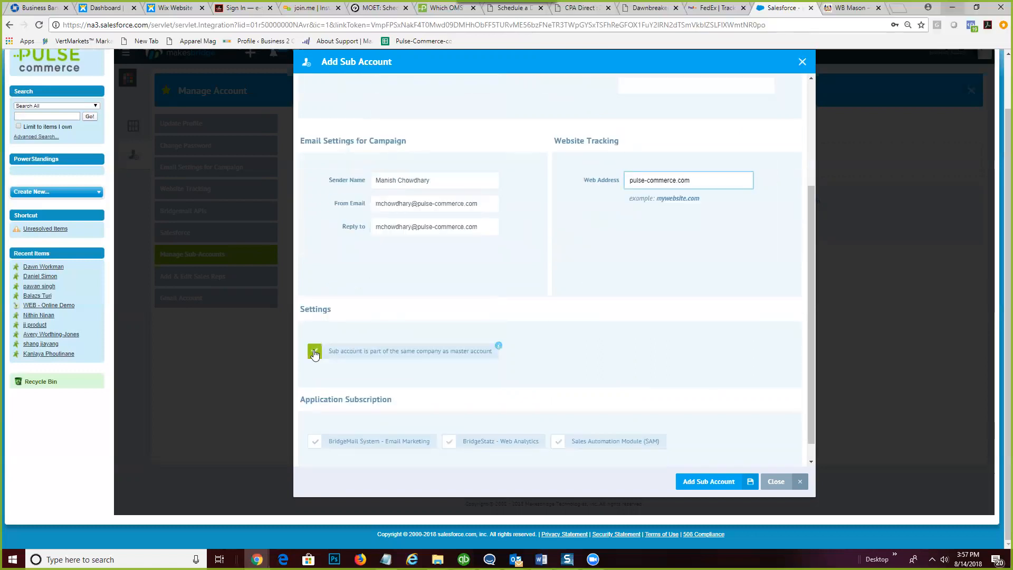
{"action": "scroll", "coordinate": [712, 391], "scroll_direction": "down", "scroll_amount": 1}
{"action": "left_click", "coordinate": [557, 421]}
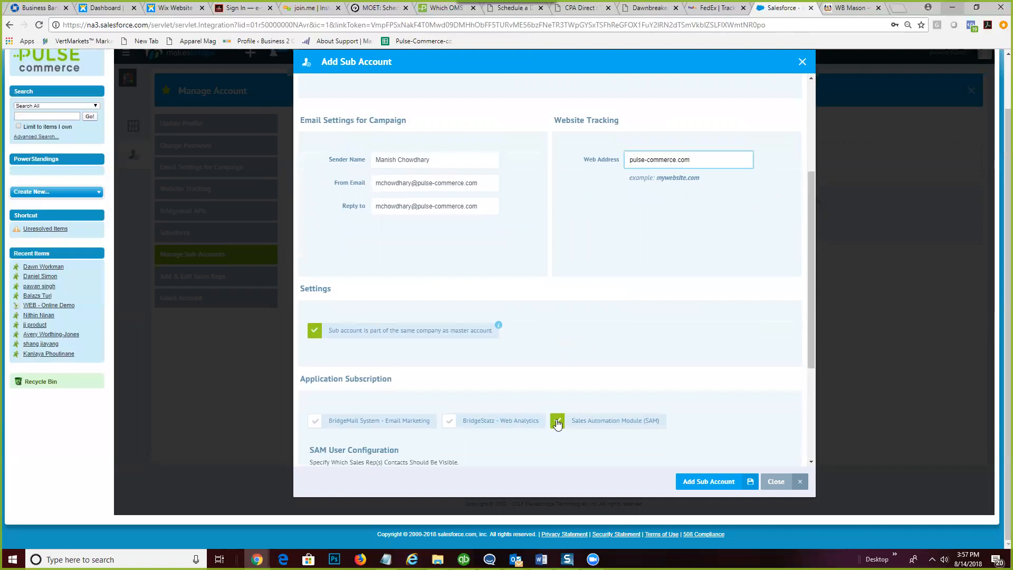
- Tick one sales rep in SAM User Configuration, then create the sub-account with Add Sub Account
{"action": "scroll", "coordinate": [628, 378], "scroll_direction": "down", "scroll_amount": 3}
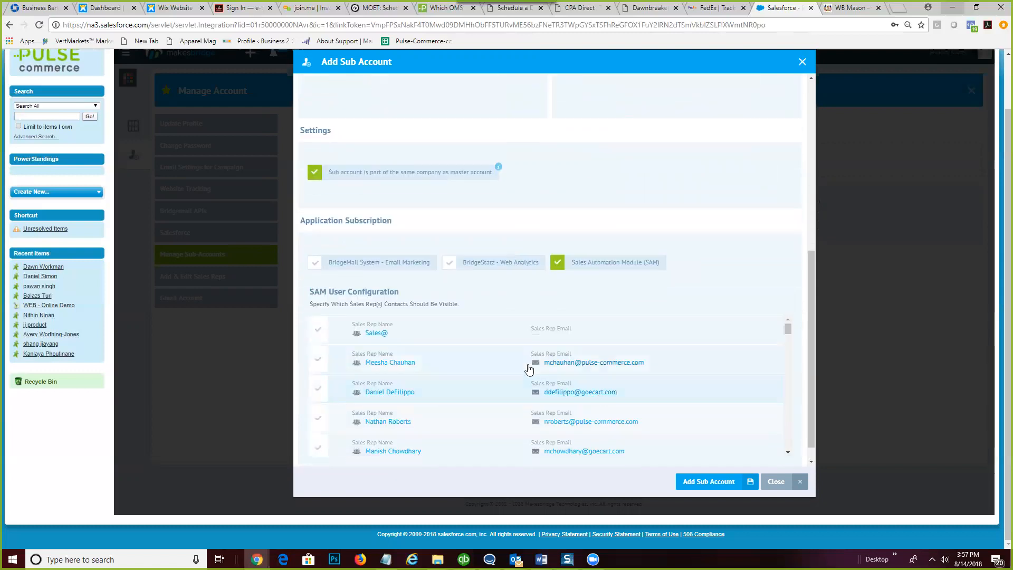
{"action": "scroll", "coordinate": [435, 402], "scroll_direction": "down", "scroll_amount": 1}
{"action": "left_click", "coordinate": [317, 399]}
{"action": "scroll", "coordinate": [457, 407], "scroll_direction": "down", "scroll_amount": 1}
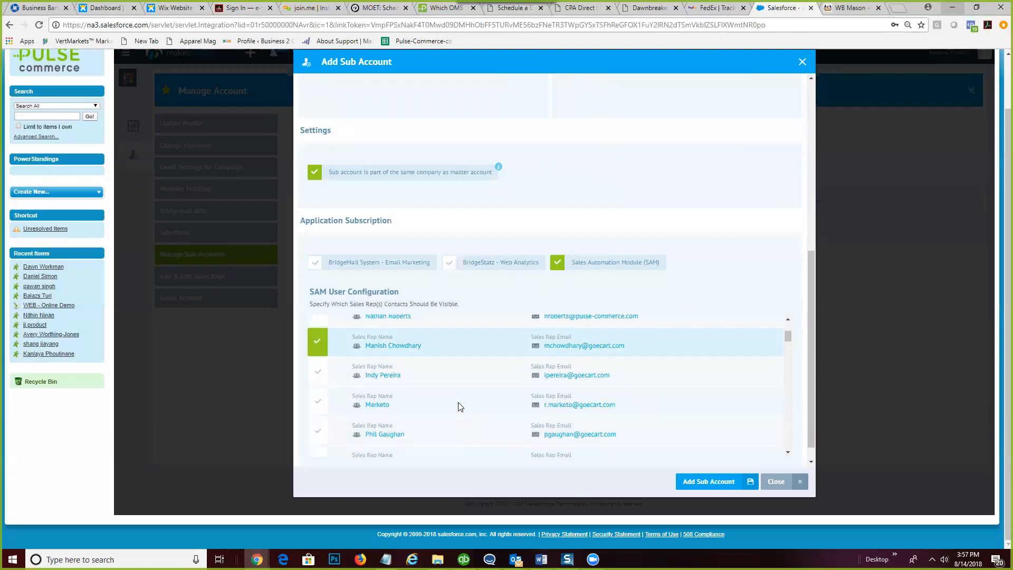
{"action": "scroll", "coordinate": [458, 407], "scroll_direction": "down", "scroll_amount": 5}
{"action": "scroll", "coordinate": [458, 406], "scroll_direction": "down", "scroll_amount": 5}
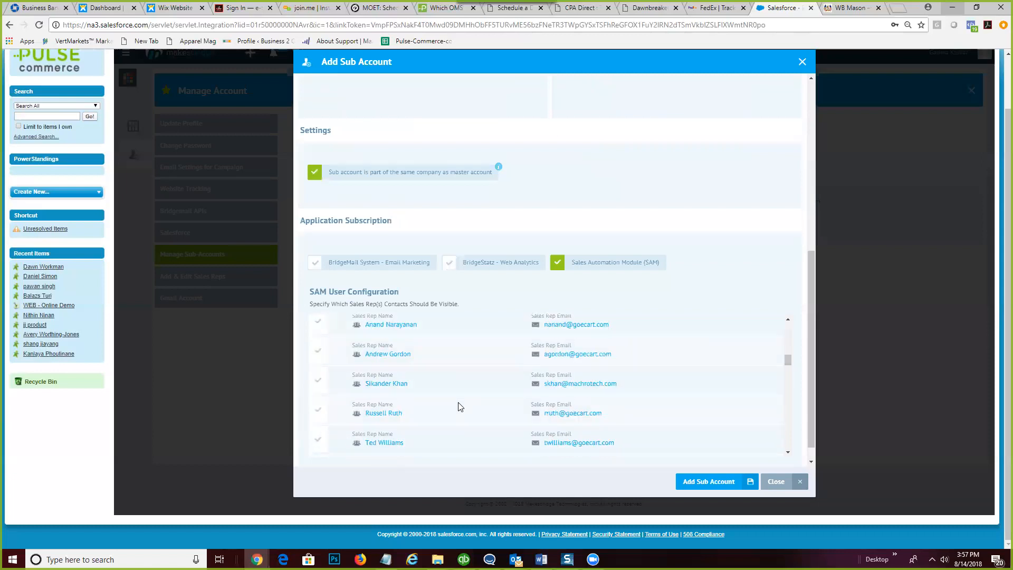
{"action": "scroll", "coordinate": [458, 406], "scroll_direction": "down", "scroll_amount": 5}
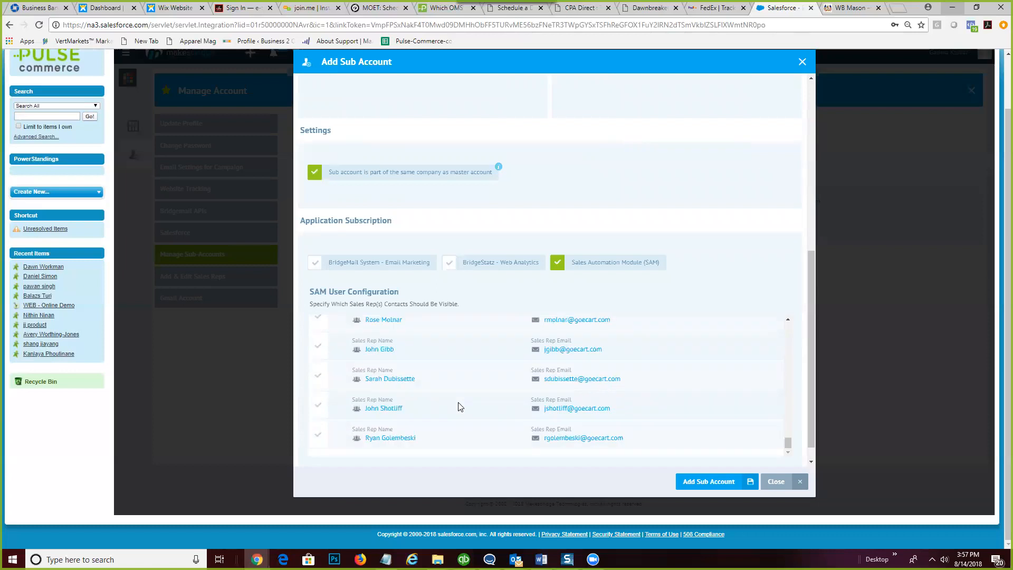
{"action": "scroll", "coordinate": [458, 406], "scroll_direction": "down", "scroll_amount": 1}
{"action": "scroll", "coordinate": [457, 406], "scroll_direction": "up", "scroll_amount": 3}
{"action": "scroll", "coordinate": [457, 374], "scroll_direction": "up", "scroll_amount": 5}
{"action": "scroll", "coordinate": [458, 377], "scroll_direction": "up", "scroll_amount": 5}
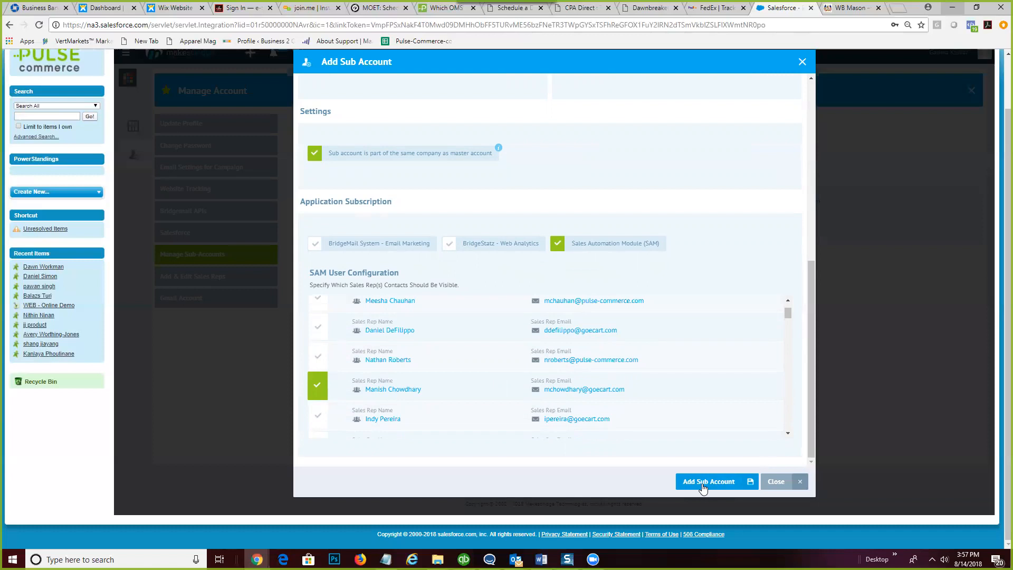
{"action": "left_click", "coordinate": [702, 484]}
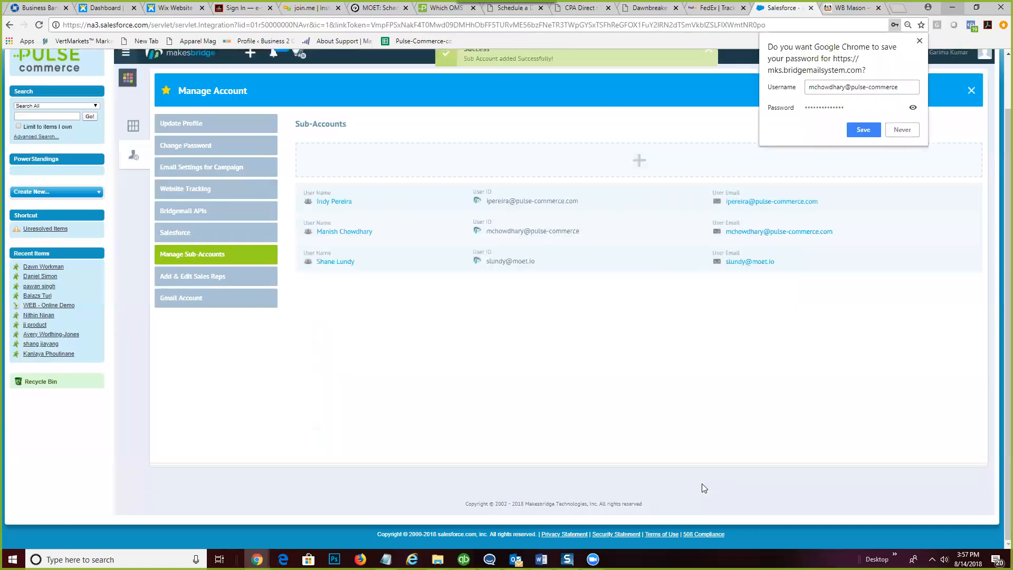
- Dismiss Chrome's save-password prompt and scroll up to the list of three sub-accounts
{"action": "left_click", "coordinate": [920, 41]}
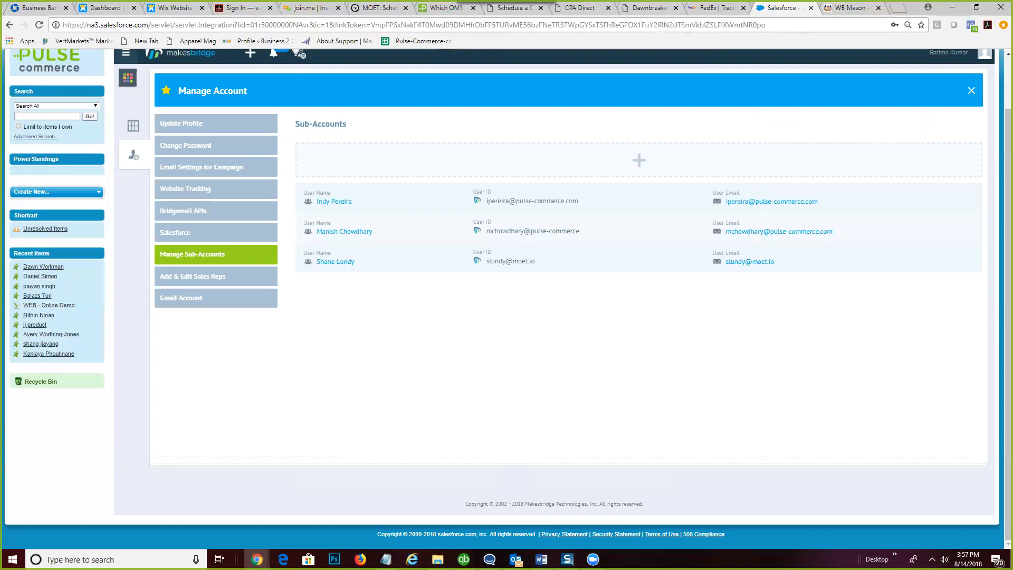
{"action": "key", "text": "alt+Tab"}
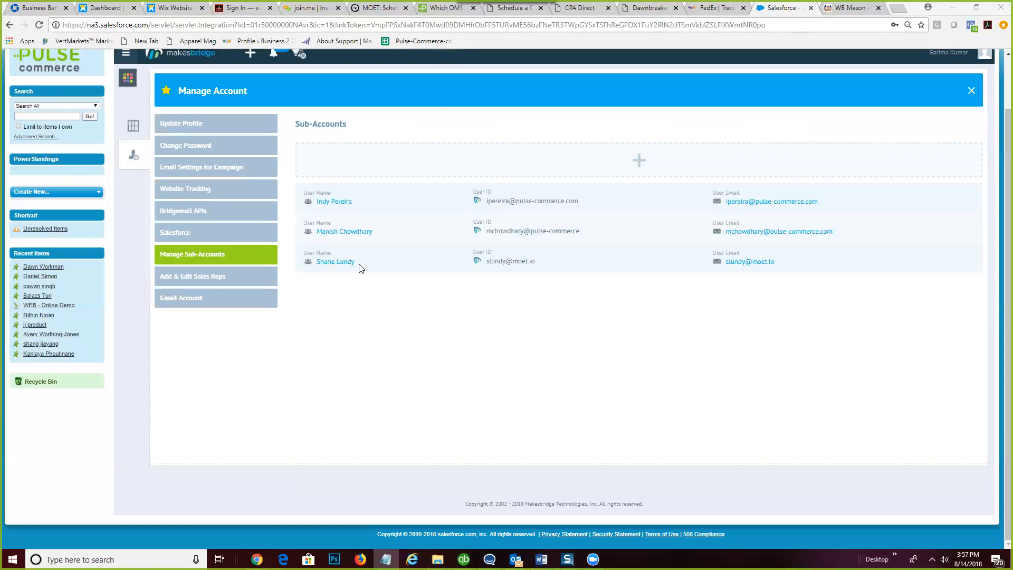
{"action": "scroll", "coordinate": [463, 348], "scroll_direction": "up", "scroll_amount": 1}
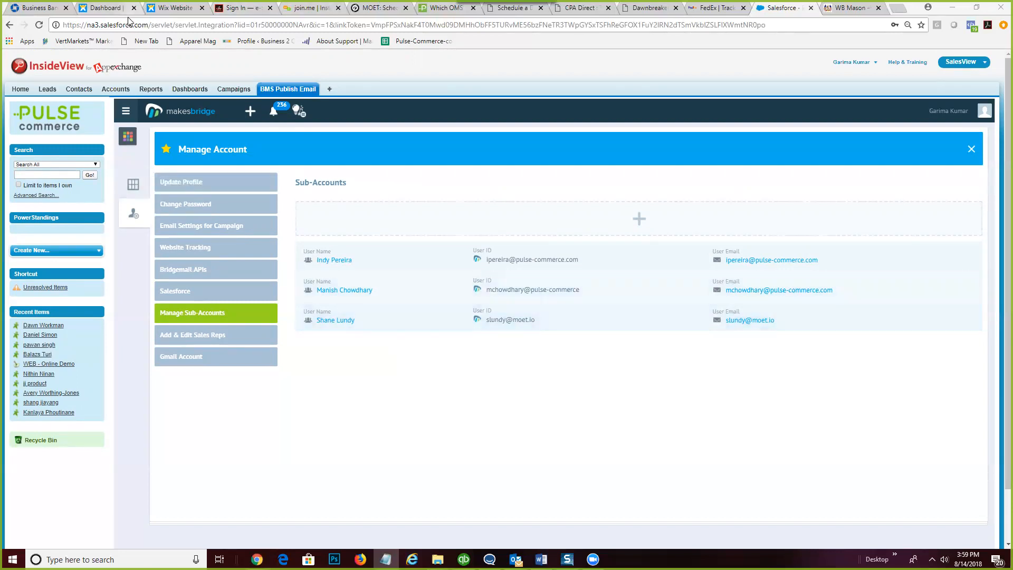
- Look over the Wix dashboard, then bring up the Moet website and leave preview mode
{"action": "left_click", "coordinate": [106, 8]}
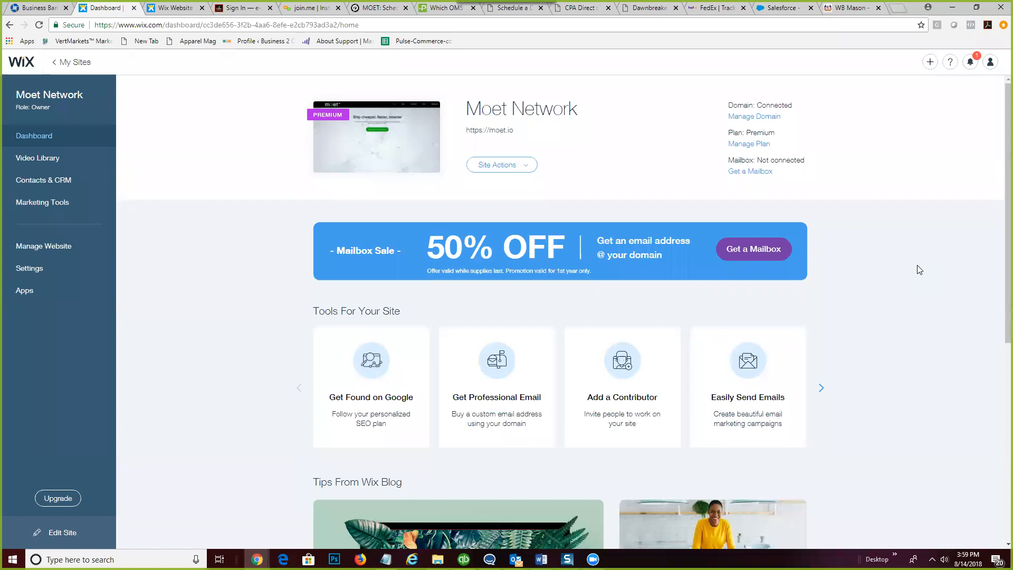
{"action": "scroll", "coordinate": [929, 378], "scroll_direction": "down", "scroll_amount": 6}
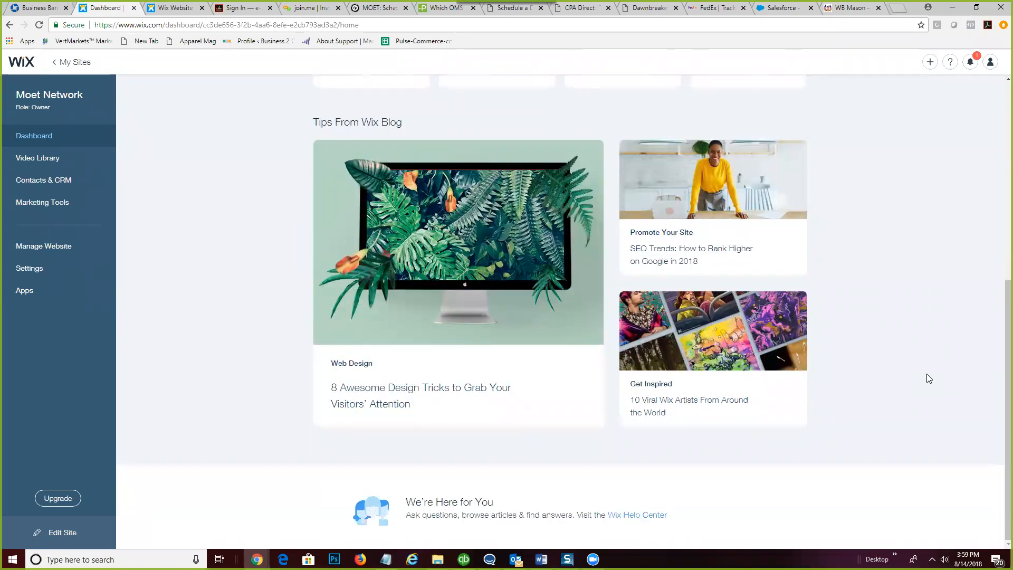
{"action": "scroll", "coordinate": [928, 379], "scroll_direction": "up", "scroll_amount": 6}
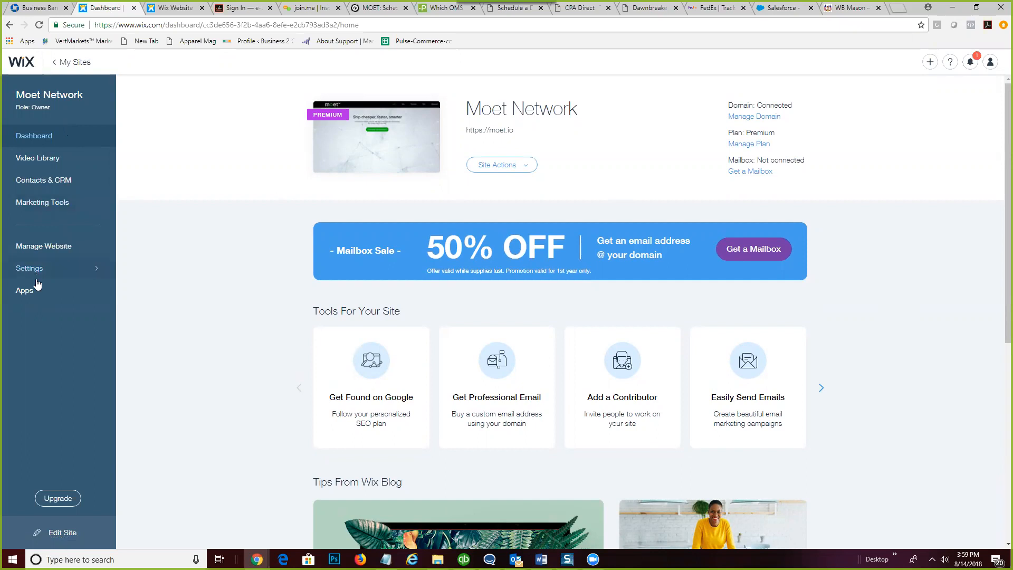
{"action": "left_click", "coordinate": [170, 6]}
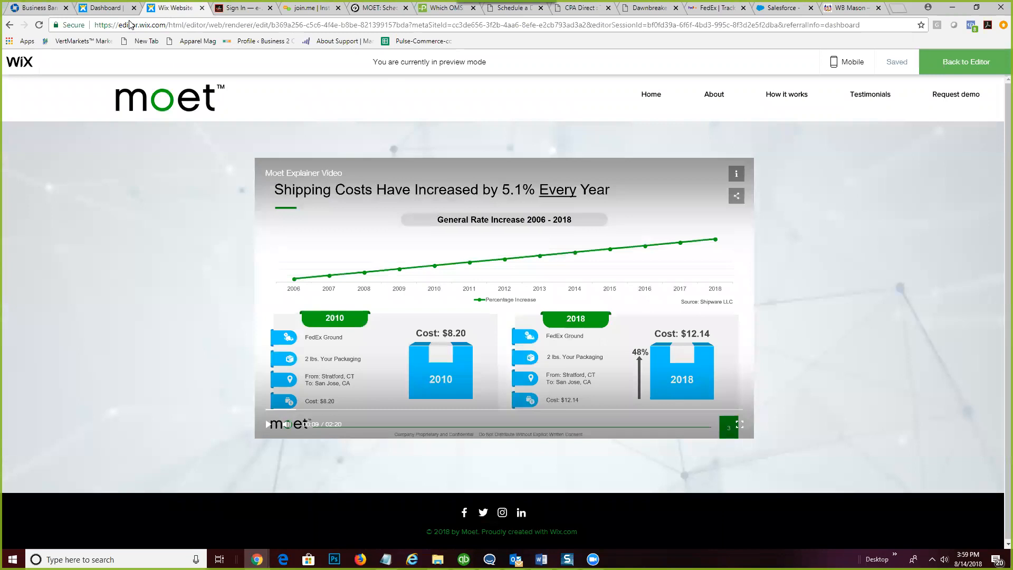
{"action": "left_click", "coordinate": [949, 64]}
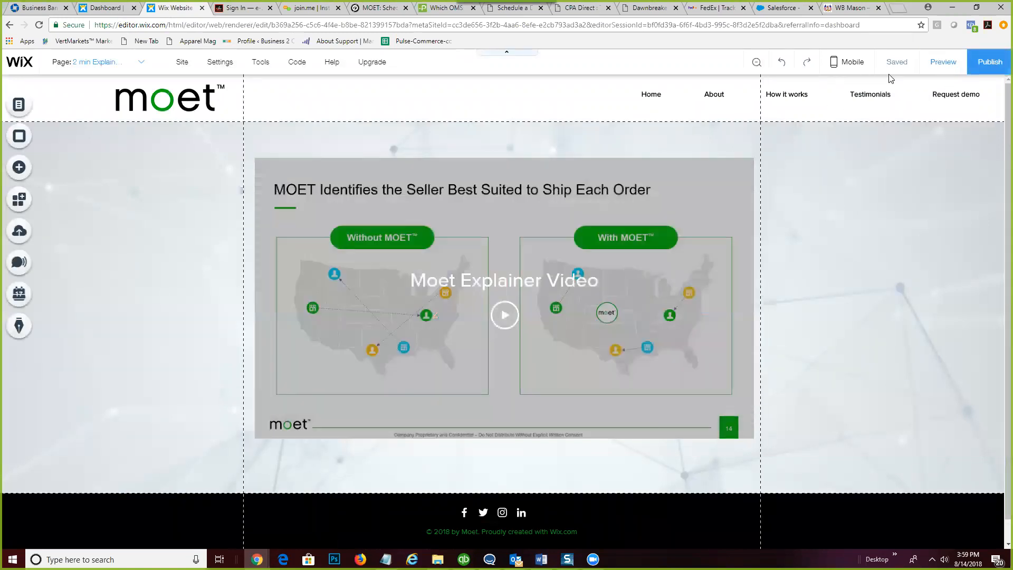
- Open Settings > Tracking & Analytics and start a new Custom code tool
{"action": "left_click", "coordinate": [218, 64]}
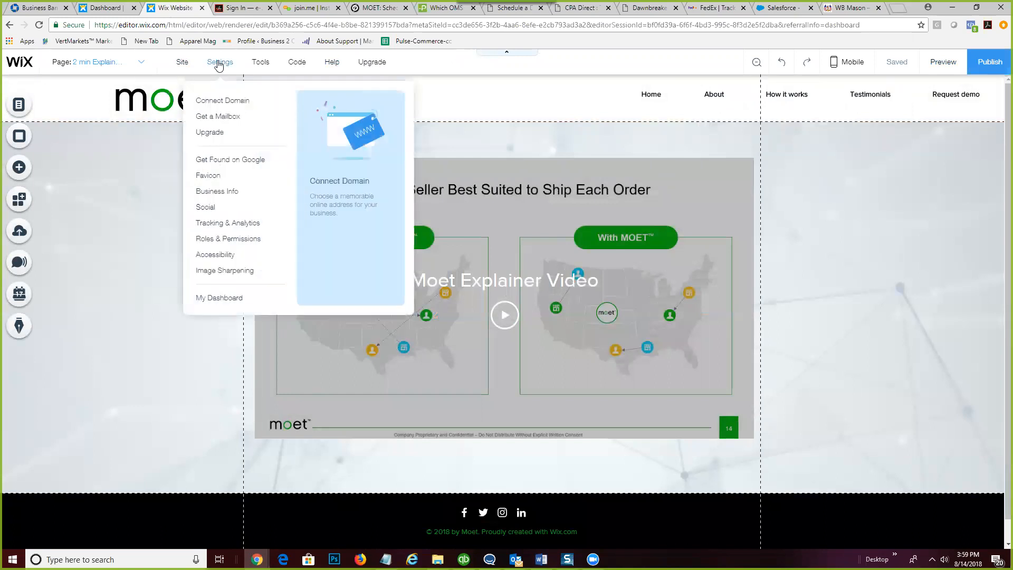
{"action": "left_click", "coordinate": [227, 222]}
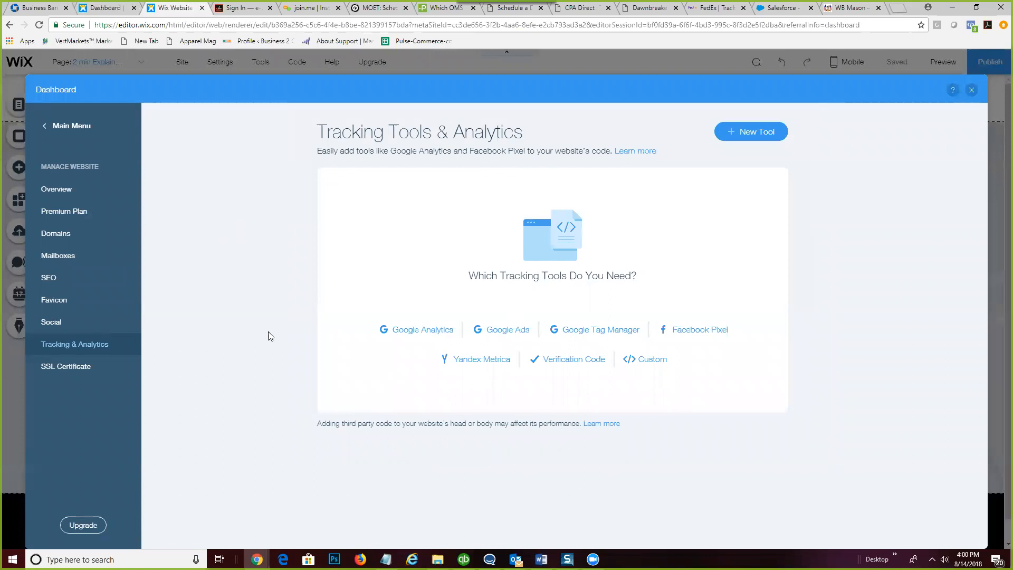
{"action": "left_click", "coordinate": [649, 363]}
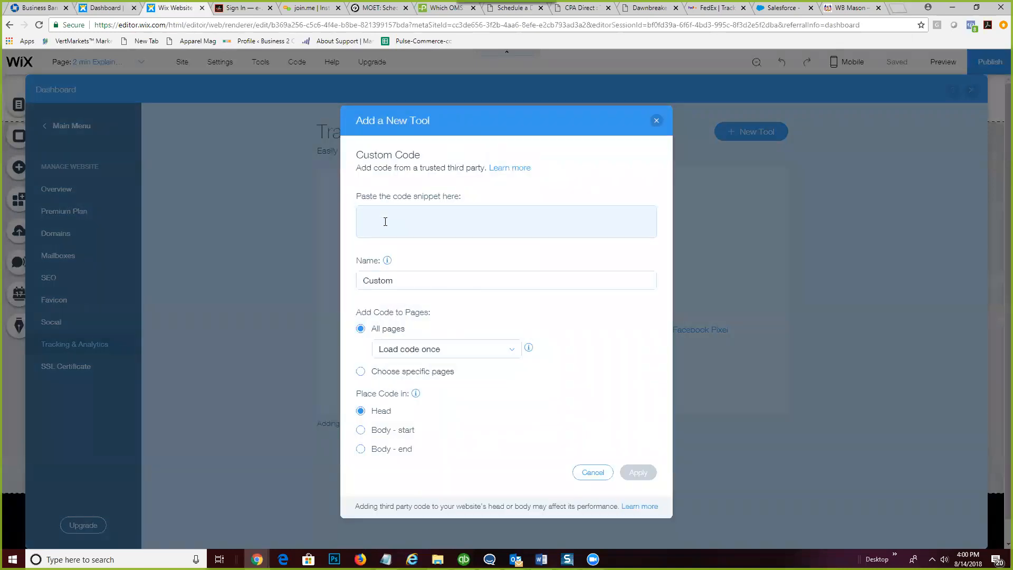
{"action": "left_click", "coordinate": [385, 221]}
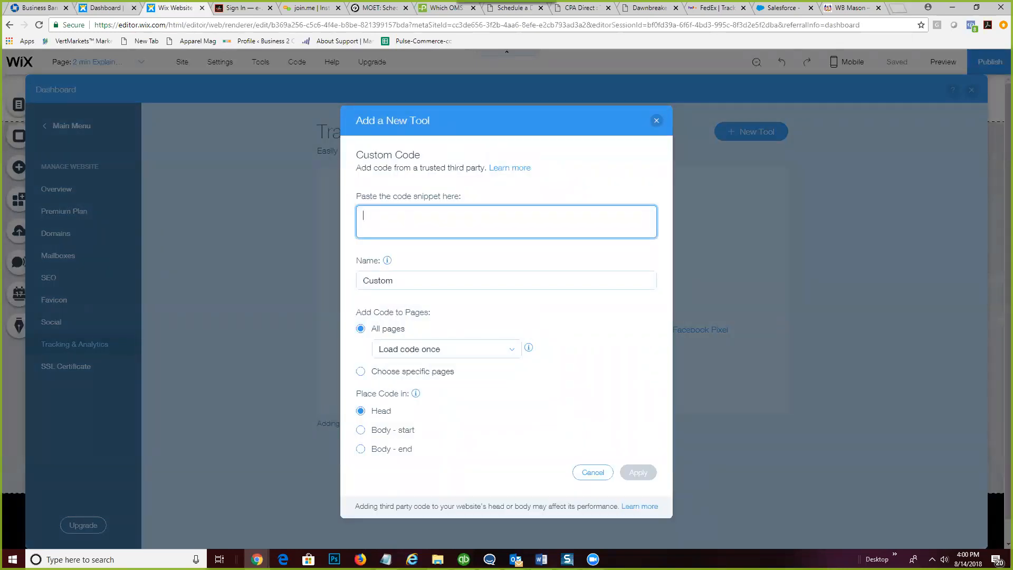
- Paste the BridgeStatz snippet, name the tool MakesBridge for all pages in Head, apply, and close settings
{"action": "key", "text": "alt+Tab"}
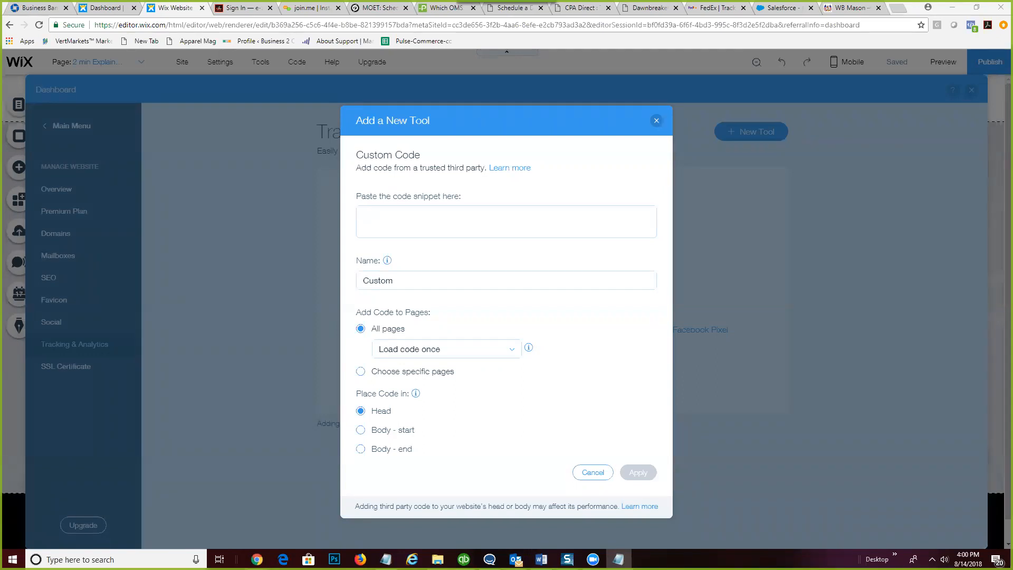
{"action": "left_click", "coordinate": [430, 216]}
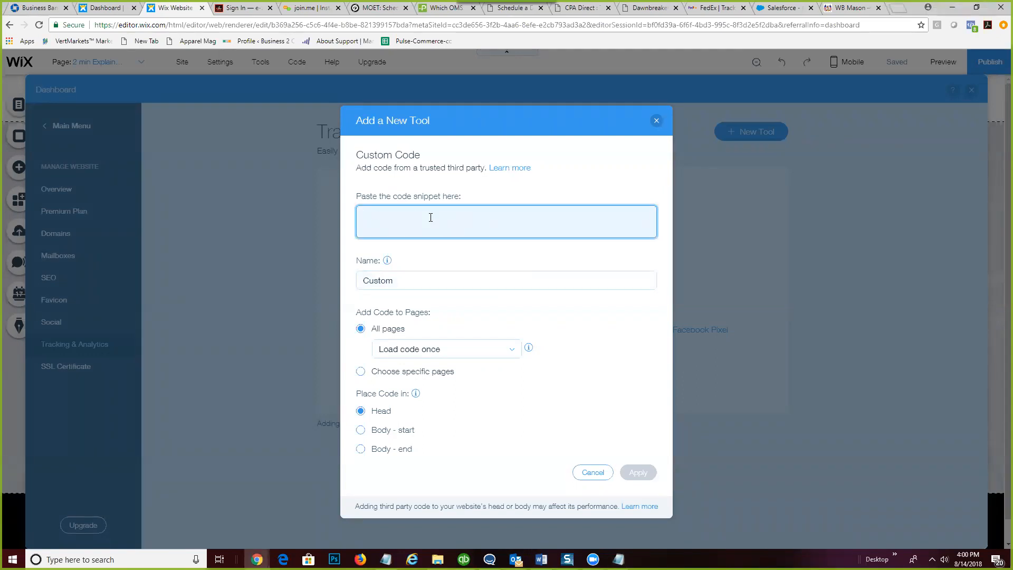
{"action": "key", "text": "ctrl+v"}
{"action": "left_click", "coordinate": [406, 282]}
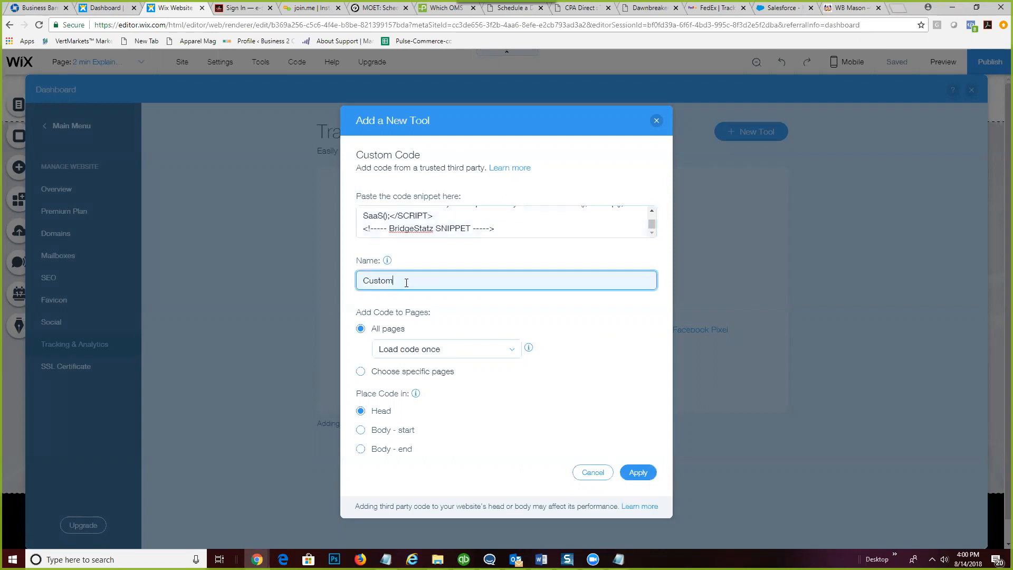
{"action": "type", "text": "MakesBri"}
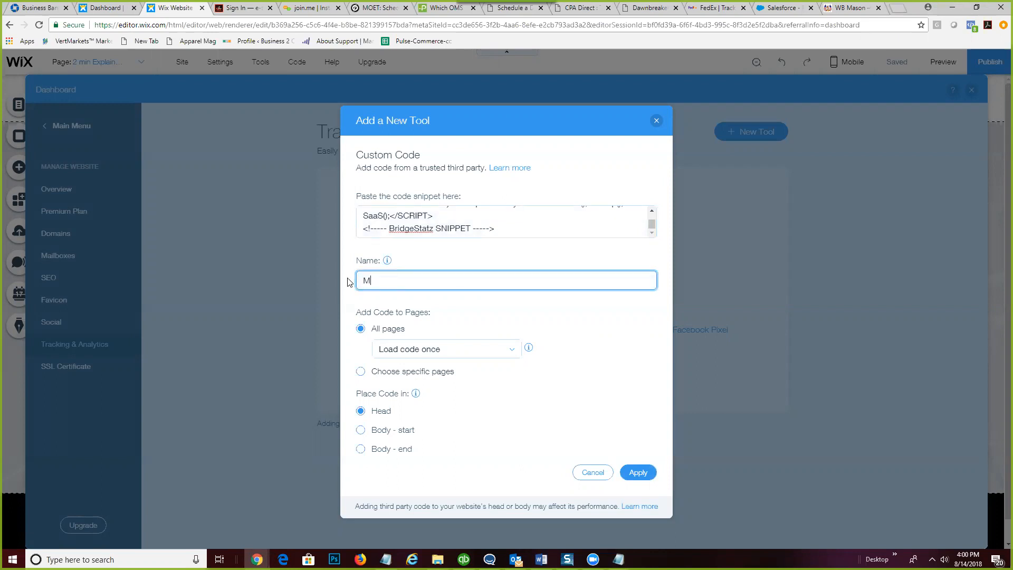
{"action": "type", "text": "dge"}
{"action": "left_click", "coordinate": [647, 473]}
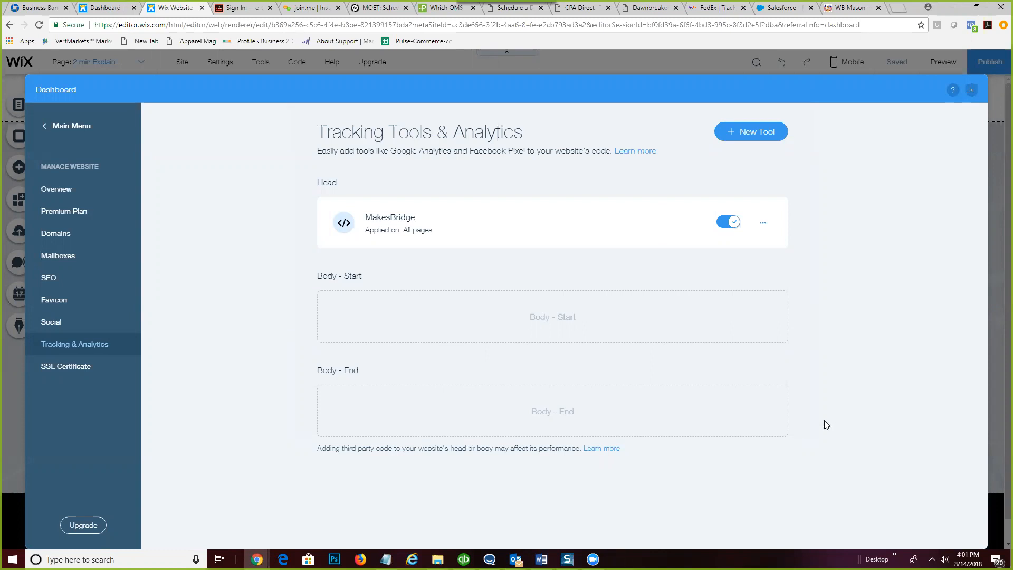
{"action": "left_click", "coordinate": [972, 91]}
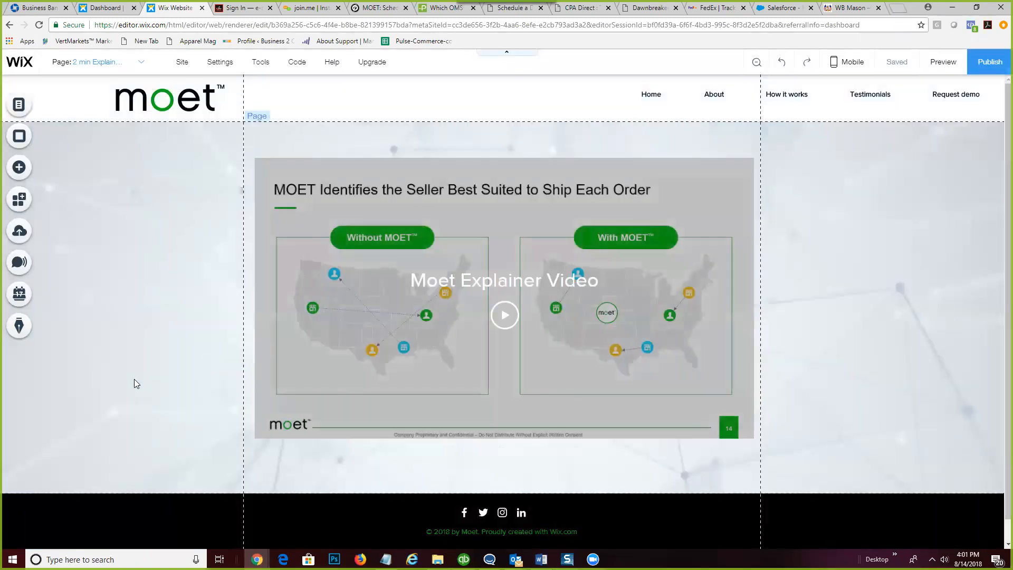
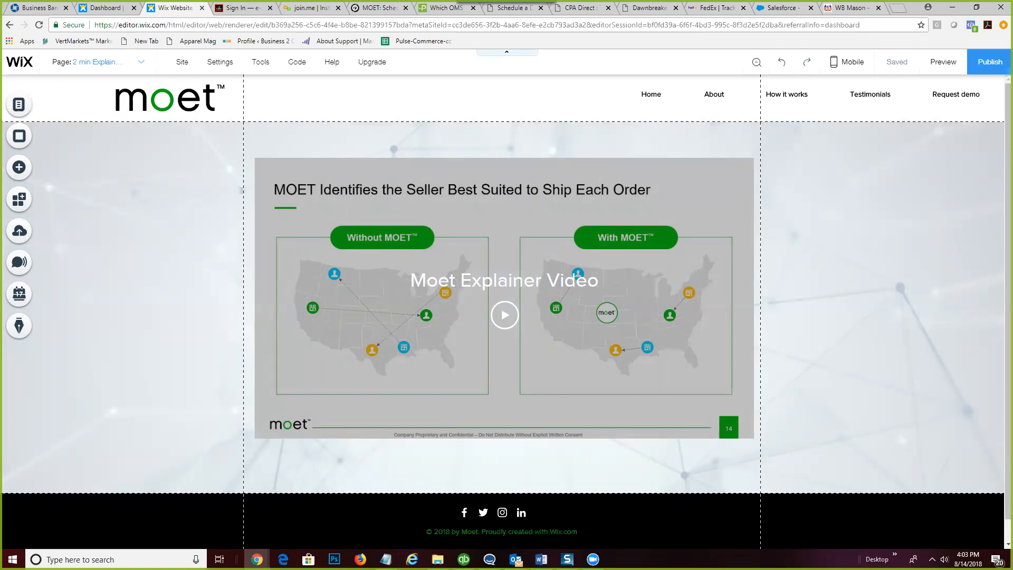
- Return to Salesforce, close the Manage Account and Template Gallery panels, and collapse the Marketing tile
{"action": "key", "text": "alt+Tab"}
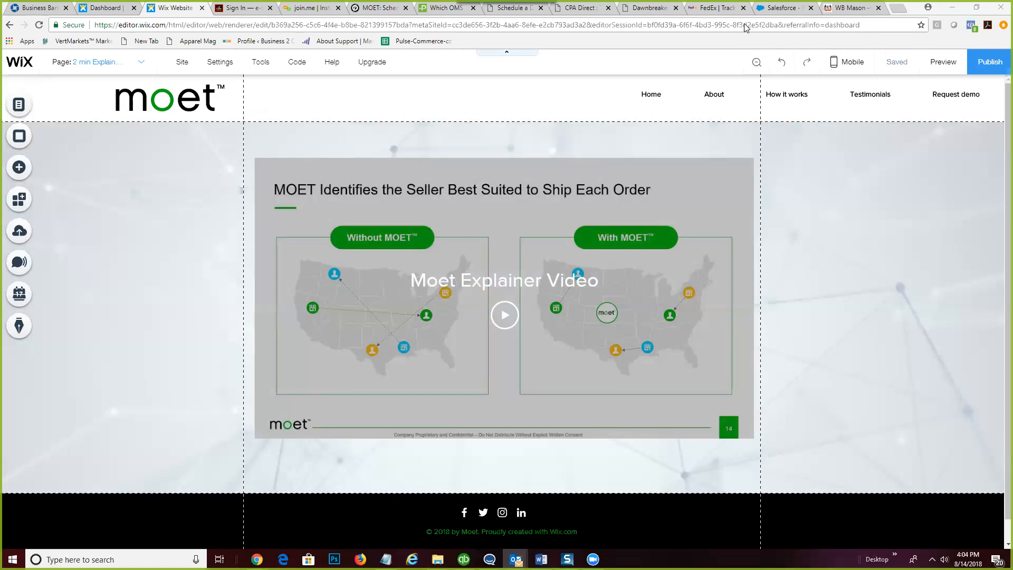
{"action": "left_click", "coordinate": [786, 12]}
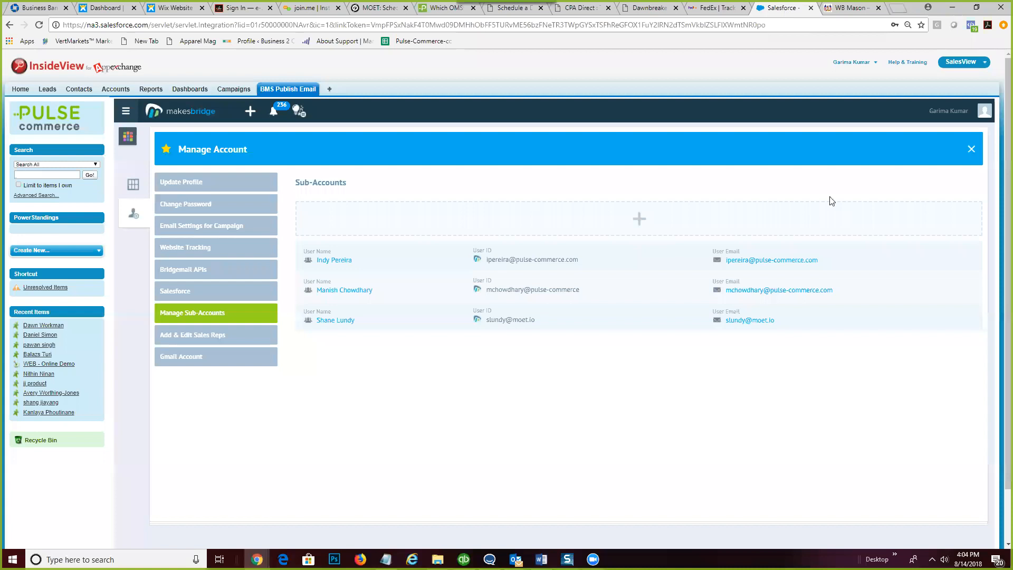
{"action": "left_click", "coordinate": [969, 153]}
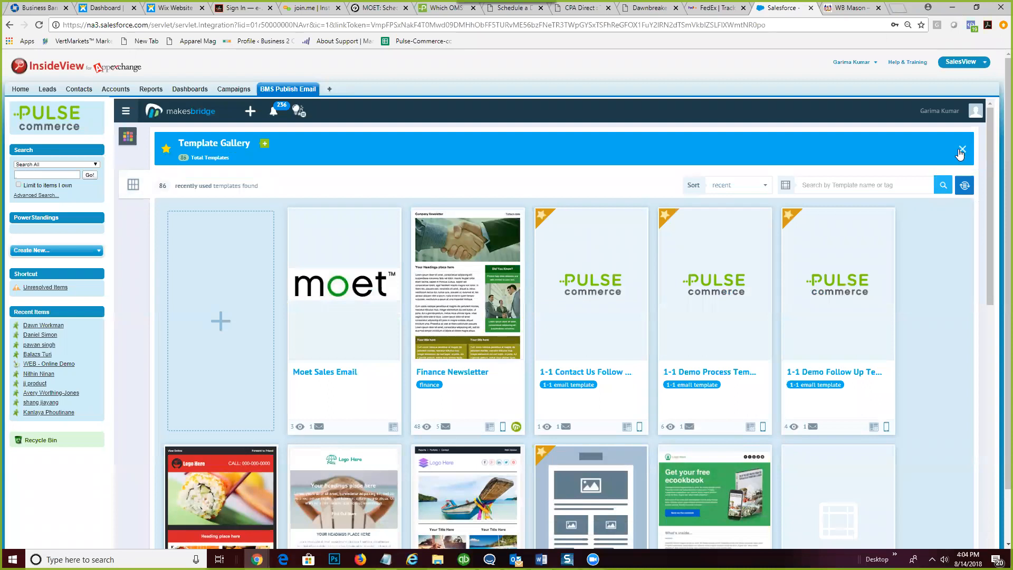
{"action": "left_click", "coordinate": [961, 150]}
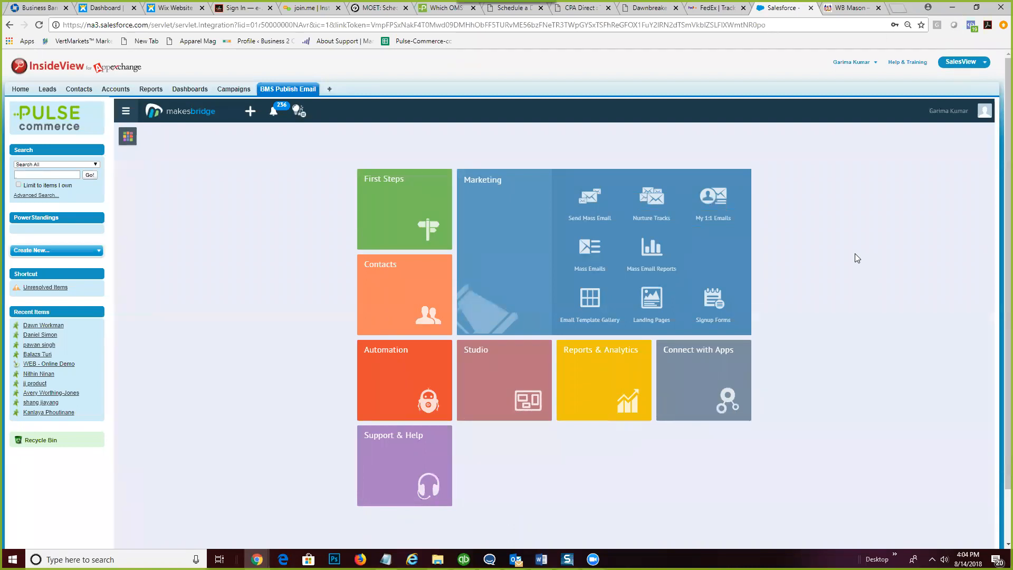
{"action": "left_click", "coordinate": [490, 218]}
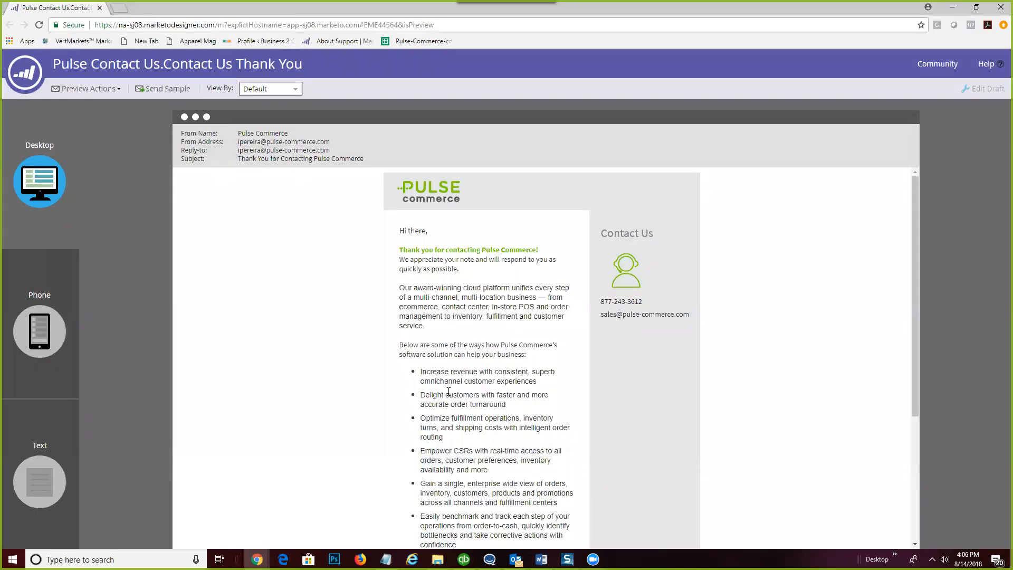
{"action": "scroll", "coordinate": [448, 391], "scroll_direction": "down", "scroll_amount": 3}
{"action": "scroll", "coordinate": [449, 397], "scroll_direction": "up", "scroll_amount": 3}
{"action": "scroll", "coordinate": [471, 395], "scroll_direction": "down", "scroll_amount": 1}
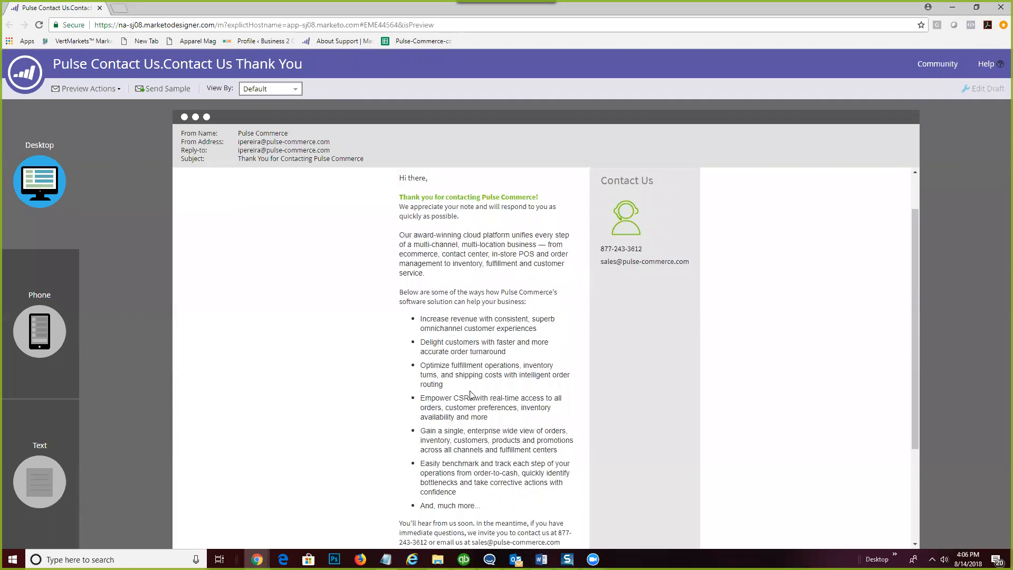
{"action": "scroll", "coordinate": [471, 395], "scroll_direction": "down", "scroll_amount": 3}
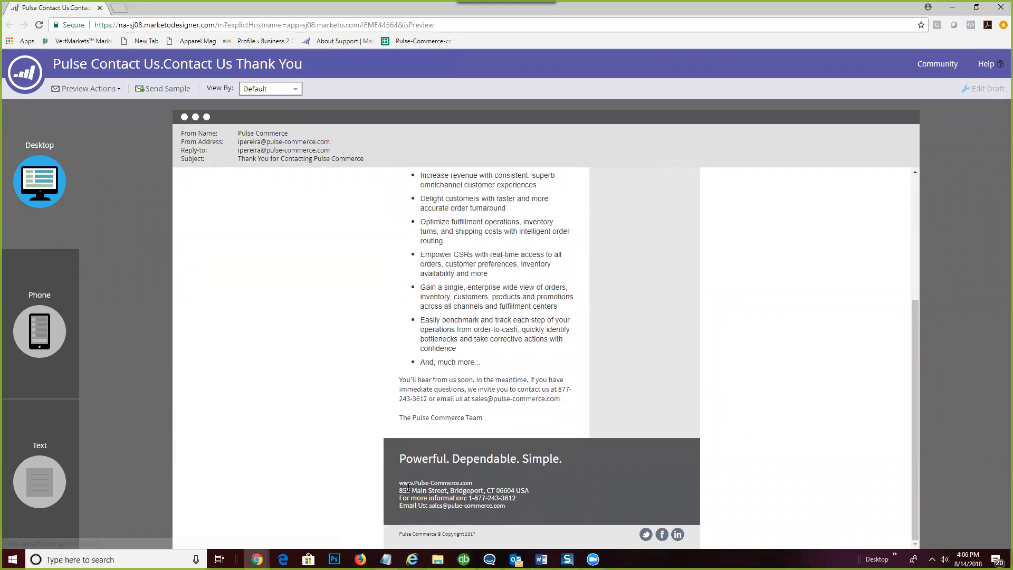
{"action": "scroll", "coordinate": [404, 506], "scroll_direction": "up", "scroll_amount": 2}
{"action": "scroll", "coordinate": [408, 488], "scroll_direction": "up", "scroll_amount": 2}
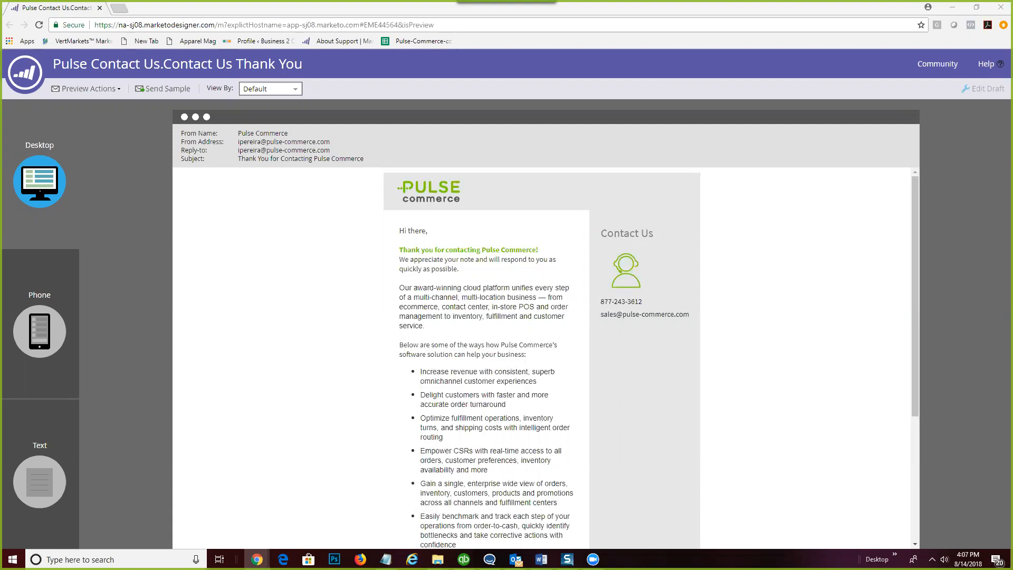
- Maximize the Marketo campaign window and review the flow down to step 5's Unqualified Follow-up Email
{"action": "left_click", "coordinate": [646, 48]}
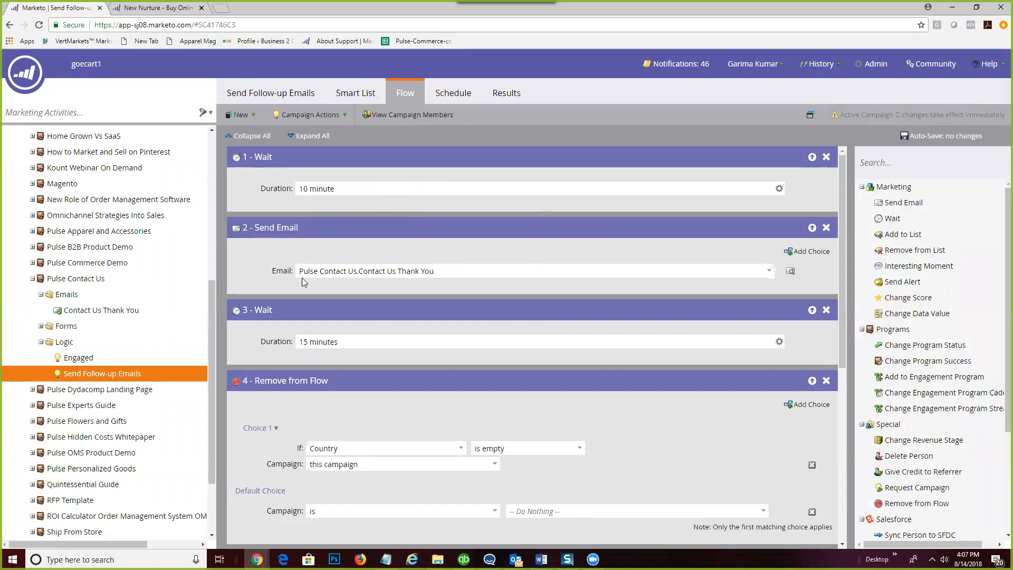
{"action": "scroll", "coordinate": [478, 281], "scroll_direction": "down", "scroll_amount": 1}
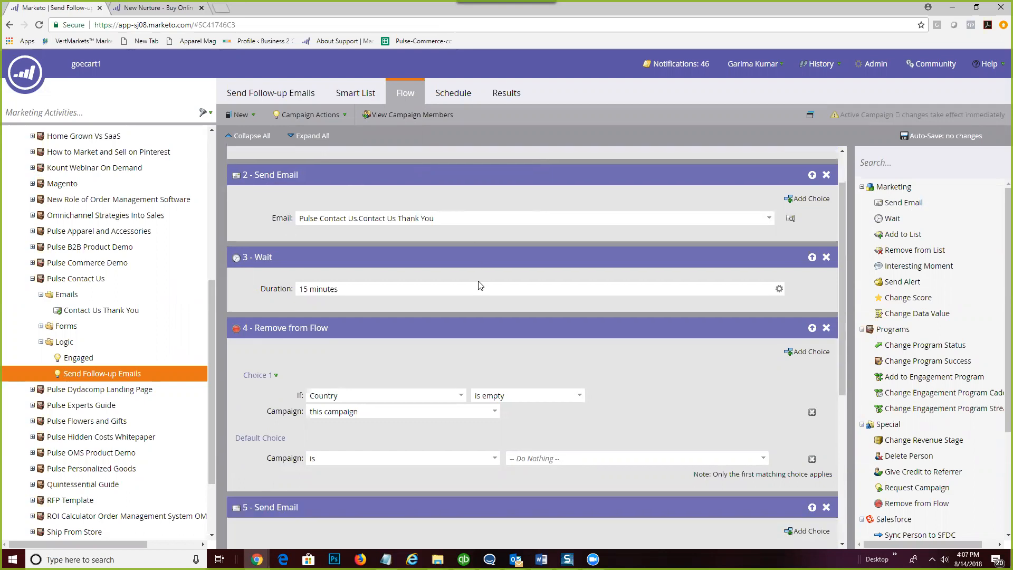
{"action": "scroll", "coordinate": [480, 285], "scroll_direction": "down", "scroll_amount": 2}
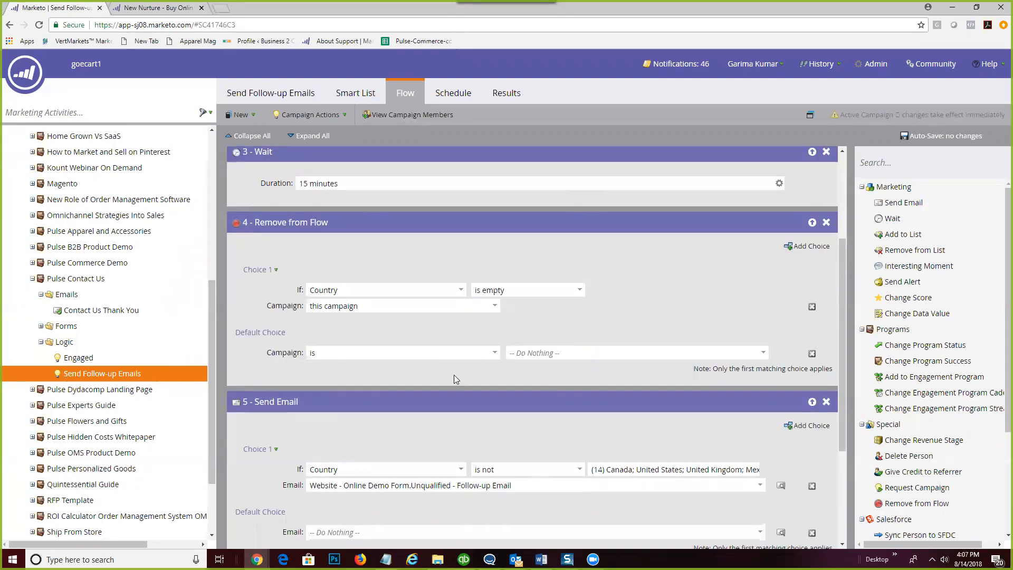
{"action": "scroll", "coordinate": [485, 424], "scroll_direction": "down", "scroll_amount": 1}
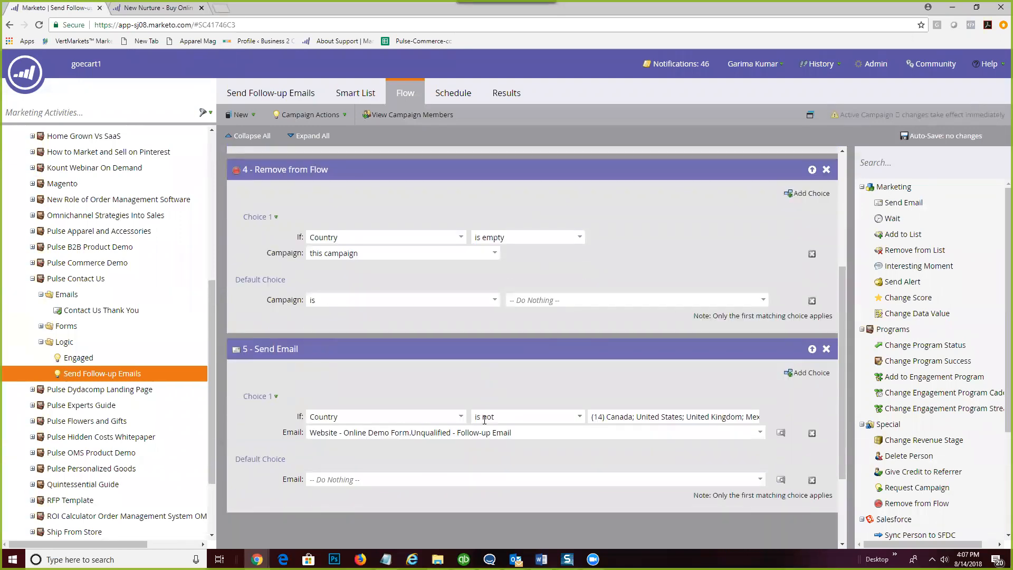
{"action": "scroll", "coordinate": [483, 419], "scroll_direction": "down", "scroll_amount": 2}
{"action": "scroll", "coordinate": [483, 420], "scroll_direction": "up", "scroll_amount": 4}
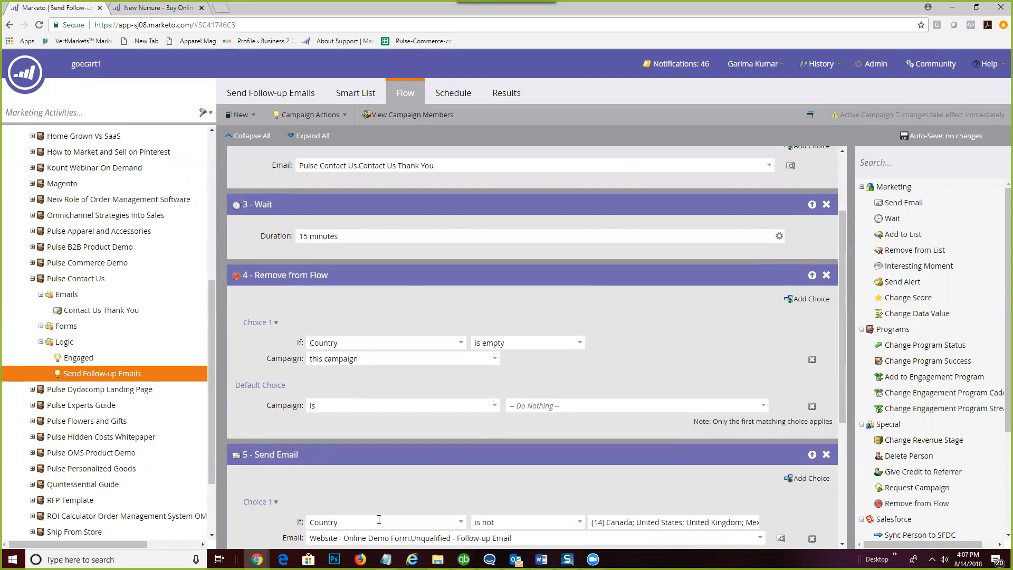
{"action": "scroll", "coordinate": [371, 494], "scroll_direction": "down", "scroll_amount": 1}
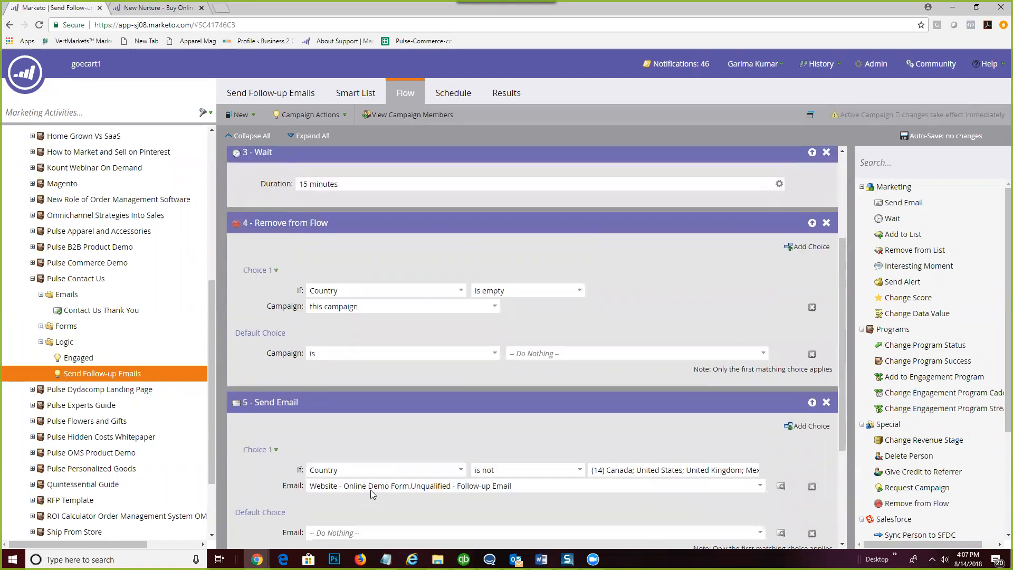
{"action": "scroll", "coordinate": [371, 493], "scroll_direction": "down", "scroll_amount": 2}
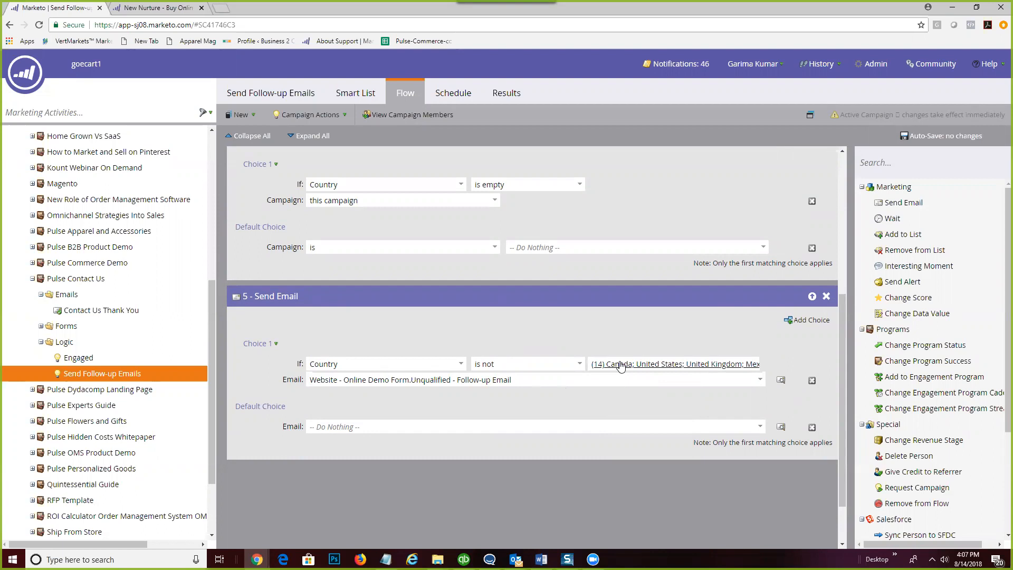
{"action": "mouse_move", "coordinate": [621, 366]}
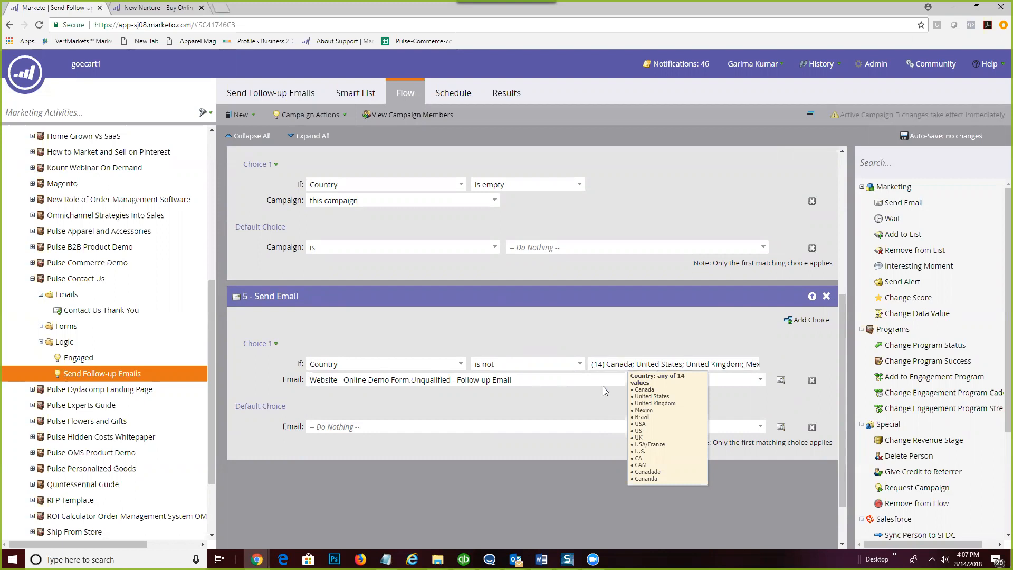
{"action": "scroll", "coordinate": [490, 335], "scroll_direction": "up", "scroll_amount": 3}
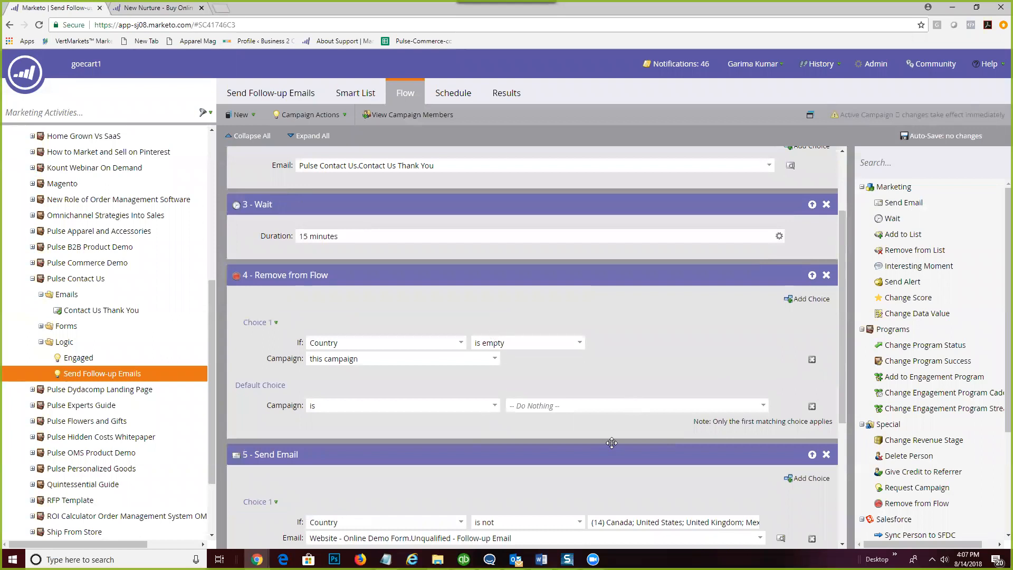
{"action": "scroll", "coordinate": [605, 424], "scroll_direction": "down", "scroll_amount": 2}
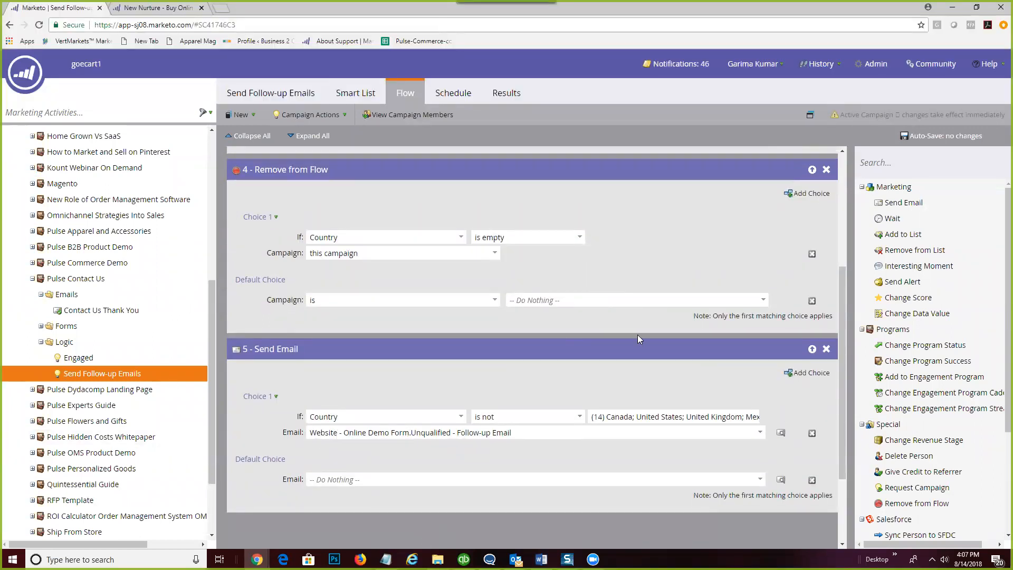
{"action": "scroll", "coordinate": [604, 367], "scroll_direction": "down", "scroll_amount": 2}
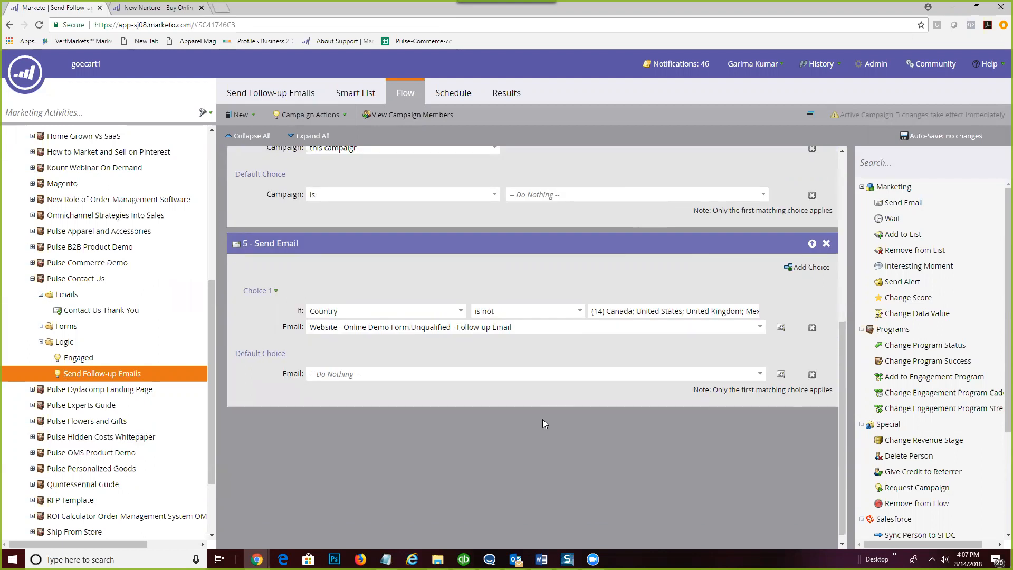
{"action": "scroll", "coordinate": [543, 420], "scroll_direction": "up", "scroll_amount": 3}
{"action": "scroll", "coordinate": [544, 424], "scroll_direction": "up", "scroll_amount": 2}
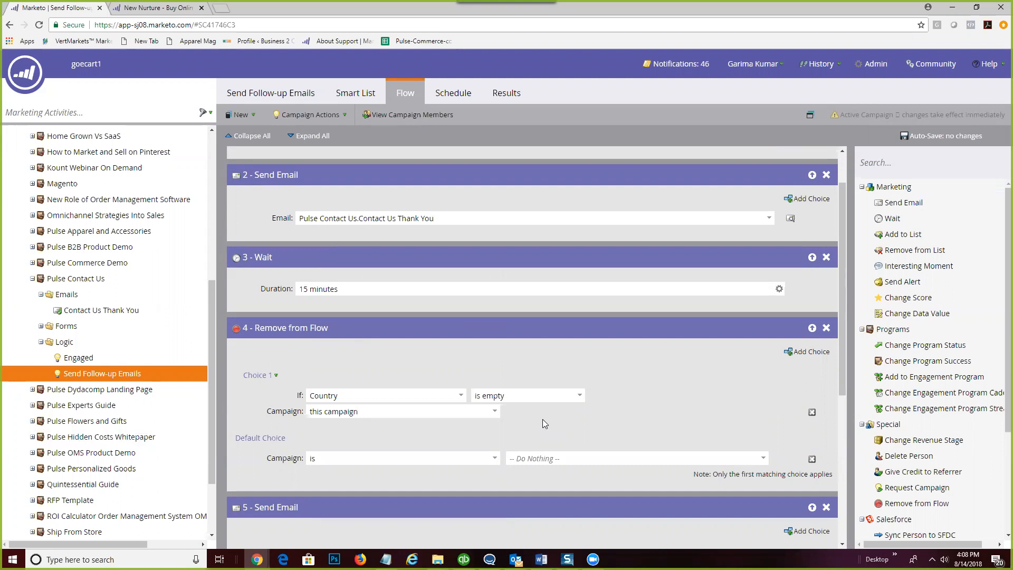
{"action": "scroll", "coordinate": [579, 365], "scroll_direction": "up", "scroll_amount": 1}
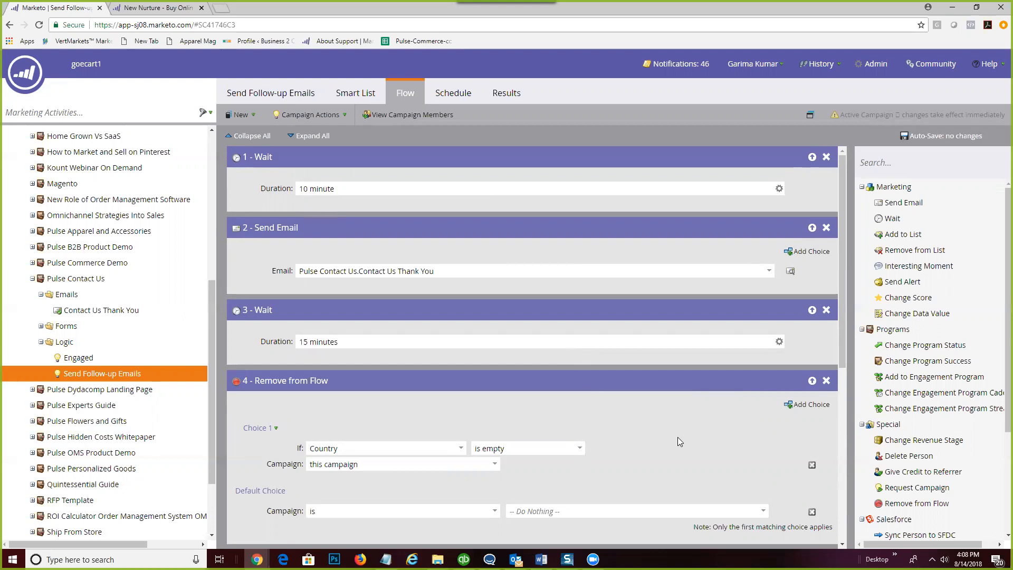
{"action": "scroll", "coordinate": [677, 438], "scroll_direction": "down", "scroll_amount": 1}
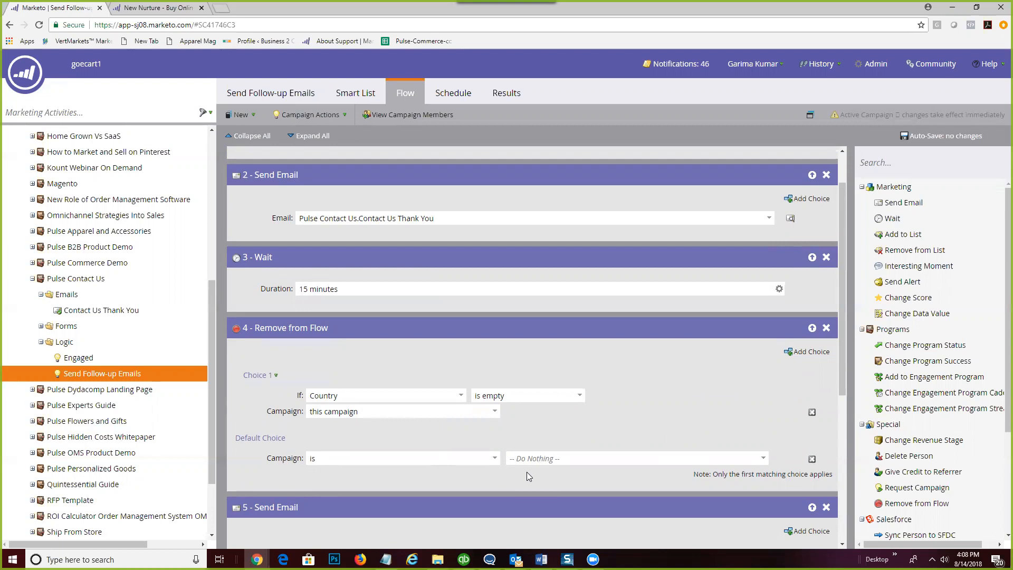
{"action": "scroll", "coordinate": [526, 472], "scroll_direction": "down", "scroll_amount": 2}
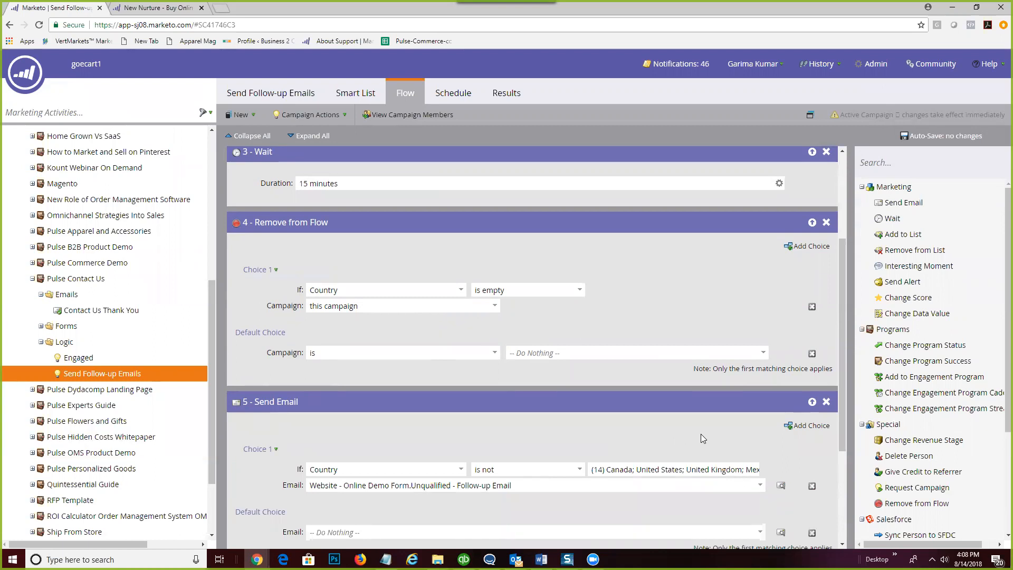
{"action": "scroll", "coordinate": [701, 434], "scroll_direction": "down", "scroll_amount": 2}
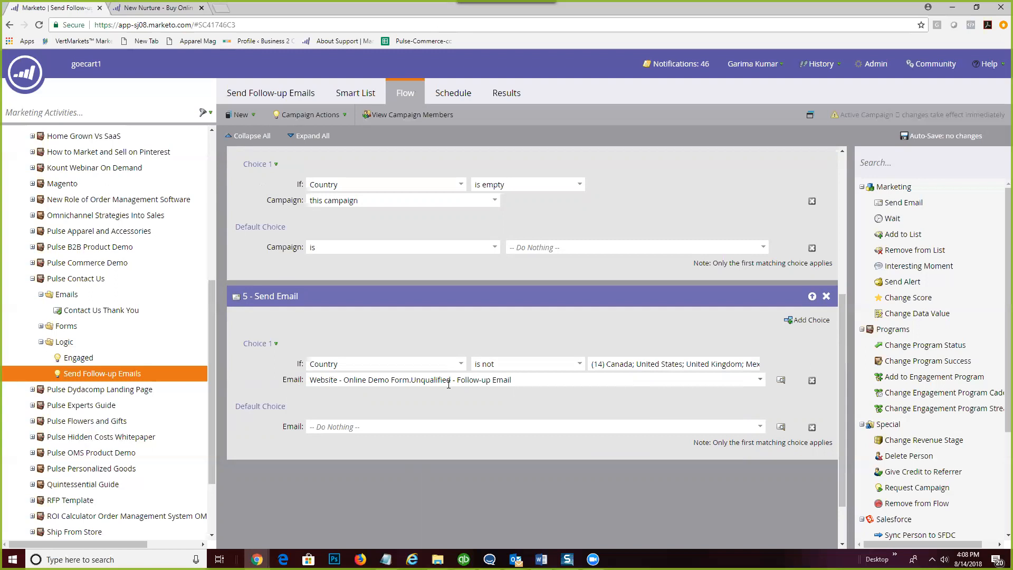
{"action": "left_click_drag", "start_coordinate": [450, 381], "coordinate": [306, 384]}
- Select step 5's email name, then view the Fills Out Form 'Pulse Contact Us.Contact Us Form' trigger
{"action": "left_click_drag", "start_coordinate": [517, 379], "coordinate": [279, 385]}
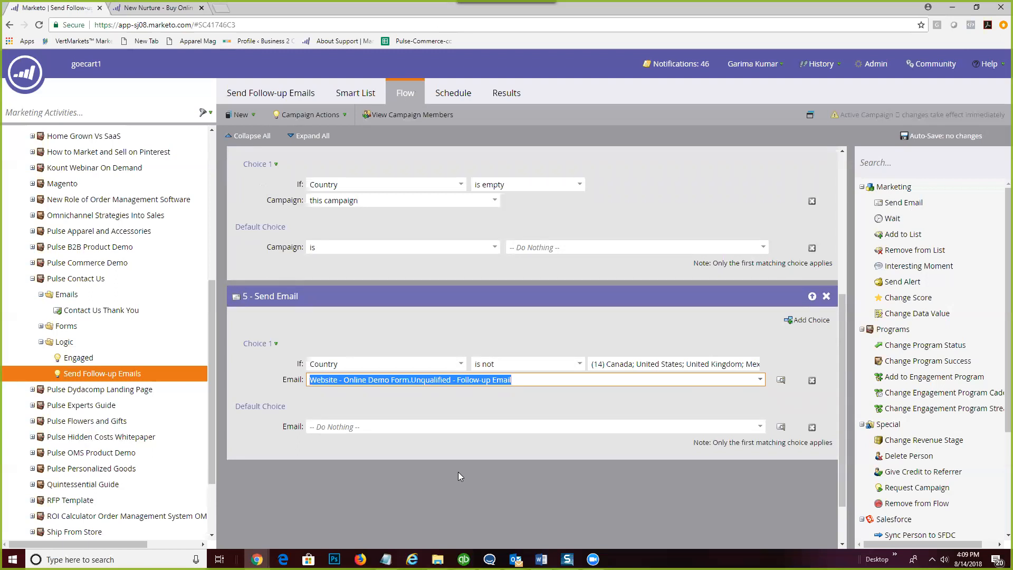
{"action": "scroll", "coordinate": [458, 475], "scroll_direction": "up", "scroll_amount": 2}
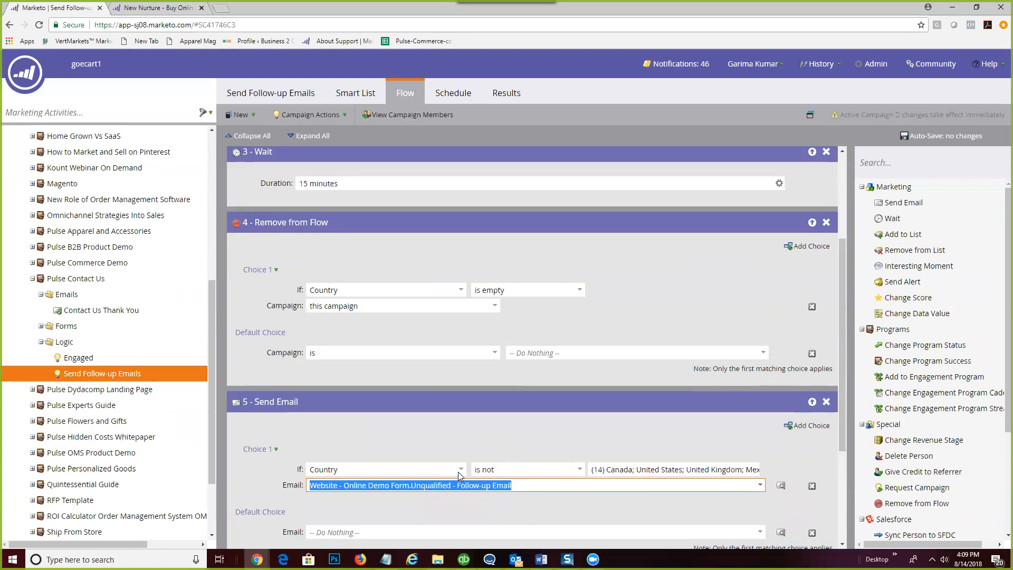
{"action": "scroll", "coordinate": [486, 425], "scroll_direction": "up", "scroll_amount": 1}
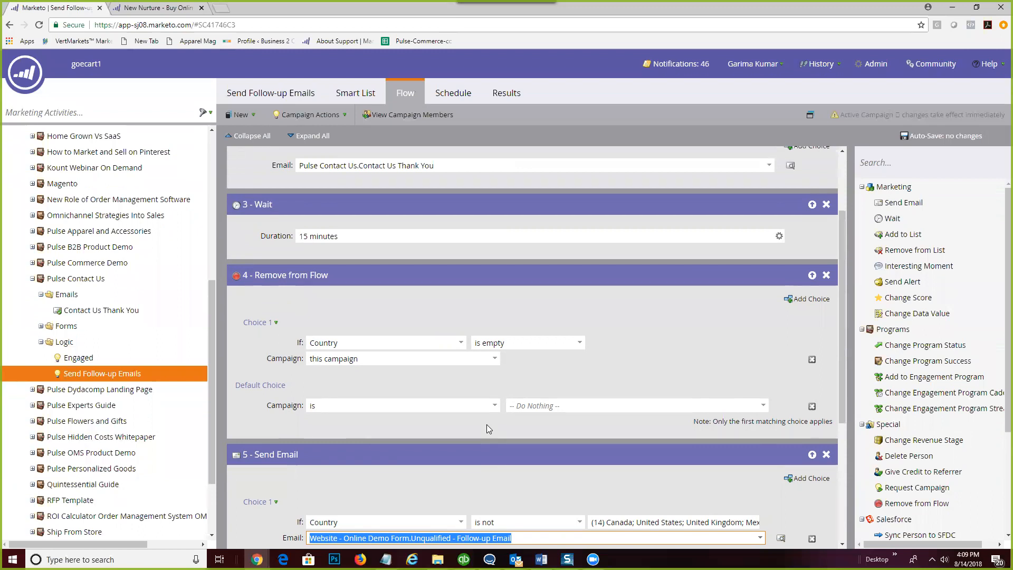
{"action": "scroll", "coordinate": [487, 425], "scroll_direction": "up", "scroll_amount": 2}
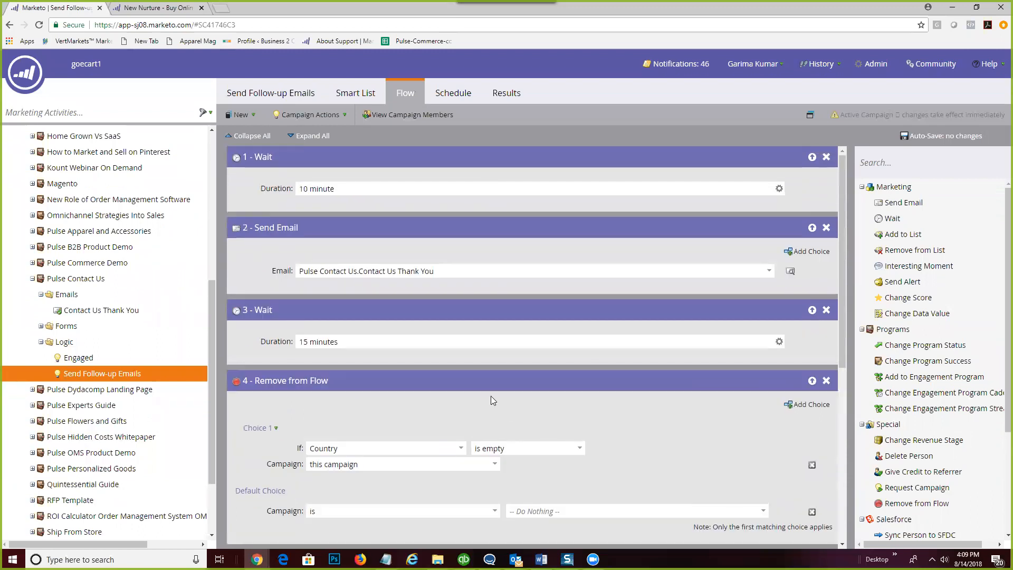
{"action": "left_click", "coordinate": [345, 87]}
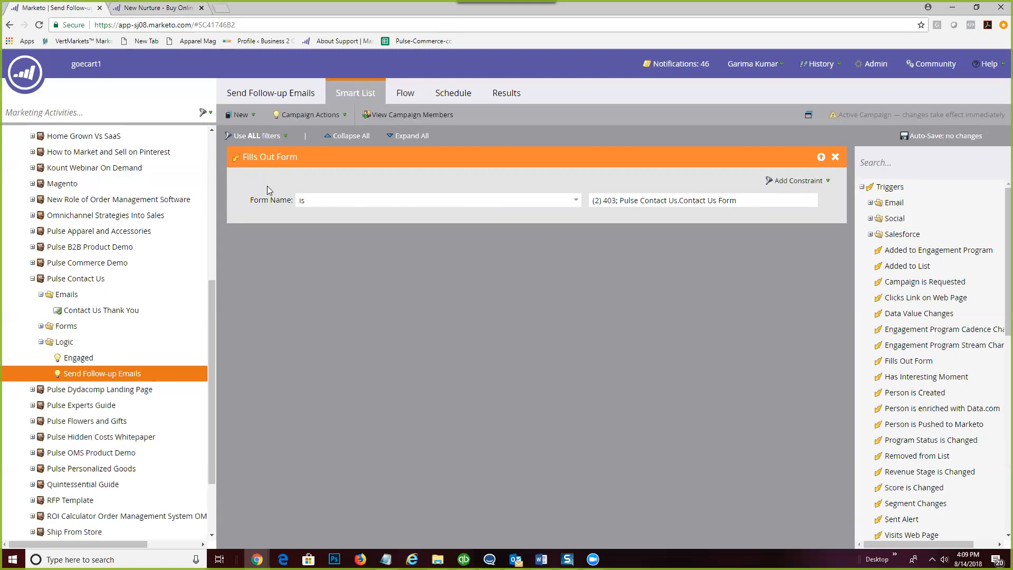
- Review the flow's 10- and 15-minute waits, Thank You email, and the missing-Country removal rule
{"action": "left_click", "coordinate": [408, 96]}
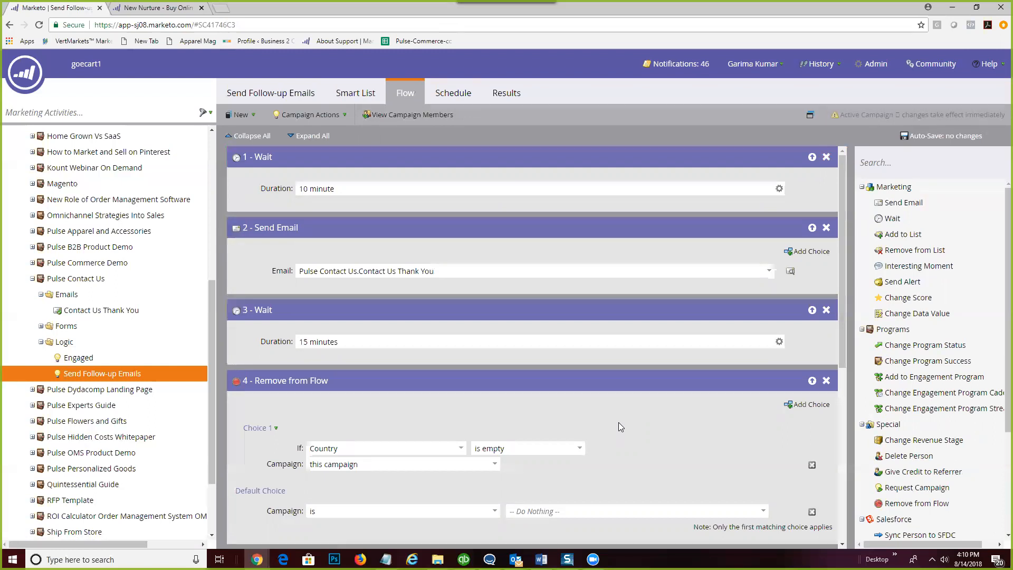
{"action": "scroll", "coordinate": [618, 422], "scroll_direction": "down", "scroll_amount": 4}
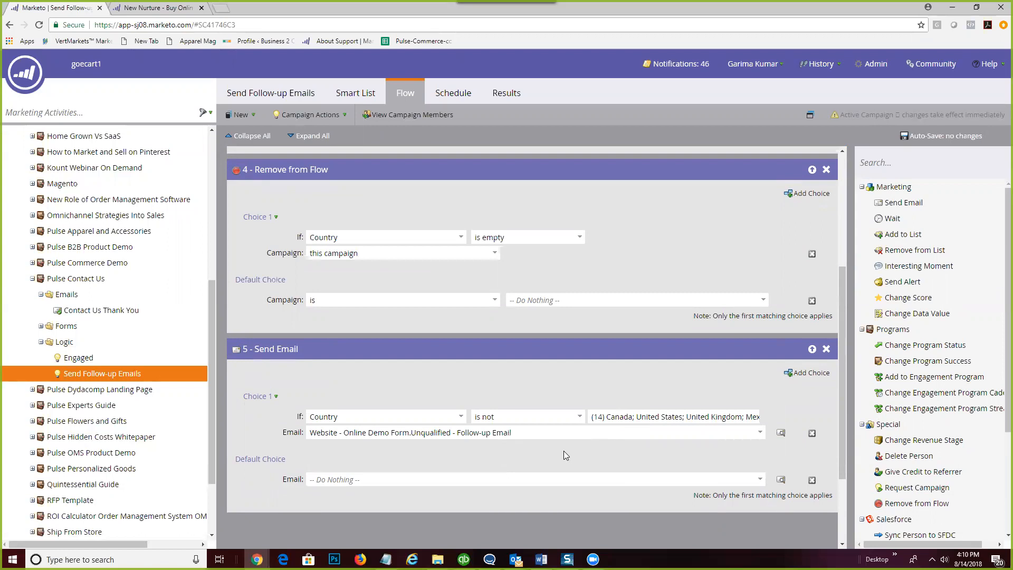
{"action": "scroll", "coordinate": [564, 451], "scroll_direction": "up", "scroll_amount": 2}
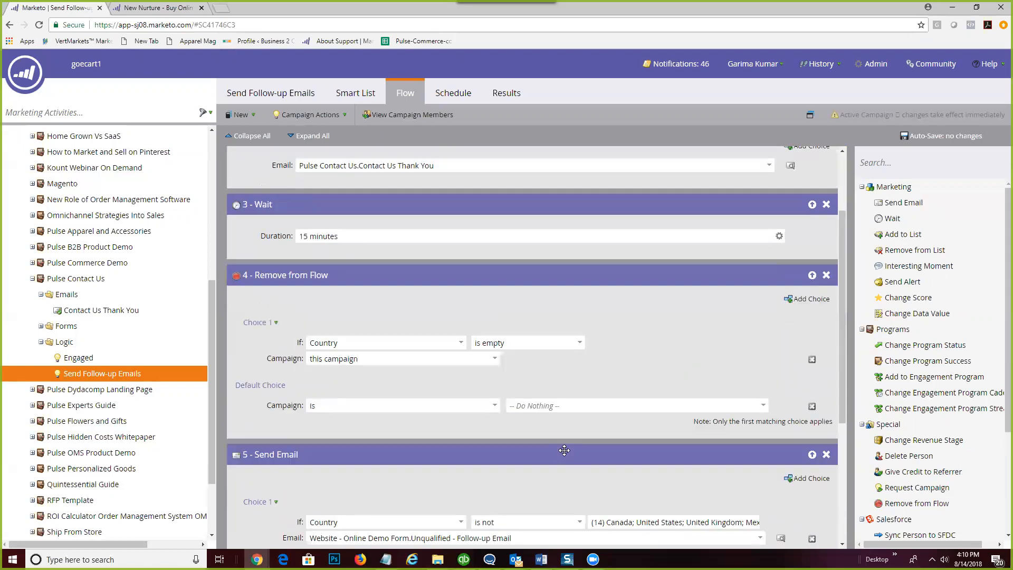
{"action": "scroll", "coordinate": [564, 450], "scroll_direction": "up", "scroll_amount": 2}
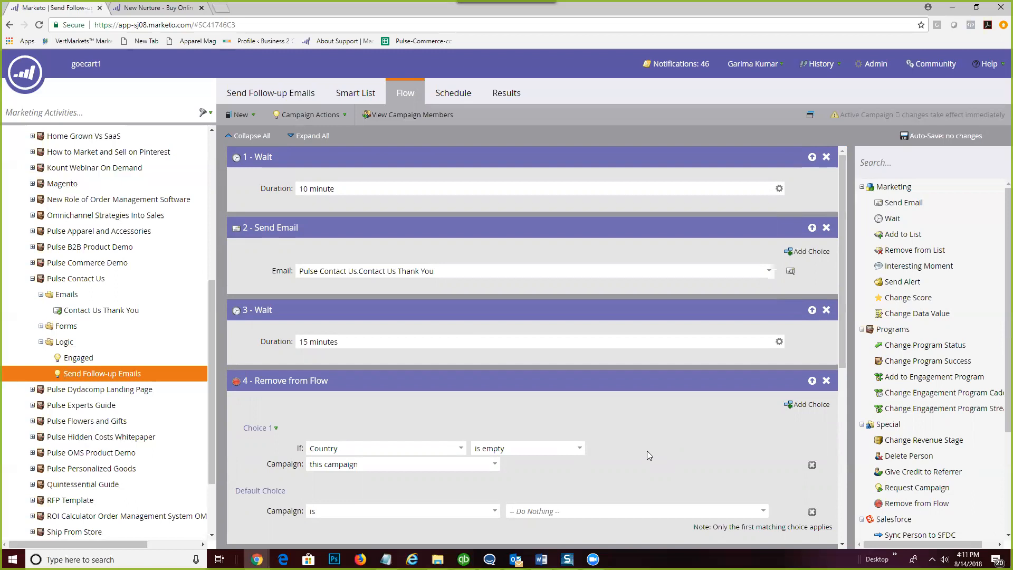
{"action": "scroll", "coordinate": [647, 451], "scroll_direction": "down", "scroll_amount": 6}
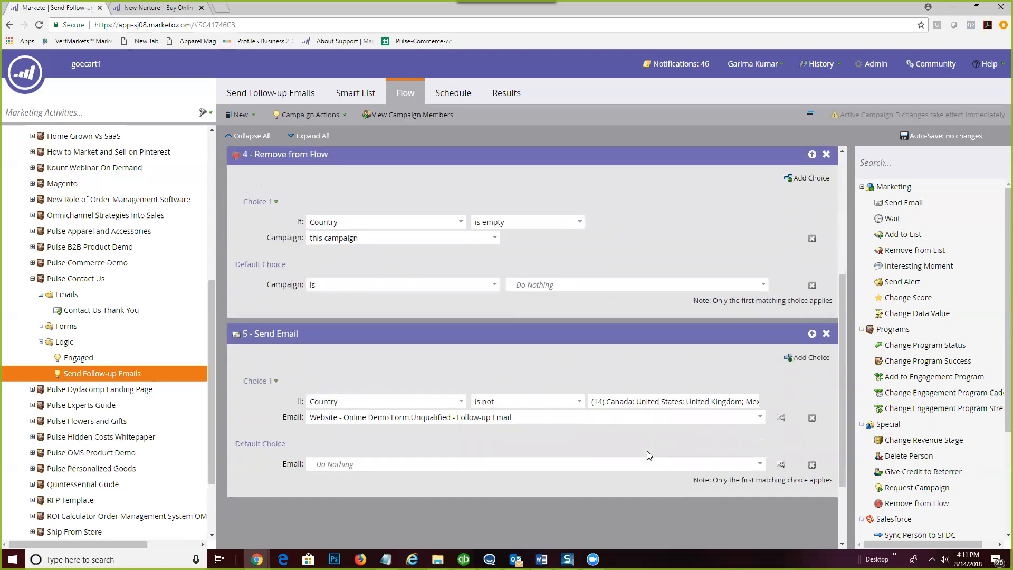
{"action": "scroll", "coordinate": [646, 456], "scroll_direction": "up", "scroll_amount": 6}
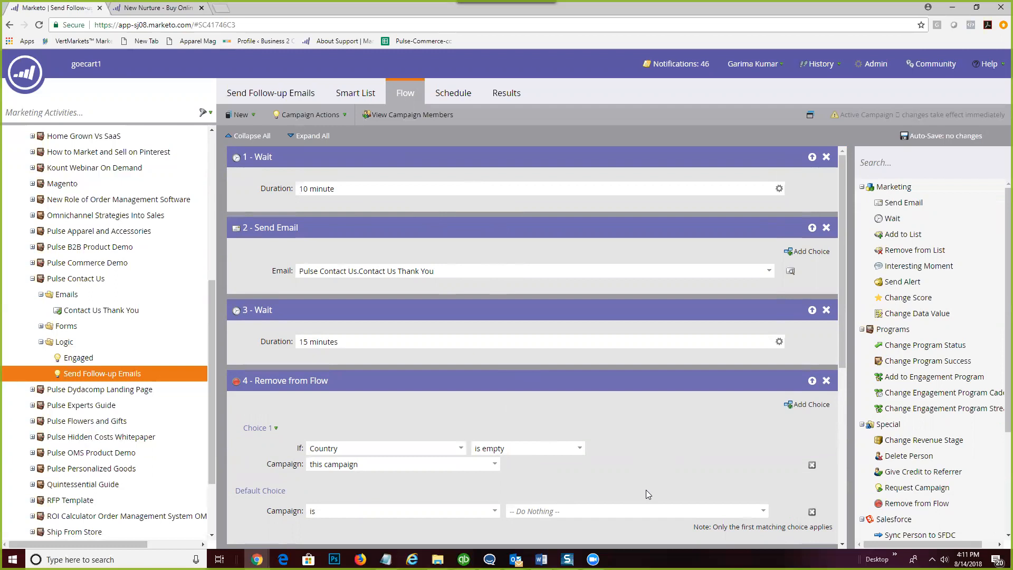
{"action": "scroll", "coordinate": [646, 490], "scroll_direction": "down", "scroll_amount": 1}
{"action": "scroll", "coordinate": [646, 490], "scroll_direction": "up", "scroll_amount": 1}
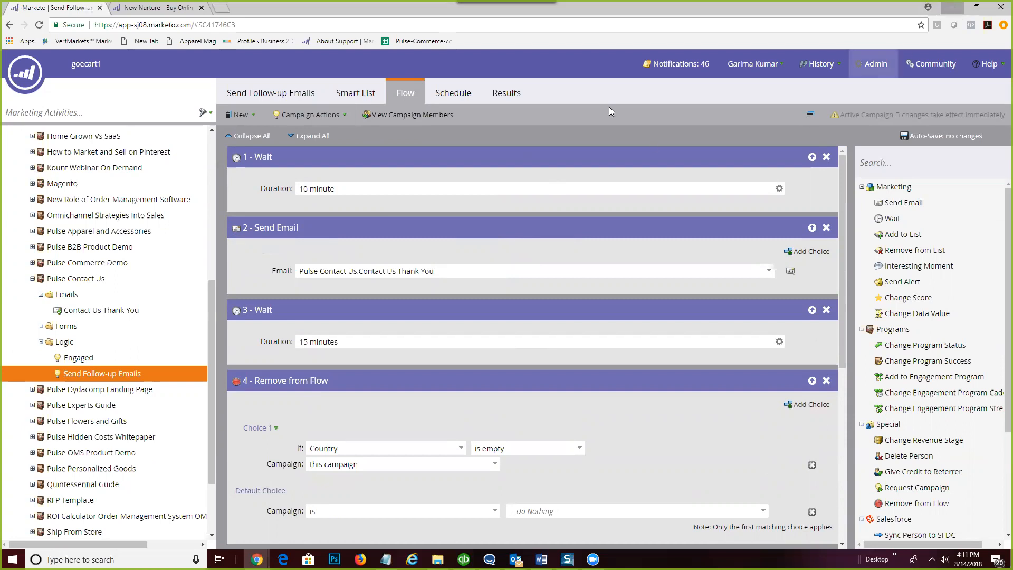
- Minimize the Marketo campaign and email preview windows to reveal the Makesbridge dashboard
{"action": "left_click", "coordinate": [952, 8]}
{"action": "left_click", "coordinate": [951, 9]}
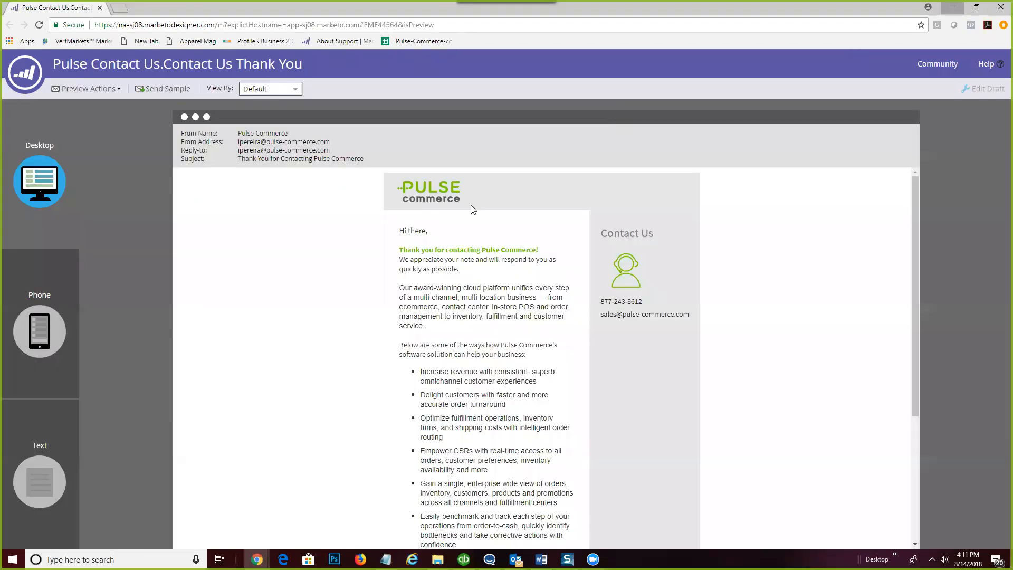
{"action": "mouse_move", "coordinate": [685, 210]}
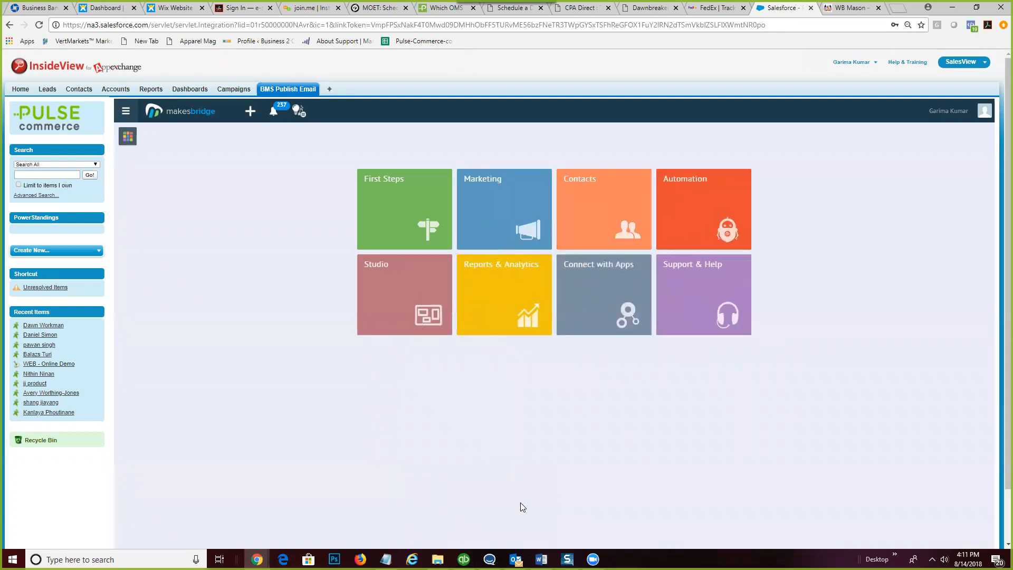
{"action": "mouse_move", "coordinate": [515, 559]}
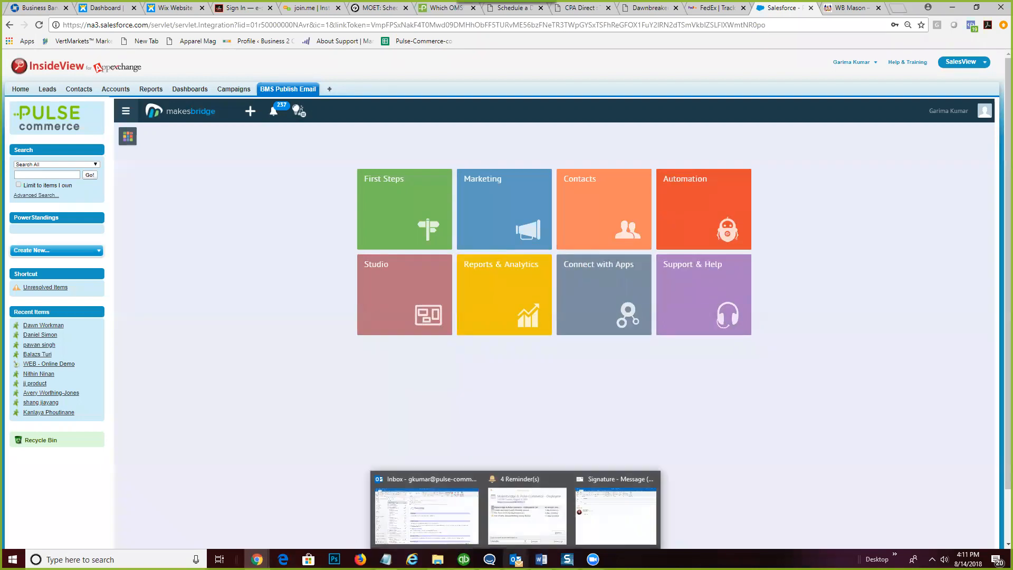
{"action": "mouse_move", "coordinate": [386, 559]}
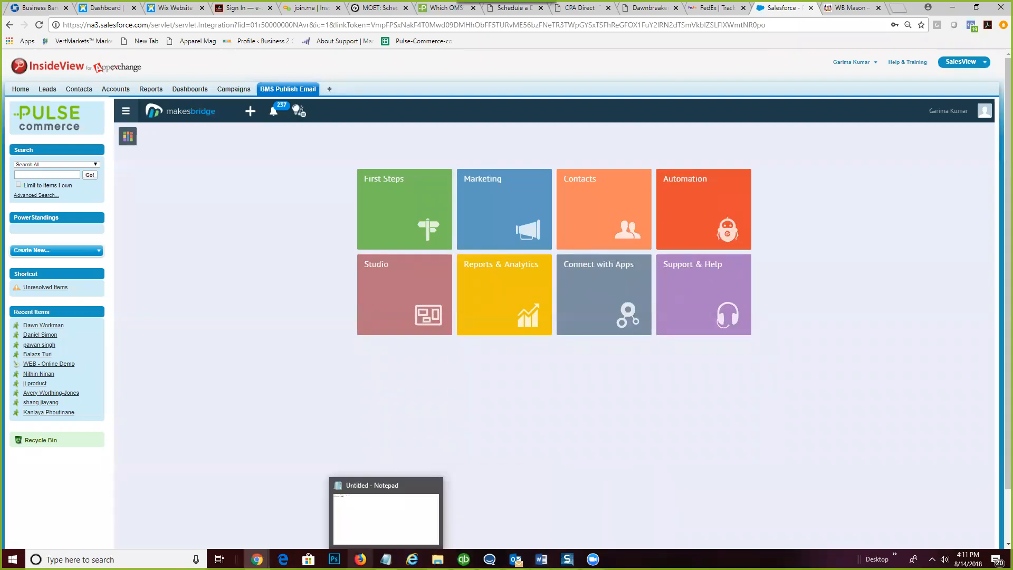
{"action": "mouse_move", "coordinate": [257, 559]}
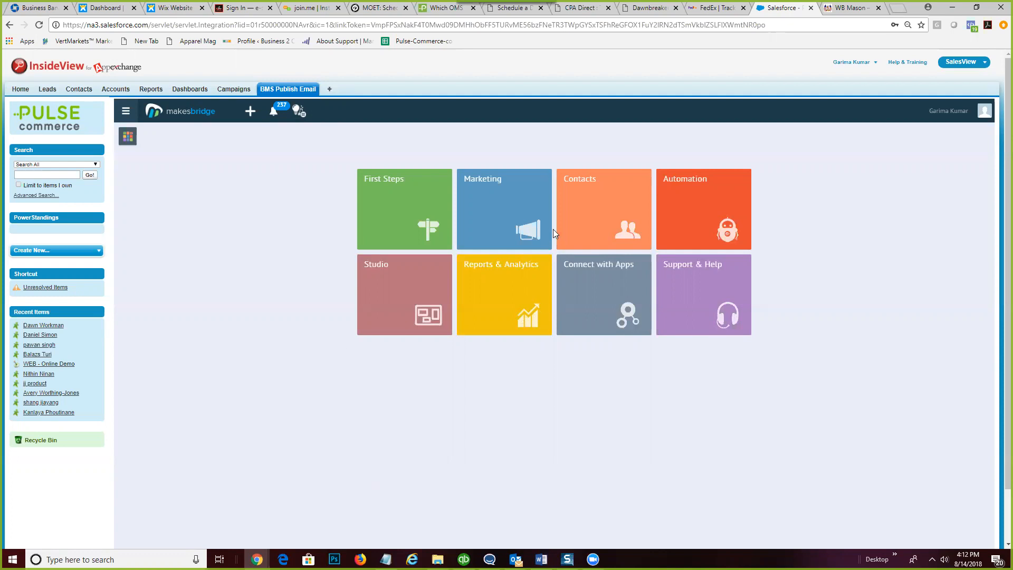
{"action": "left_click", "coordinate": [510, 211]}
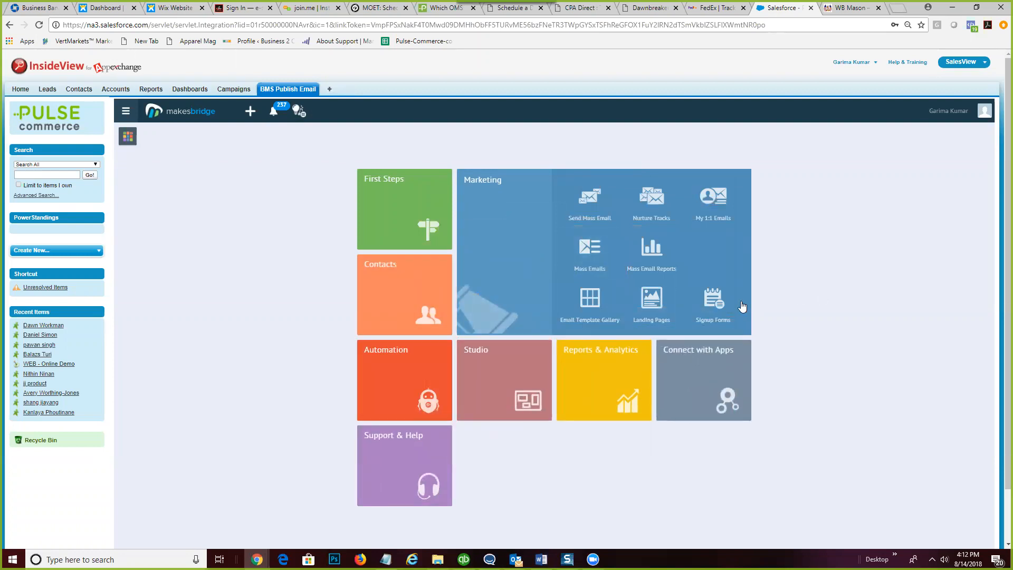
- Open the Contact Us Form from Signup Forms in Form Builder and bring up its Forward Settings
{"action": "left_click", "coordinate": [716, 301]}
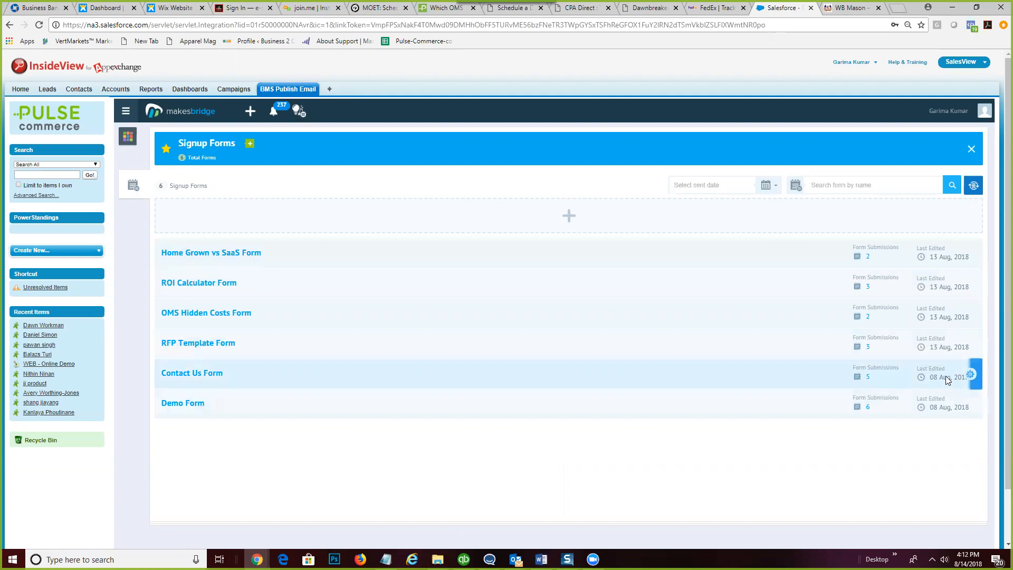
{"action": "left_click", "coordinate": [191, 375]}
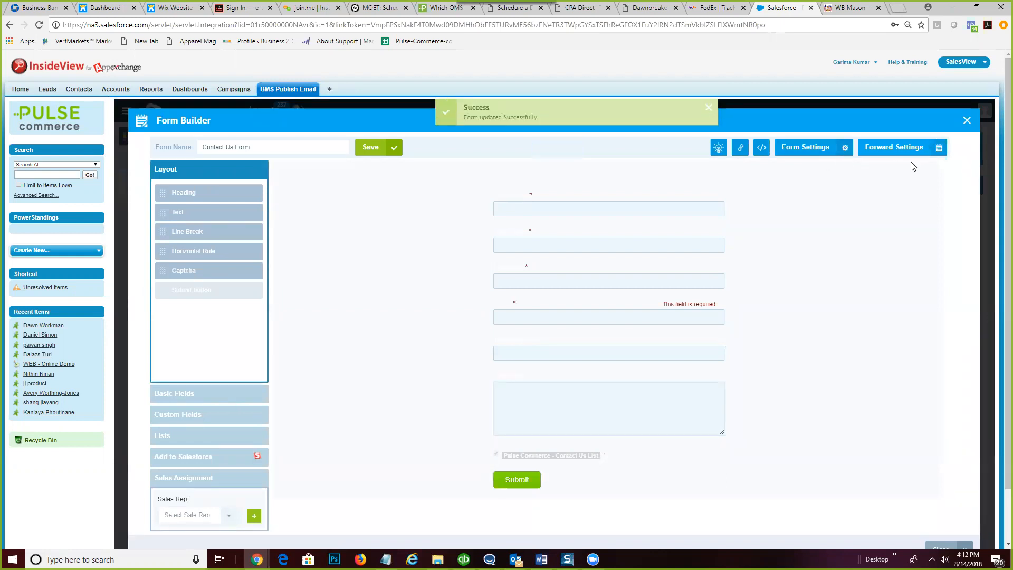
{"action": "left_click", "coordinate": [910, 147]}
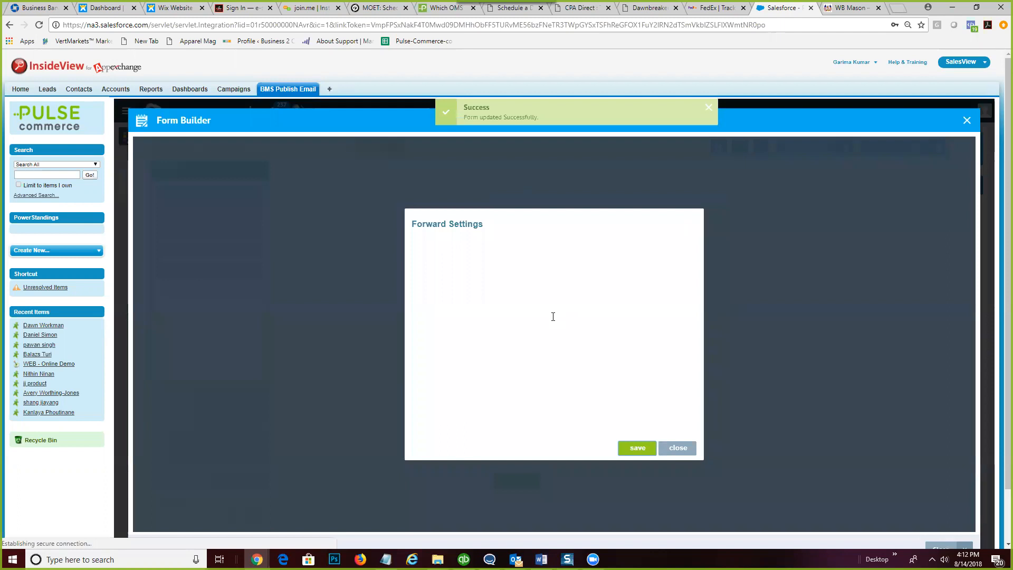
- Enable Send Confirmation Email To Signee and confirm success and failure forward to contact-us-thank-you
{"action": "scroll", "coordinate": [454, 385], "scroll_direction": "down", "scroll_amount": 1}
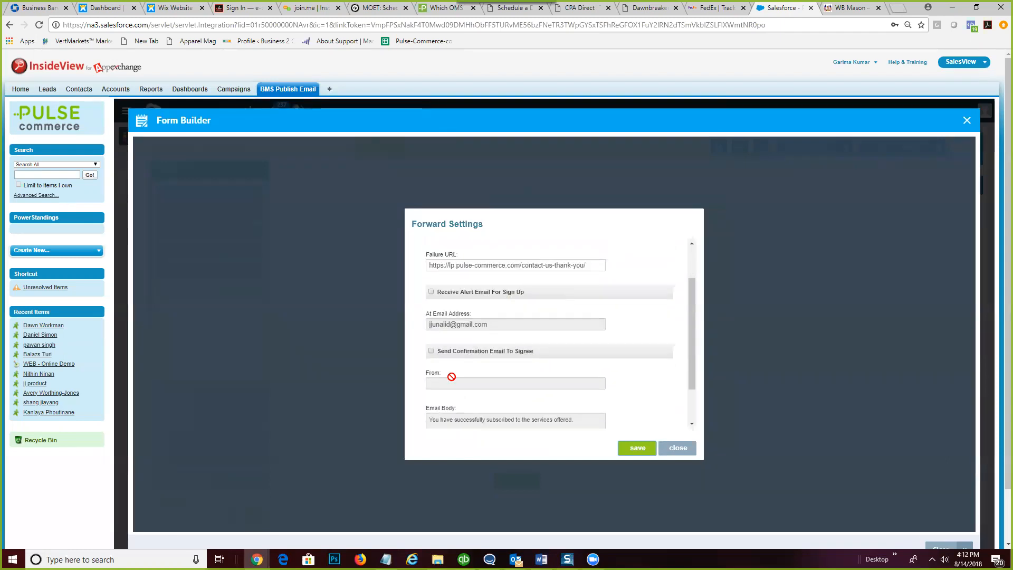
{"action": "left_click", "coordinate": [430, 351]}
{"action": "scroll", "coordinate": [470, 377], "scroll_direction": "down", "scroll_amount": 1}
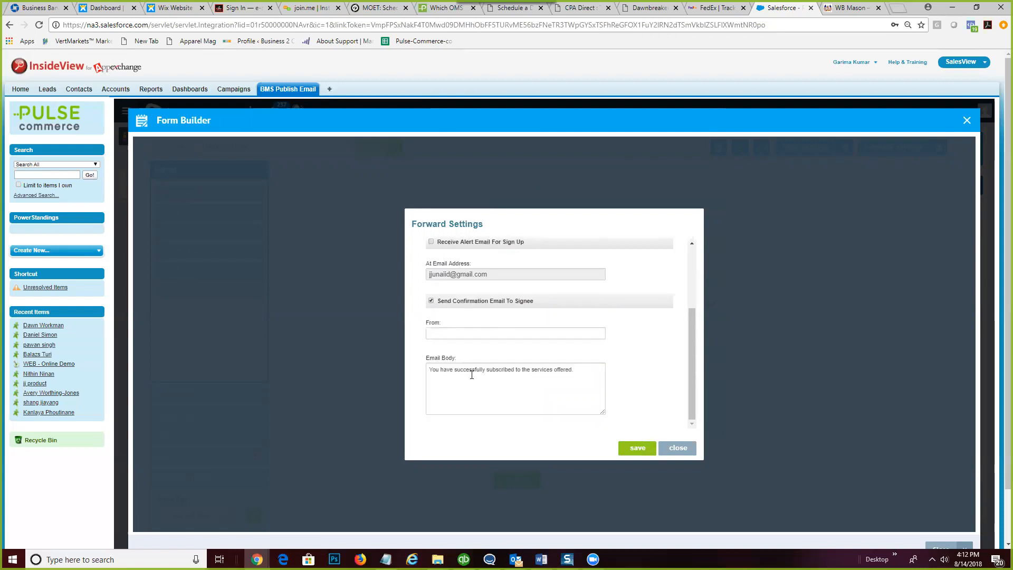
{"action": "scroll", "coordinate": [472, 375], "scroll_direction": "down", "scroll_amount": 2}
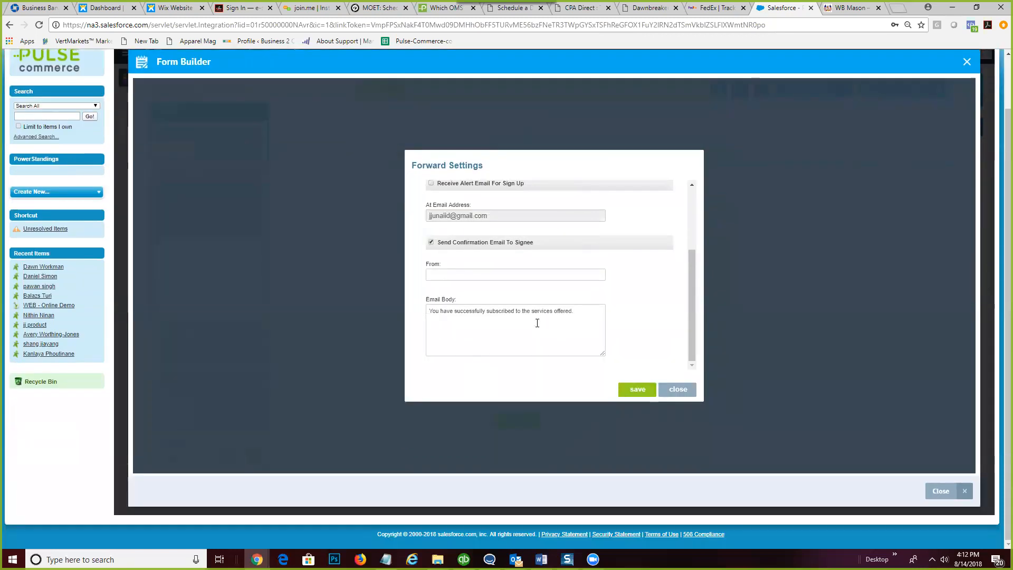
{"action": "scroll", "coordinate": [537, 323], "scroll_direction": "up", "scroll_amount": 1}
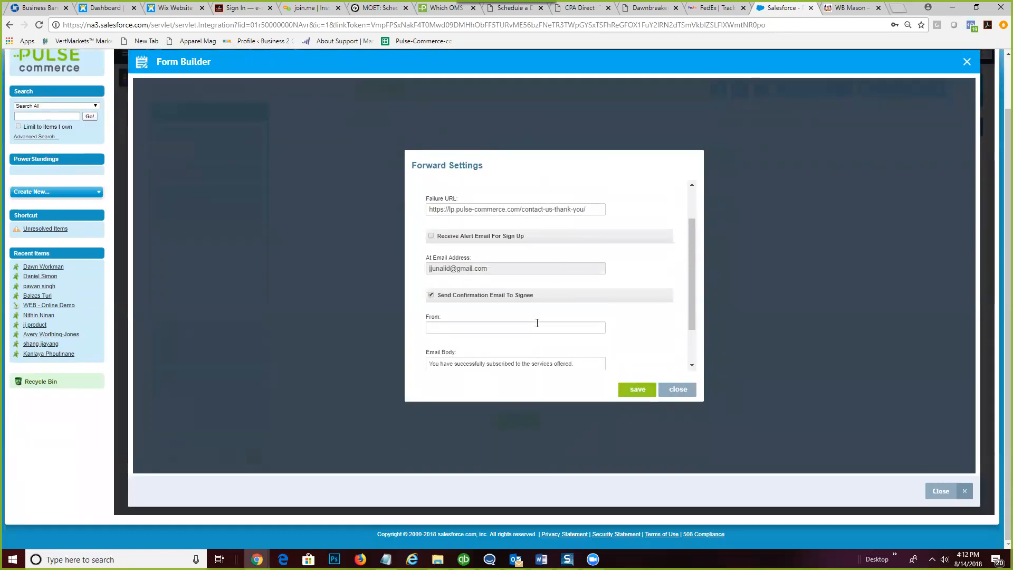
{"action": "scroll", "coordinate": [537, 323], "scroll_direction": "up", "scroll_amount": 1}
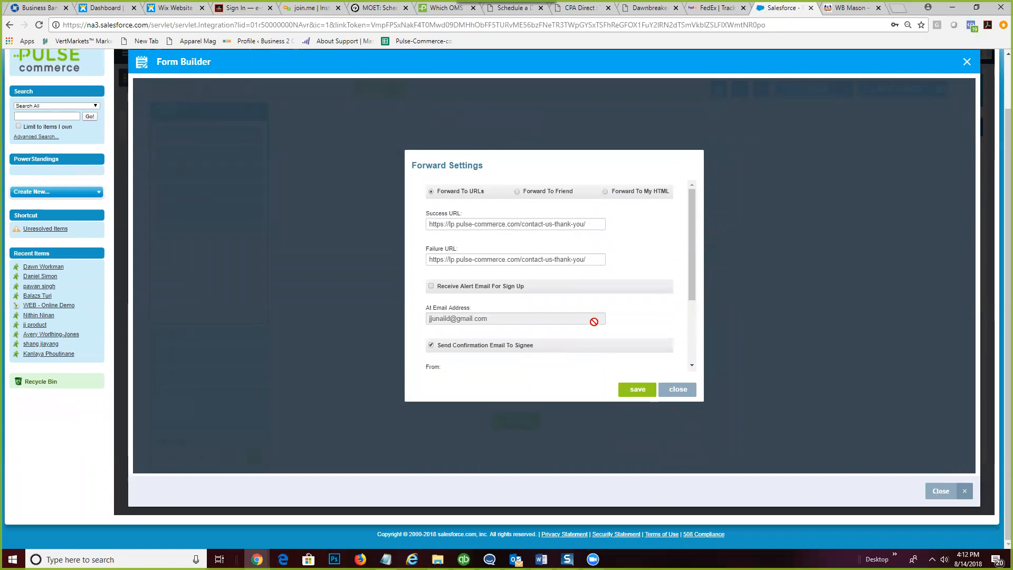
{"action": "scroll", "coordinate": [593, 322], "scroll_direction": "up", "scroll_amount": 1}
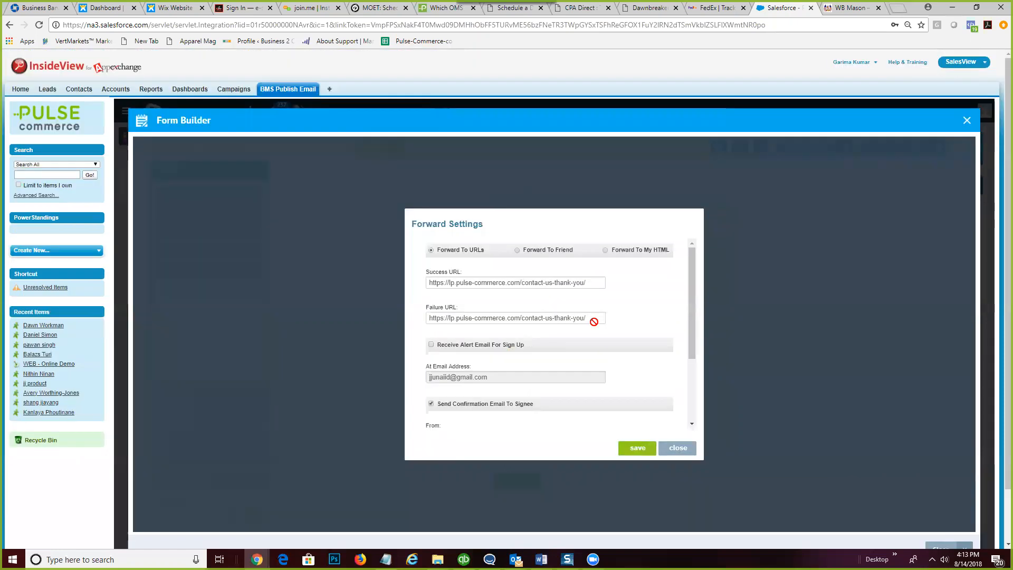
{"action": "scroll", "coordinate": [592, 324], "scroll_direction": "down", "scroll_amount": 4}
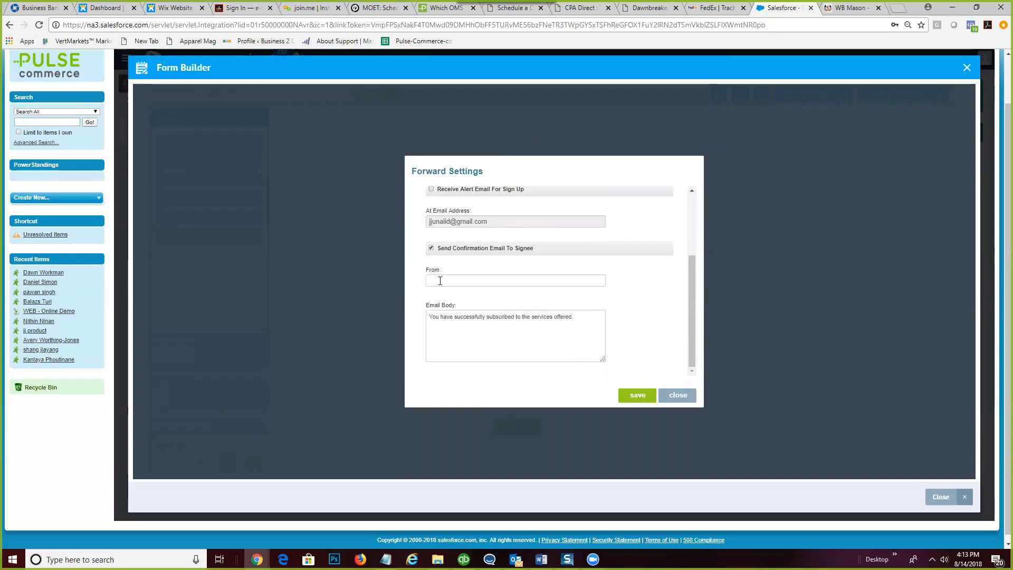
{"action": "left_click", "coordinate": [440, 281]}
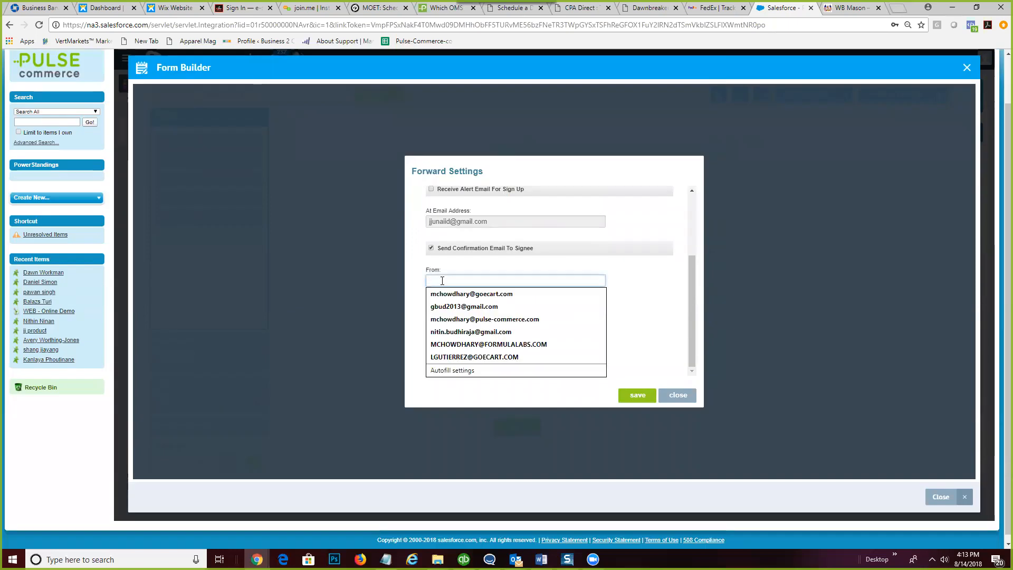
{"action": "scroll", "coordinate": [626, 292], "scroll_direction": "up", "scroll_amount": 4}
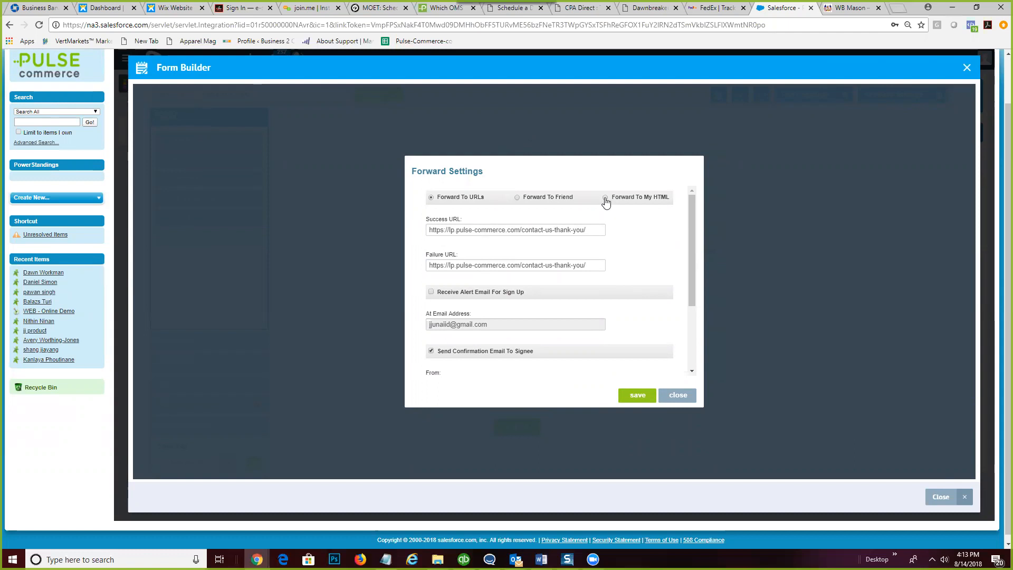
{"action": "left_click_drag", "start_coordinate": [529, 229], "coordinate": [615, 240]}
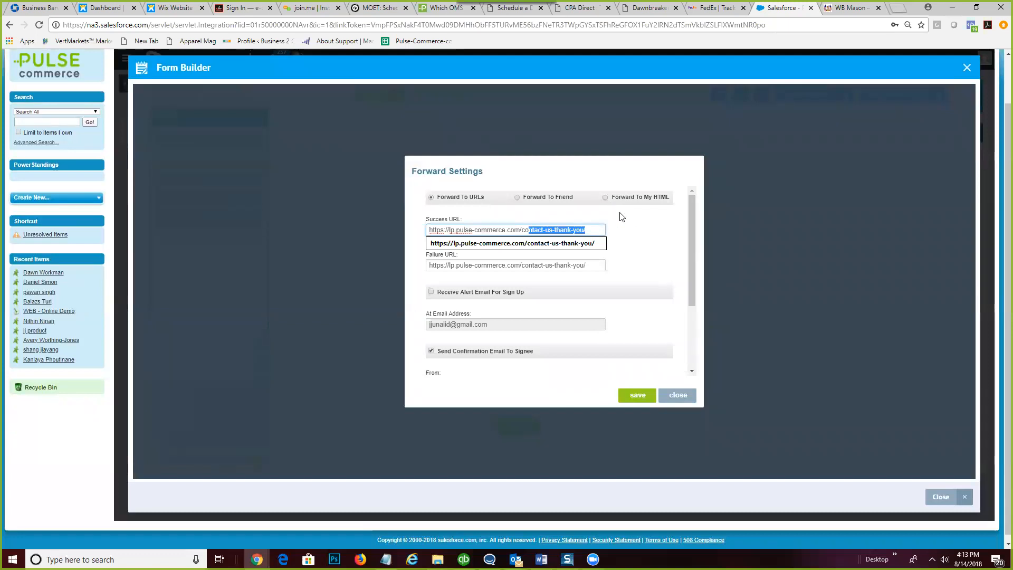
{"action": "left_click", "coordinate": [632, 236]}
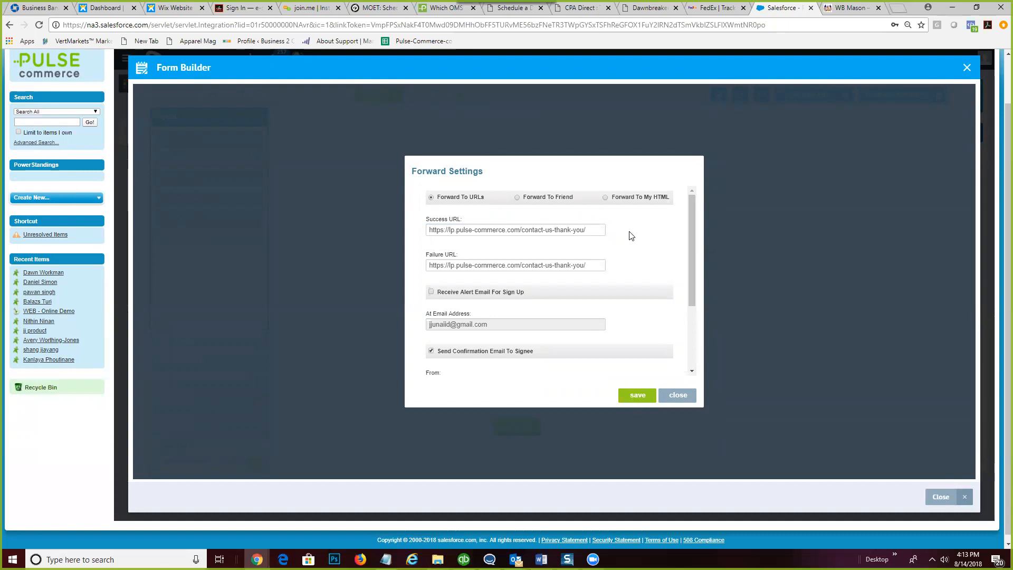
{"action": "scroll", "coordinate": [526, 315], "scroll_direction": "down", "scroll_amount": 3}
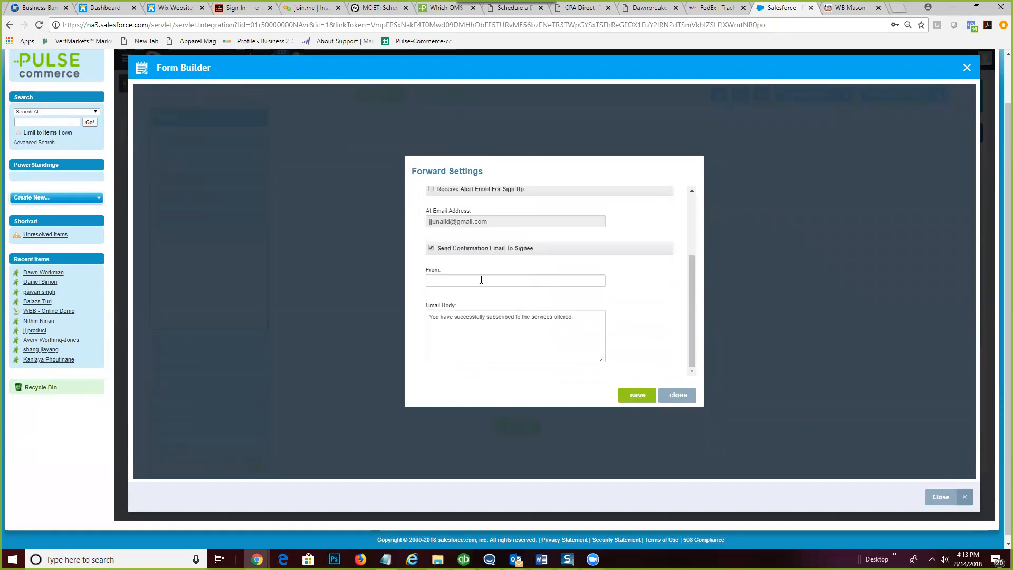
- Enter a pulse-commerce.com sender address in From and delete the default email body text
{"action": "left_click", "coordinate": [481, 280]}
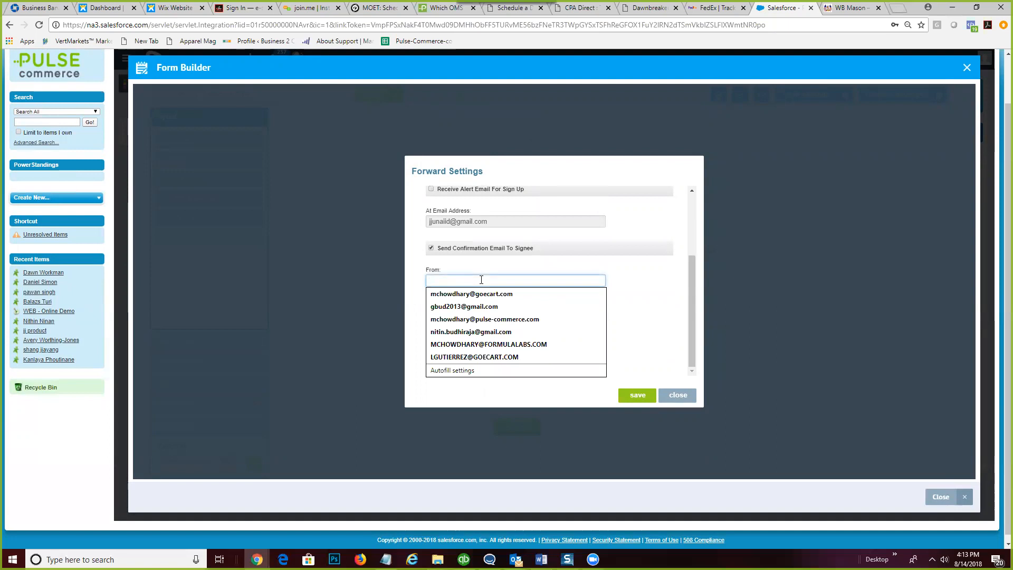
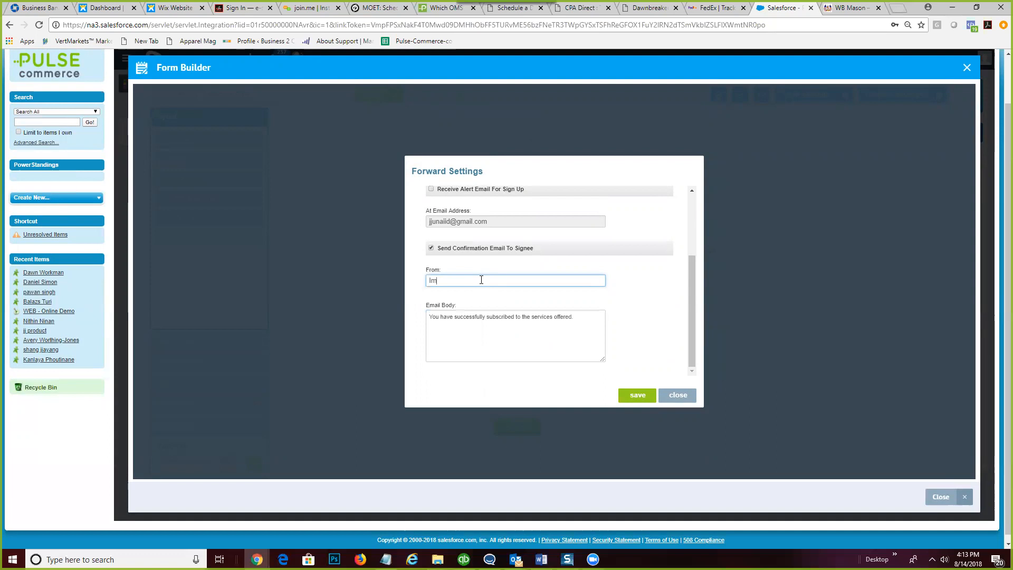
{"action": "left_click_drag", "start_coordinate": [580, 318], "coordinate": [433, 308]}
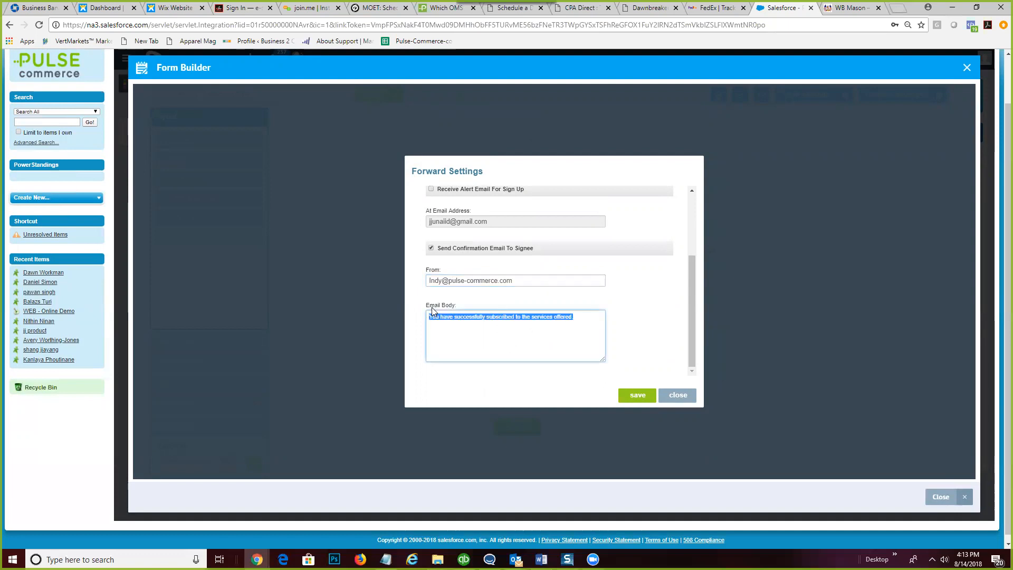
{"action": "key", "text": "BackSpace"}
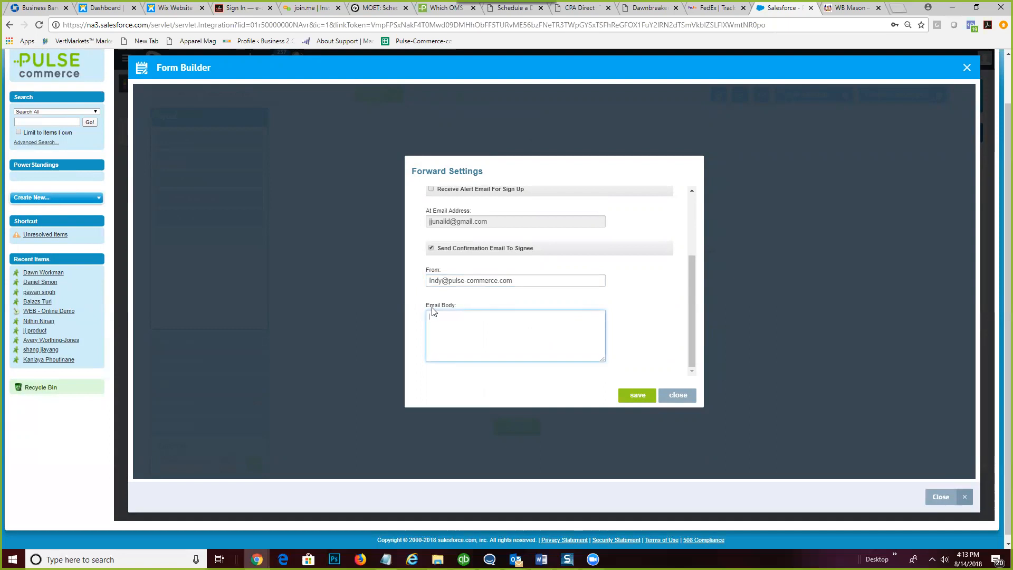
{"action": "mouse_move", "coordinate": [541, 560]}
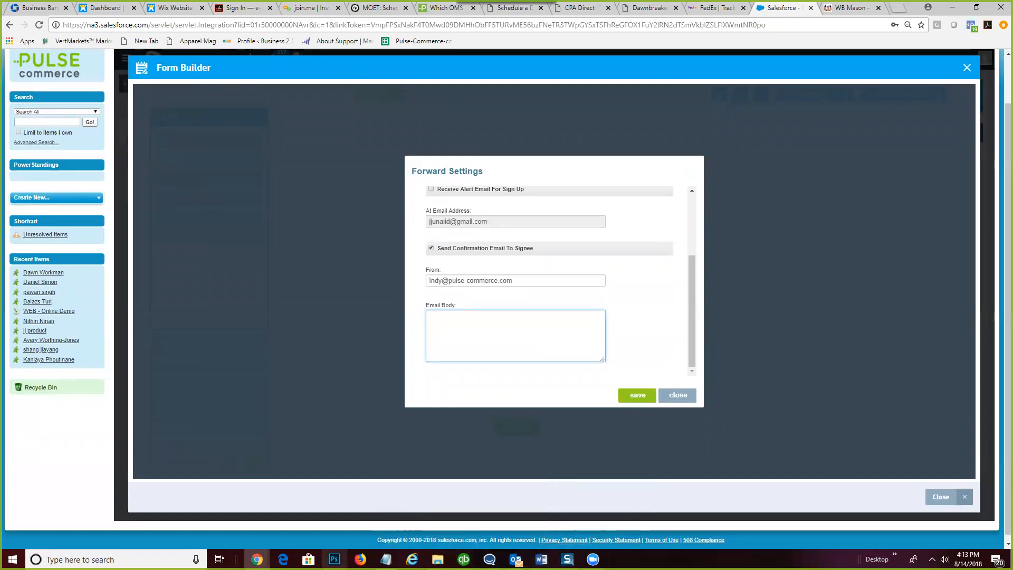
{"action": "mouse_move", "coordinate": [257, 559]}
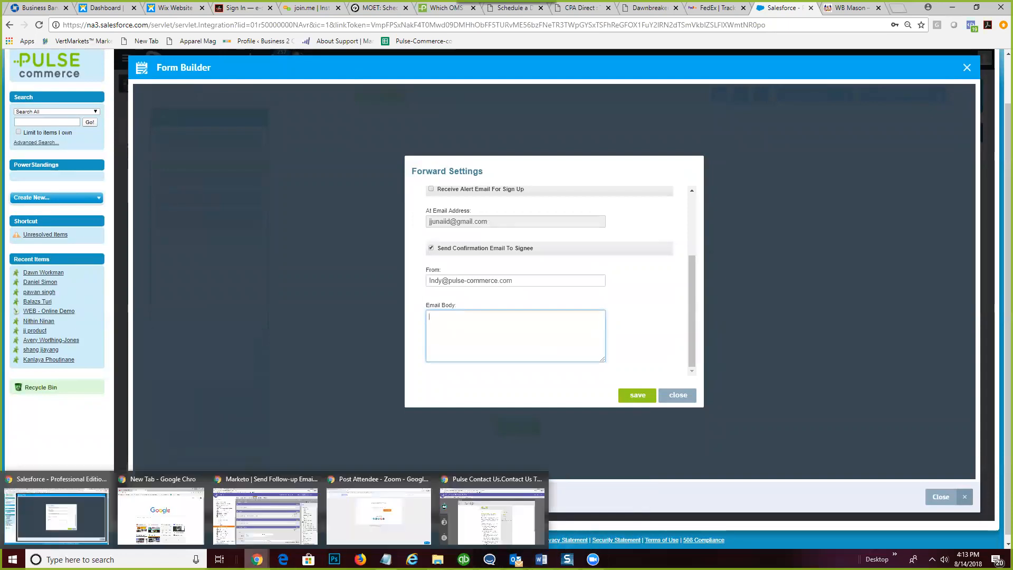
- Copy the body text of the Marketo Contact Us Thank You email preview
{"action": "left_click", "coordinate": [478, 526]}
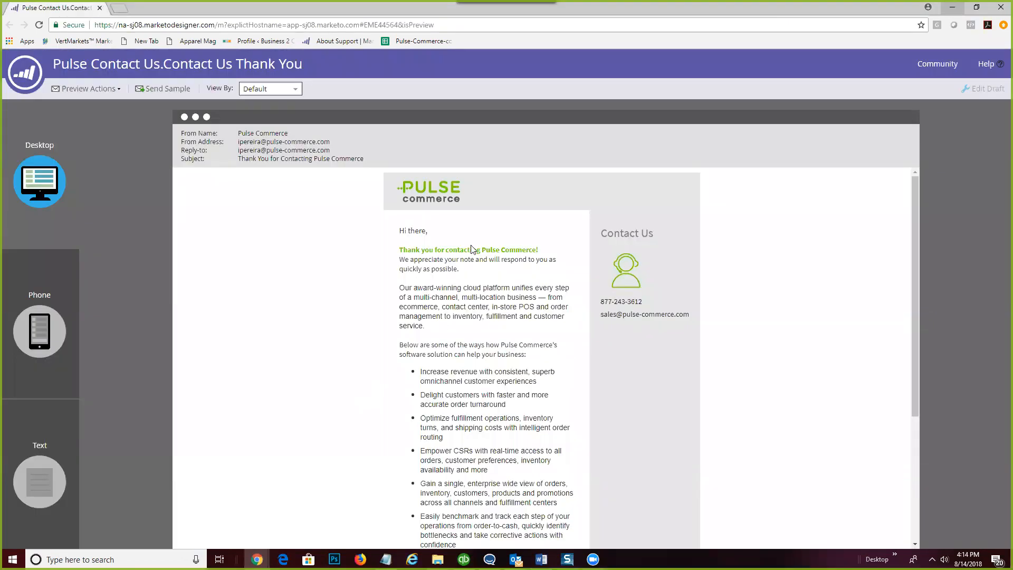
{"action": "scroll", "coordinate": [473, 244], "scroll_direction": "down", "scroll_amount": 3}
{"action": "scroll", "coordinate": [473, 245], "scroll_direction": "up", "scroll_amount": 3}
{"action": "left_click_drag", "start_coordinate": [399, 235], "coordinate": [509, 482]}
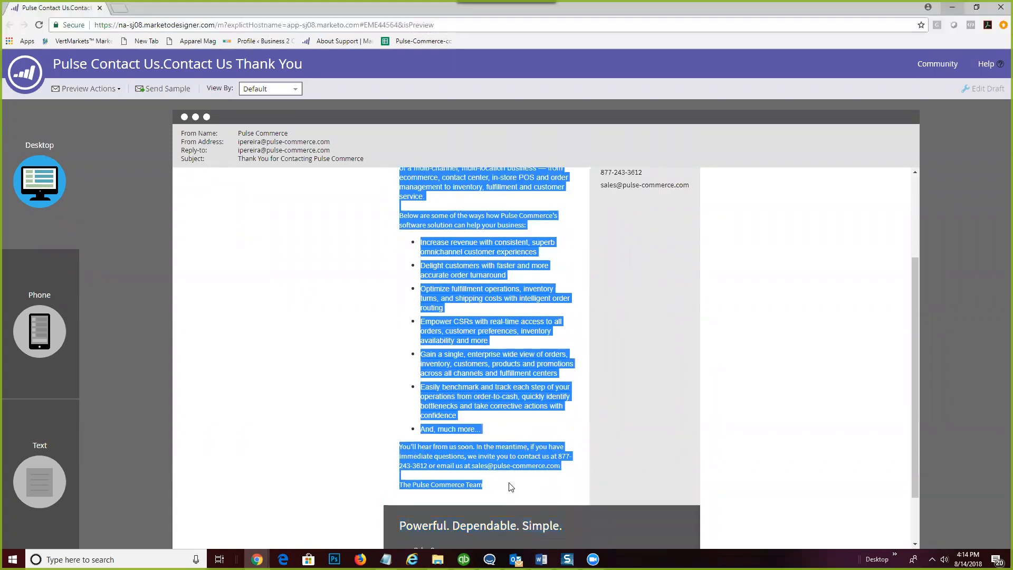
{"action": "scroll", "coordinate": [442, 237], "scroll_direction": "up", "scroll_amount": 1}
{"action": "scroll", "coordinate": [442, 241], "scroll_direction": "up", "scroll_amount": 2}
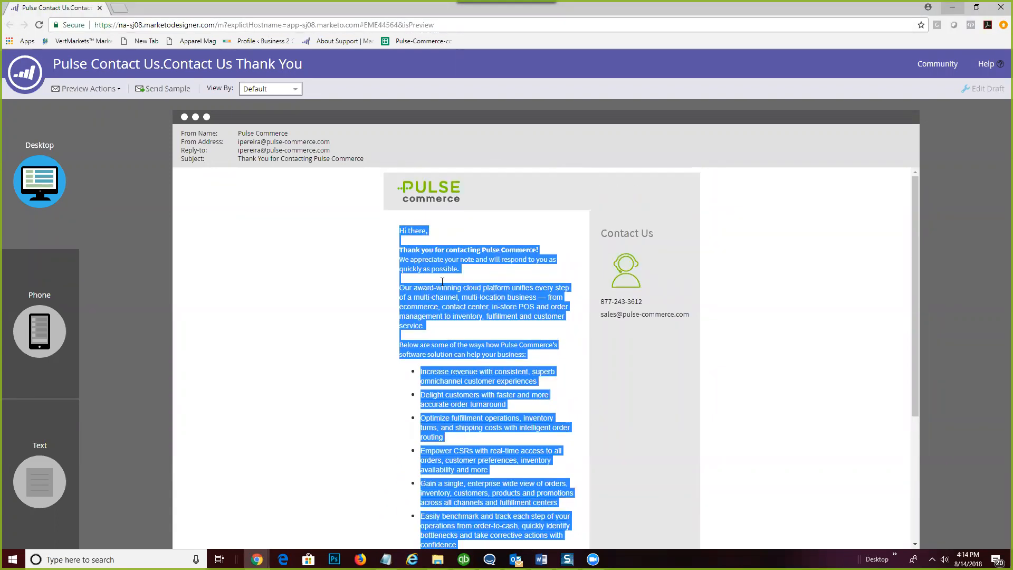
{"action": "right_click", "coordinate": [436, 258]}
{"action": "left_click", "coordinate": [474, 267]}
- Paste the text into the confirmation Email Body and remove the extra blank line near the end
{"action": "left_click", "coordinate": [953, 9]}
{"action": "key", "text": "ctrl+v"}
{"action": "scroll", "coordinate": [526, 350], "scroll_direction": "up", "scroll_amount": 1}
{"action": "scroll", "coordinate": [515, 353], "scroll_direction": "down", "scroll_amount": 1}
{"action": "left_click", "coordinate": [432, 339]}
{"action": "key", "text": "BackSpace"}
{"action": "key", "text": "BackSpace"}
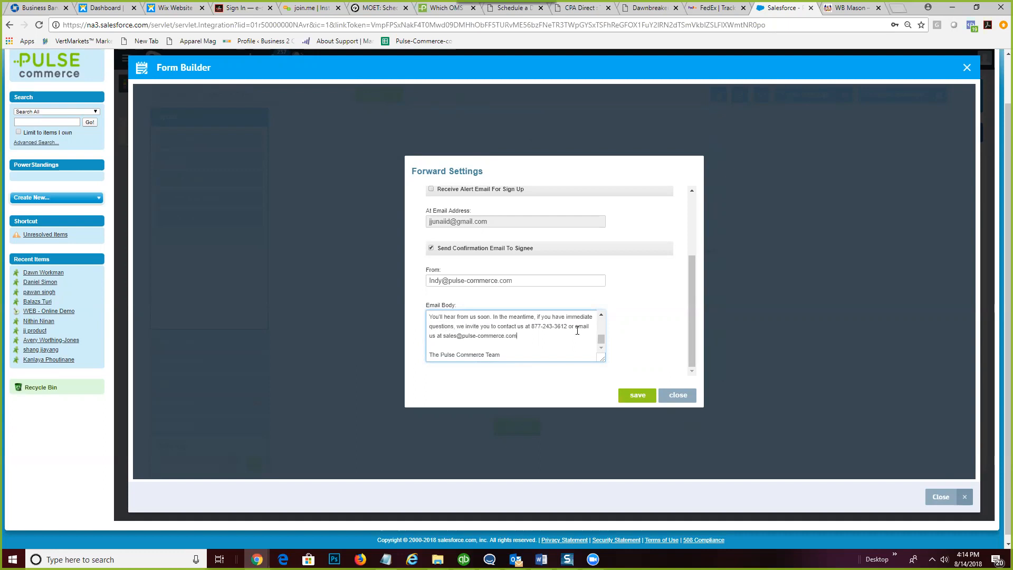
- Remove the blank lines after the 'Hi there,' greeting in the email body
{"action": "scroll", "coordinate": [577, 331], "scroll_direction": "up", "scroll_amount": 2}
{"action": "scroll", "coordinate": [573, 336], "scroll_direction": "up", "scroll_amount": 3}
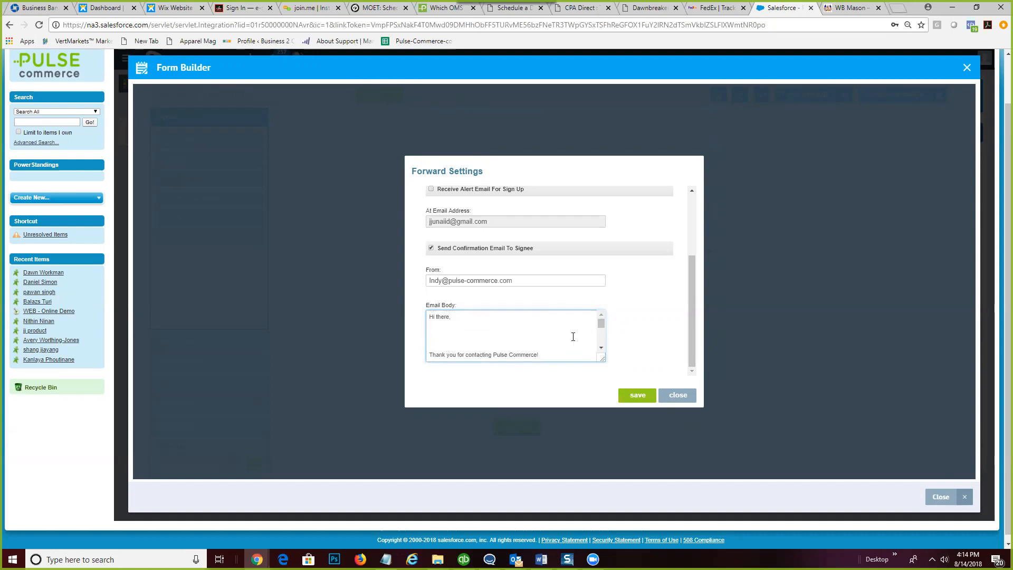
{"action": "left_click", "coordinate": [431, 336]}
{"action": "key", "text": "BackSpace"}
{"action": "key", "text": "BackSpace"}
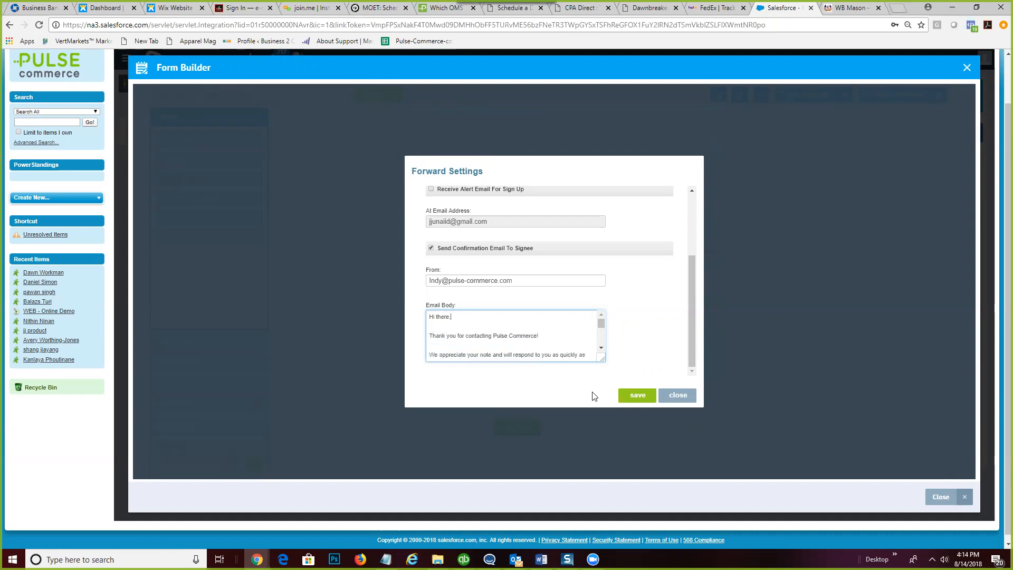
- Add a blank line after the 'And, much more...' line
{"action": "left_click_drag", "start_coordinate": [603, 363], "coordinate": [718, 433]}
{"action": "scroll", "coordinate": [659, 295], "scroll_direction": "down", "scroll_amount": 2}
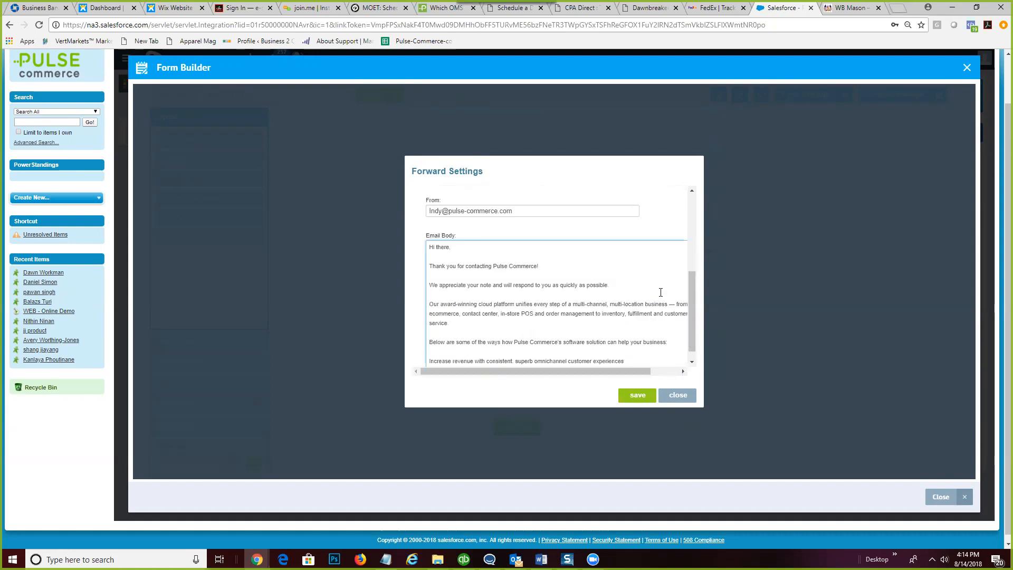
{"action": "scroll", "coordinate": [660, 292], "scroll_direction": "down", "scroll_amount": 1}
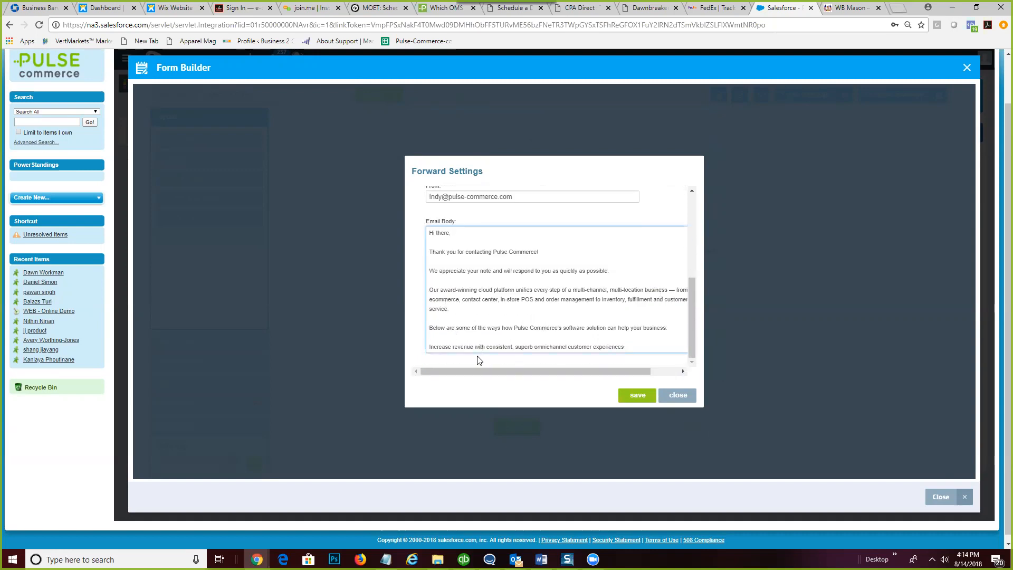
{"action": "scroll", "coordinate": [494, 327], "scroll_direction": "down", "scroll_amount": 1}
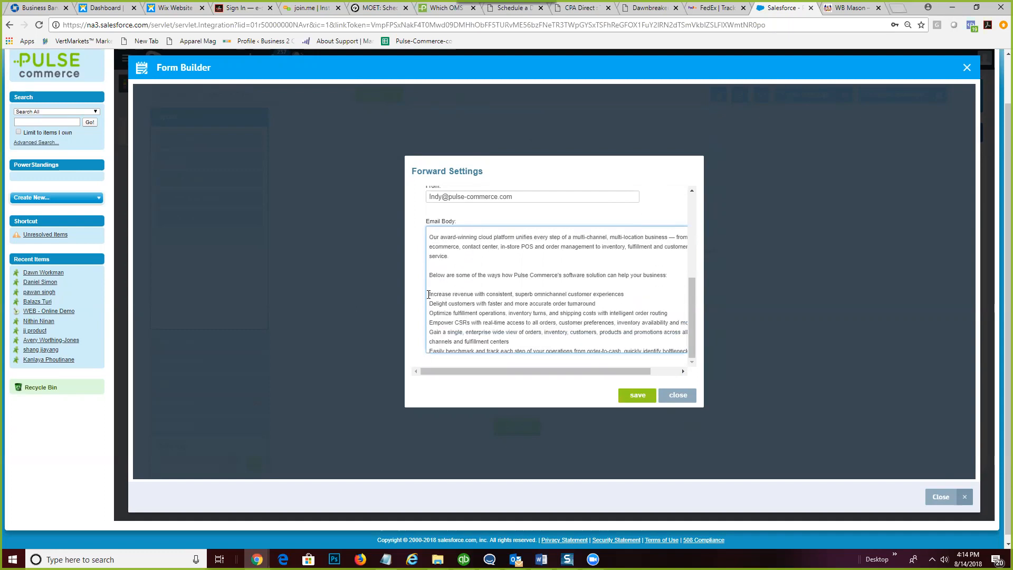
{"action": "left_click_drag", "start_coordinate": [429, 294], "coordinate": [490, 331]}
{"action": "scroll", "coordinate": [490, 328], "scroll_direction": "down", "scroll_amount": 1}
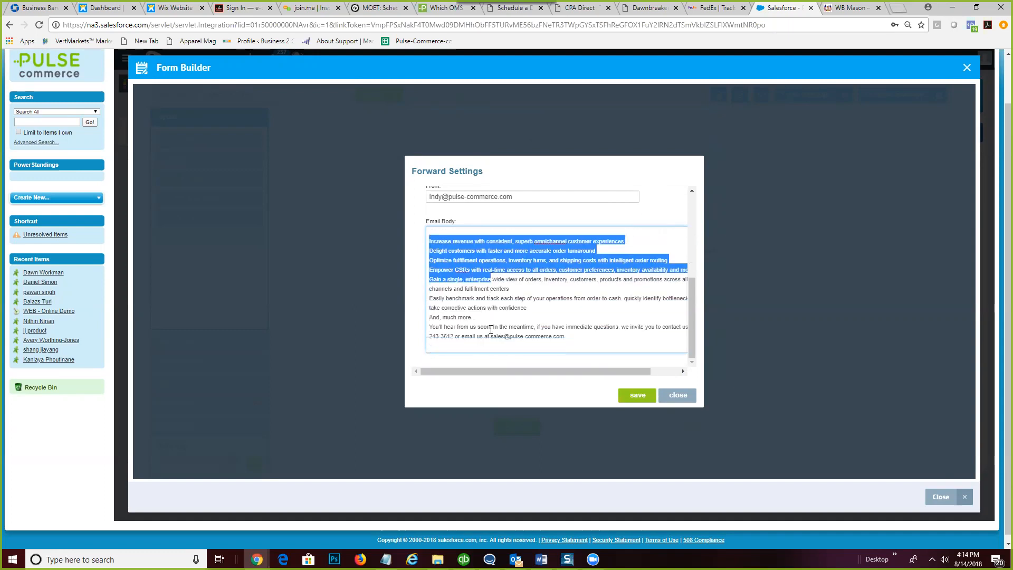
{"action": "left_click", "coordinate": [483, 320]}
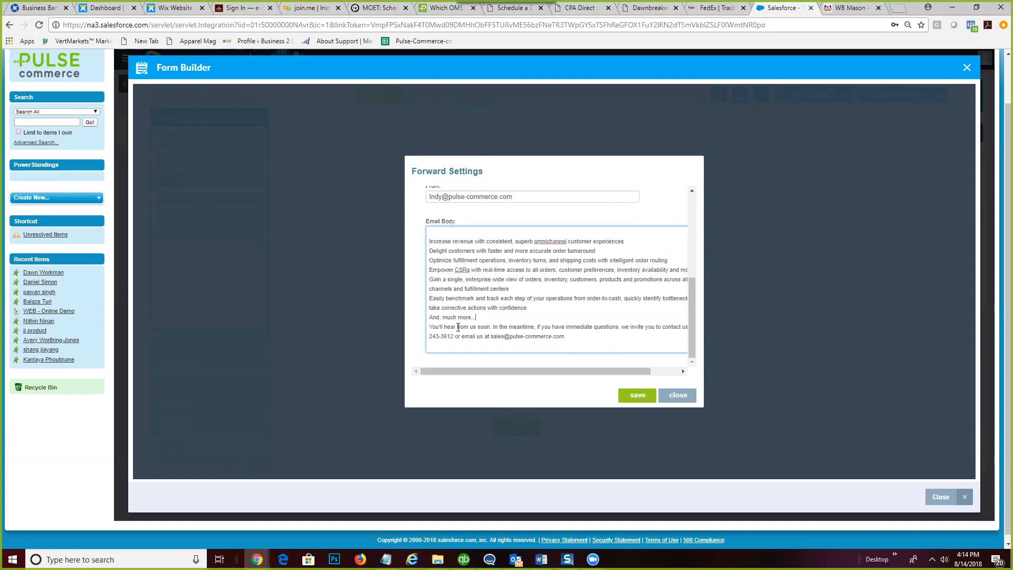
{"action": "key", "text": "Return"}
{"action": "scroll", "coordinate": [507, 348], "scroll_direction": "down", "scroll_amount": 1}
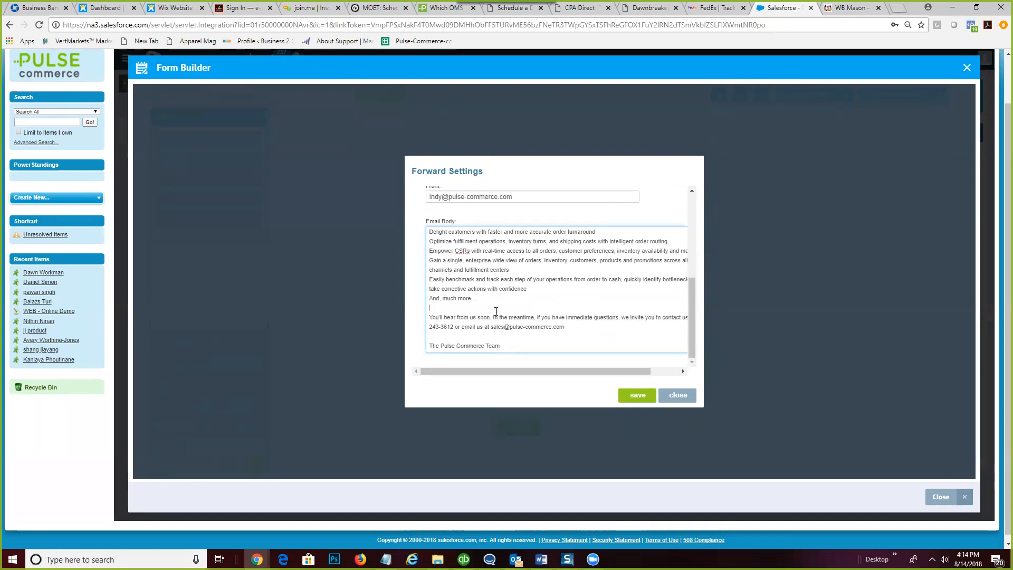
{"action": "scroll", "coordinate": [498, 312], "scroll_direction": "up", "scroll_amount": 3}
{"action": "scroll", "coordinate": [507, 331], "scroll_direction": "down", "scroll_amount": 2}
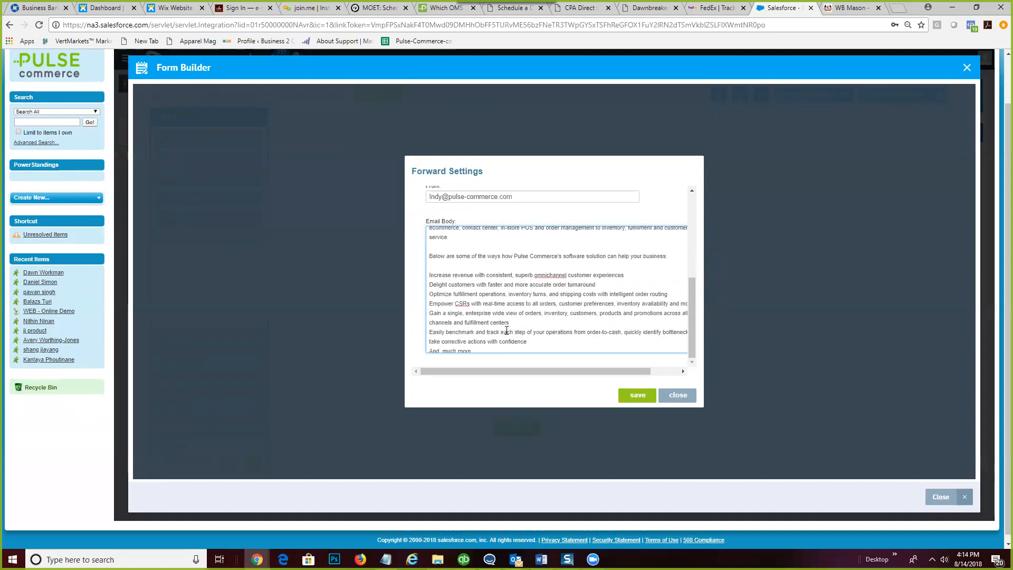
{"action": "scroll", "coordinate": [503, 317], "scroll_direction": "down", "scroll_amount": 2}
- Prefix a dash to each benefit line, from 'Increase revenue' through 'Easily benchmark' and 'And, much more'
{"action": "left_click_drag", "start_coordinate": [474, 298], "coordinate": [427, 293]}
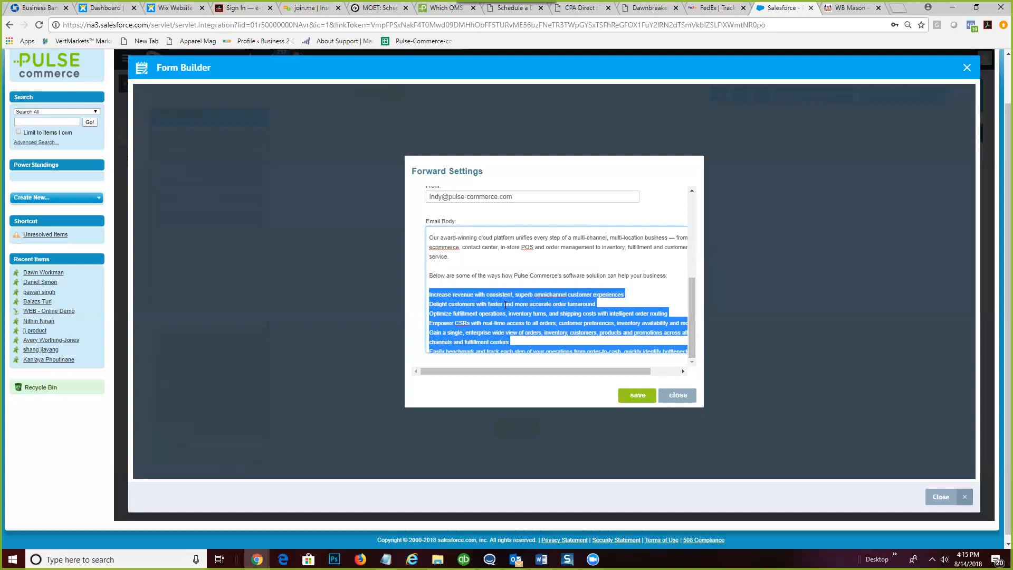
{"action": "left_click", "coordinate": [431, 294]}
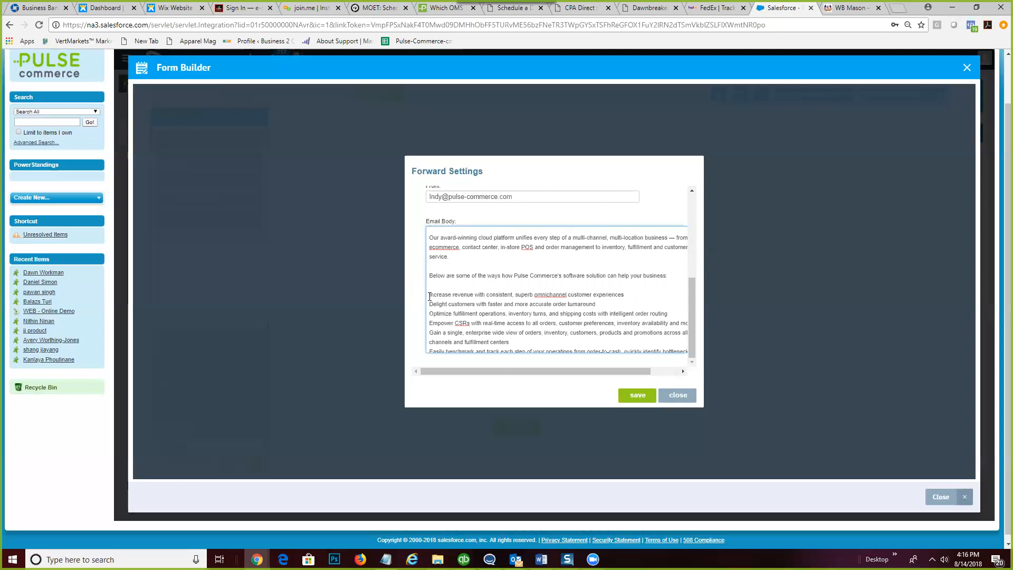
{"action": "scroll", "coordinate": [526, 288], "scroll_direction": "down", "scroll_amount": 3}
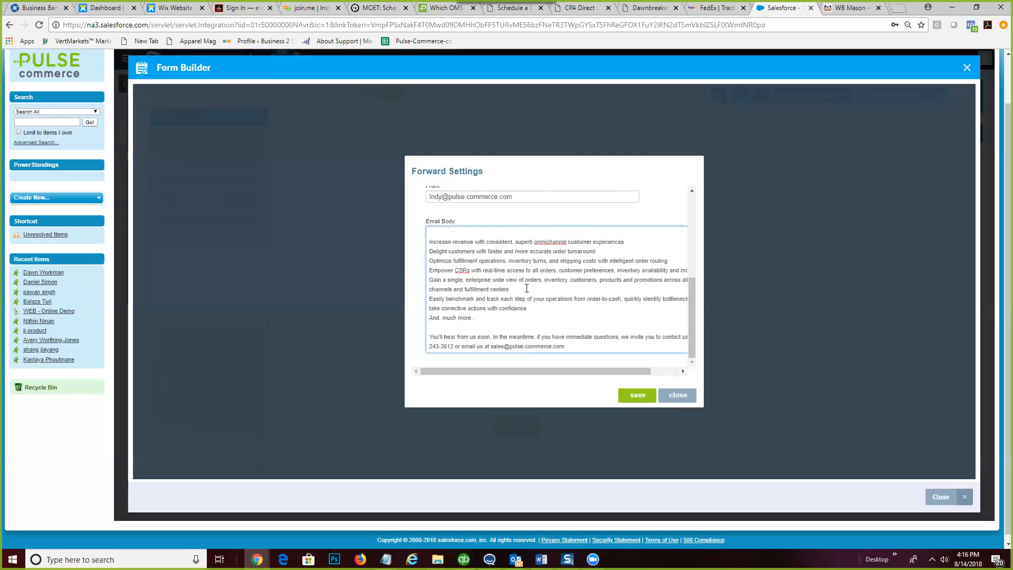
{"action": "scroll", "coordinate": [526, 288], "scroll_direction": "down", "scroll_amount": 1}
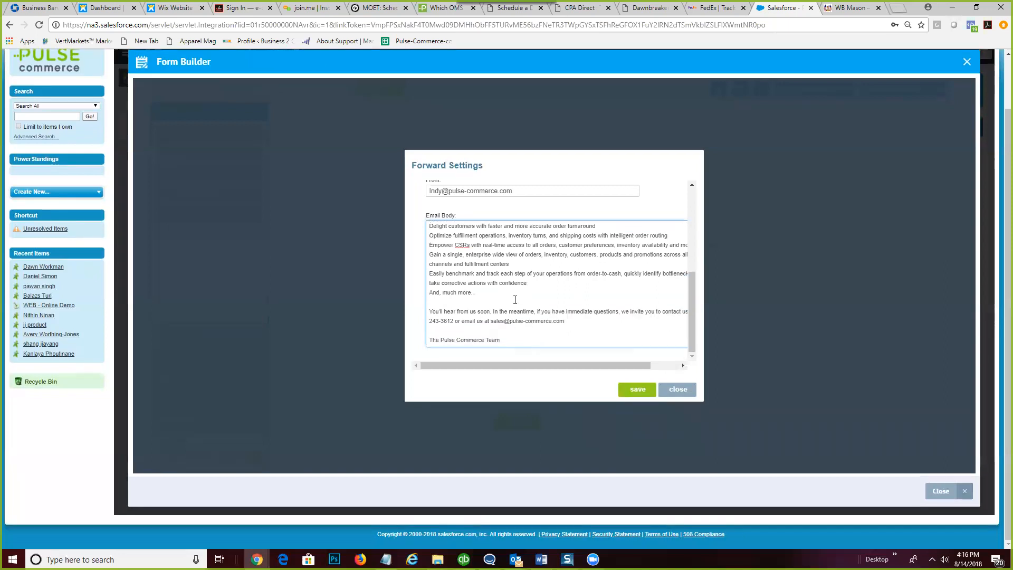
{"action": "scroll", "coordinate": [515, 300], "scroll_direction": "up", "scroll_amount": 5}
{"action": "scroll", "coordinate": [671, 288], "scroll_direction": "down", "scroll_amount": 1}
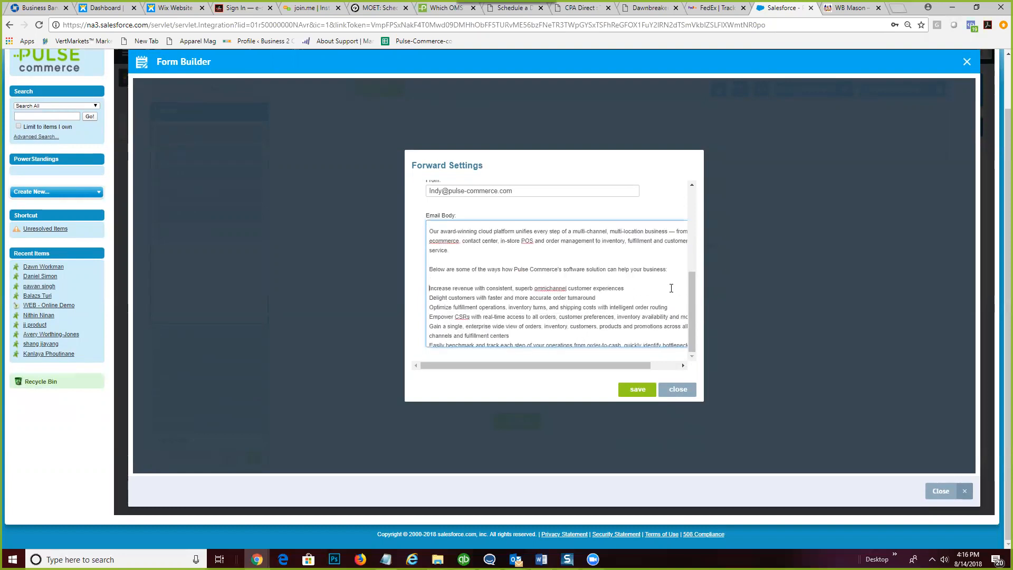
{"action": "left_click", "coordinate": [429, 289]}
{"action": "type", "text": "-"}
{"action": "left_click", "coordinate": [430, 299]}
{"action": "type", "text": "-"}
{"action": "left_click", "coordinate": [429, 308]}
{"action": "type", "text": "-"}
{"action": "left_click", "coordinate": [430, 317]}
{"action": "type", "text": "-"}
{"action": "left_click", "coordinate": [430, 327]}
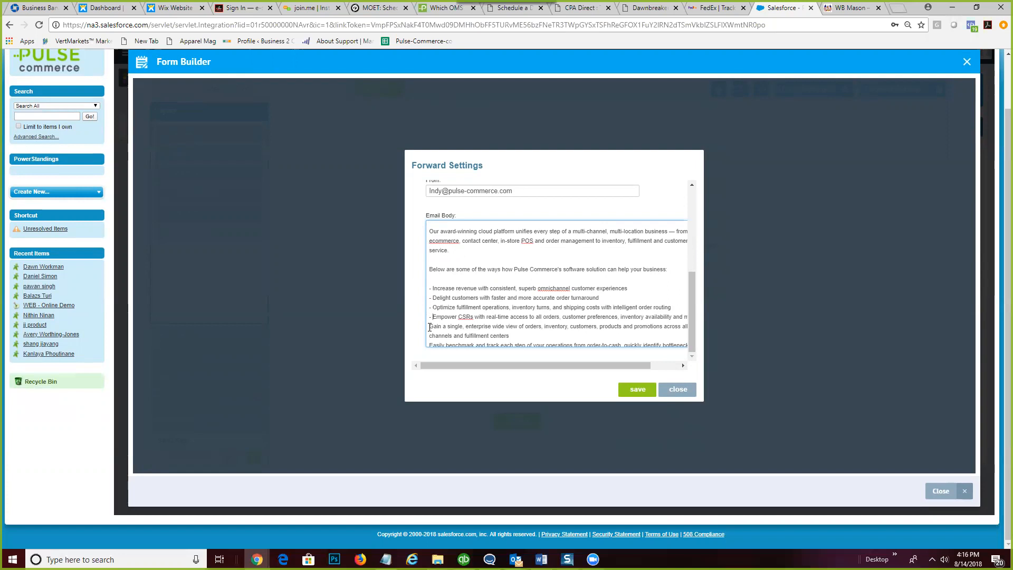
{"action": "type", "text": "-"}
{"action": "scroll", "coordinate": [467, 324], "scroll_direction": "down", "scroll_amount": 1}
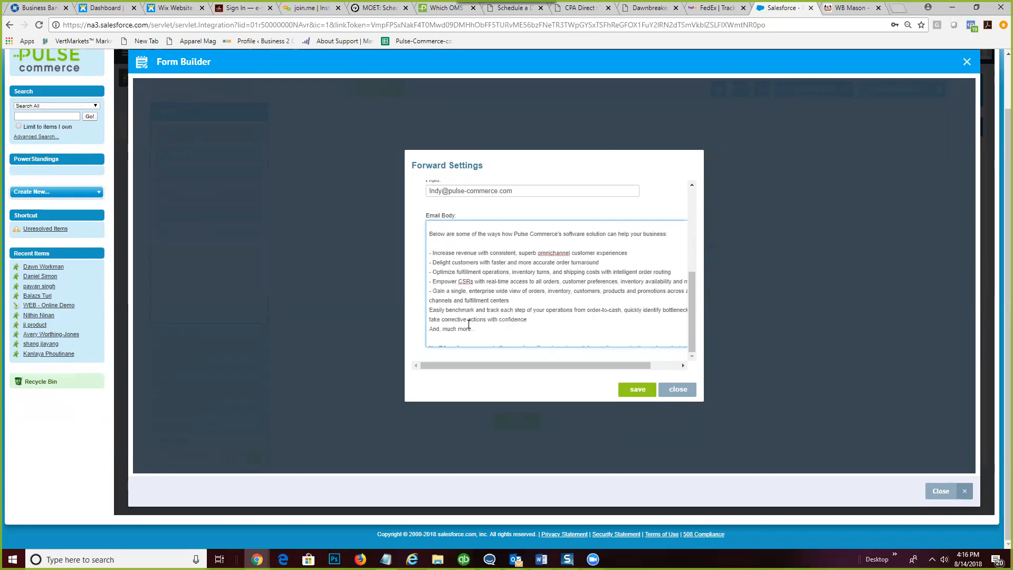
{"action": "left_click", "coordinate": [430, 291]}
{"action": "type", "text": "-"}
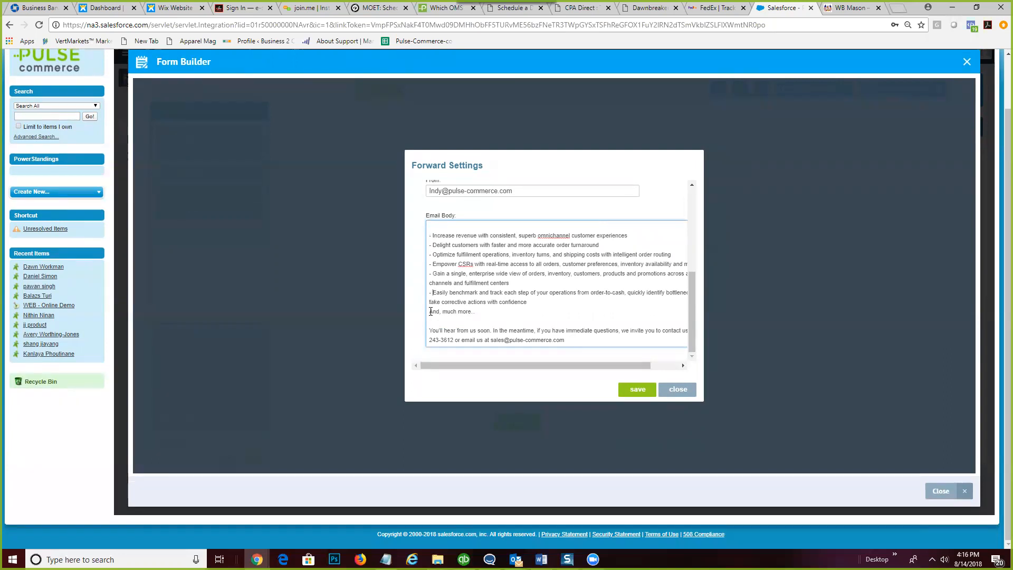
{"action": "left_click", "coordinate": [429, 312]}
{"action": "type", "text": "-"}
{"action": "scroll", "coordinate": [527, 330], "scroll_direction": "down", "scroll_amount": 1}
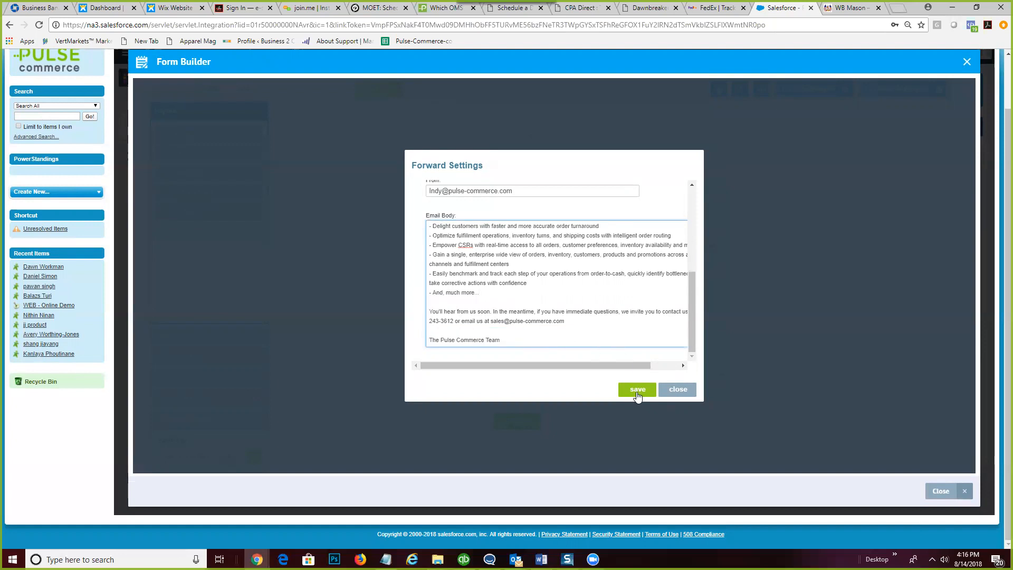
{"action": "scroll", "coordinate": [604, 322], "scroll_direction": "up", "scroll_amount": 1}
{"action": "scroll", "coordinate": [609, 312], "scroll_direction": "up", "scroll_amount": 5}
{"action": "scroll", "coordinate": [608, 314], "scroll_direction": "down", "scroll_amount": 3}
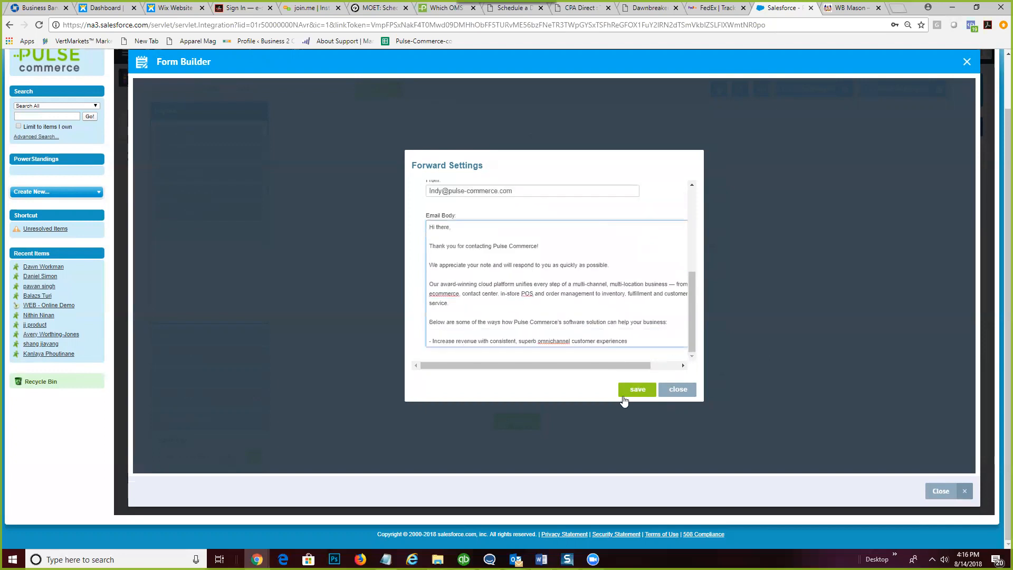
- Save the Forward Settings with signee confirmation enabled, review them, and save again
{"action": "left_click", "coordinate": [634, 390]}
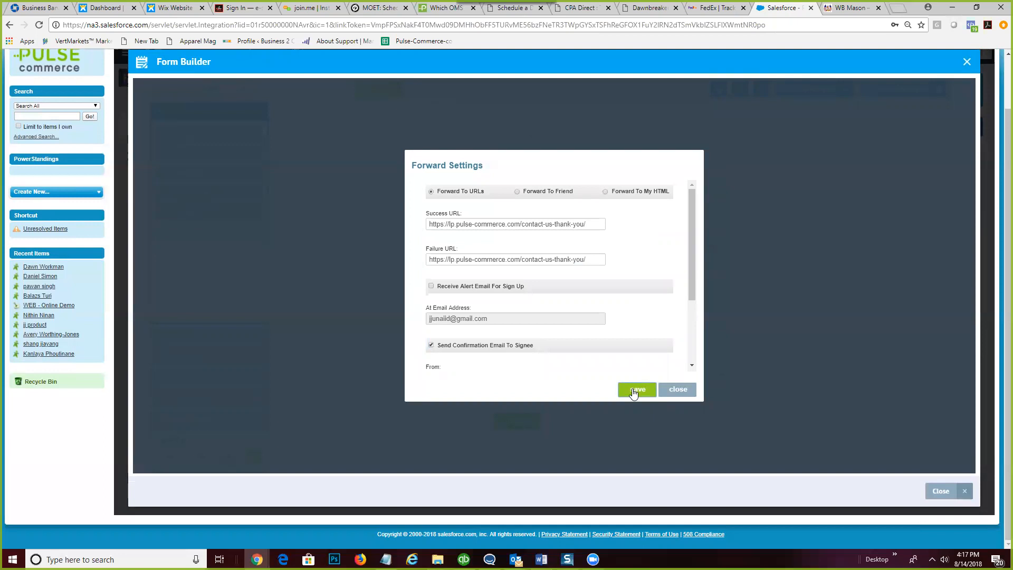
{"action": "scroll", "coordinate": [606, 325], "scroll_direction": "down", "scroll_amount": 4}
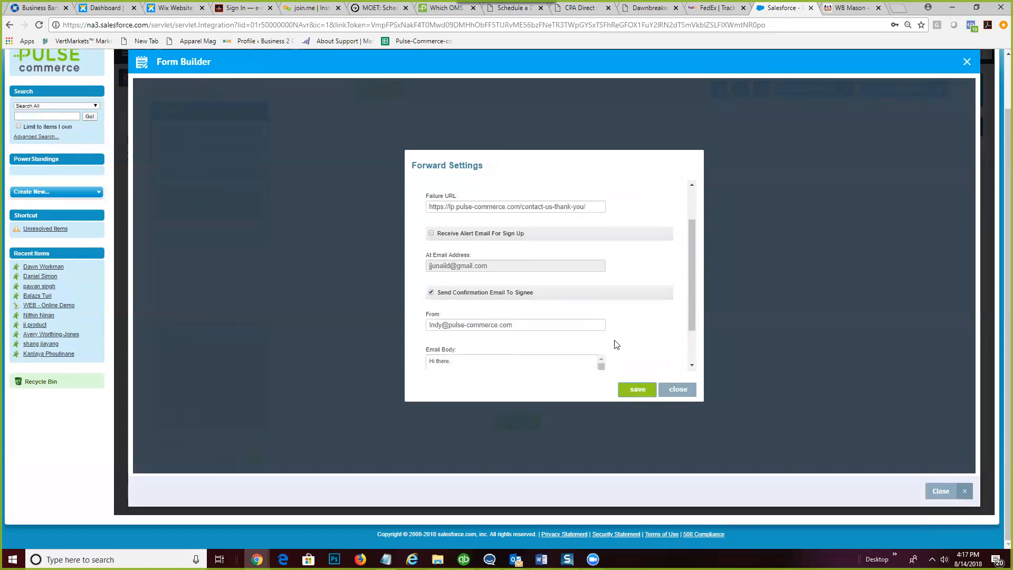
{"action": "scroll", "coordinate": [617, 345], "scroll_direction": "up", "scroll_amount": 2}
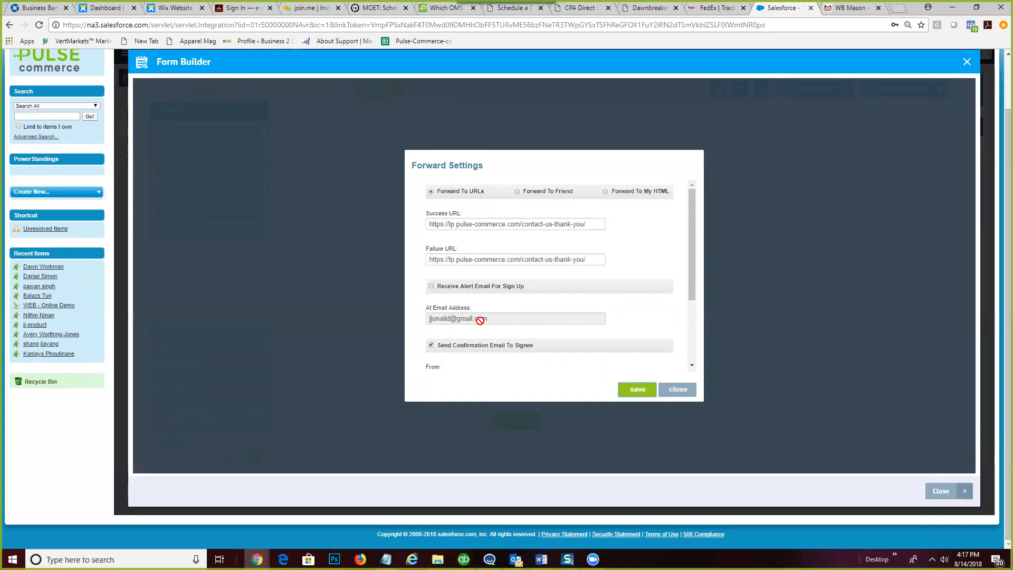
{"action": "scroll", "coordinate": [524, 320], "scroll_direction": "up", "scroll_amount": 1}
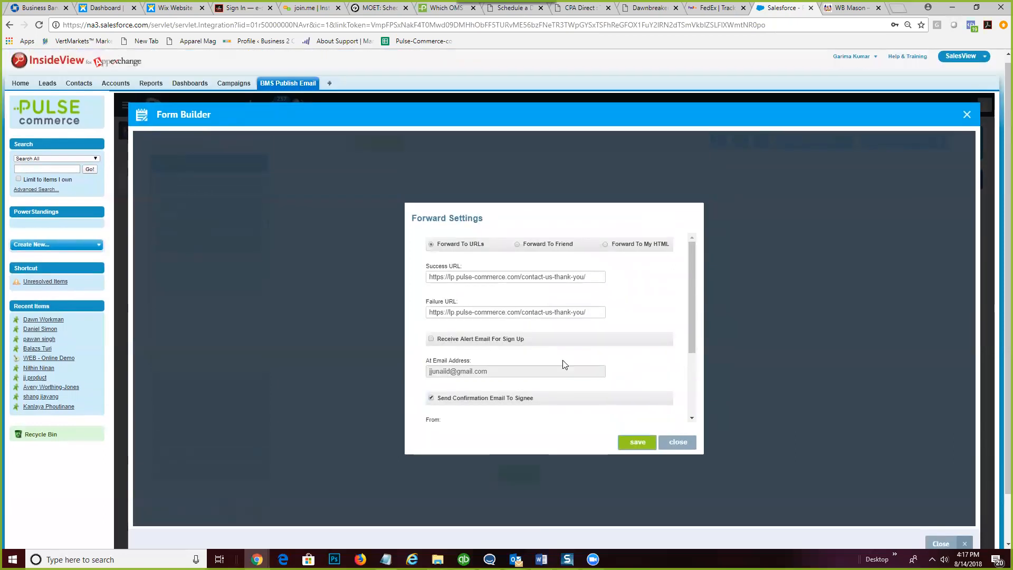
{"action": "scroll", "coordinate": [563, 362], "scroll_direction": "down", "scroll_amount": 2}
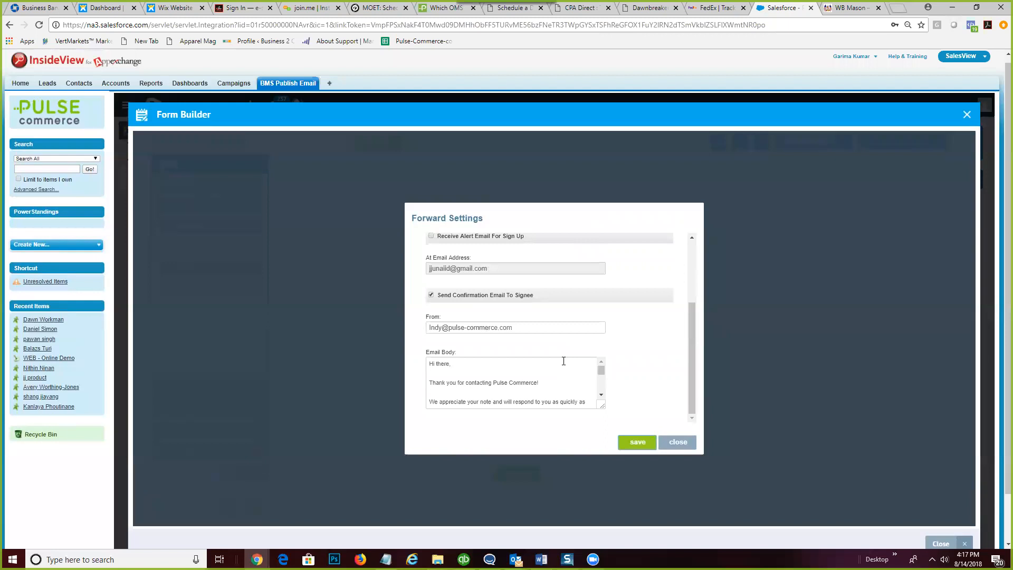
{"action": "scroll", "coordinate": [563, 361], "scroll_direction": "down", "scroll_amount": 2}
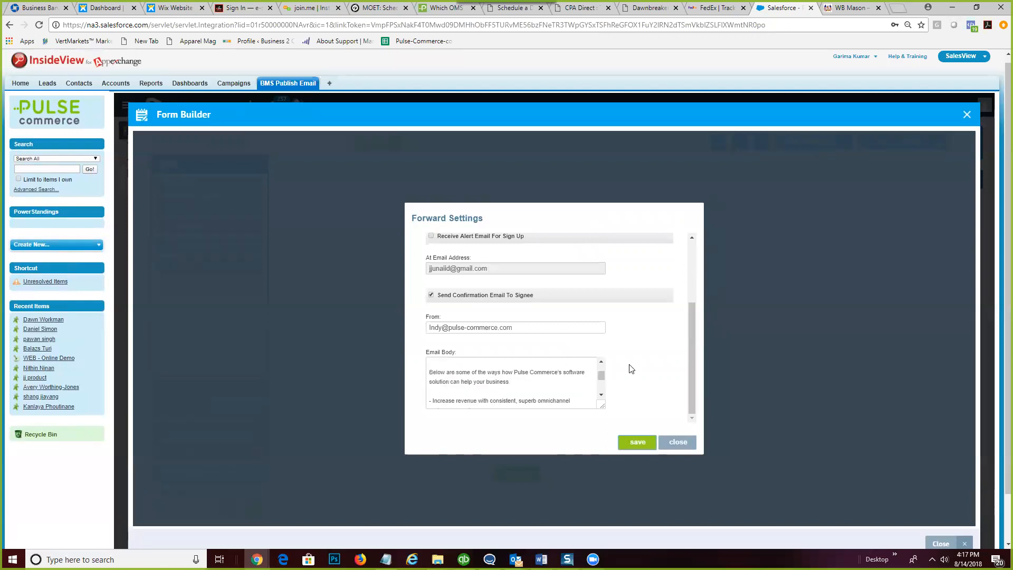
{"action": "scroll", "coordinate": [635, 372], "scroll_direction": "down", "scroll_amount": 1}
{"action": "scroll", "coordinate": [634, 333], "scroll_direction": "up", "scroll_amount": 2}
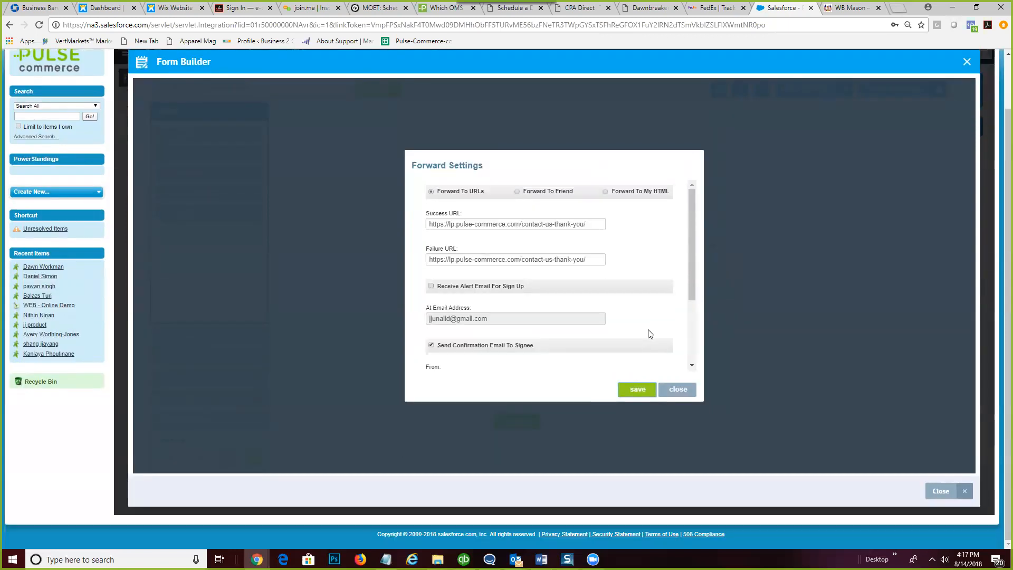
{"action": "scroll", "coordinate": [650, 334], "scroll_direction": "up", "scroll_amount": 1}
{"action": "left_click", "coordinate": [637, 442]}
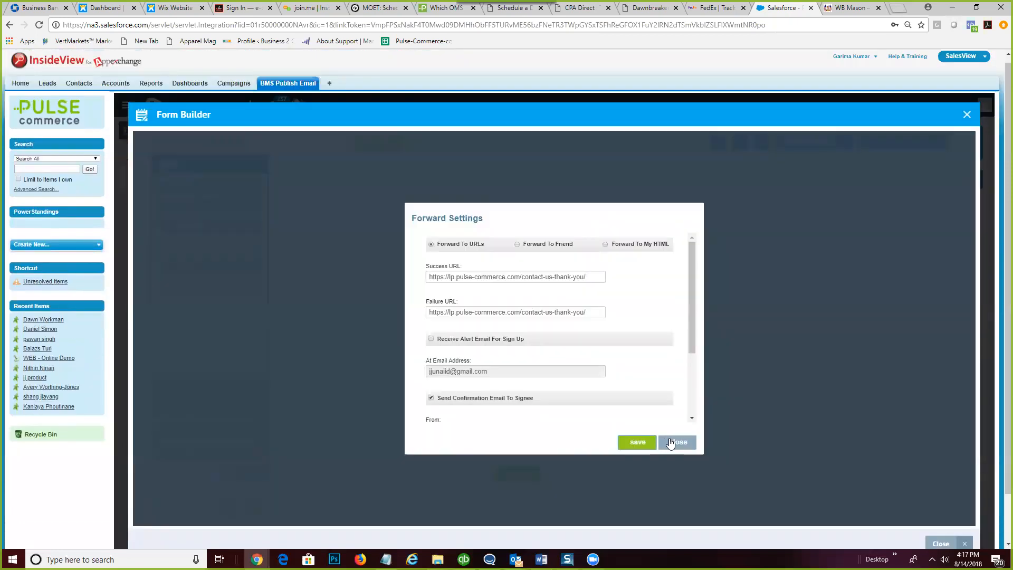
{"action": "left_click", "coordinate": [670, 442]}
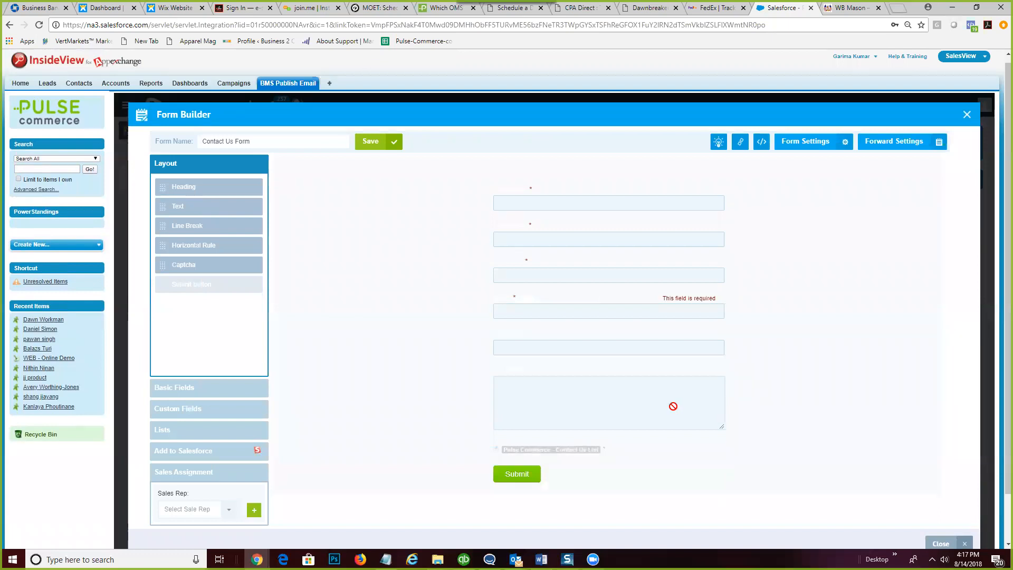
- Drag the Last Name field up to second place in the Contact Us Form
{"action": "left_click_drag", "start_coordinate": [647, 281], "coordinate": [649, 272]}
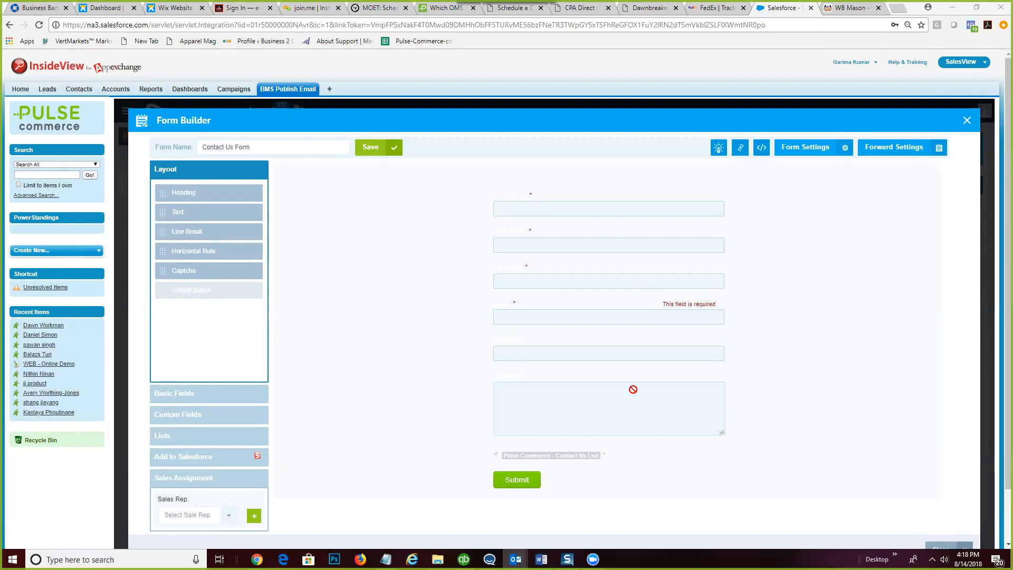
- Close the Form Builder to return to the Signup Forms list
{"action": "left_click", "coordinate": [970, 120]}
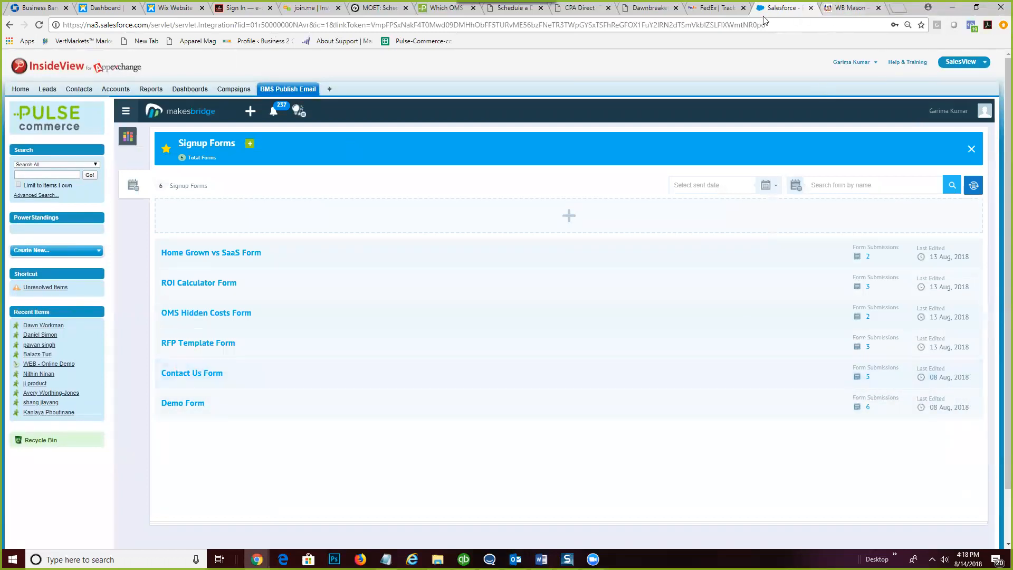
- Load pulse-commerce.com in a new Chrome tab
{"action": "left_click", "coordinate": [639, 11]}
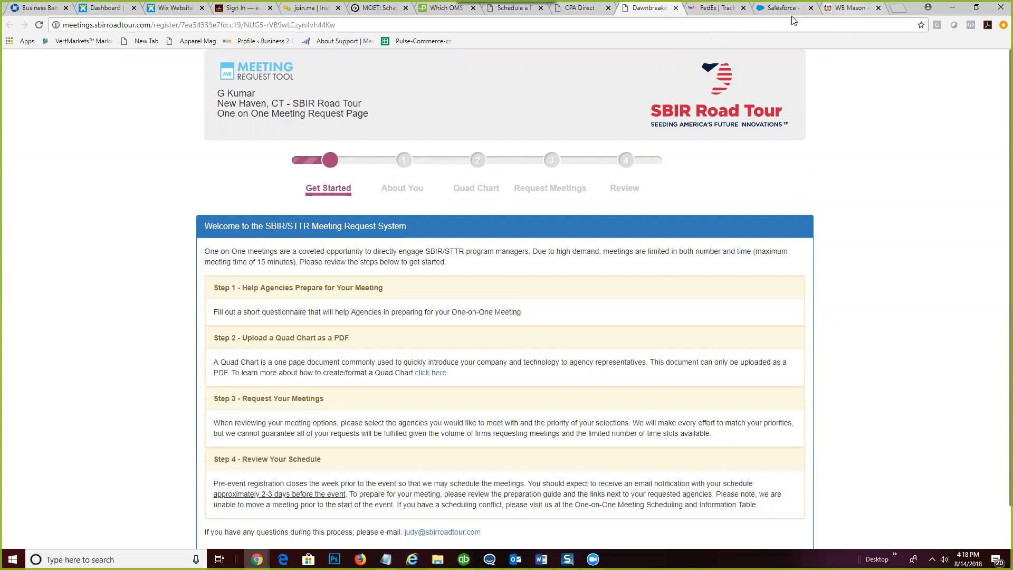
{"action": "left_click", "coordinate": [775, 12]}
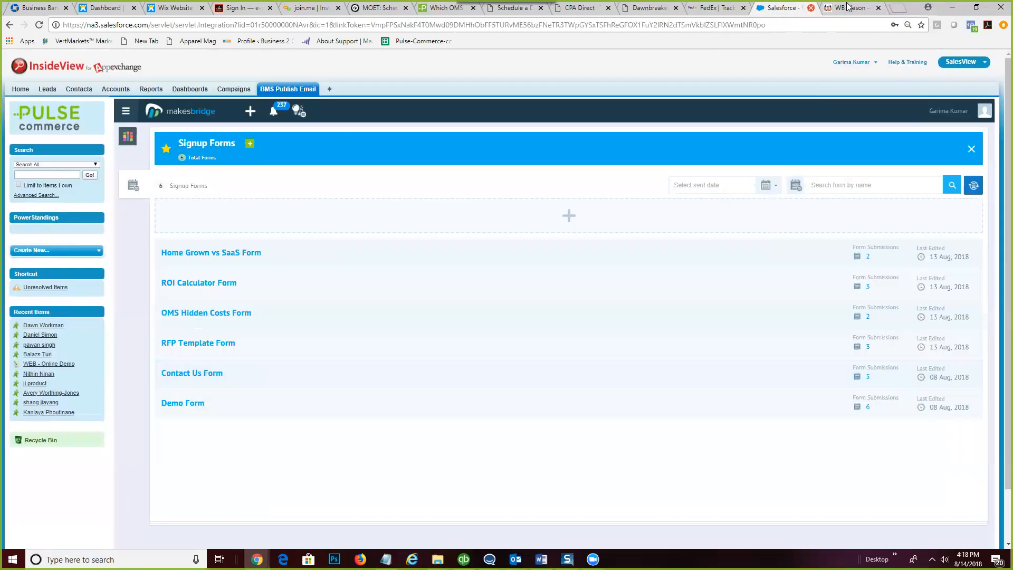
{"action": "left_click", "coordinate": [895, 10]}
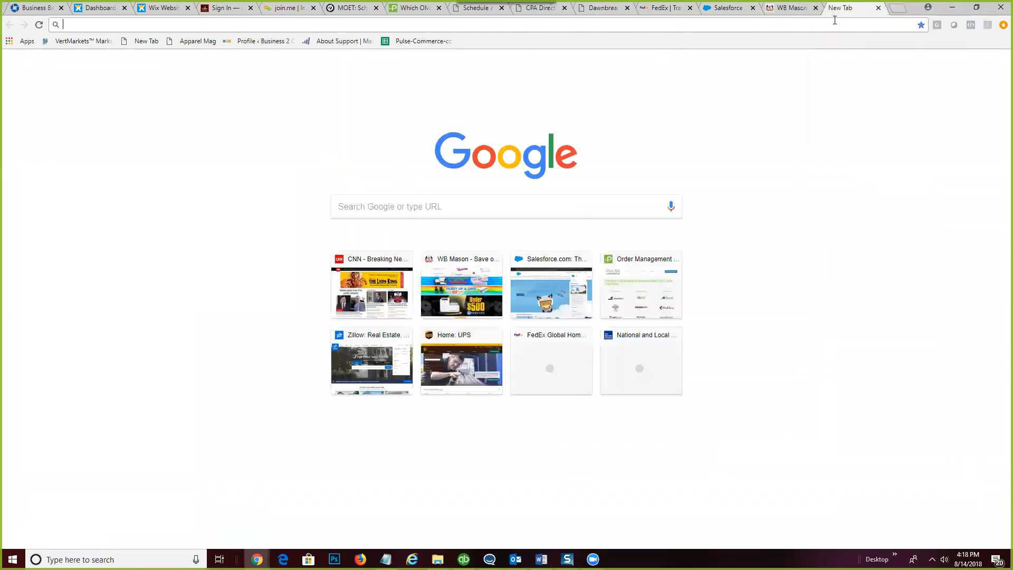
{"action": "type", "text": "moet"}
{"action": "key", "text": "BackSpace"}
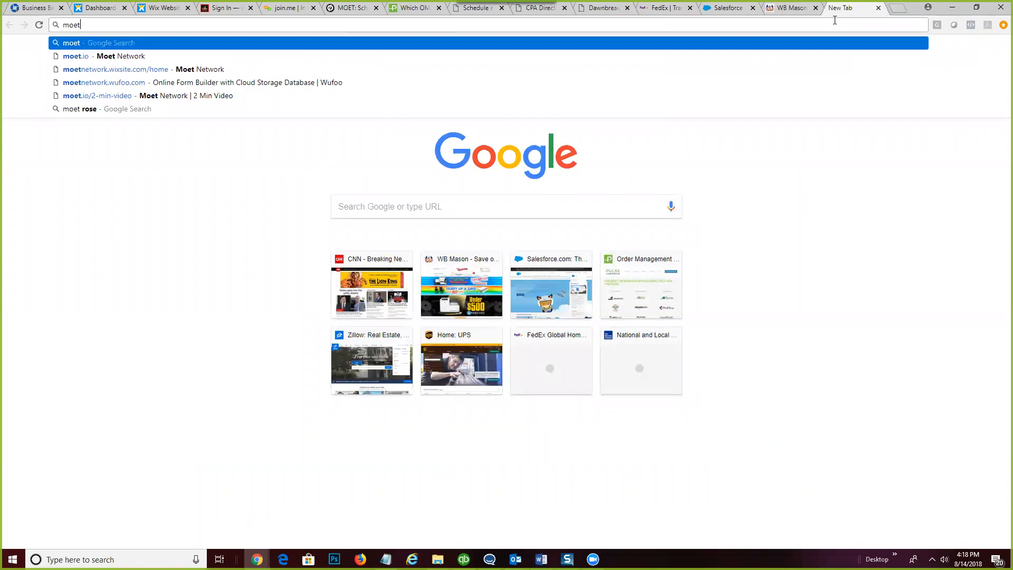
{"action": "key", "text": "BackSpace"}
{"action": "key", "text": "BackSpace"}
{"action": "key", "text": "BackSpace"}
{"action": "key", "text": "BackSpace"}
{"action": "type", "text": "pulse-c"}
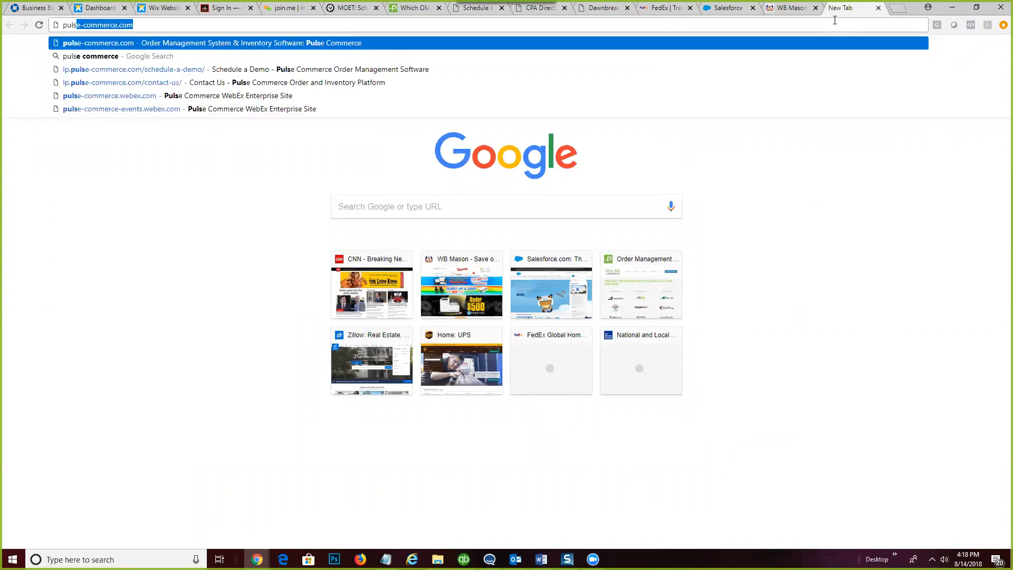
{"action": "type", "text": "om"}
{"action": "key", "text": "Return"}
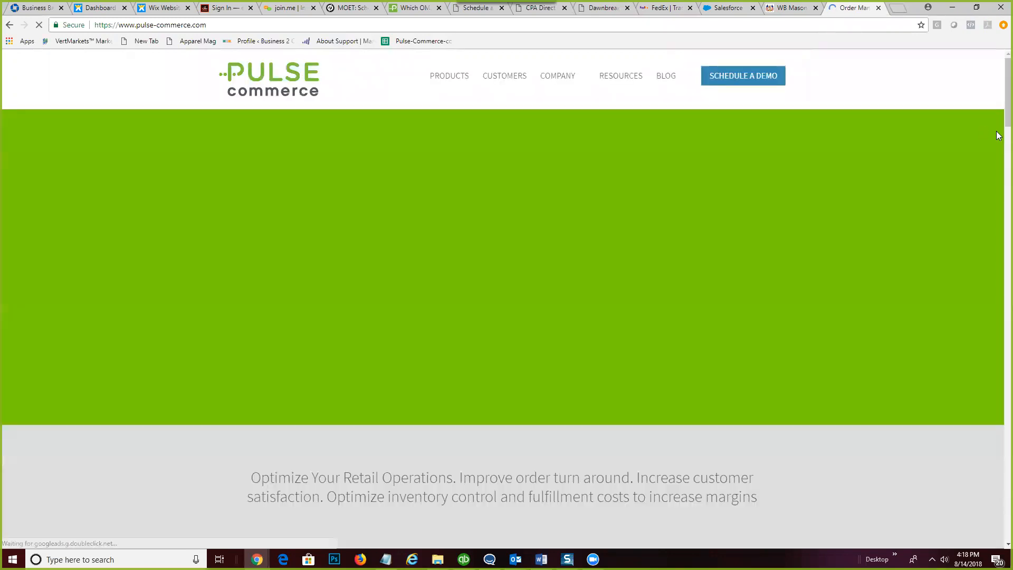
- Scroll down to the footer and open the Pulse Commerce Contact Us page
{"action": "scroll", "coordinate": [998, 158], "scroll_direction": "down", "scroll_amount": 20}
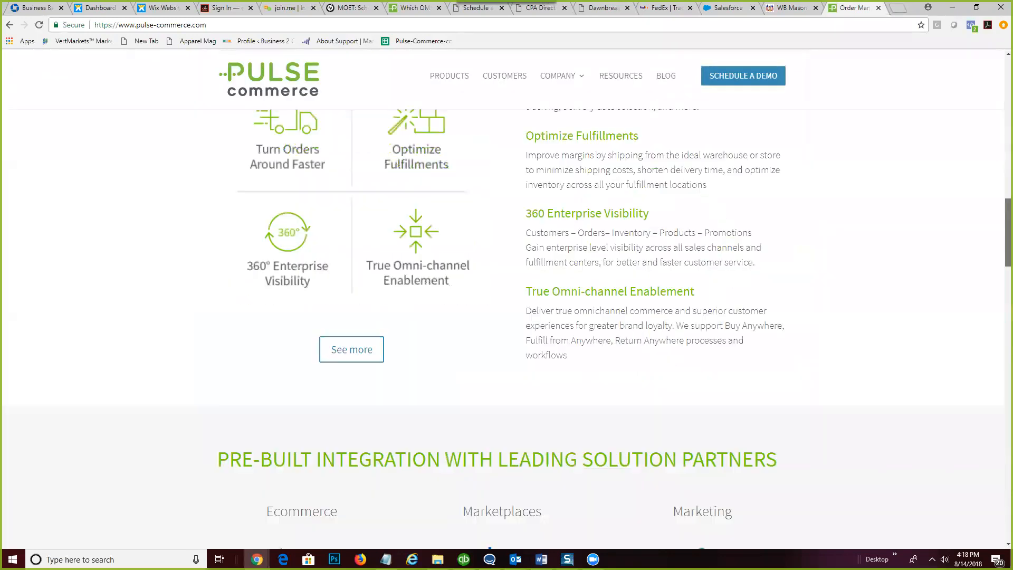
{"action": "scroll", "coordinate": [852, 520], "scroll_direction": "down", "scroll_amount": 3}
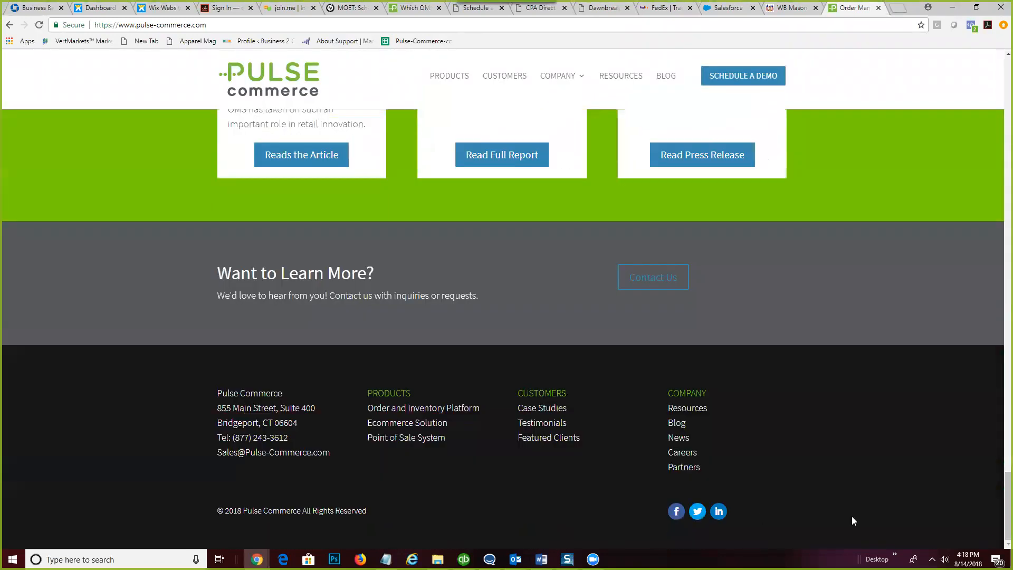
{"action": "left_click", "coordinate": [637, 277]}
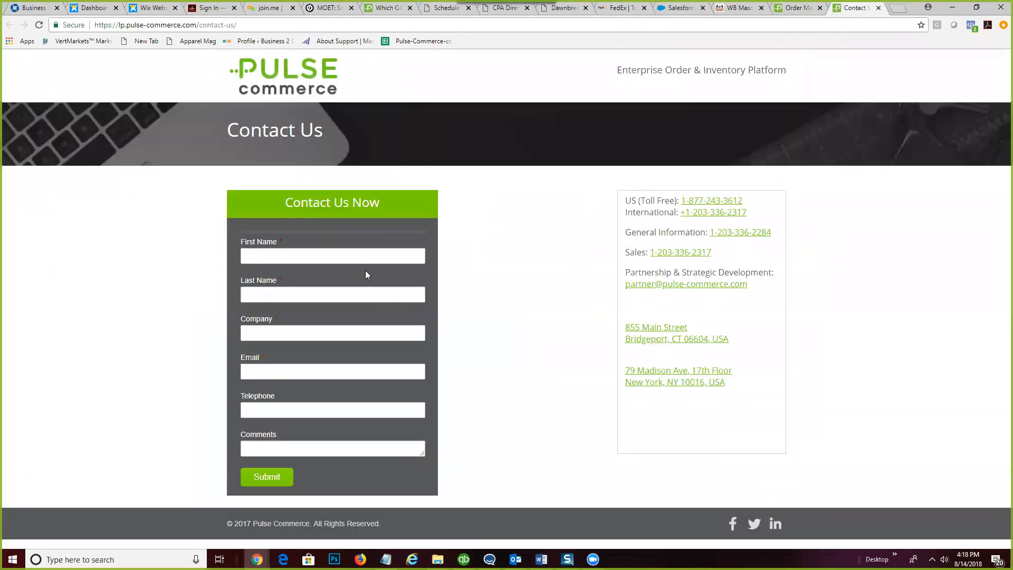
- Autofill the contact's name and telephone, and set Company to GoECart
{"action": "left_click", "coordinate": [364, 255]}
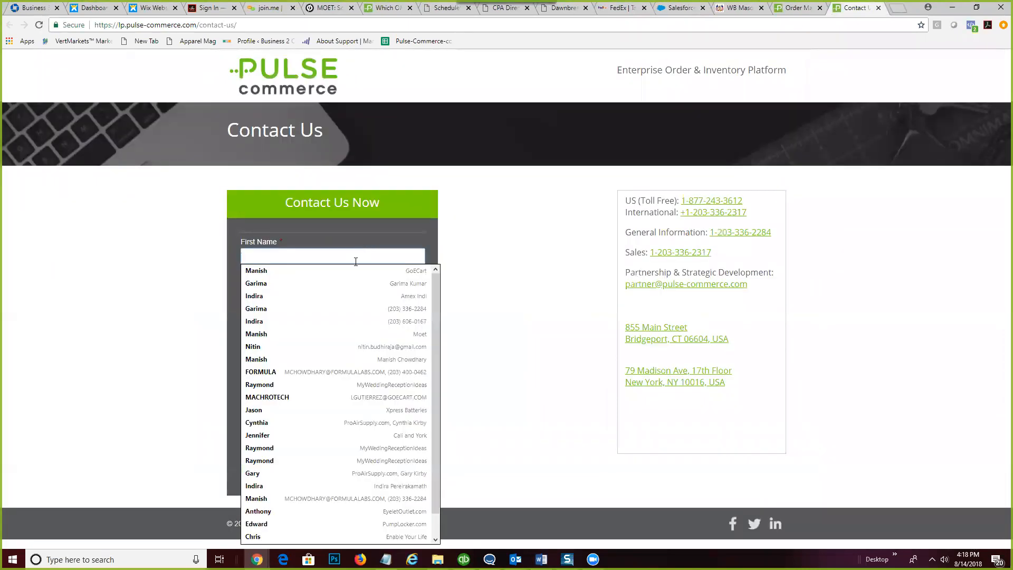
{"action": "left_click", "coordinate": [316, 285]}
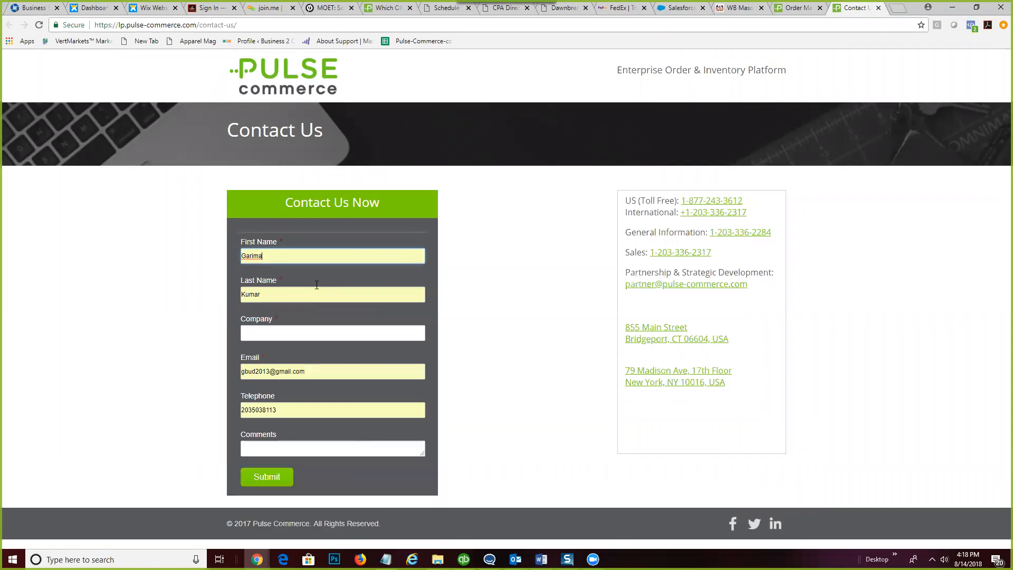
{"action": "left_click", "coordinate": [306, 336]}
{"action": "left_click", "coordinate": [287, 346]}
- Replace the e-mail with the contact's company address and submit the form
{"action": "left_click", "coordinate": [277, 375]}
{"action": "key", "text": "ctrl+a"}
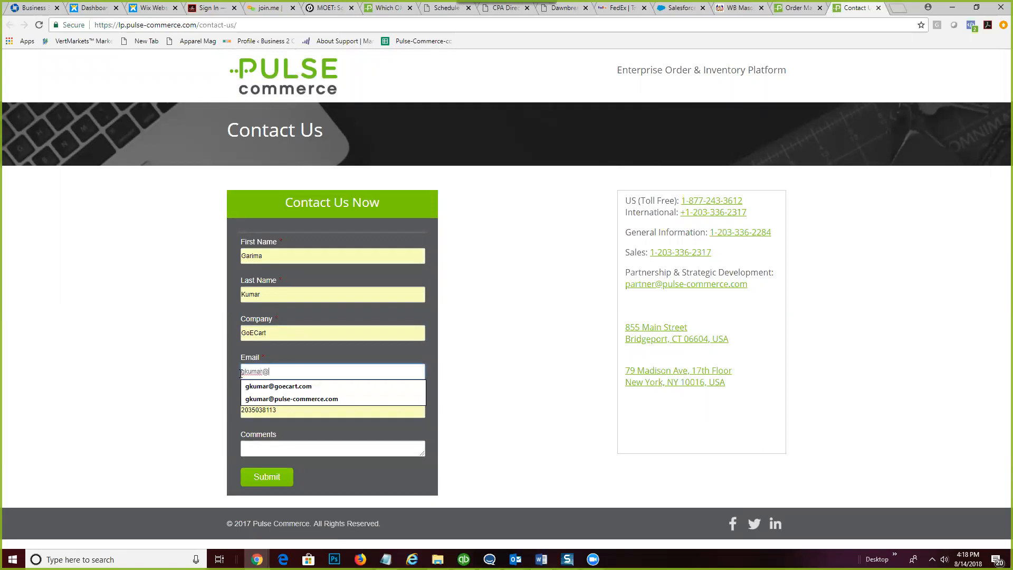
{"action": "left_click", "coordinate": [323, 399]}
{"action": "left_click", "coordinate": [281, 478]}
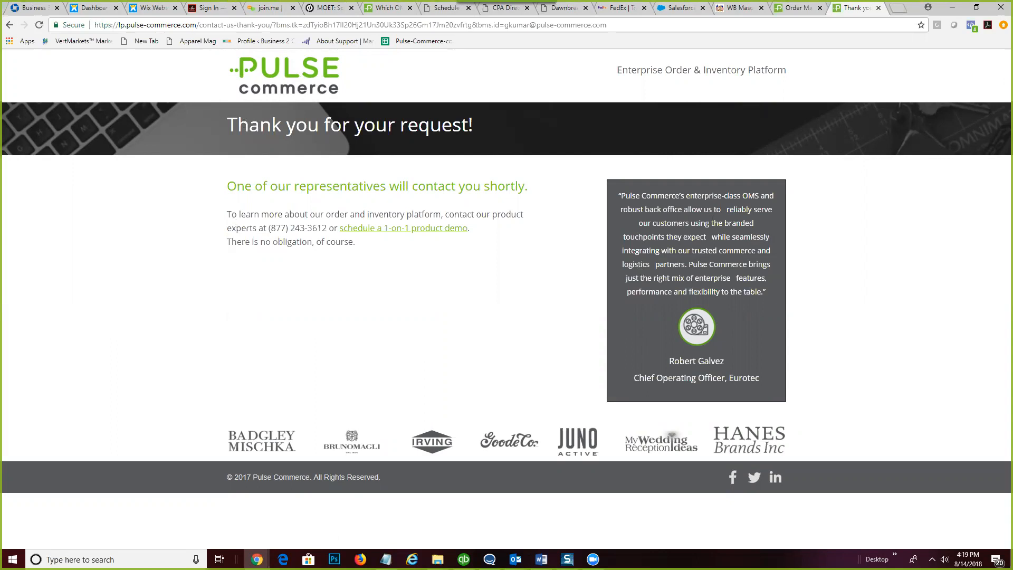
{"action": "key", "text": "alt+Tab"}
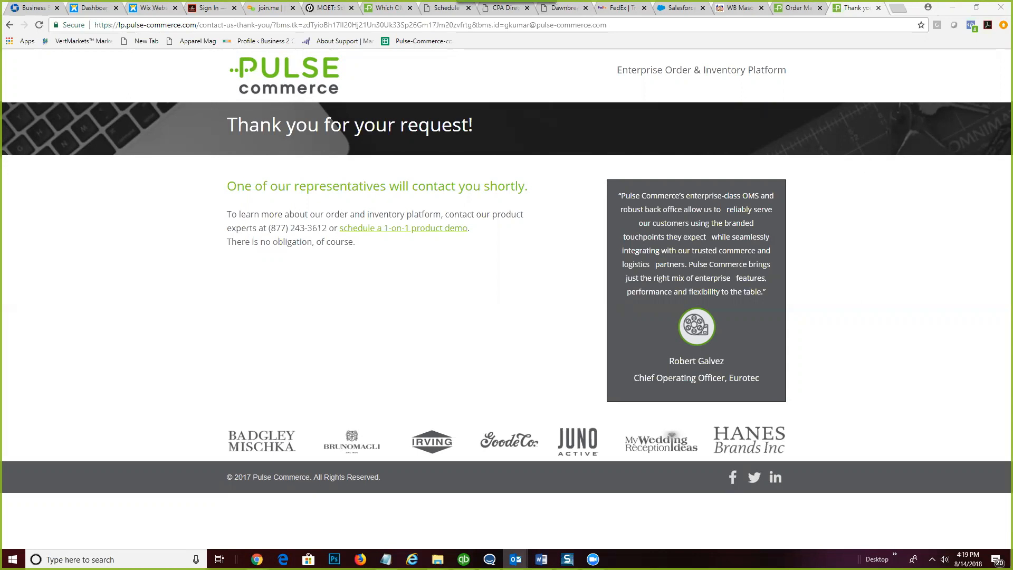
{"action": "left_click", "coordinate": [325, 9]}
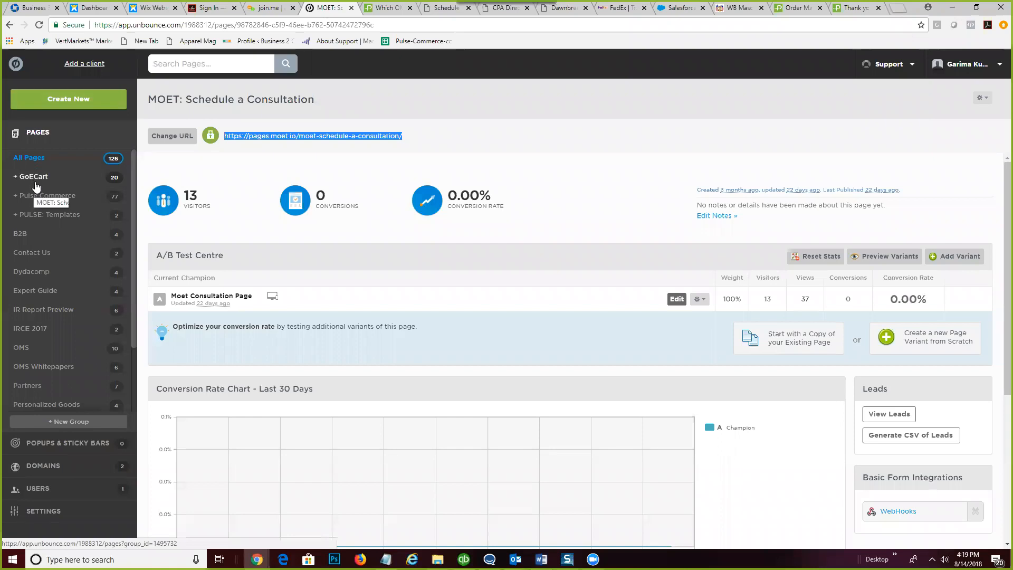
- Open the Pulse Commerce group, sign back in, and open the PULSE: Contact Us overview
{"action": "left_click", "coordinate": [43, 199]}
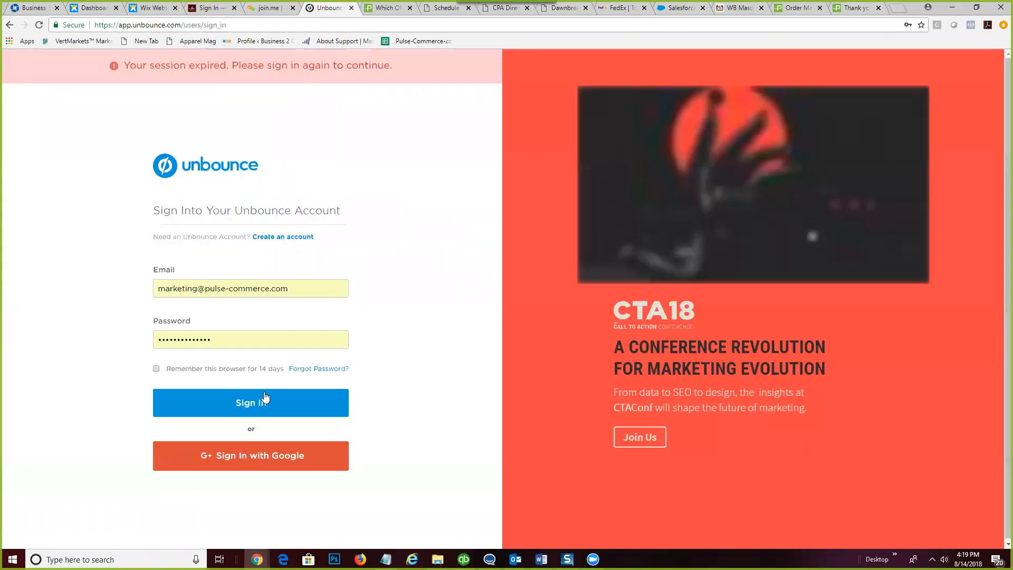
{"action": "left_click", "coordinate": [265, 396]}
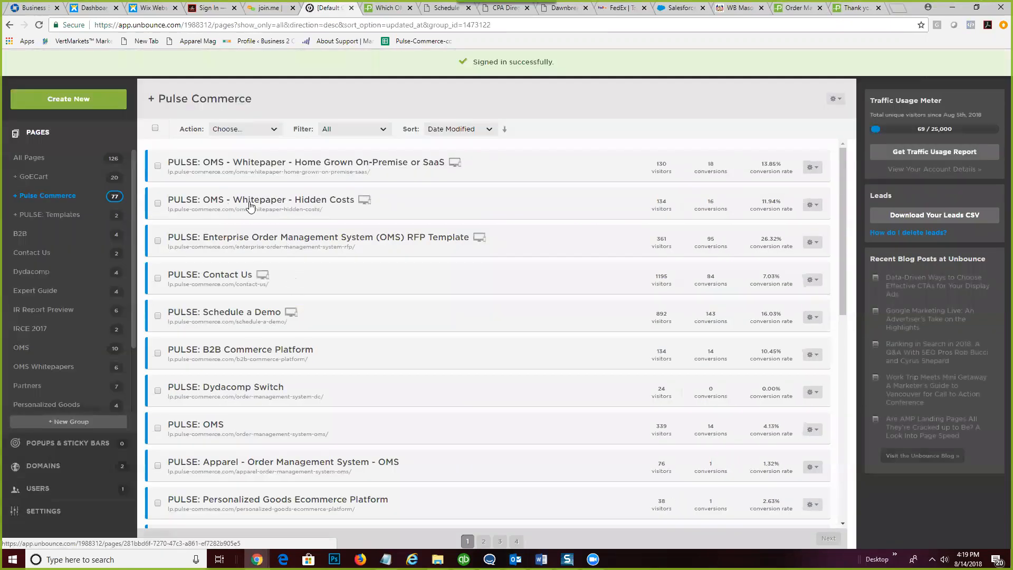
{"action": "left_click", "coordinate": [206, 280]}
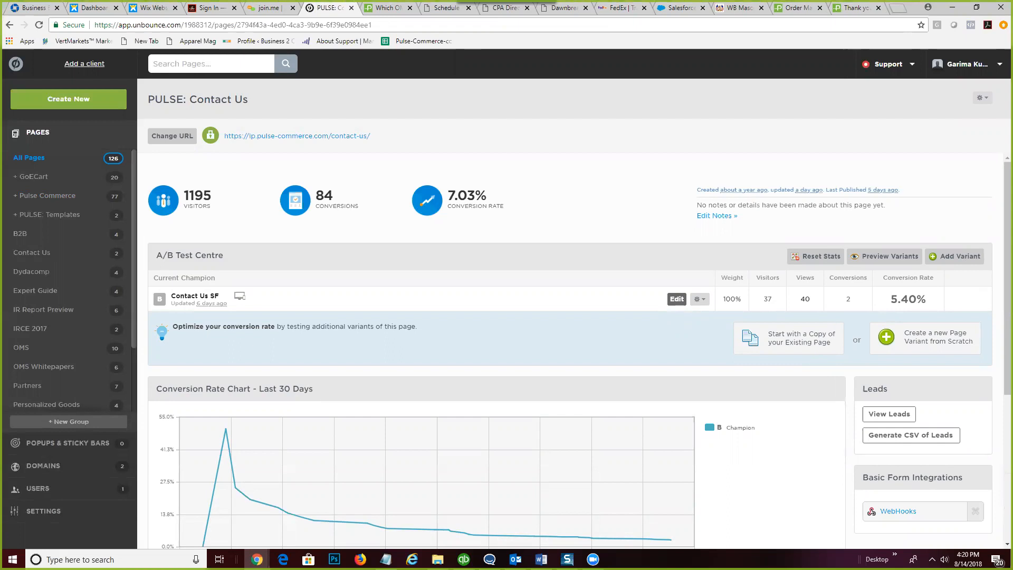
{"action": "key", "text": "alt+Tab"}
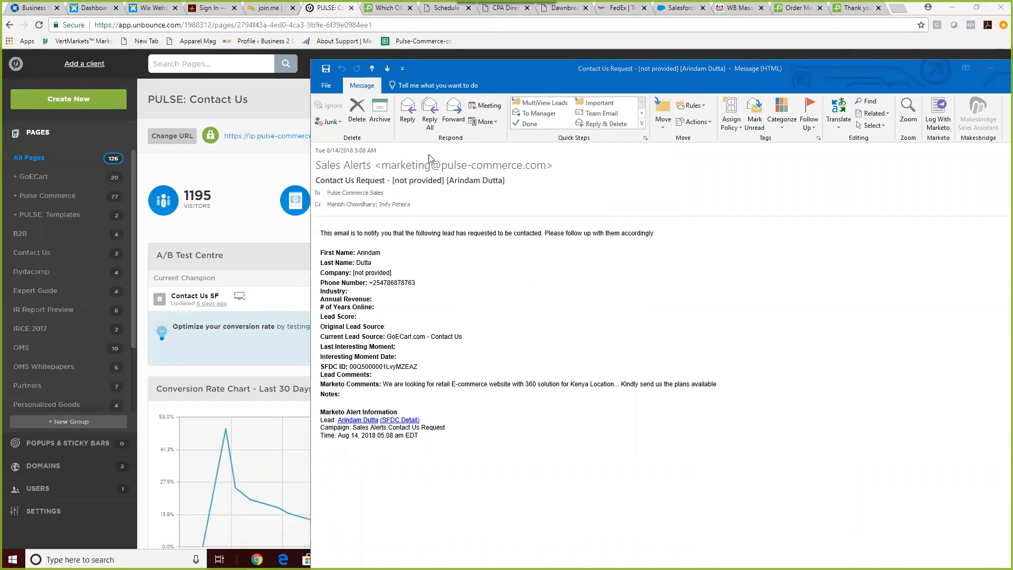
- Highlight the Contact Us Request alert's subject, whole body, and the lead's name lines
{"action": "left_click_drag", "start_coordinate": [316, 181], "coordinate": [385, 182]}
{"action": "left_click", "coordinate": [476, 314]}
{"action": "key", "text": "ctrl+a"}
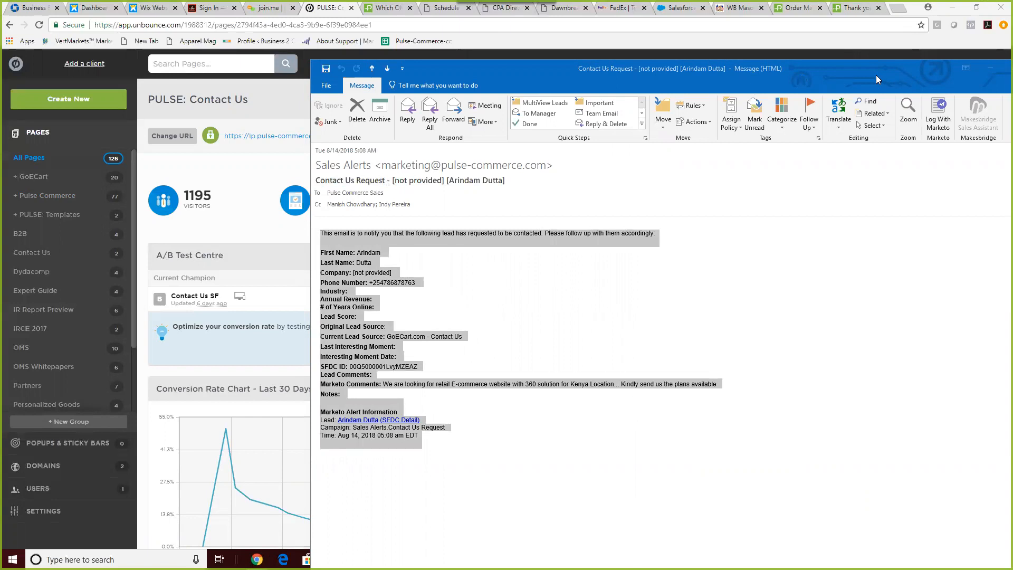
{"action": "left_click_drag", "start_coordinate": [732, 63], "coordinate": [584, 48]}
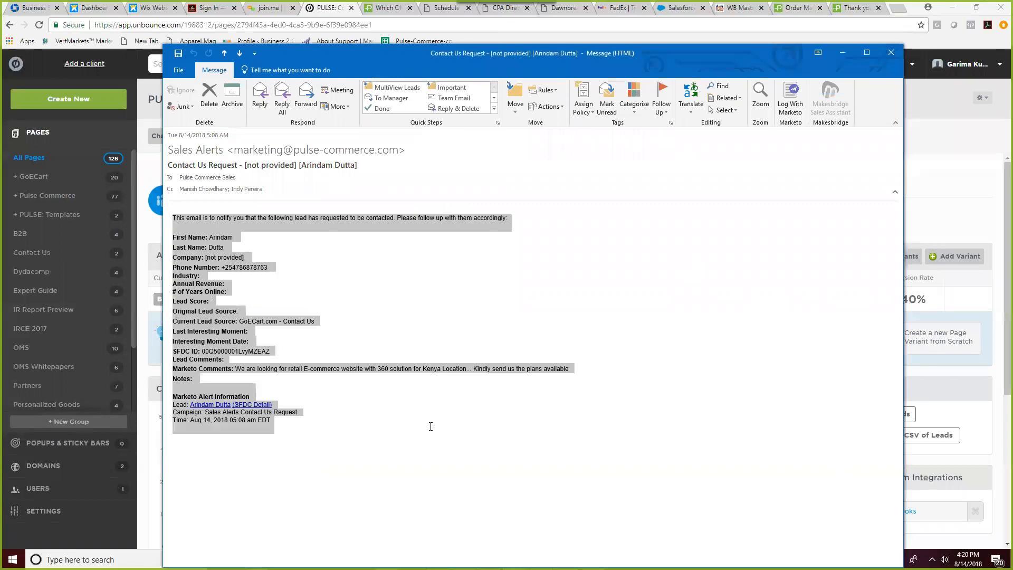
{"action": "left_click", "coordinate": [431, 426]}
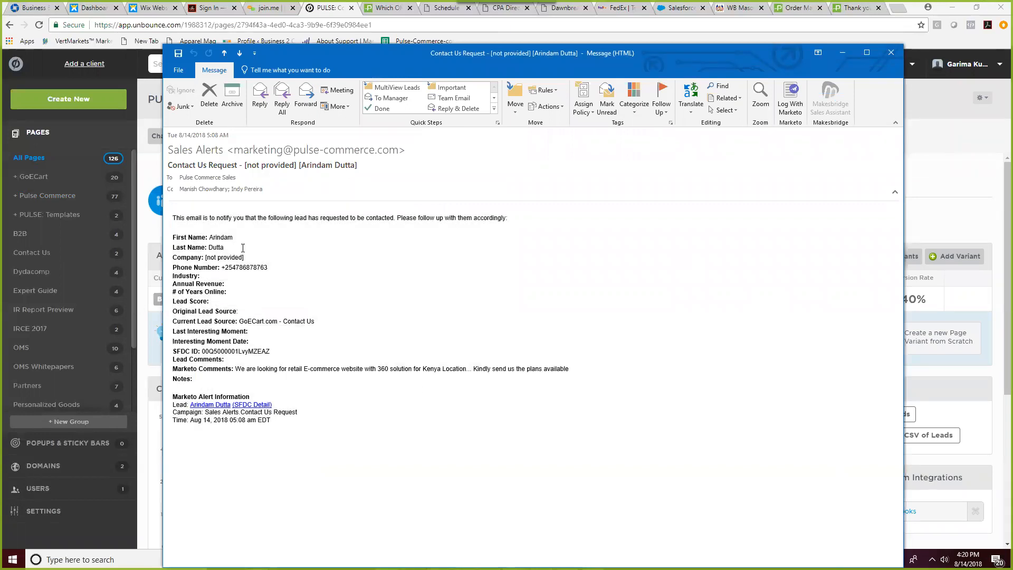
{"action": "triple_click", "coordinate": [216, 240]}
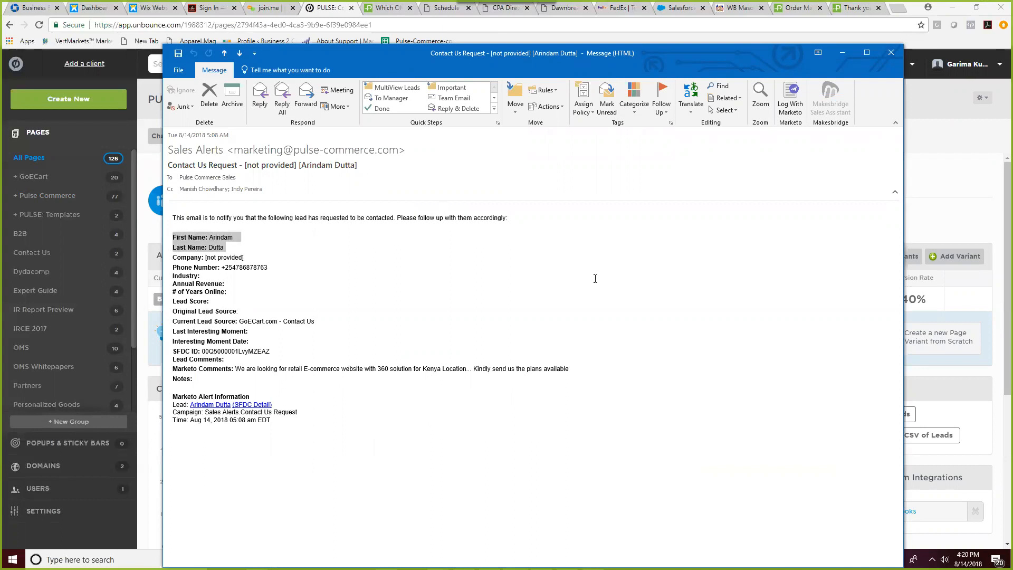
- Reopen the alert and highlight the lead's name and body from intro through Notes
{"action": "left_click", "coordinate": [840, 54]}
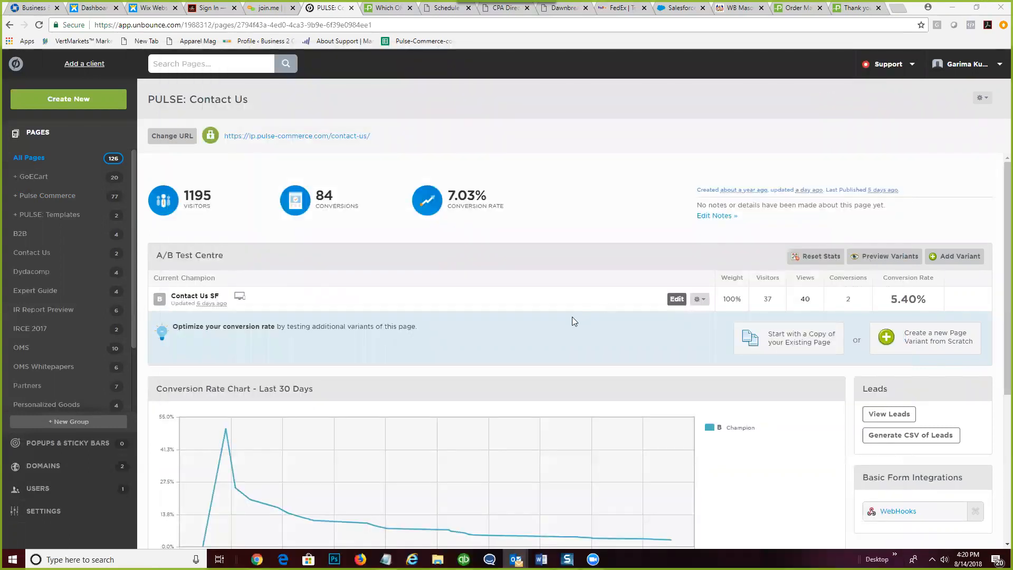
{"action": "scroll", "coordinate": [574, 321], "scroll_direction": "down", "scroll_amount": 2}
{"action": "scroll", "coordinate": [572, 317], "scroll_direction": "down", "scroll_amount": 3}
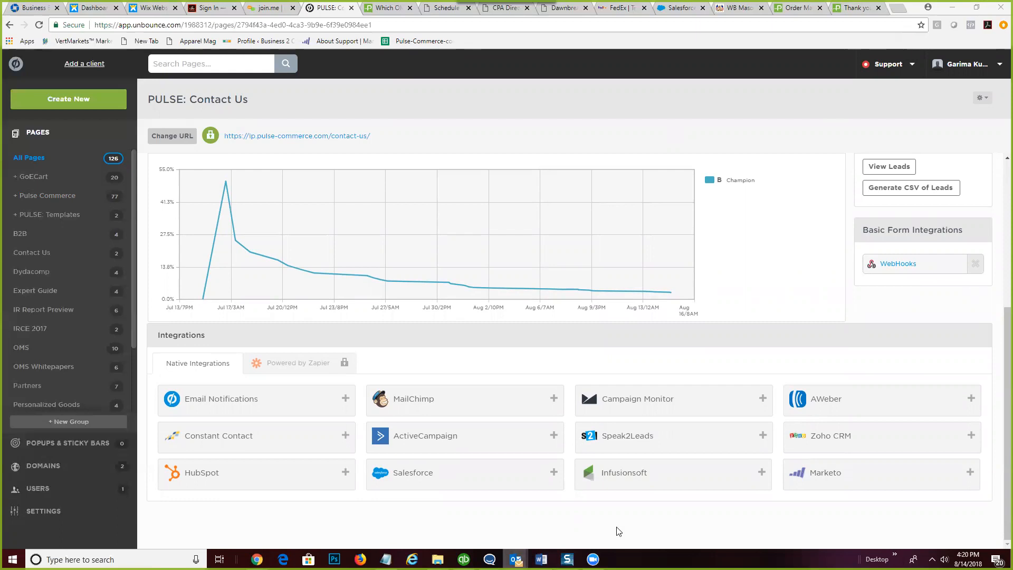
{"action": "mouse_move", "coordinate": [515, 560]}
{"action": "left_click", "coordinate": [664, 523]}
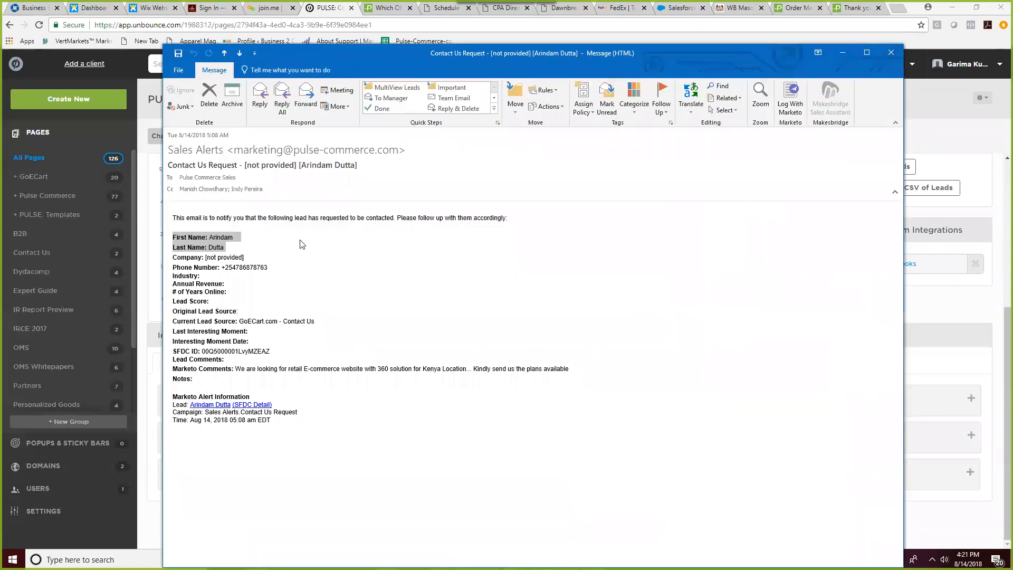
{"action": "left_click", "coordinate": [224, 244]}
{"action": "left_click_drag", "start_coordinate": [226, 247], "coordinate": [165, 238]}
{"action": "left_click_drag", "start_coordinate": [211, 390], "coordinate": [168, 220]}
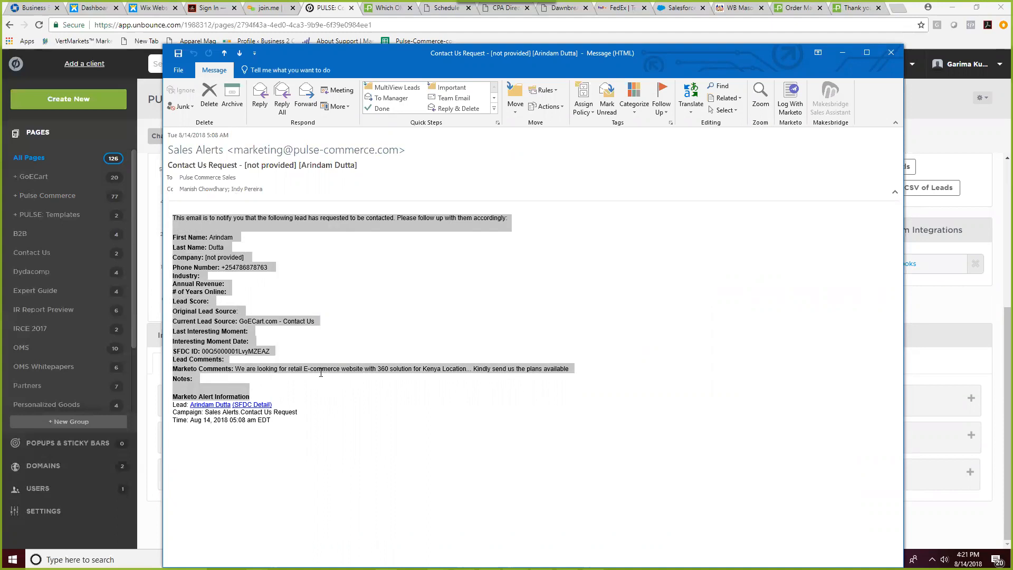
{"action": "left_click", "coordinate": [251, 416]}
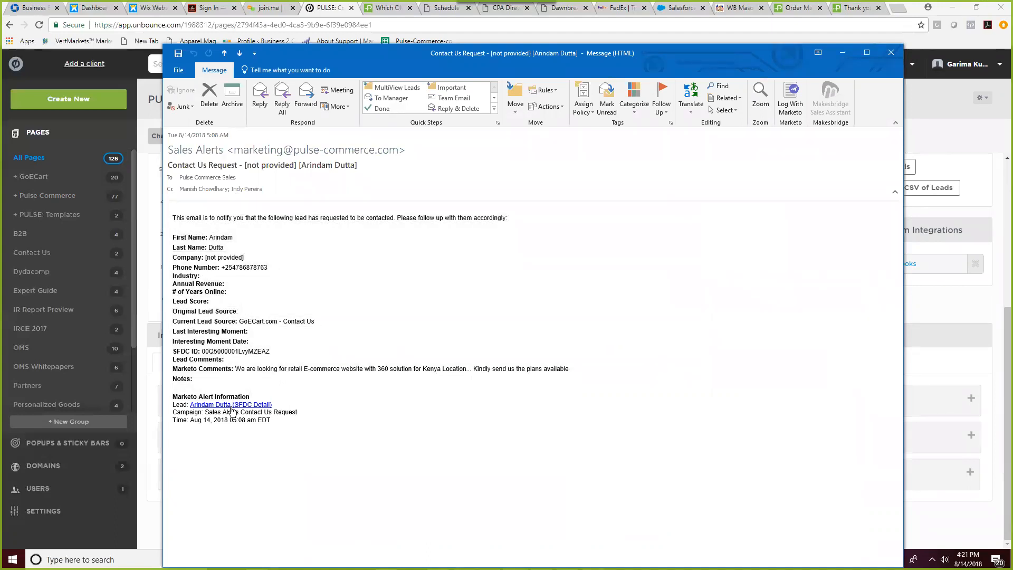
- Open the lead's Salesforce record from the alert email and scroll through its fields
{"action": "left_click", "coordinate": [233, 406], "text": "ctrl"}
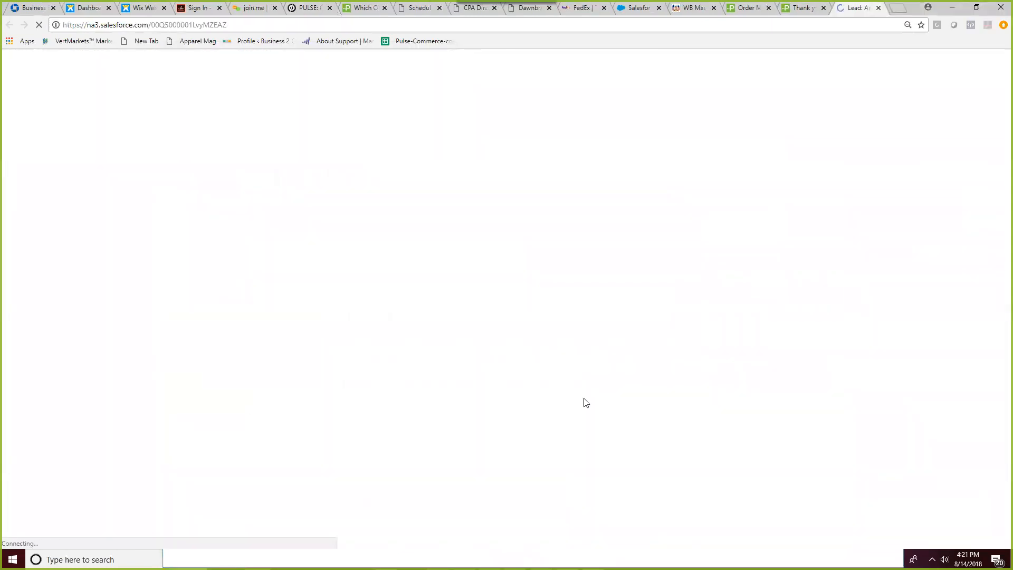
{"action": "scroll", "coordinate": [546, 396], "scroll_direction": "down", "scroll_amount": 3}
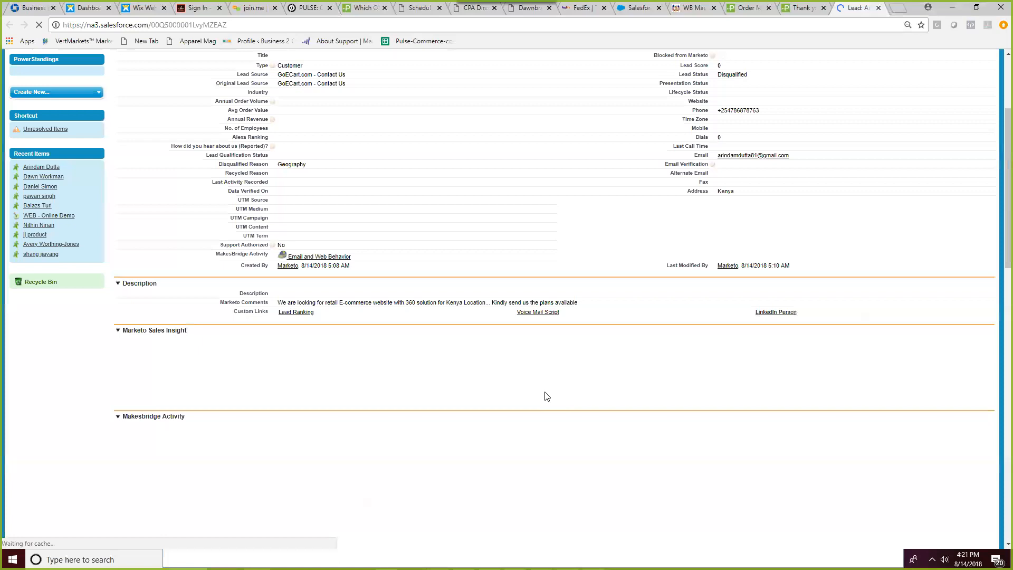
{"action": "scroll", "coordinate": [546, 395], "scroll_direction": "down", "scroll_amount": 1}
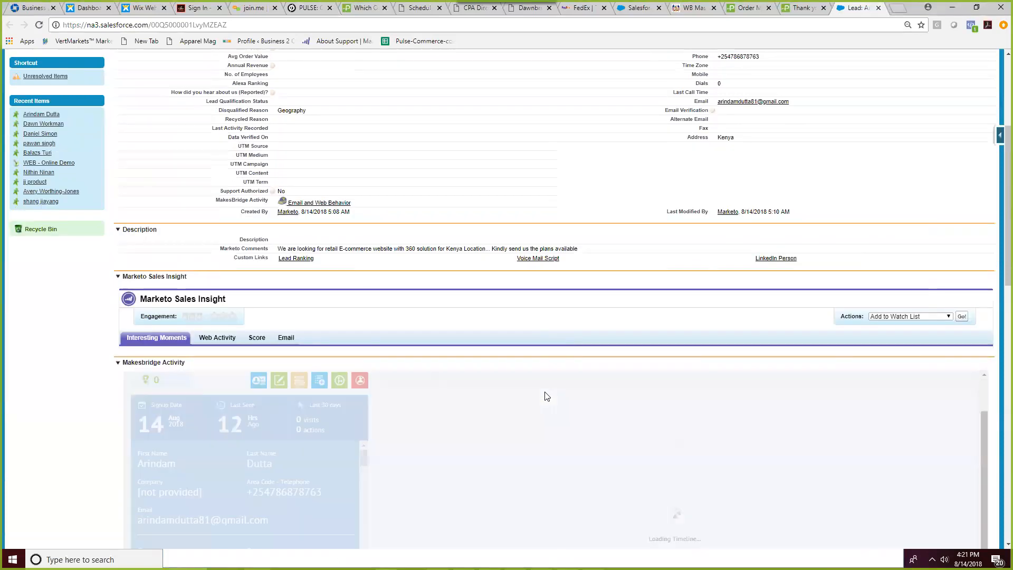
{"action": "scroll", "coordinate": [984, 441], "scroll_direction": "down", "scroll_amount": 1}
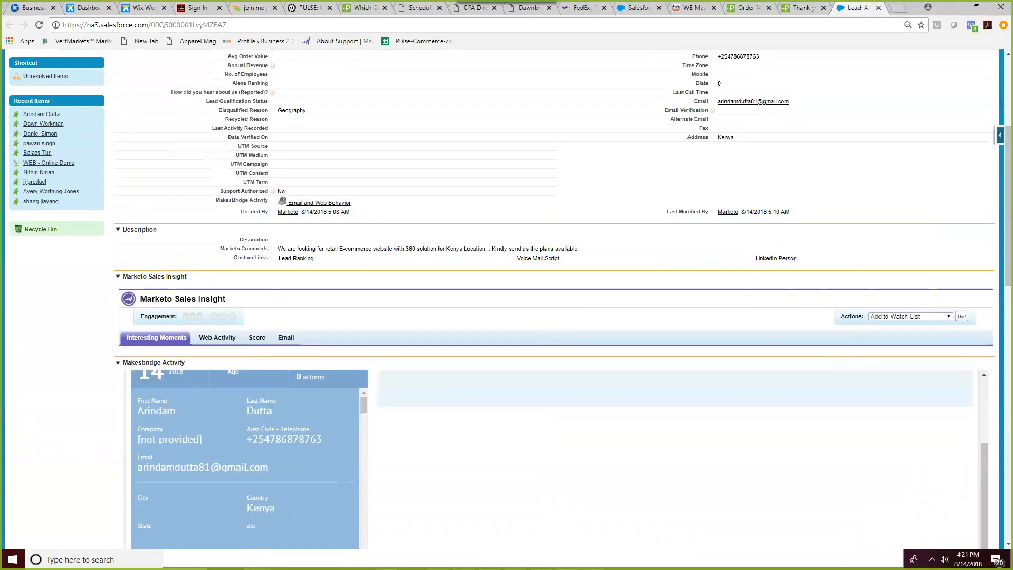
{"action": "scroll", "coordinate": [88, 431], "scroll_direction": "down", "scroll_amount": 2}
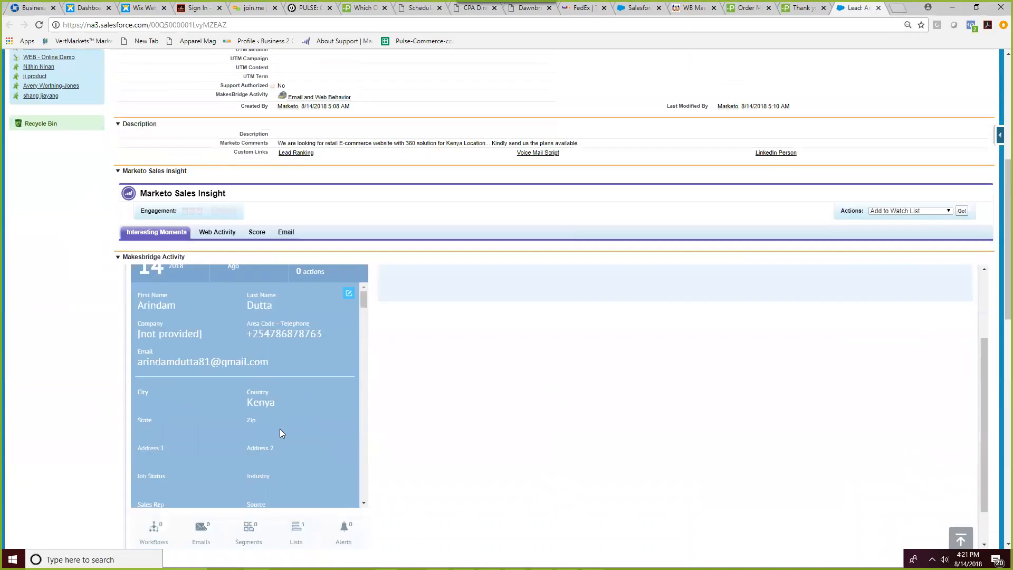
{"action": "scroll", "coordinate": [280, 429], "scroll_direction": "up", "scroll_amount": 2}
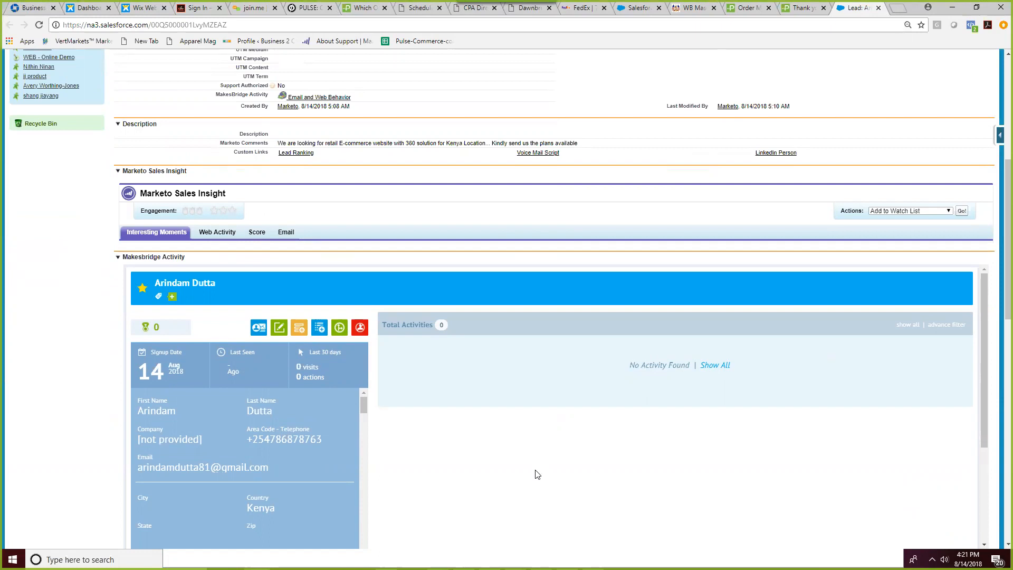
{"action": "scroll", "coordinate": [568, 232], "scroll_direction": "up", "scroll_amount": 3}
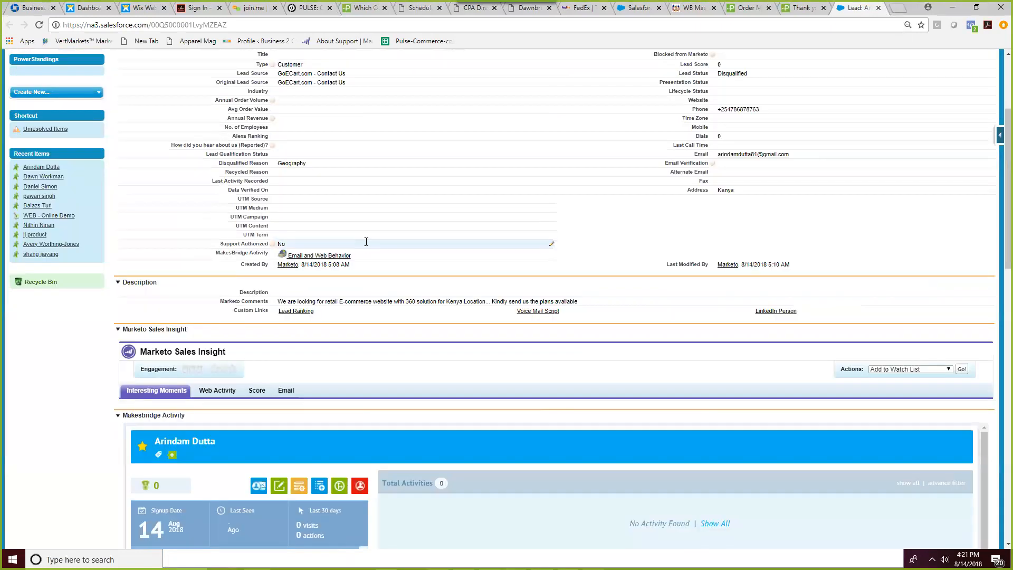
- Highlight the Created By value Marketo, 8/14/2018 5:08 AM, then open Makesbridge list memberships
{"action": "left_click_drag", "start_coordinate": [327, 265], "coordinate": [348, 264]}
{"action": "left_click", "coordinate": [356, 267]}
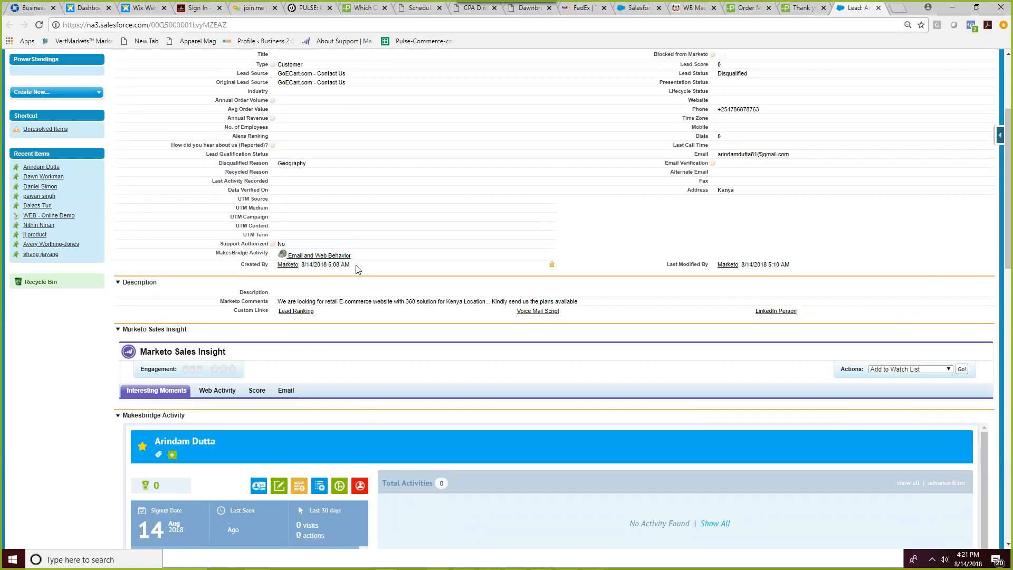
{"action": "left_click_drag", "start_coordinate": [355, 267], "coordinate": [277, 264]}
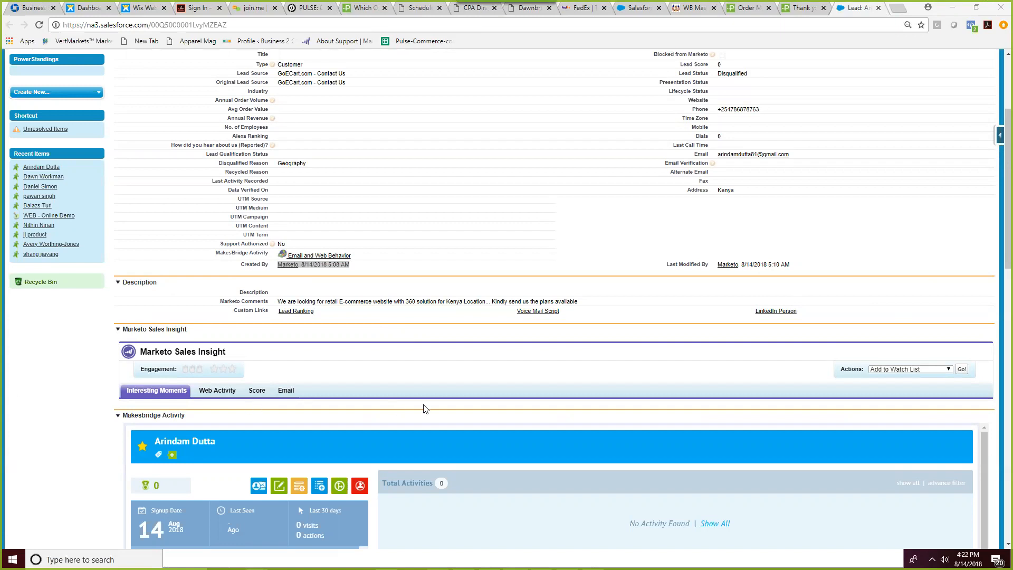
{"action": "scroll", "coordinate": [414, 406], "scroll_direction": "down", "scroll_amount": 2}
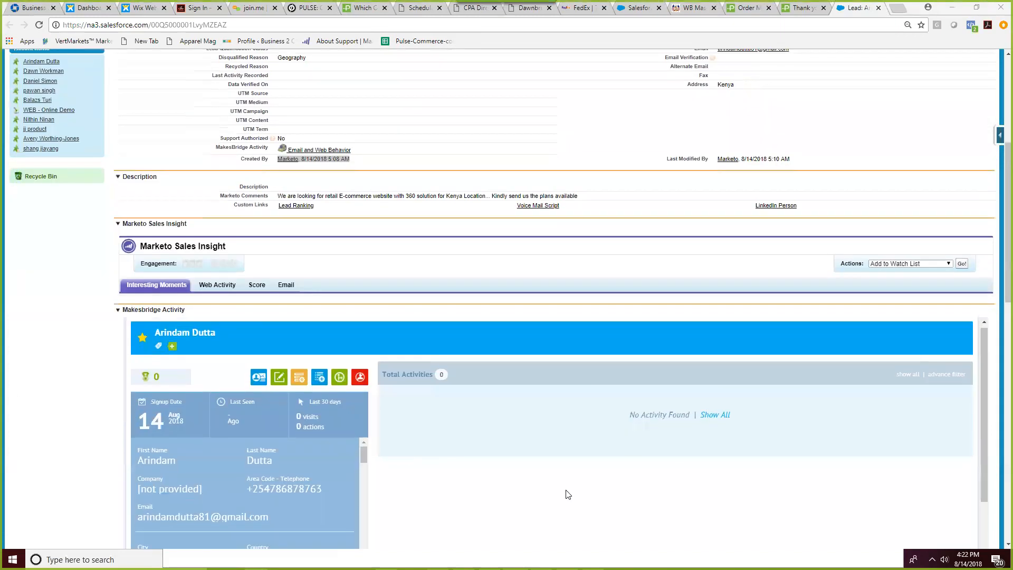
{"action": "scroll", "coordinate": [570, 488], "scroll_direction": "down", "scroll_amount": 1}
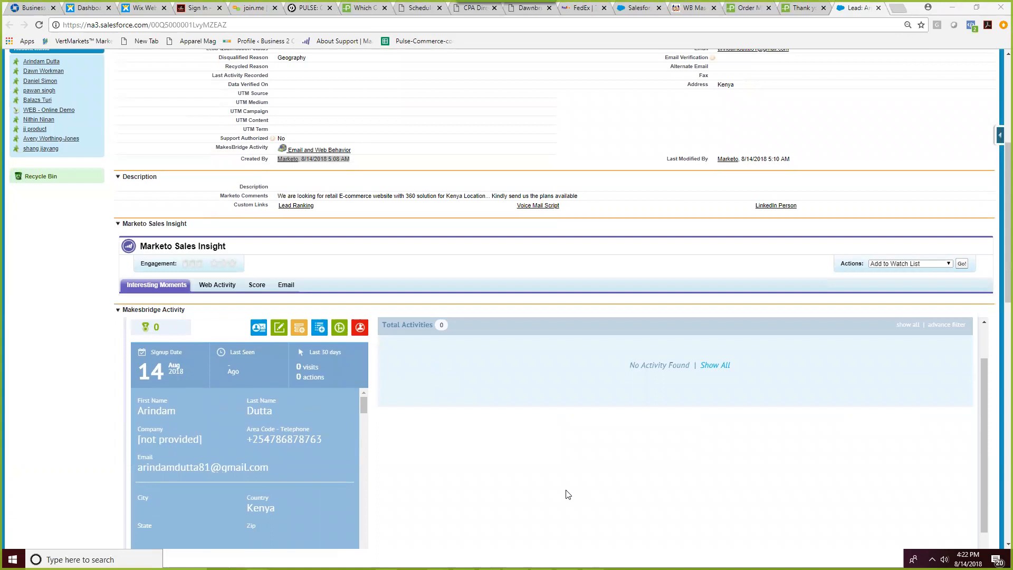
{"action": "left_click", "coordinate": [298, 329]}
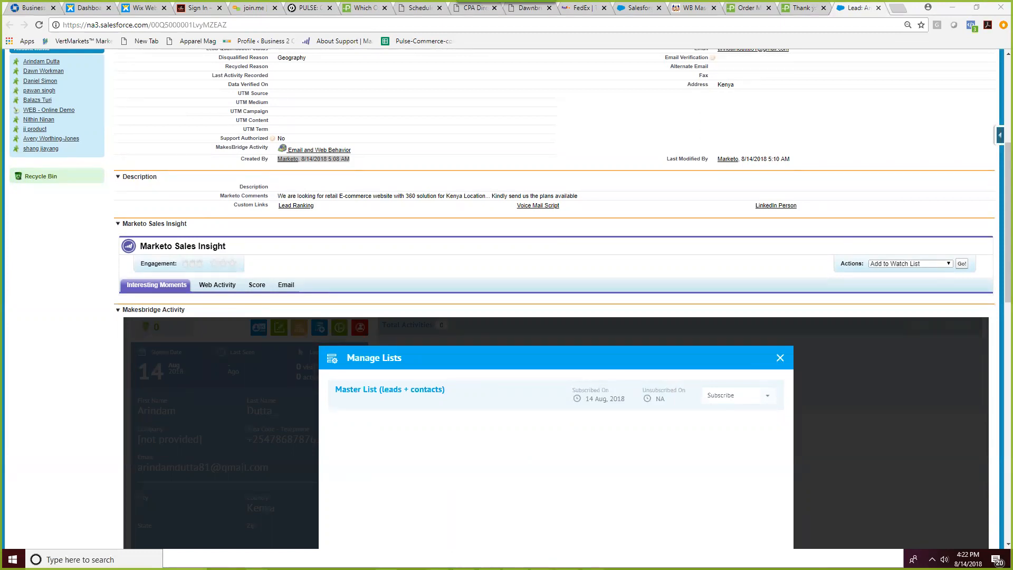
- Glance at and close the Lead Viewed Online Demo alert, then return to the PULSE Unbounce page
{"action": "key", "text": "alt+Tab"}
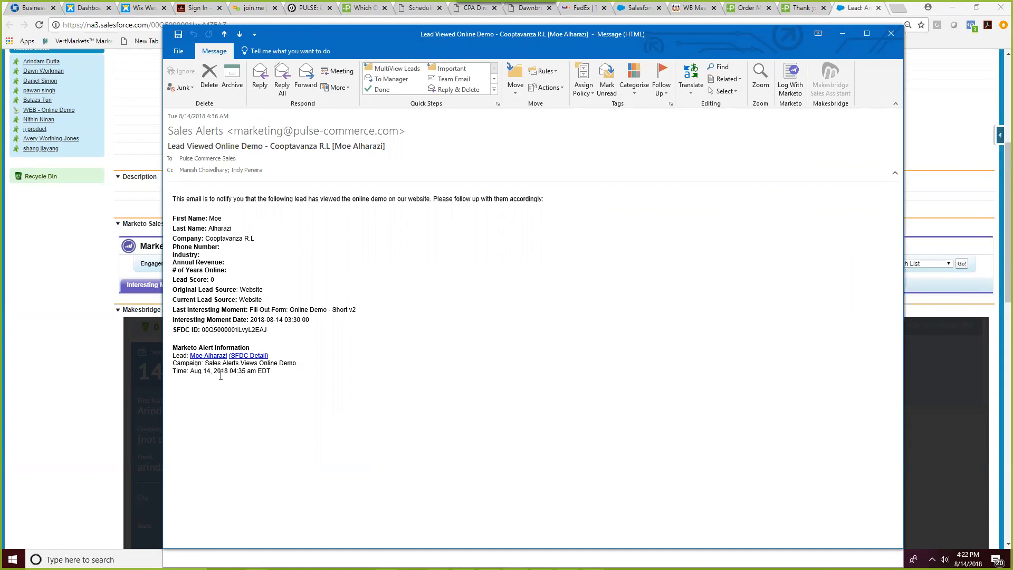
{"action": "left_click", "coordinate": [891, 34]}
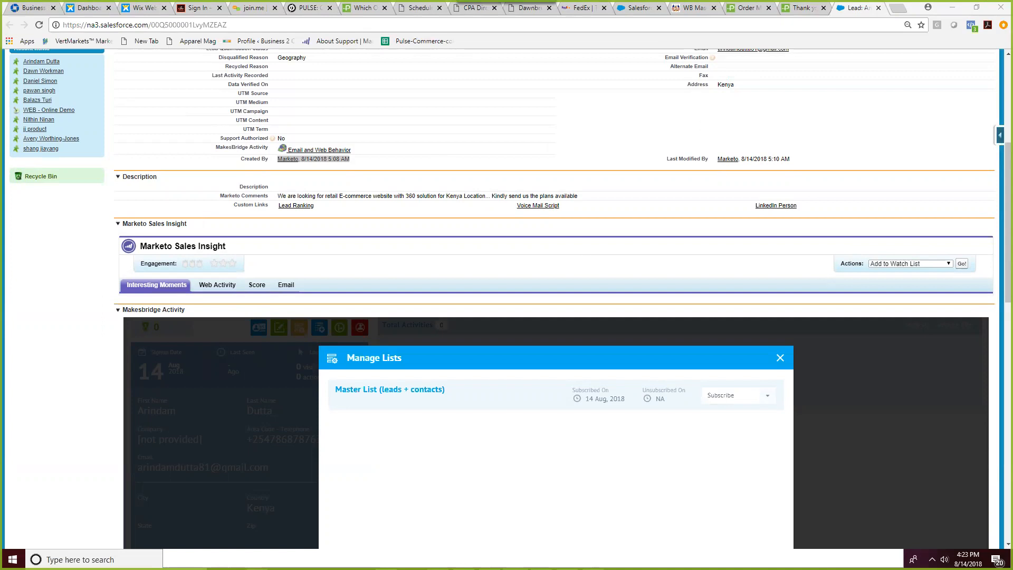
{"action": "left_click", "coordinate": [299, 10]}
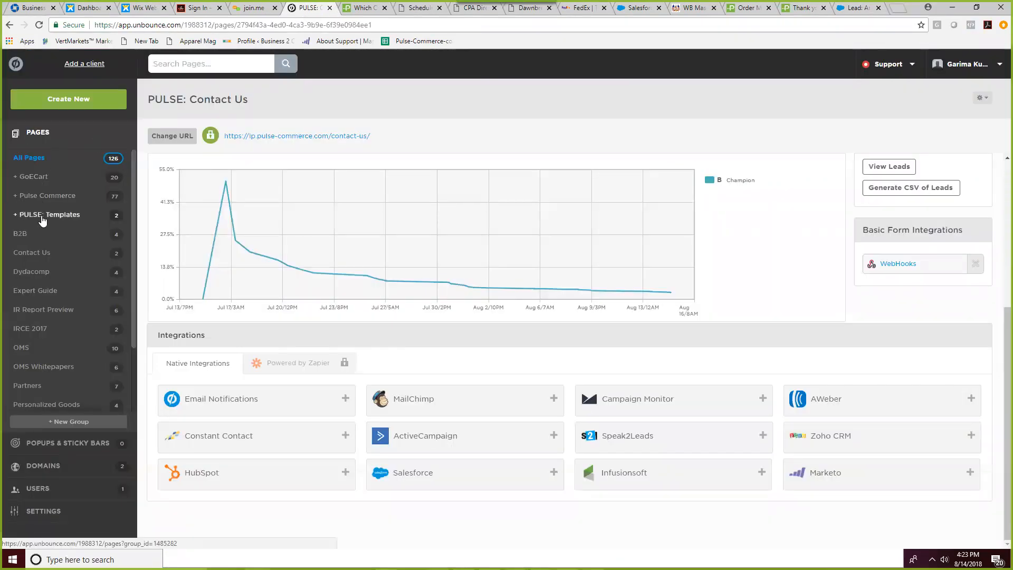
- Open the PULSE: Contact Us page from the Pulse Commerce group in the editor
{"action": "left_click", "coordinate": [51, 196]}
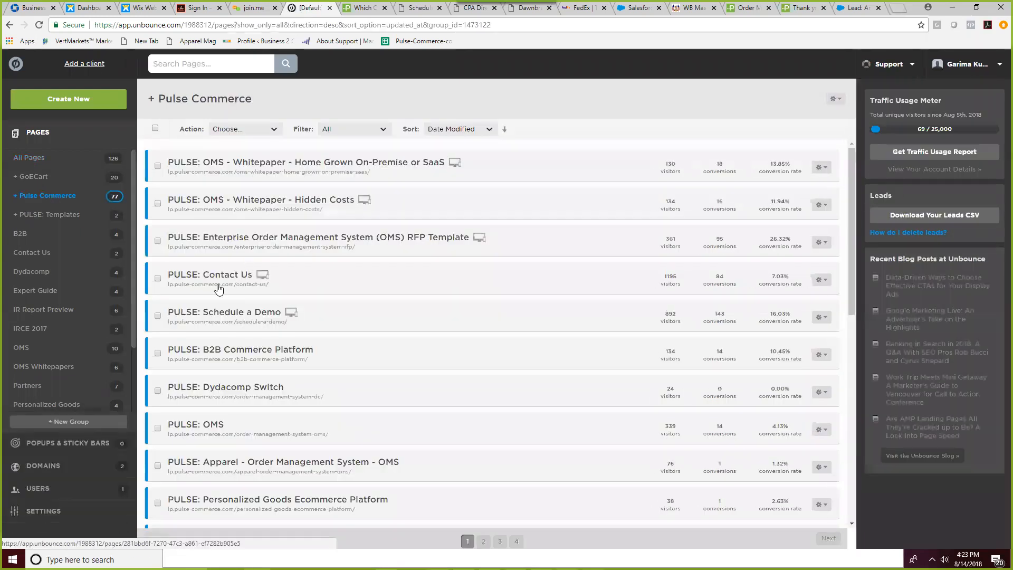
{"action": "left_click", "coordinate": [219, 280]}
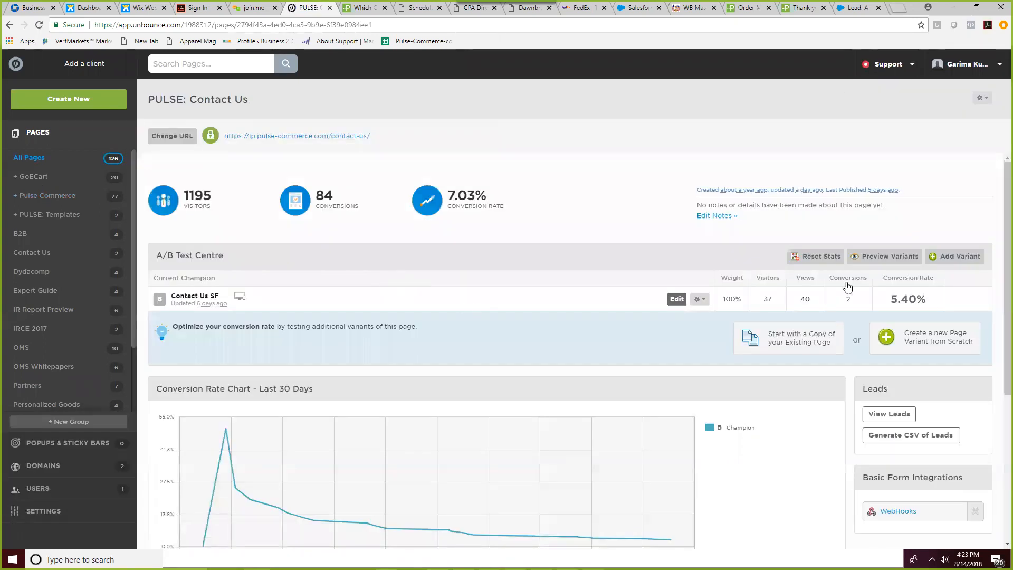
{"action": "scroll", "coordinate": [848, 287], "scroll_direction": "down", "scroll_amount": 1}
{"action": "left_click", "coordinate": [677, 246]}
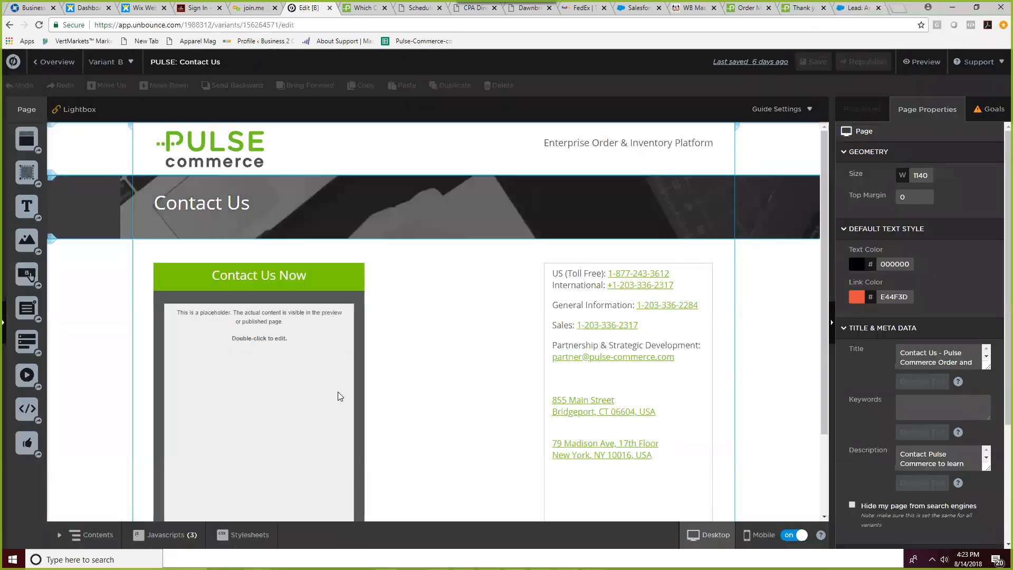
- View the Custom HTML element's embedded form code and close it unchanged
{"action": "double_click", "coordinate": [261, 384]}
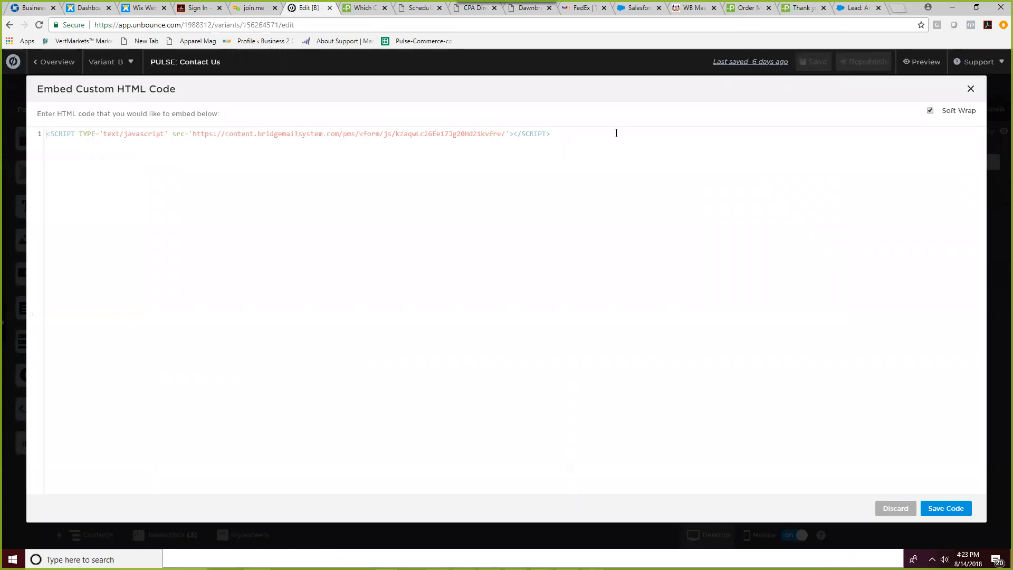
{"action": "left_click", "coordinate": [970, 88]}
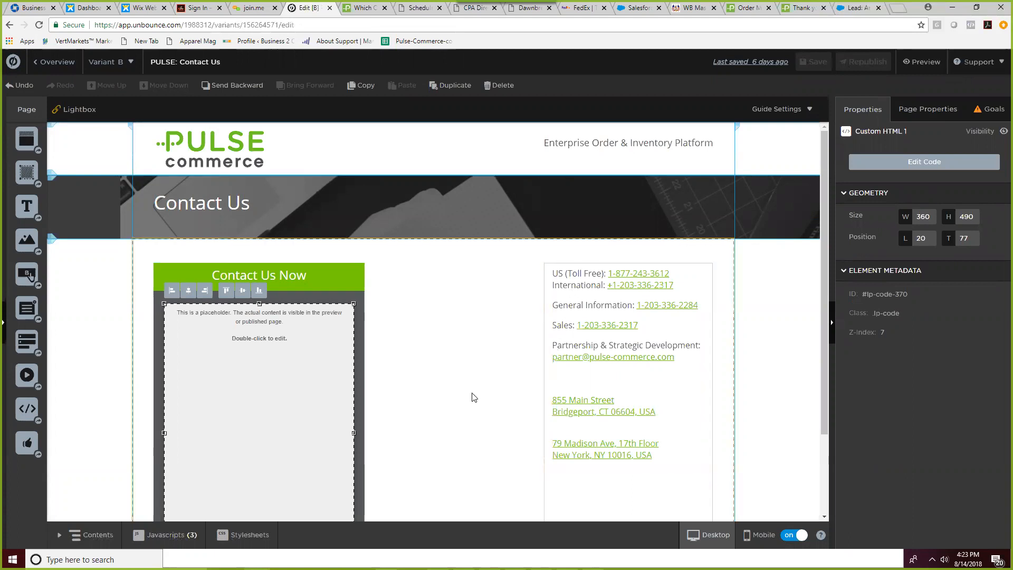
{"action": "scroll", "coordinate": [474, 397], "scroll_direction": "down", "scroll_amount": 2}
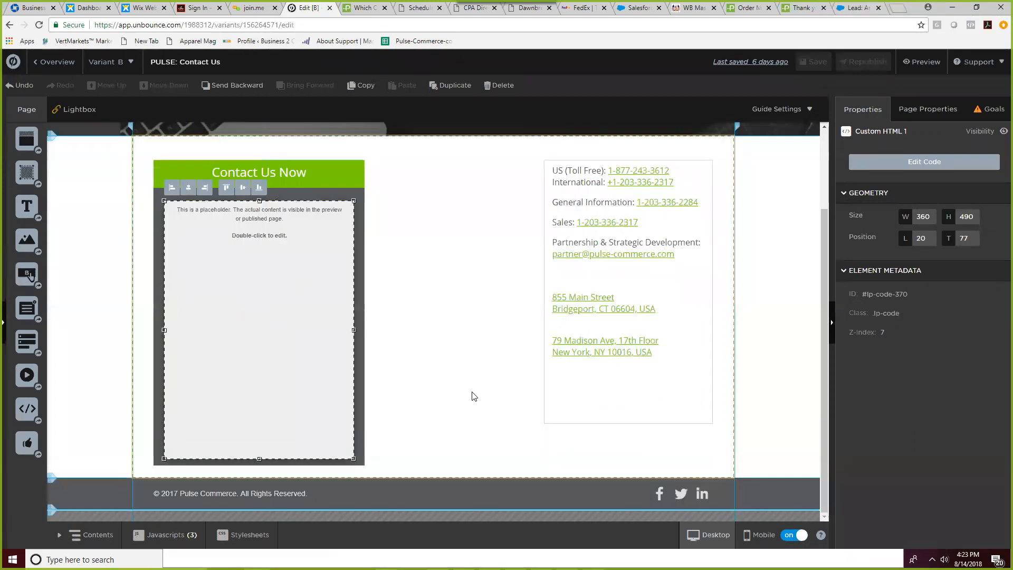
{"action": "scroll", "coordinate": [468, 391], "scroll_direction": "up", "scroll_amount": 2}
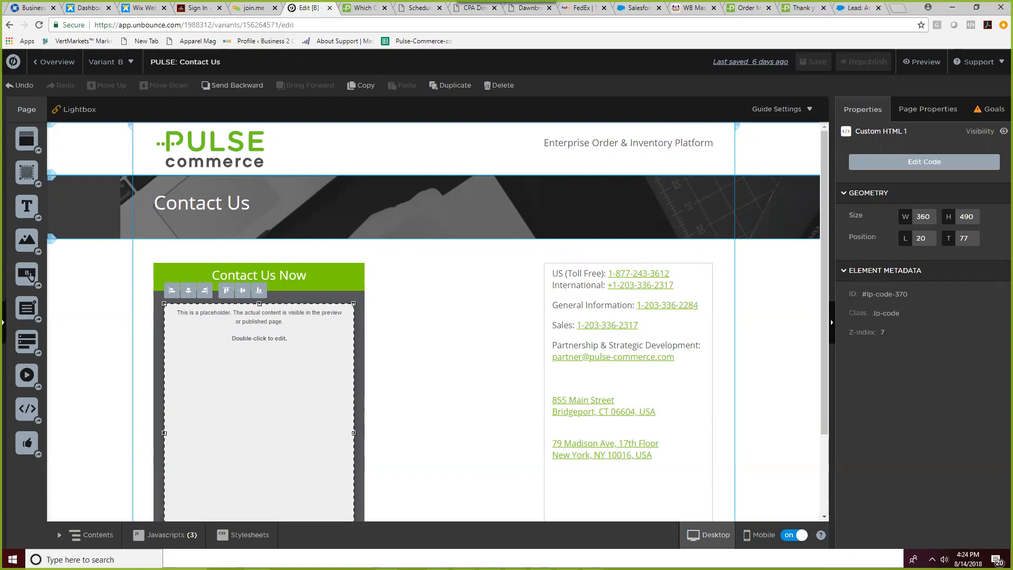
{"action": "left_click", "coordinate": [743, 10]}
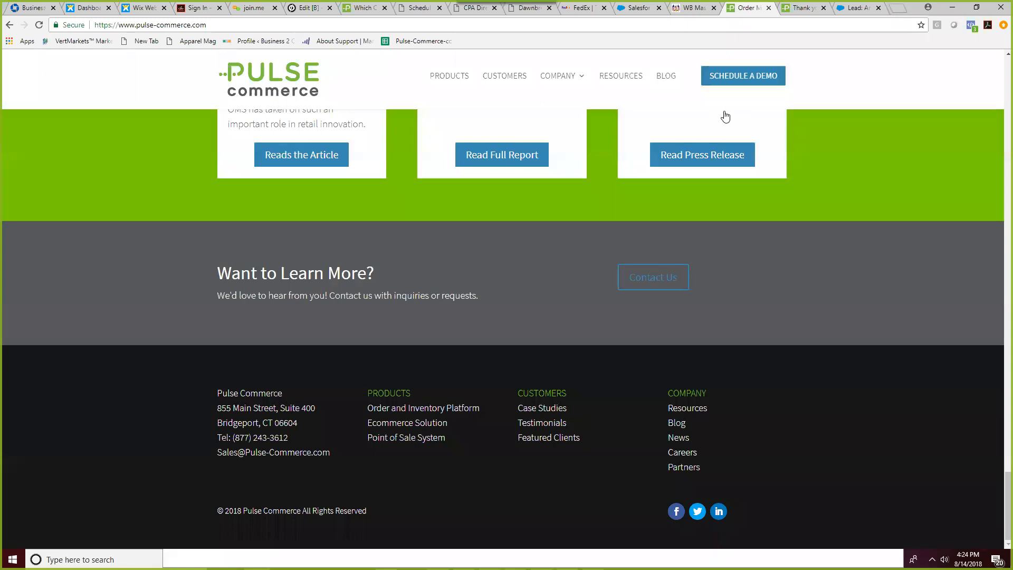
- Review the Schedule a Product Demo form, then go back to the home page top
{"action": "left_click", "coordinate": [736, 77]}
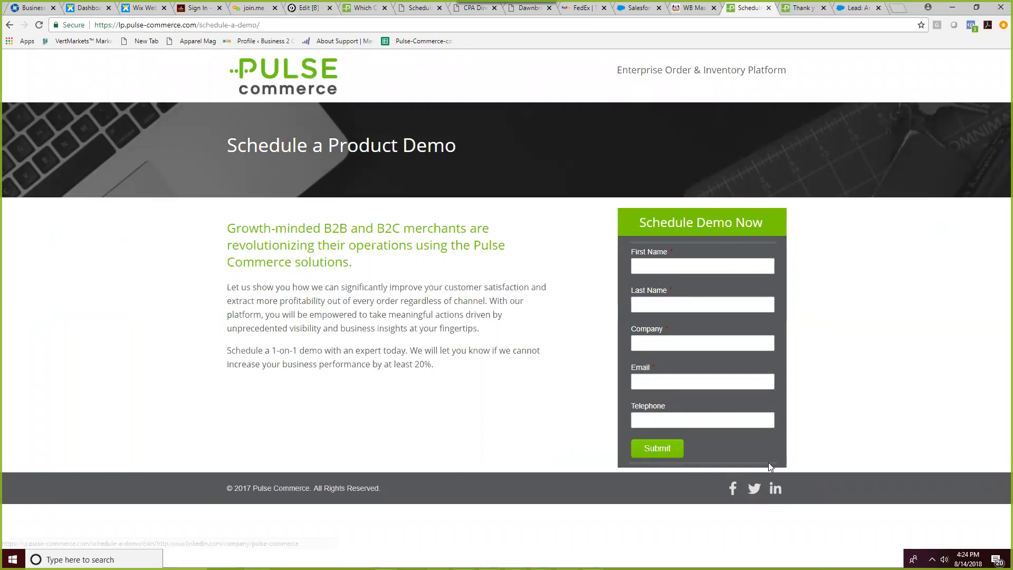
{"action": "left_click_drag", "start_coordinate": [630, 241], "coordinate": [768, 243]}
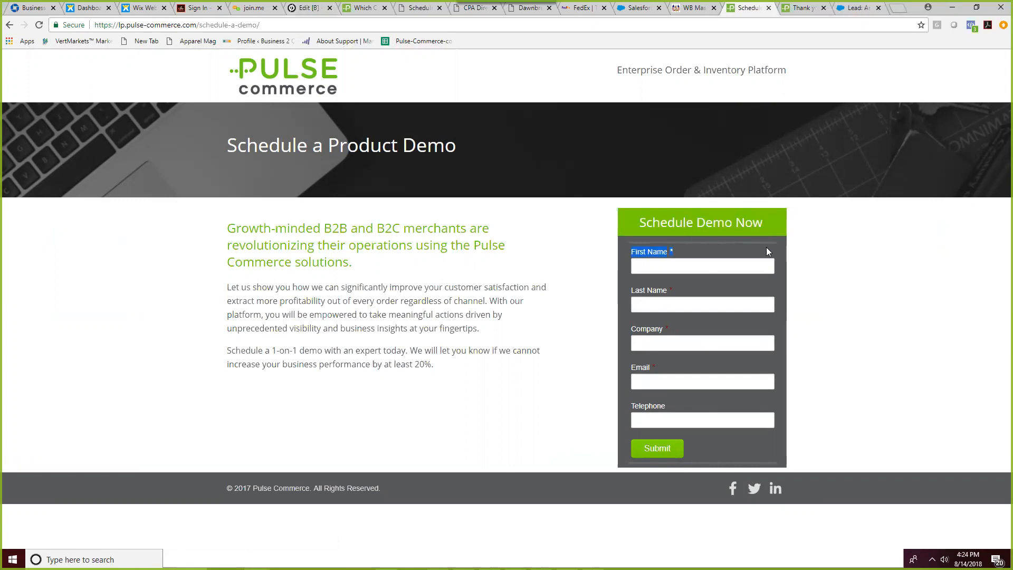
{"action": "left_click", "coordinate": [723, 399]}
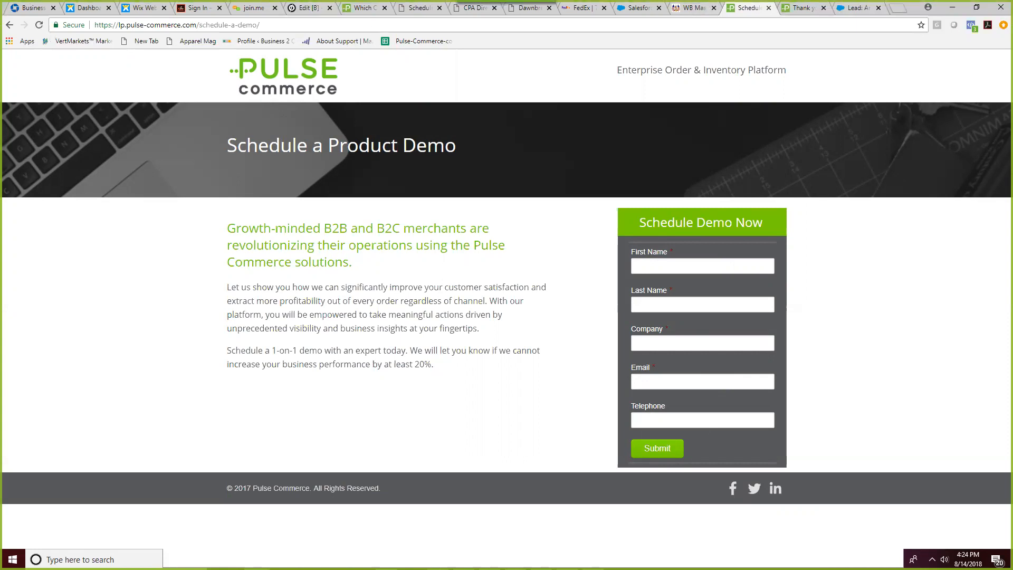
{"action": "left_click", "coordinate": [9, 26]}
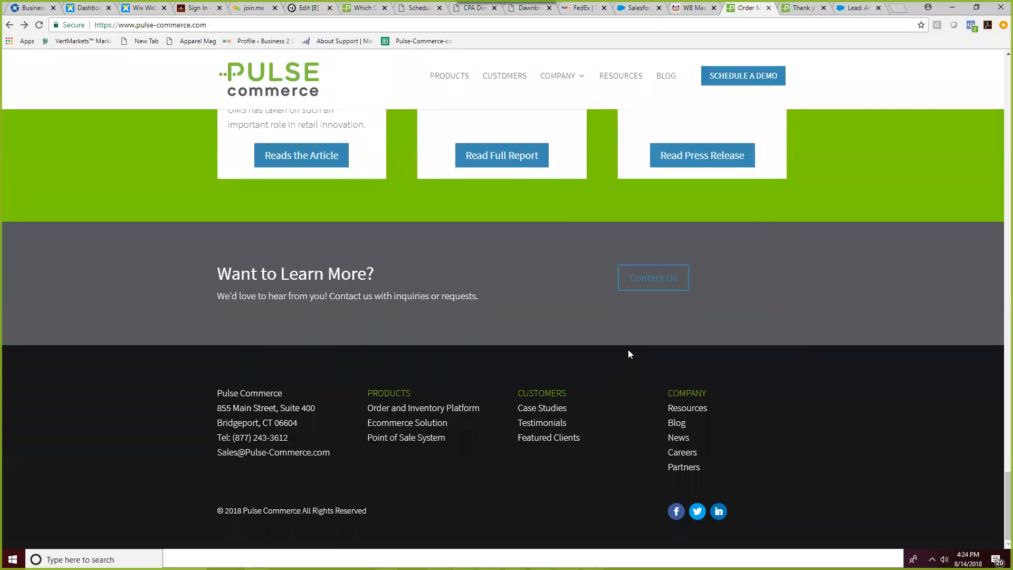
{"action": "scroll", "coordinate": [683, 320], "scroll_direction": "up", "scroll_amount": 3}
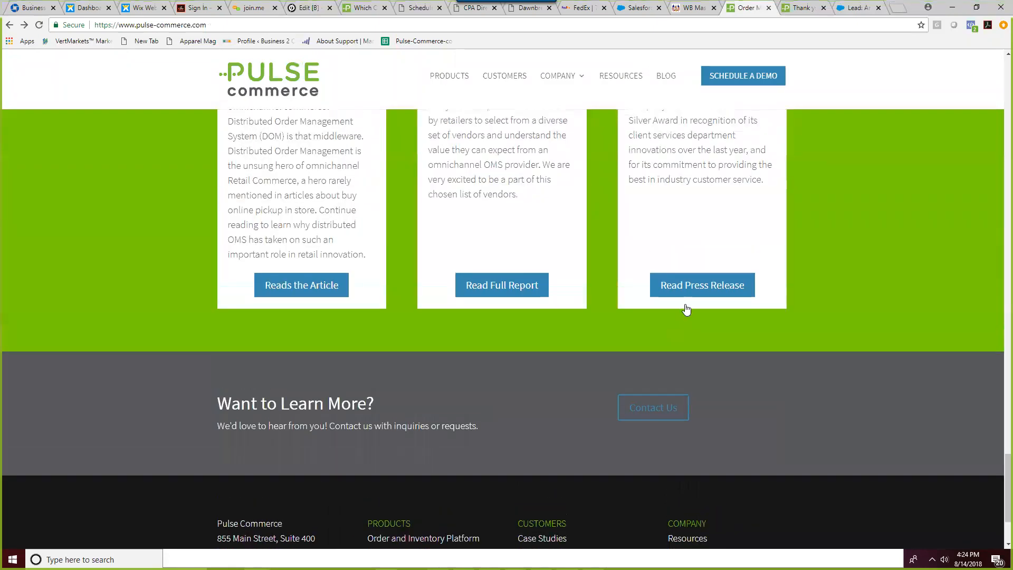
{"action": "scroll", "coordinate": [687, 310], "scroll_direction": "up", "scroll_amount": 20}
{"action": "scroll", "coordinate": [683, 307], "scroll_direction": "up", "scroll_amount": 20}
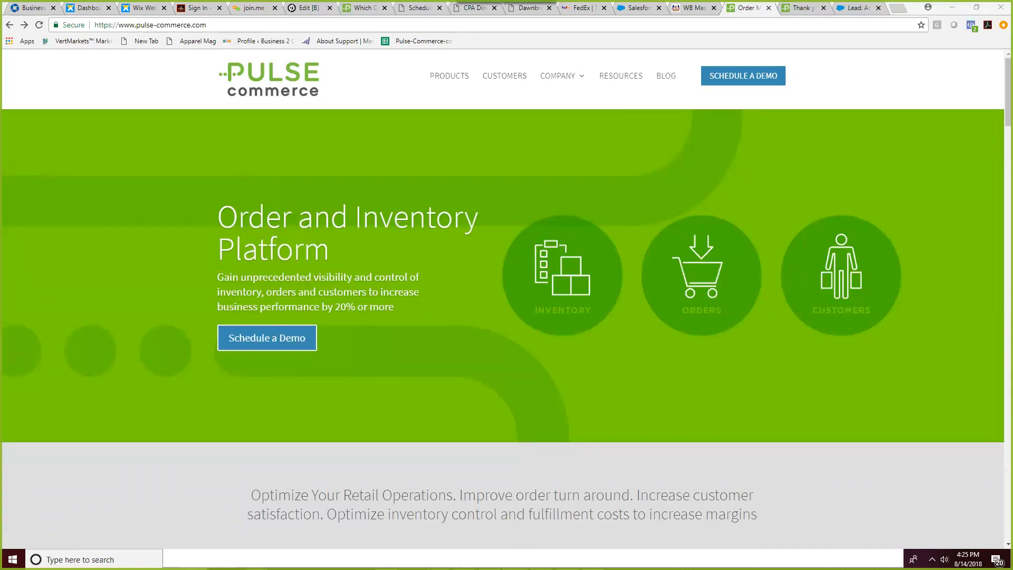
{"action": "left_click", "coordinate": [309, 8]}
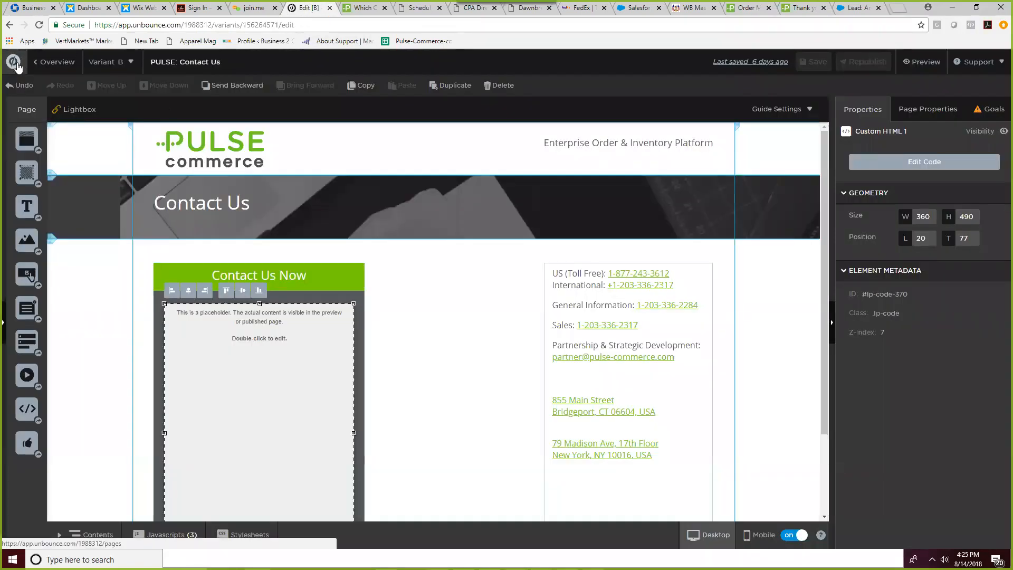
- Go from the Contact Us editor to Unbounce's All Pages list, then to Salesforce's Signup Forms list
{"action": "left_click", "coordinate": [15, 63]}
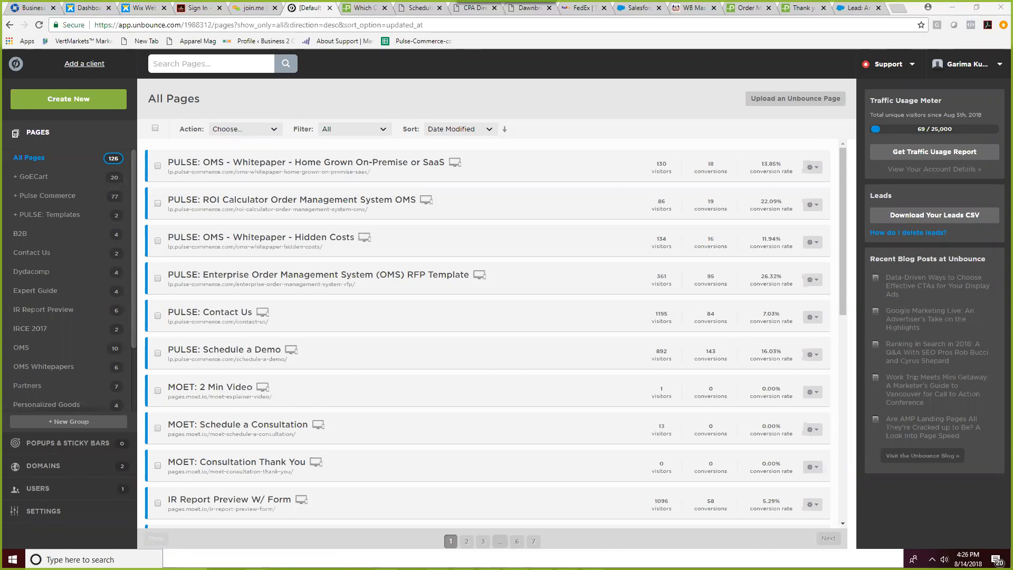
{"action": "left_click", "coordinate": [637, 8]}
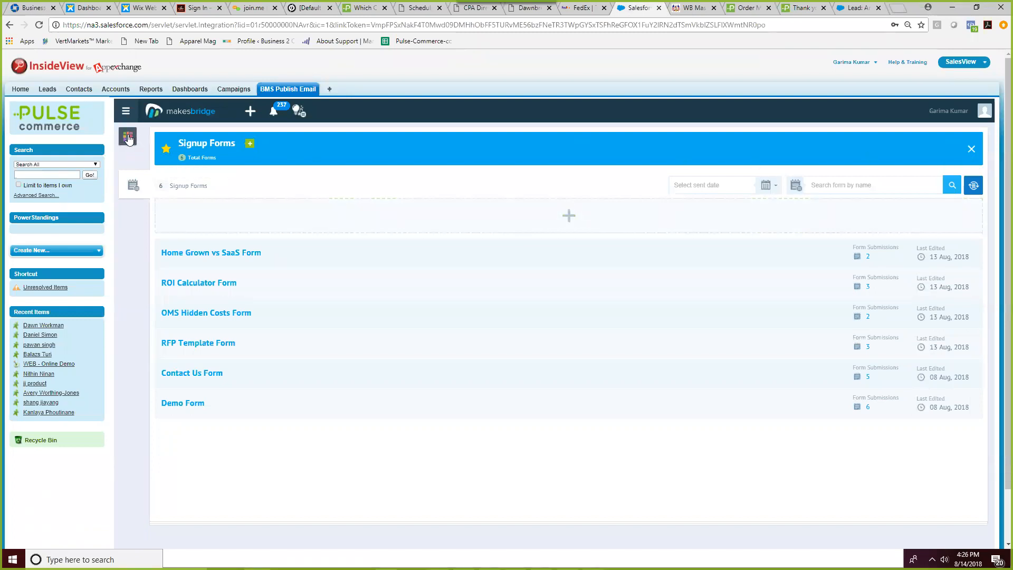
- In the Autobots Gallery, list the leads sent Contact Us Alert, then view the Outlook alert email
{"action": "left_click", "coordinate": [128, 138]}
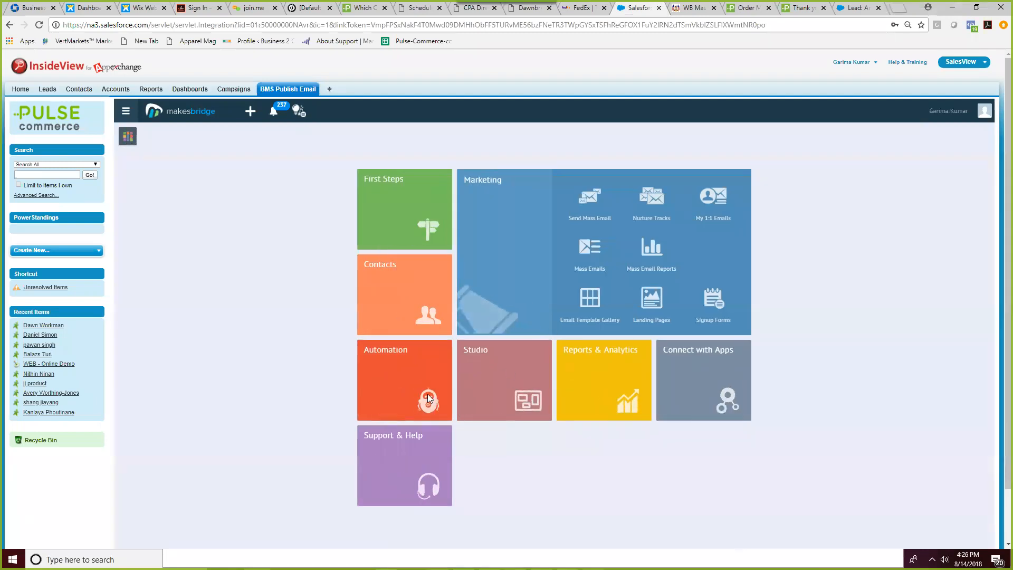
{"action": "left_click", "coordinate": [399, 385]}
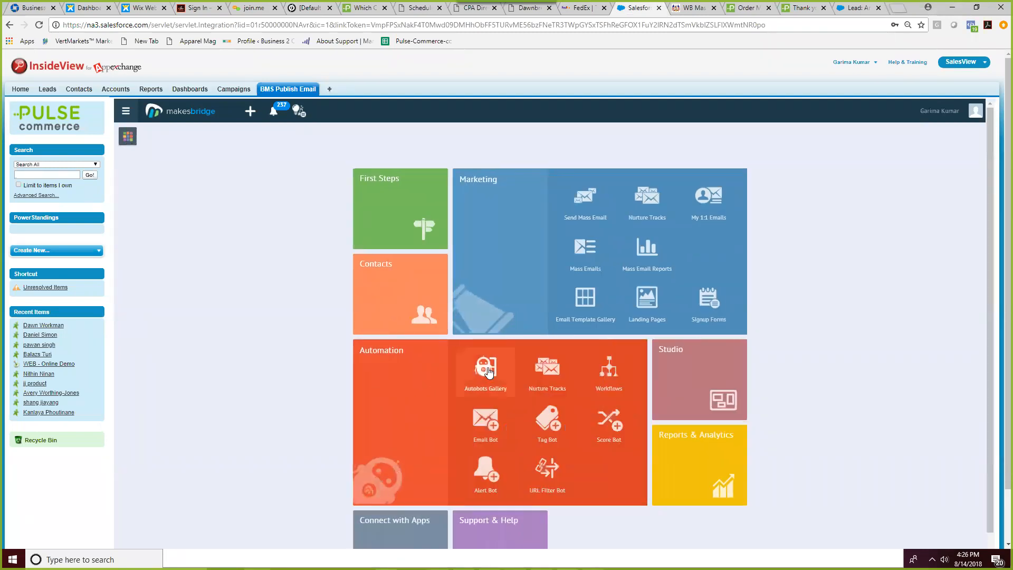
{"action": "left_click", "coordinate": [486, 368]}
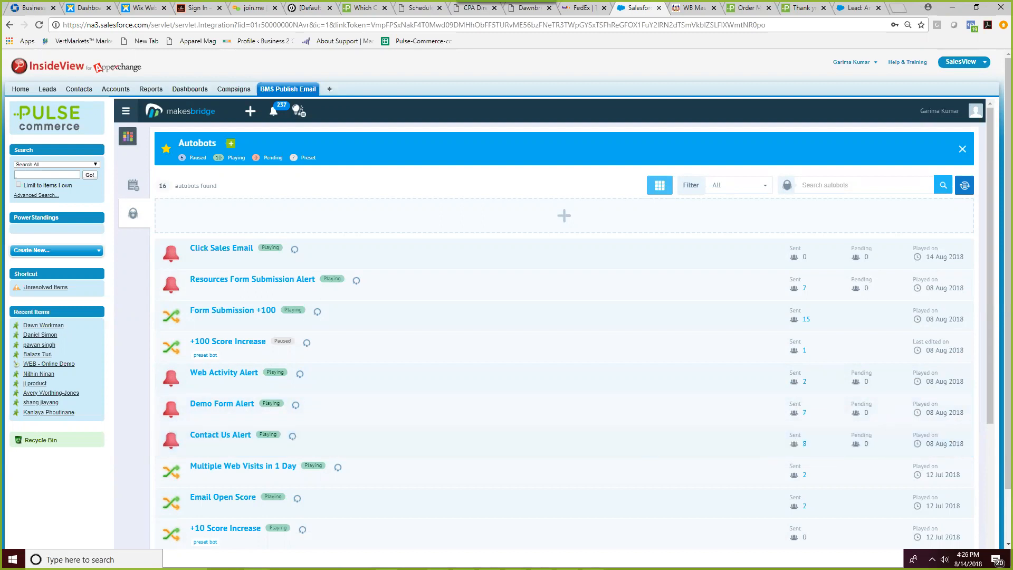
{"action": "left_click", "coordinate": [806, 446]}
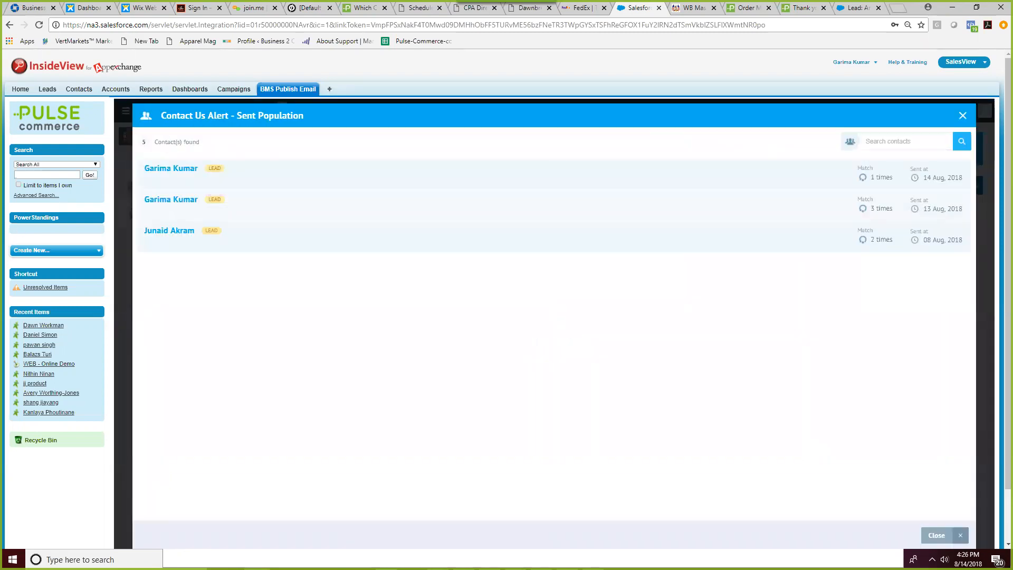
{"action": "key", "text": "alt+Tab"}
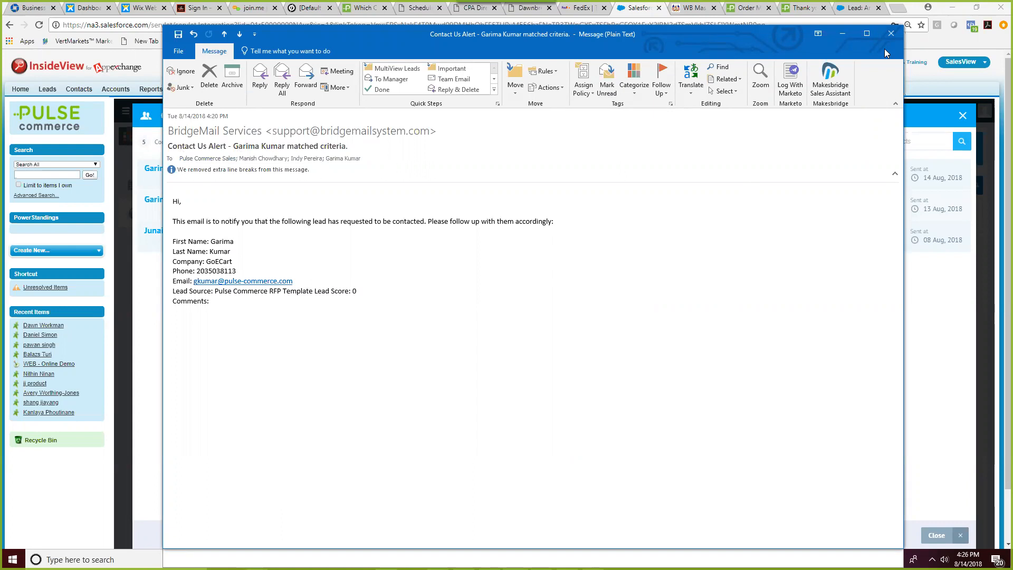
- Close the Contact Us alert email window in Outlook
{"action": "left_click", "coordinate": [890, 33]}
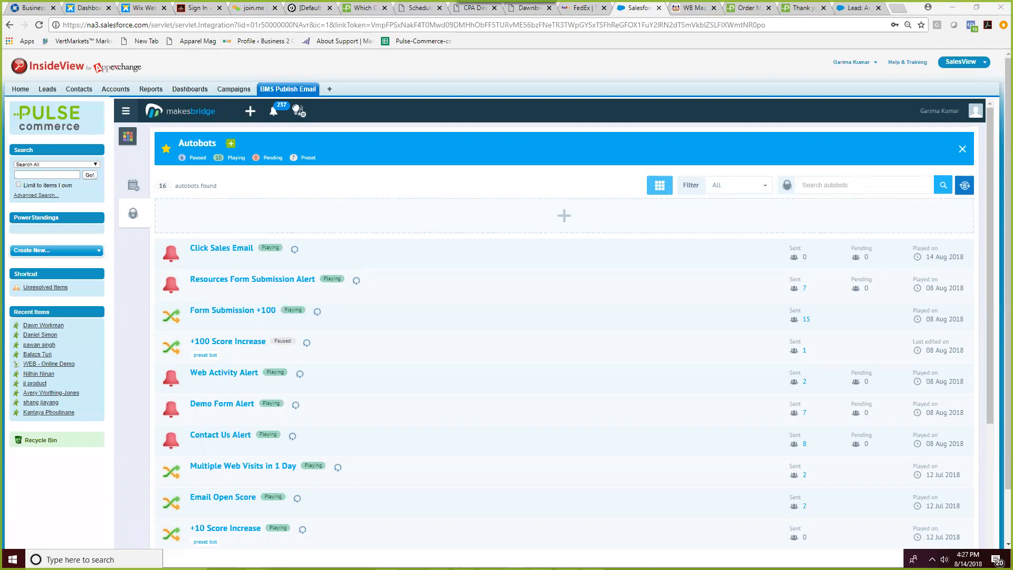
{"action": "key", "text": "alt+Tab"}
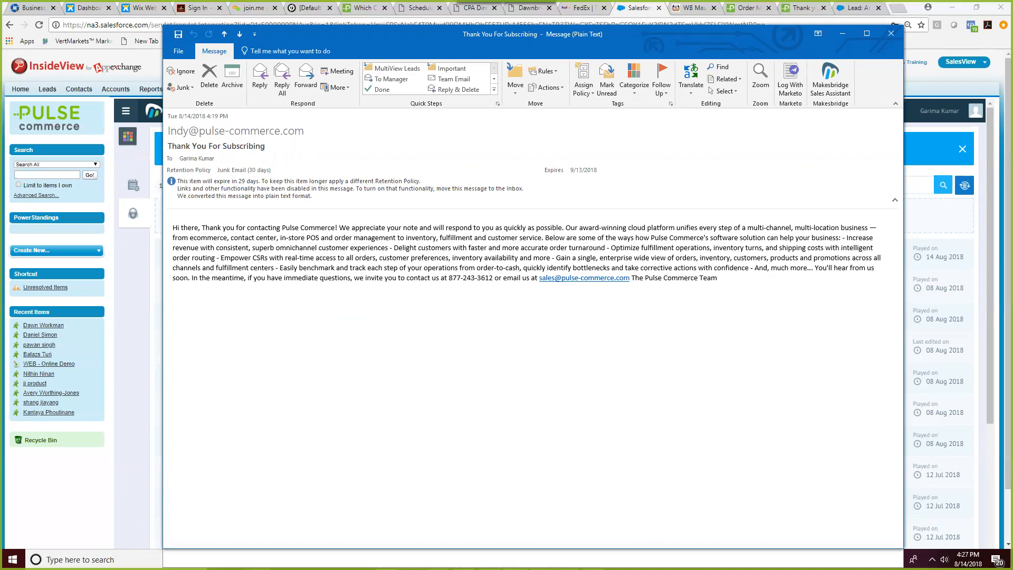
{"action": "key", "text": "alt+Tab"}
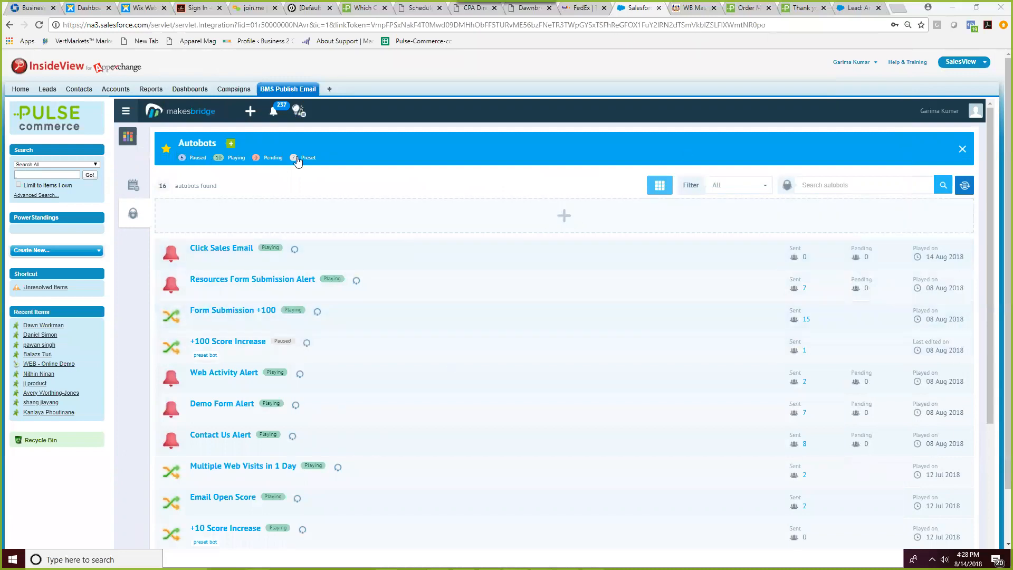
- Leave the Autobots list and open the Contact Us Form's Forward Settings in the form builder
{"action": "left_click", "coordinate": [973, 148]}
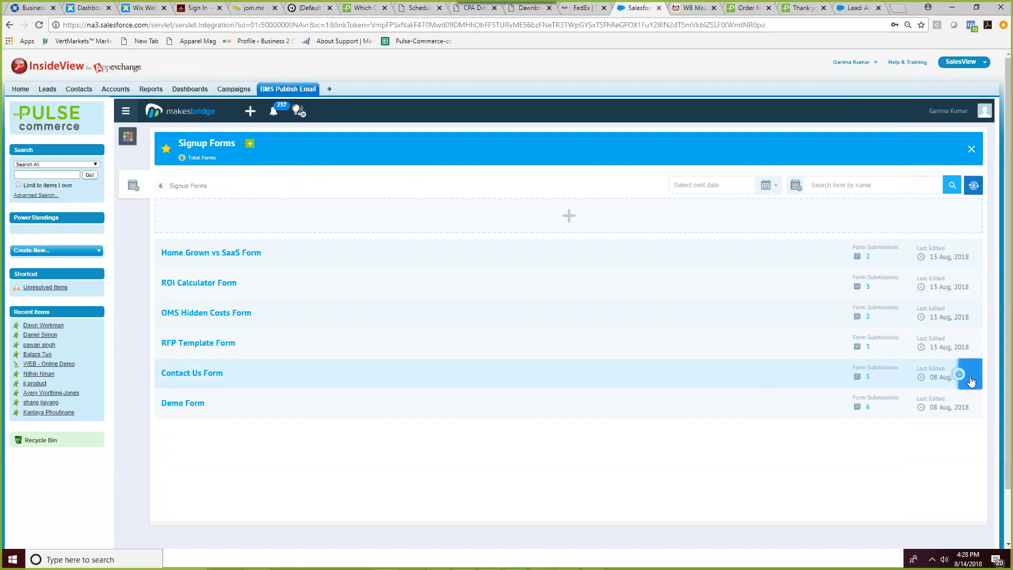
{"action": "mouse_move", "coordinate": [970, 374]}
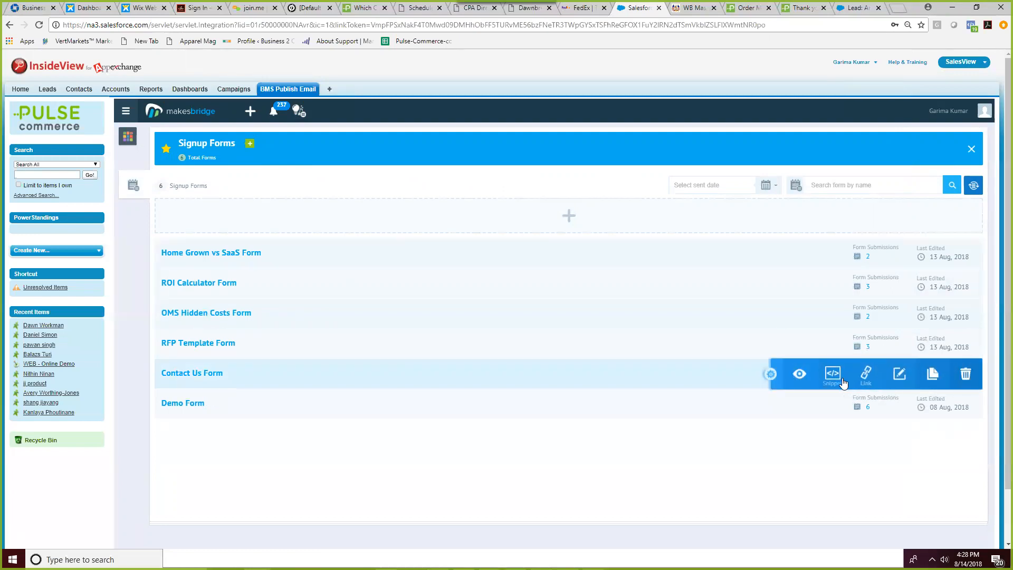
{"action": "left_click", "coordinate": [898, 374]}
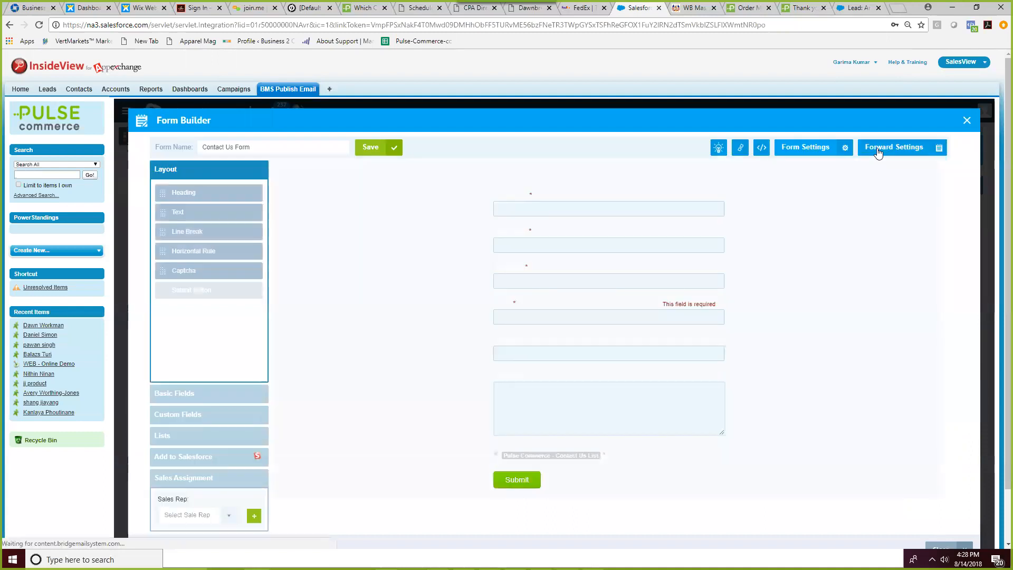
{"action": "left_click", "coordinate": [879, 150]}
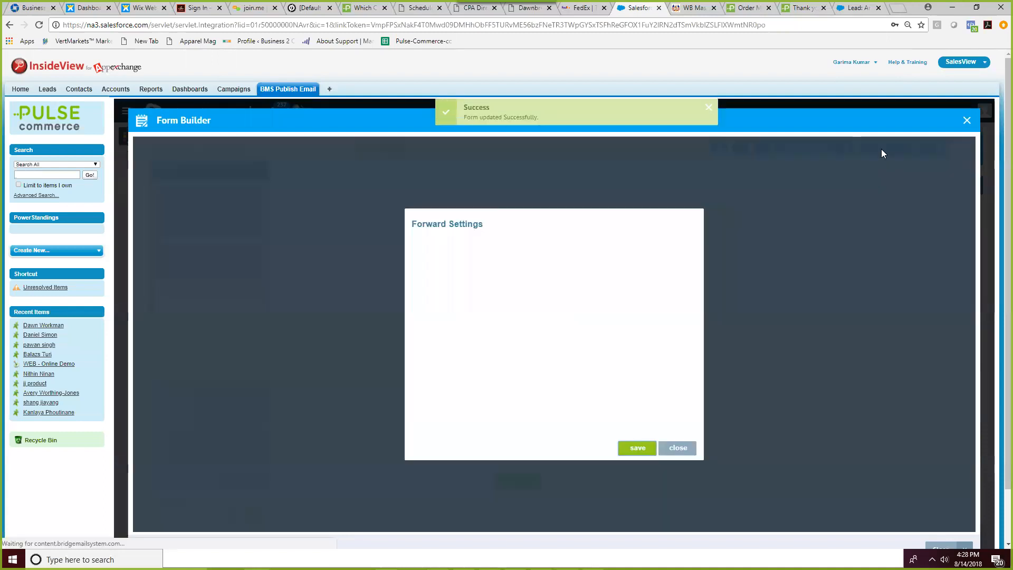
- Add a blank line after the greeting in the confirmation email body
{"action": "scroll", "coordinate": [569, 353], "scroll_direction": "down", "scroll_amount": 3}
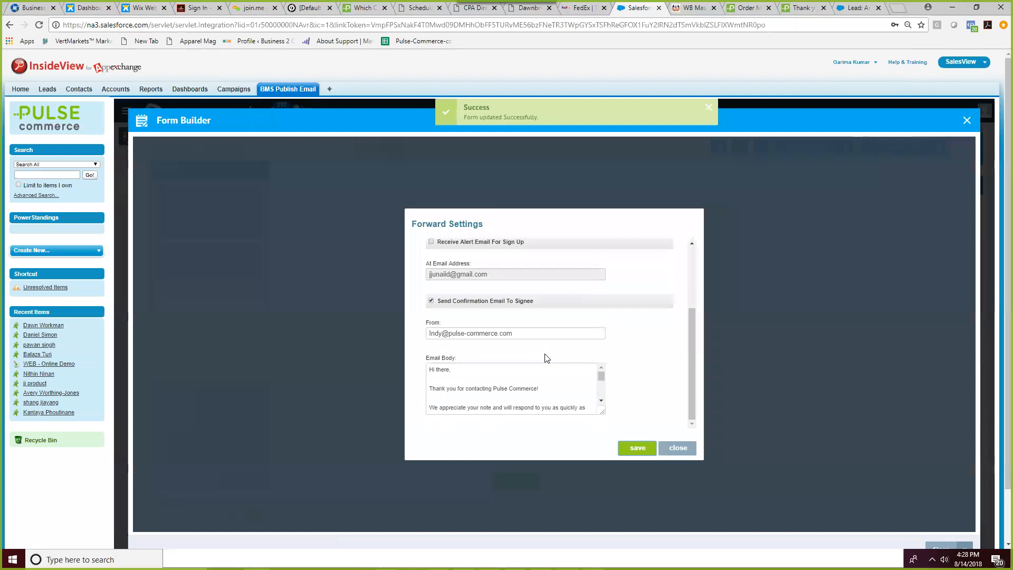
{"action": "scroll", "coordinate": [587, 331], "scroll_direction": "down", "scroll_amount": 1}
{"action": "scroll", "coordinate": [586, 331], "scroll_direction": "down", "scroll_amount": 1}
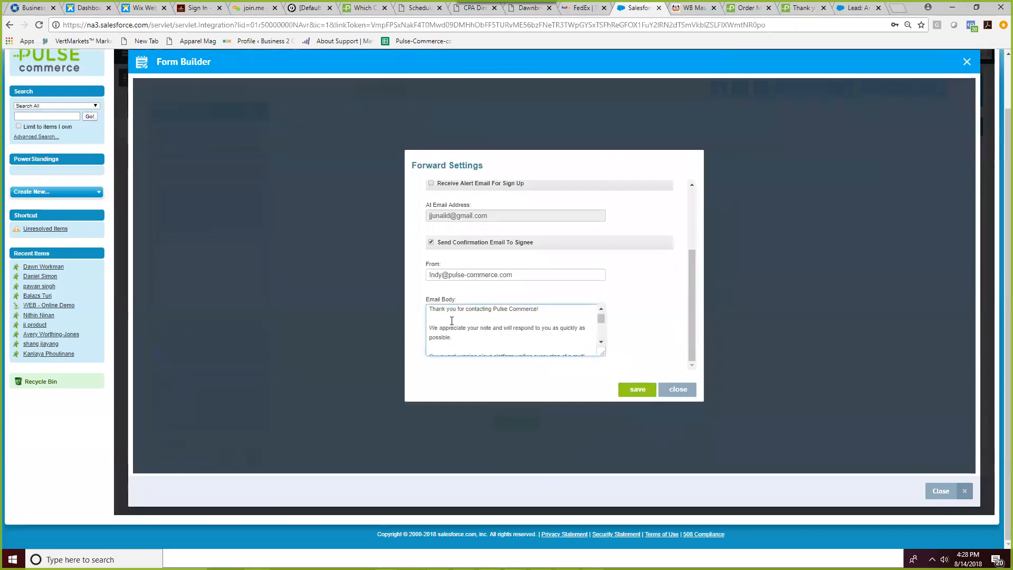
{"action": "scroll", "coordinate": [437, 322], "scroll_direction": "up", "scroll_amount": 1}
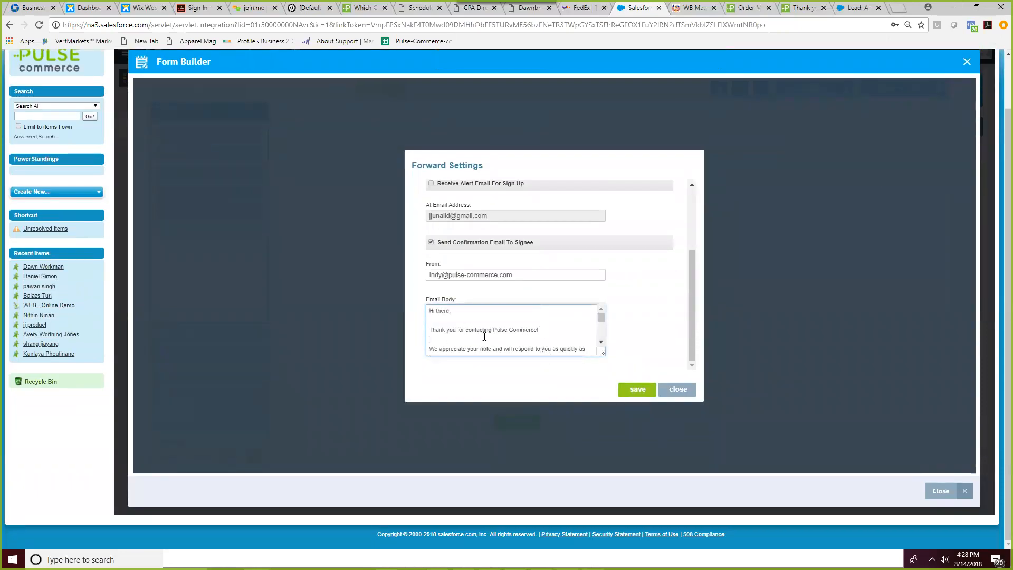
{"action": "scroll", "coordinate": [495, 323], "scroll_direction": "down", "scroll_amount": 2}
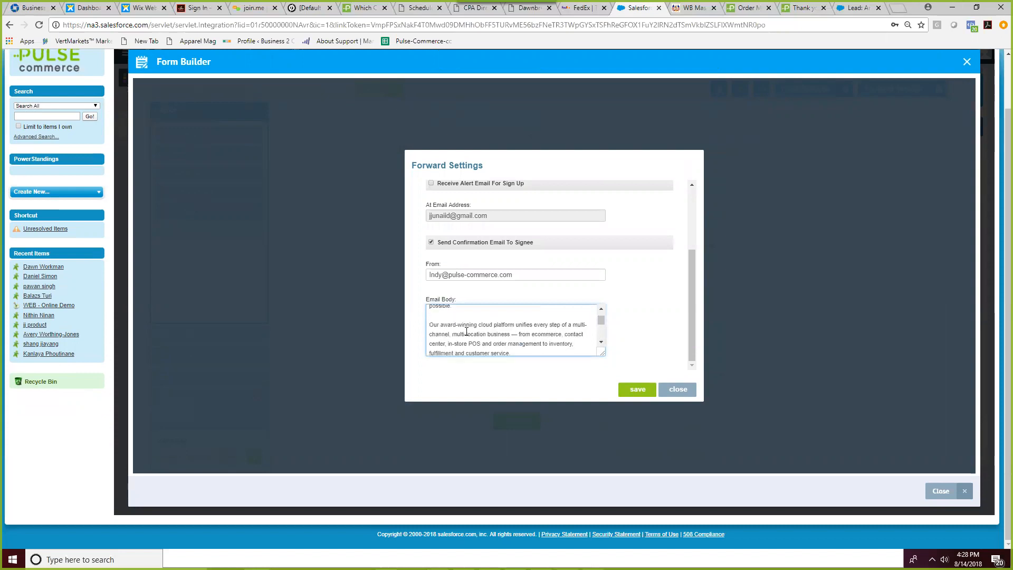
{"action": "scroll", "coordinate": [534, 336], "scroll_direction": "up", "scroll_amount": 1}
{"action": "scroll", "coordinate": [534, 336], "scroll_direction": "up", "scroll_amount": 2}
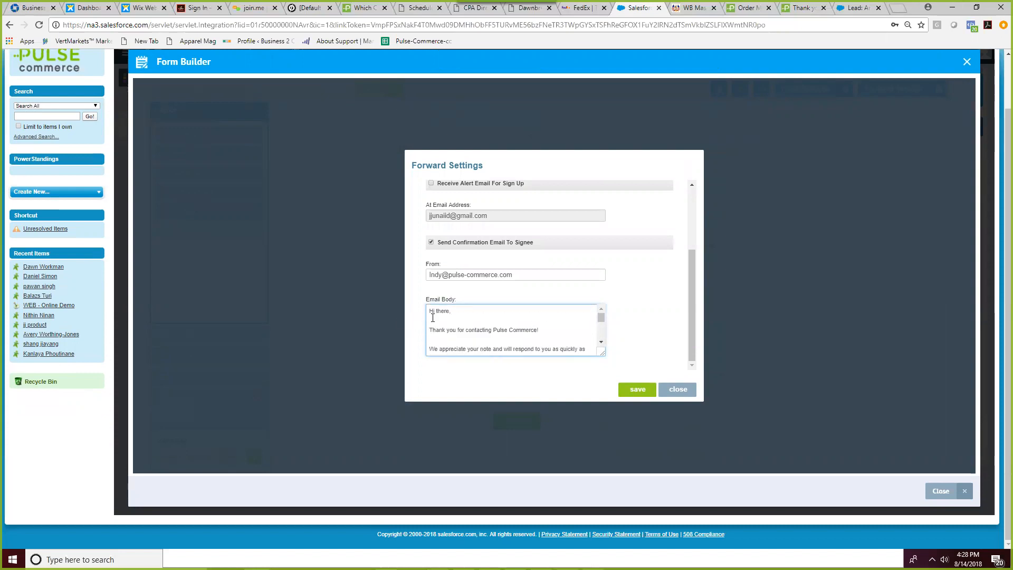
{"action": "key", "text": "Return"}
{"action": "scroll", "coordinate": [440, 321], "scroll_direction": "down", "scroll_amount": 2}
{"action": "scroll", "coordinate": [441, 322], "scroll_direction": "up", "scroll_amount": 2}
{"action": "left_click", "coordinate": [433, 347]}
{"action": "scroll", "coordinate": [471, 348], "scroll_direction": "down", "scroll_amount": 5}
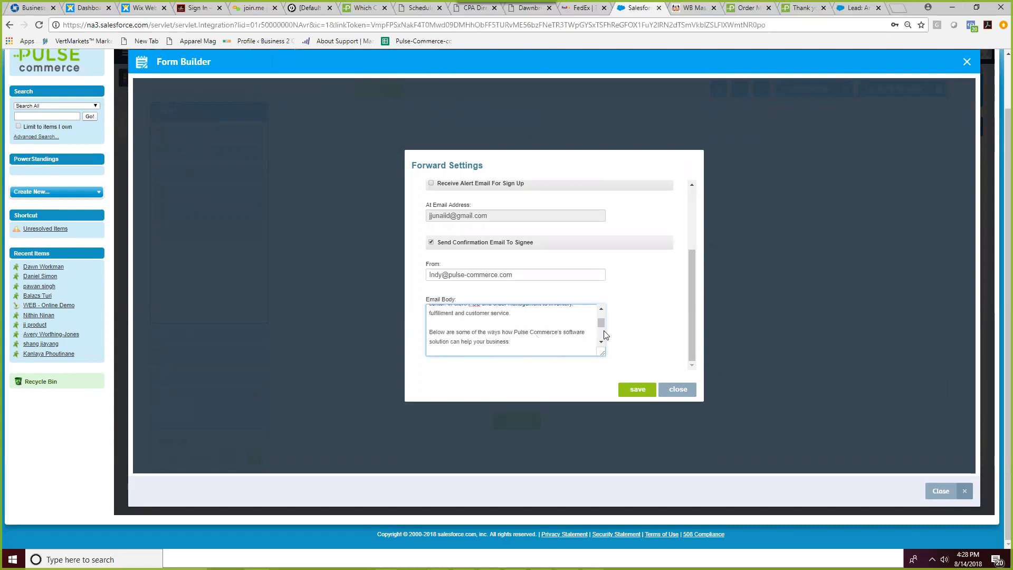
{"action": "scroll", "coordinate": [601, 320], "scroll_direction": "up", "scroll_amount": 3}
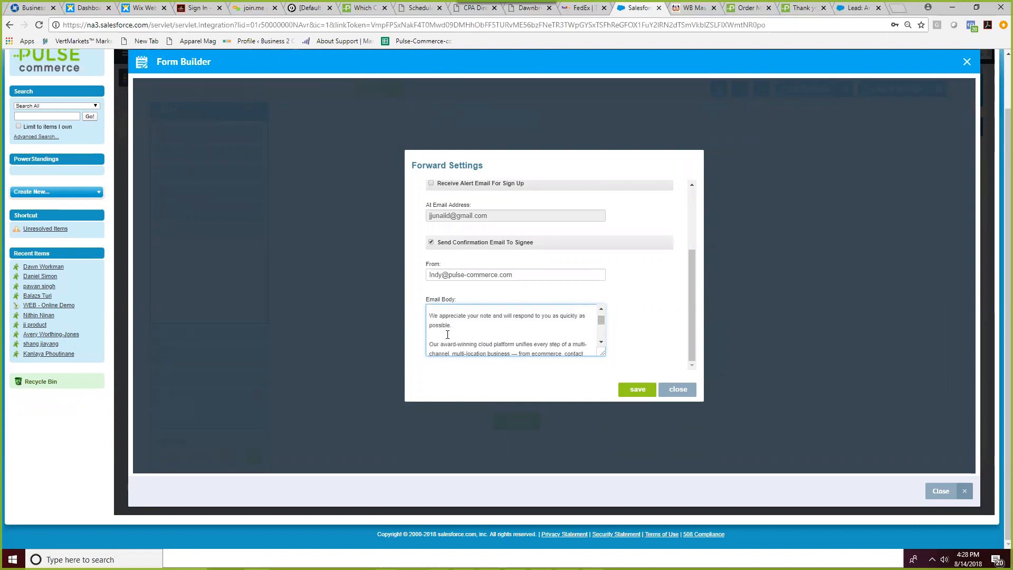
{"action": "scroll", "coordinate": [448, 334], "scroll_direction": "down", "scroll_amount": 5}
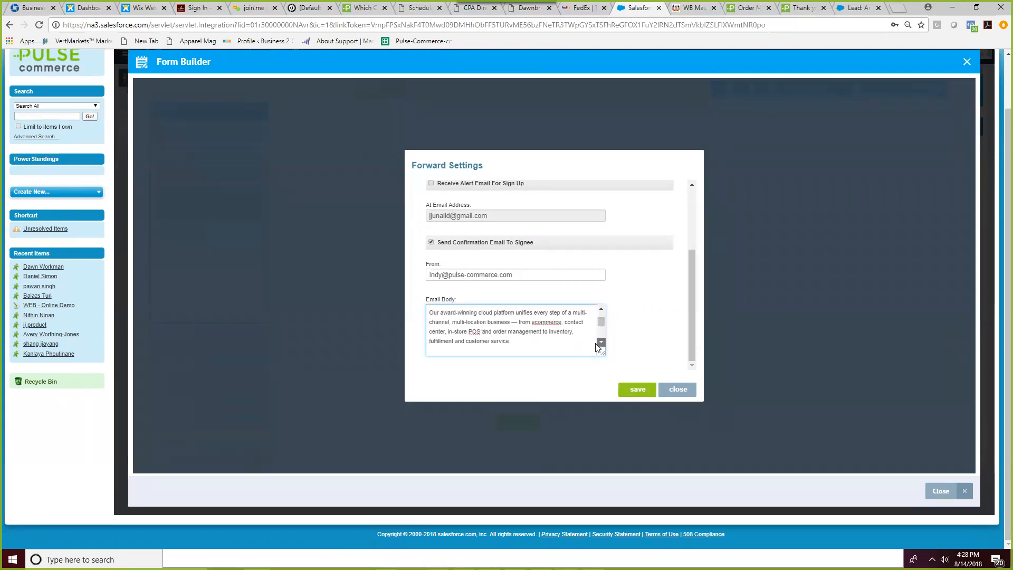
- Add blank lines after the turnaround and benchmark bullets and above the signature, then save
{"action": "left_click", "coordinate": [455, 334]}
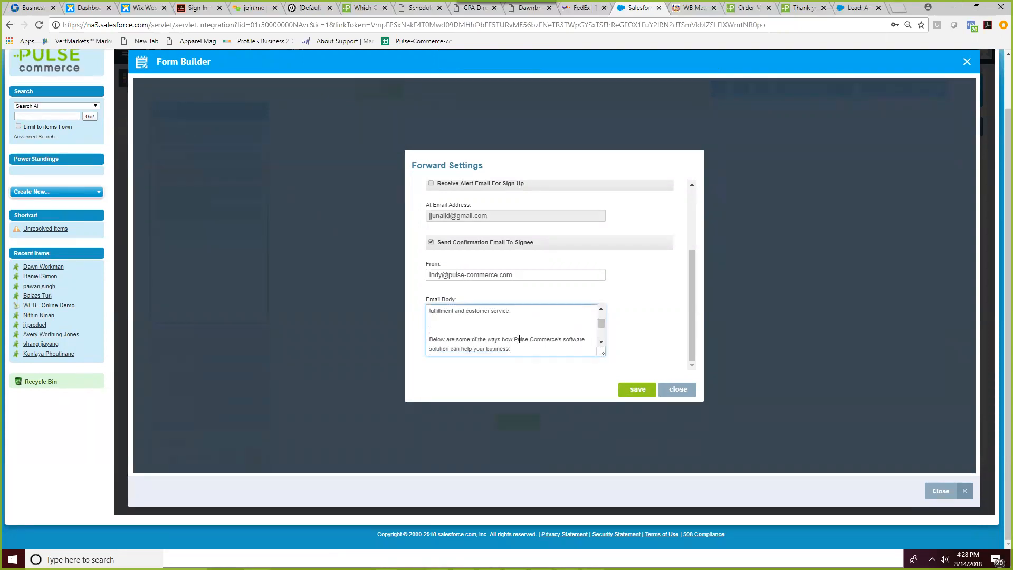
{"action": "left_click", "coordinate": [601, 341]}
{"action": "scroll", "coordinate": [469, 337], "scroll_direction": "down", "scroll_amount": 1}
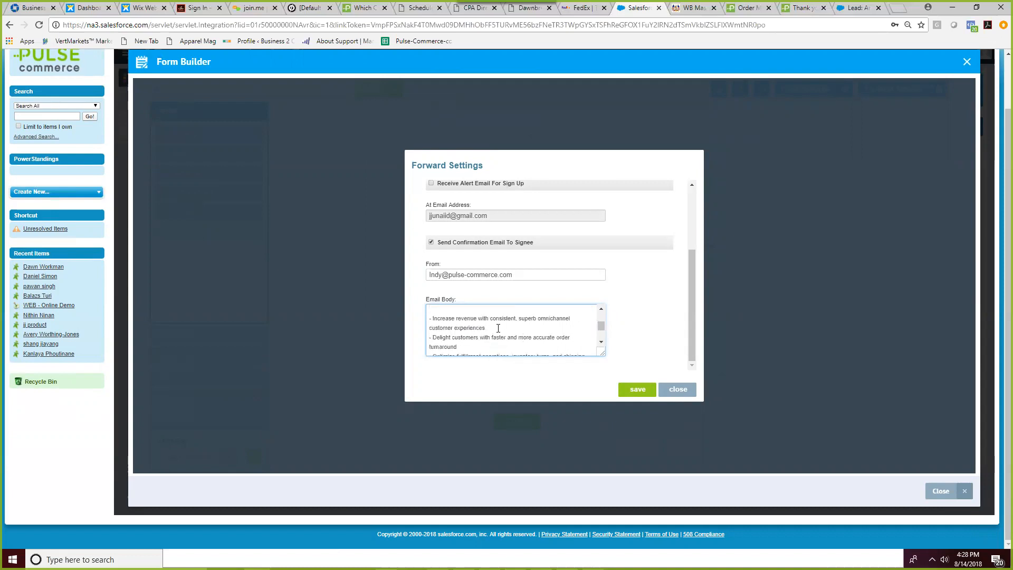
{"action": "scroll", "coordinate": [500, 330], "scroll_direction": "down", "scroll_amount": 3}
{"action": "scroll", "coordinate": [467, 323], "scroll_direction": "up", "scroll_amount": 2}
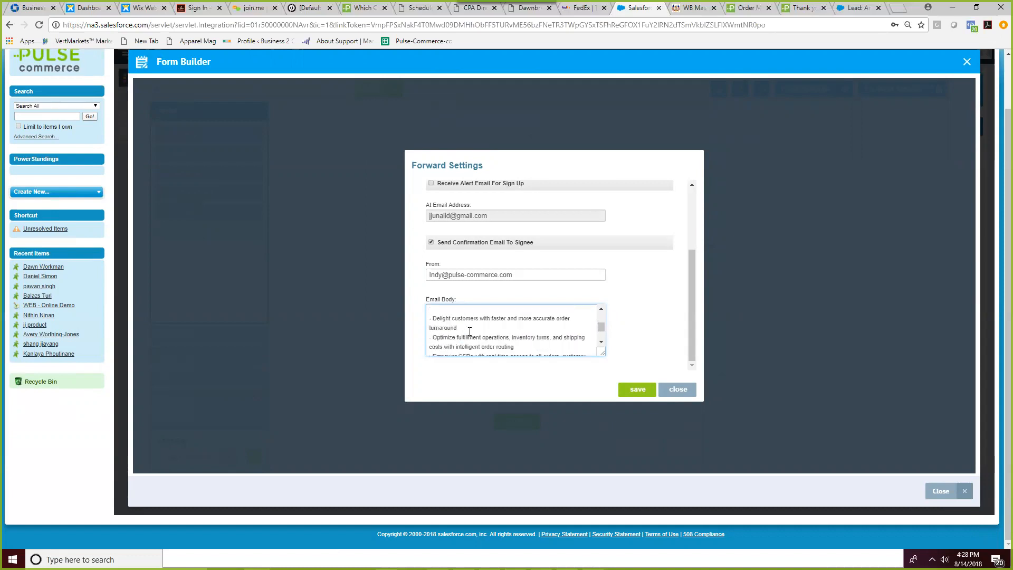
{"action": "key", "text": "Return"}
{"action": "scroll", "coordinate": [495, 338], "scroll_direction": "down", "scroll_amount": 1}
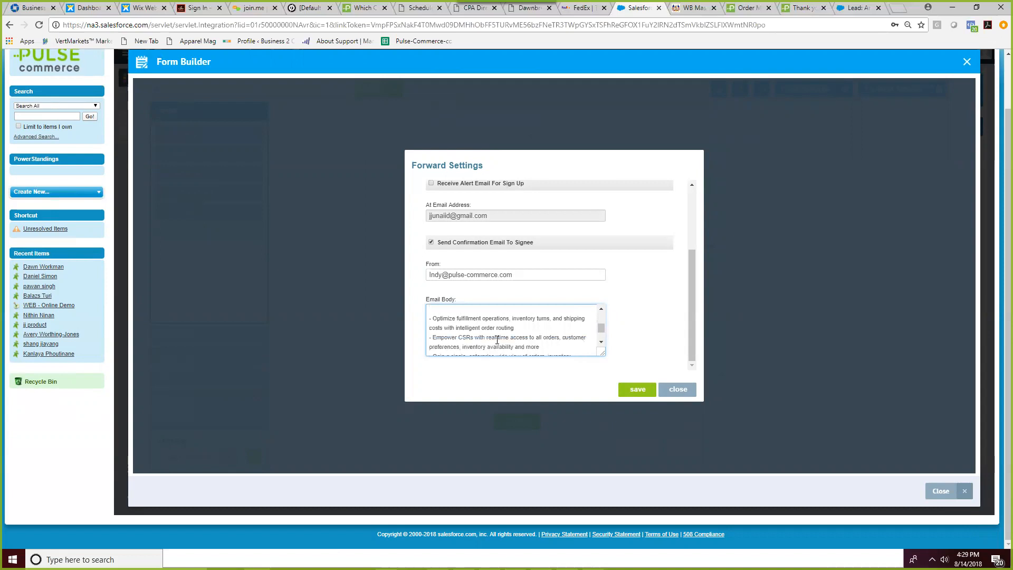
{"action": "scroll", "coordinate": [536, 335], "scroll_direction": "down", "scroll_amount": 1}
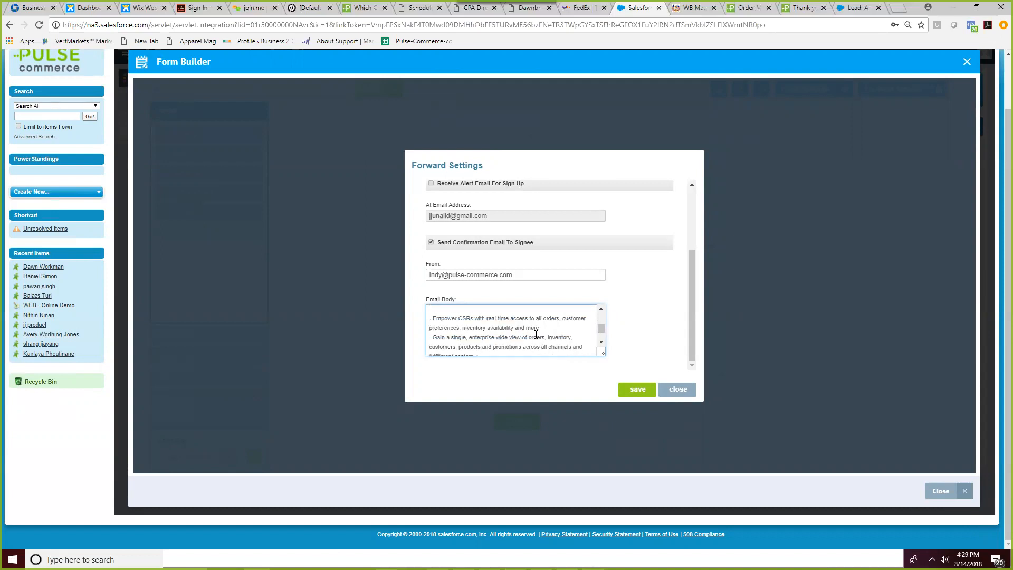
{"action": "scroll", "coordinate": [548, 329], "scroll_direction": "down", "scroll_amount": 1}
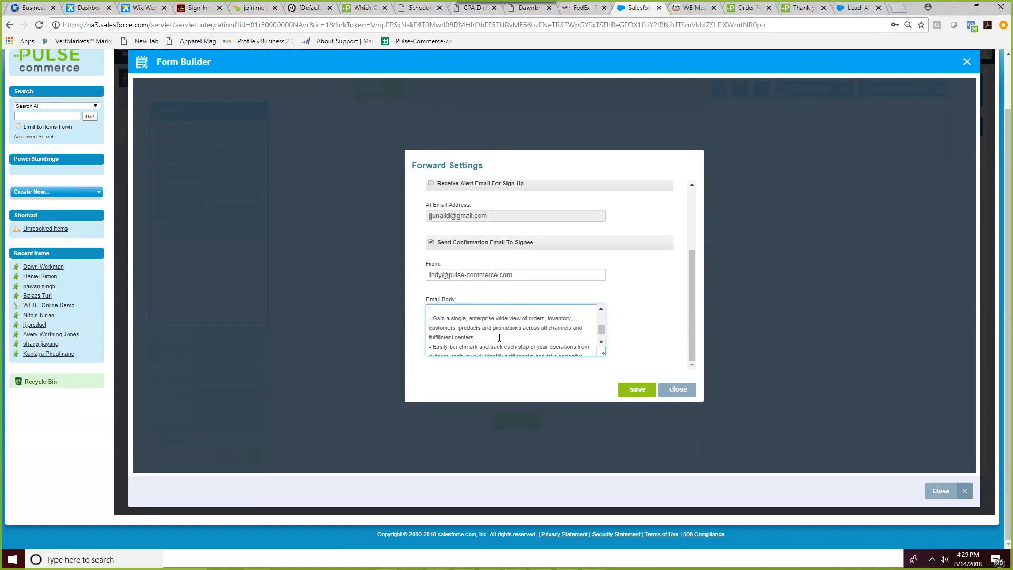
{"action": "scroll", "coordinate": [499, 337], "scroll_direction": "down", "scroll_amount": 1}
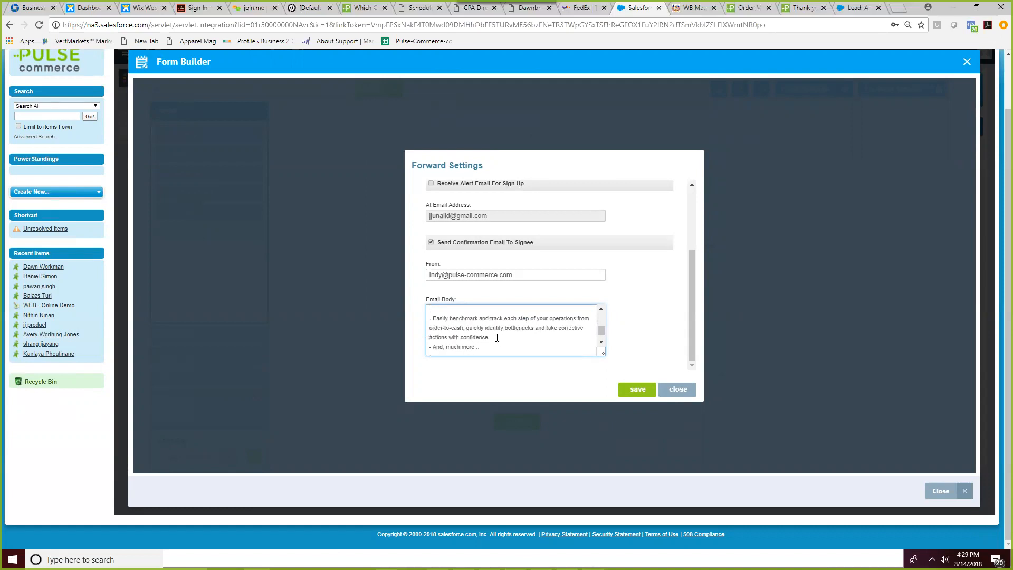
{"action": "scroll", "coordinate": [496, 337], "scroll_direction": "down", "scroll_amount": 3}
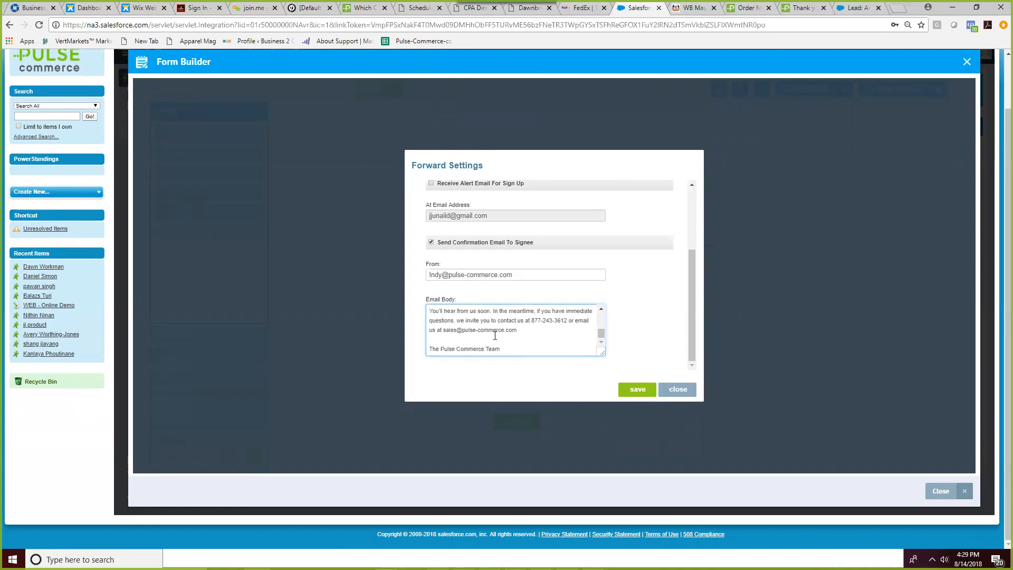
{"action": "key", "text": "Return"}
{"action": "scroll", "coordinate": [497, 343], "scroll_direction": "down", "scroll_amount": 3}
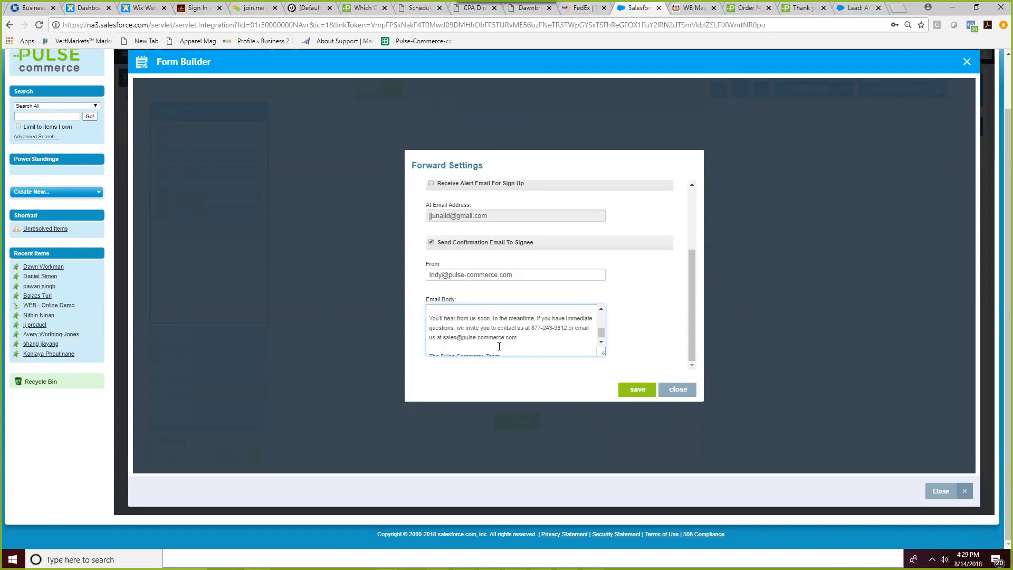
{"action": "scroll", "coordinate": [499, 346], "scroll_direction": "down", "scroll_amount": 1}
{"action": "left_click", "coordinate": [446, 340]}
{"action": "scroll", "coordinate": [520, 345], "scroll_direction": "down", "scroll_amount": 1}
{"action": "scroll", "coordinate": [521, 345], "scroll_direction": "up", "scroll_amount": 4}
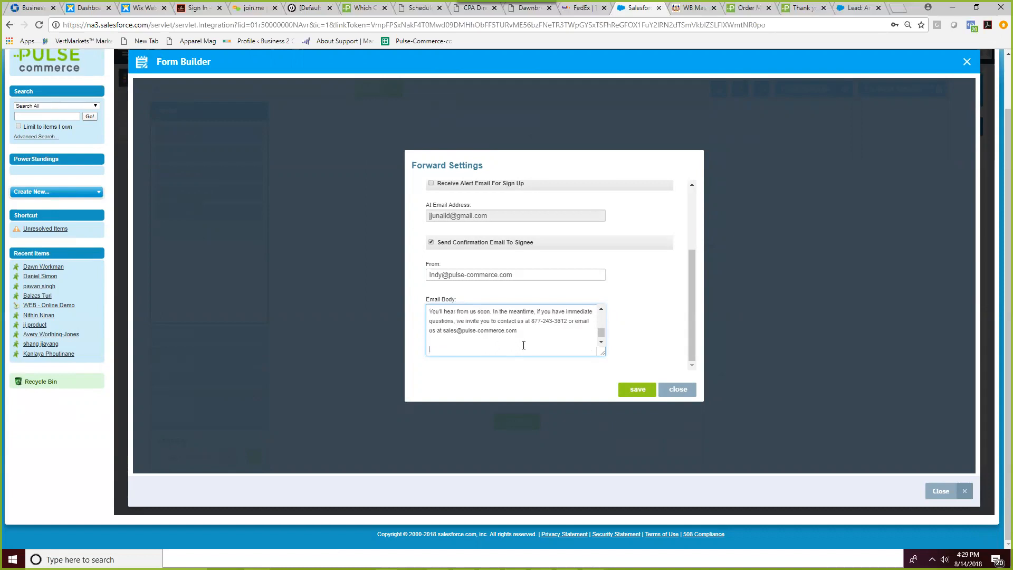
{"action": "scroll", "coordinate": [523, 345], "scroll_direction": "up", "scroll_amount": 5}
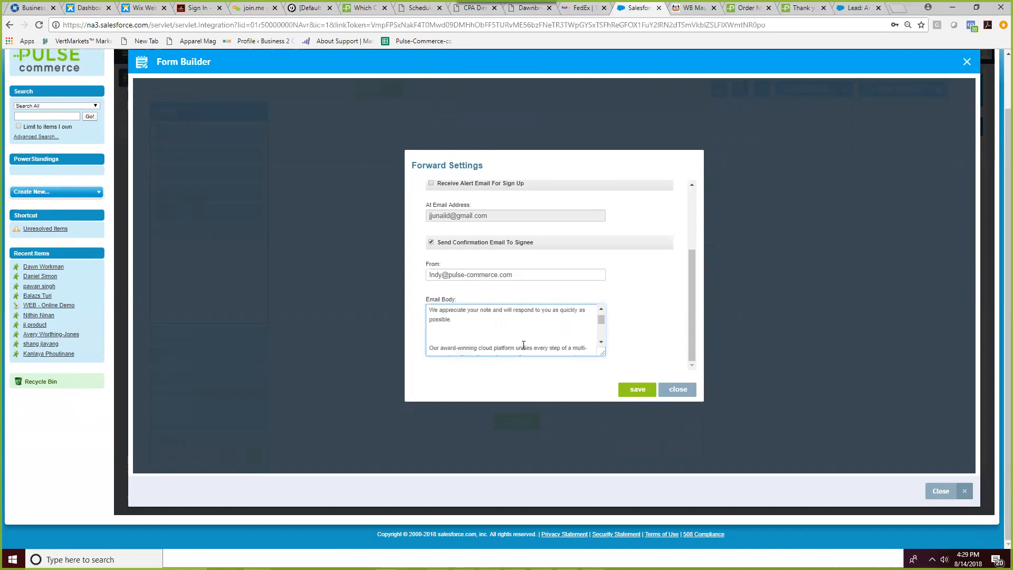
{"action": "left_click", "coordinate": [637, 391]}
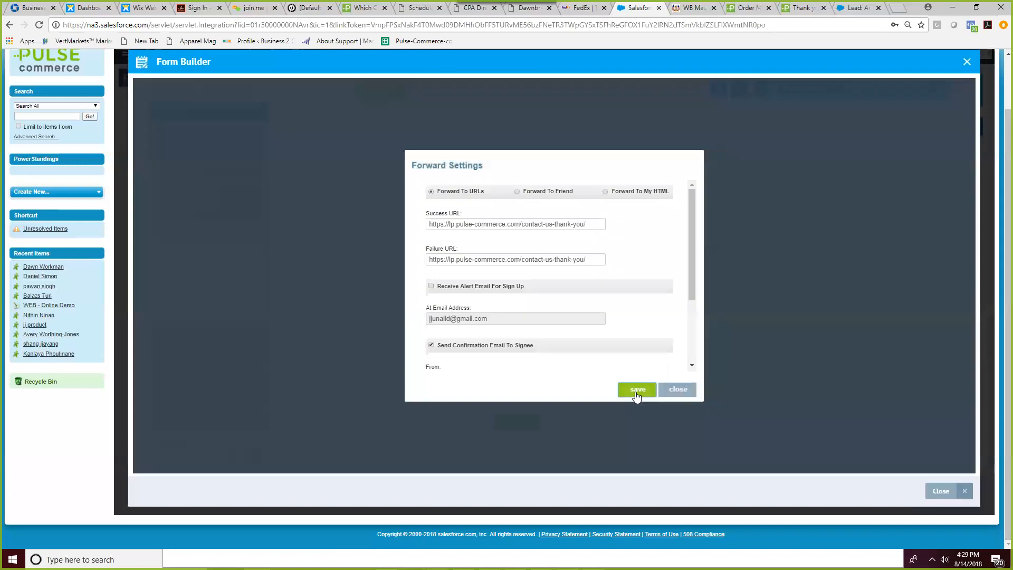
- Save and close the Forward Settings, then close the Form Builder to see the six signup forms
{"action": "left_click", "coordinate": [646, 391]}
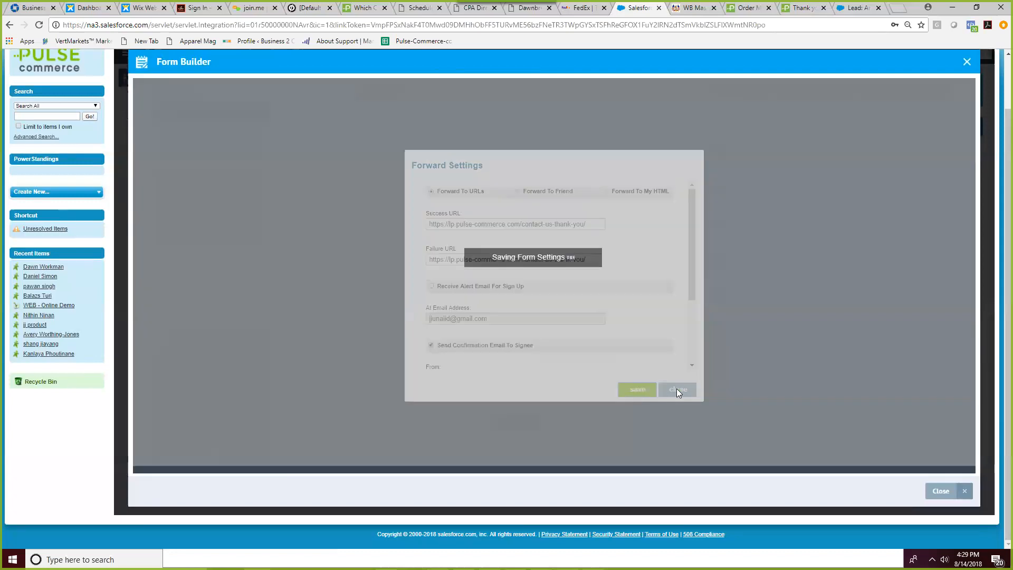
{"action": "left_click", "coordinate": [679, 391]}
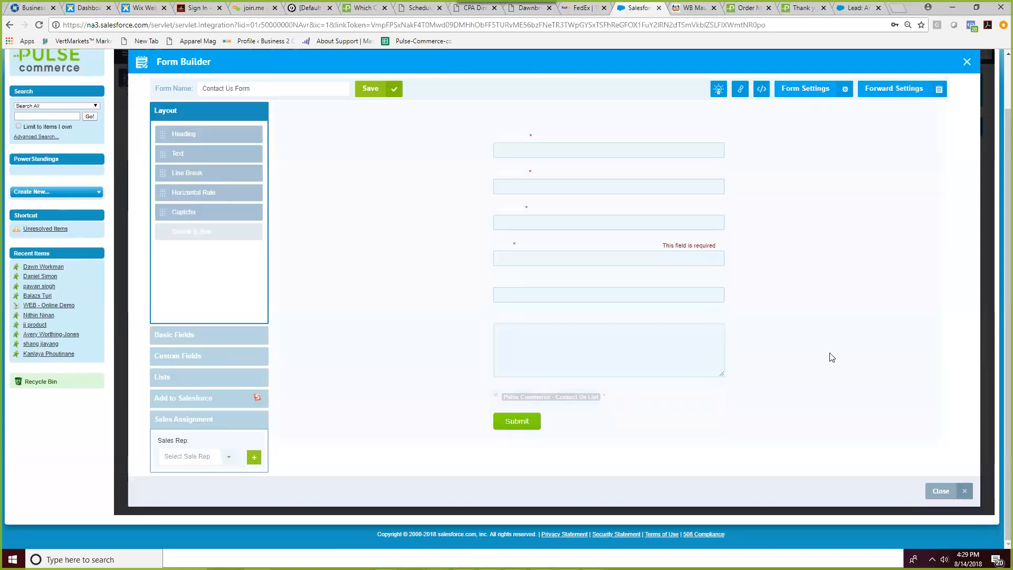
{"action": "scroll", "coordinate": [826, 362], "scroll_direction": "up", "scroll_amount": 2}
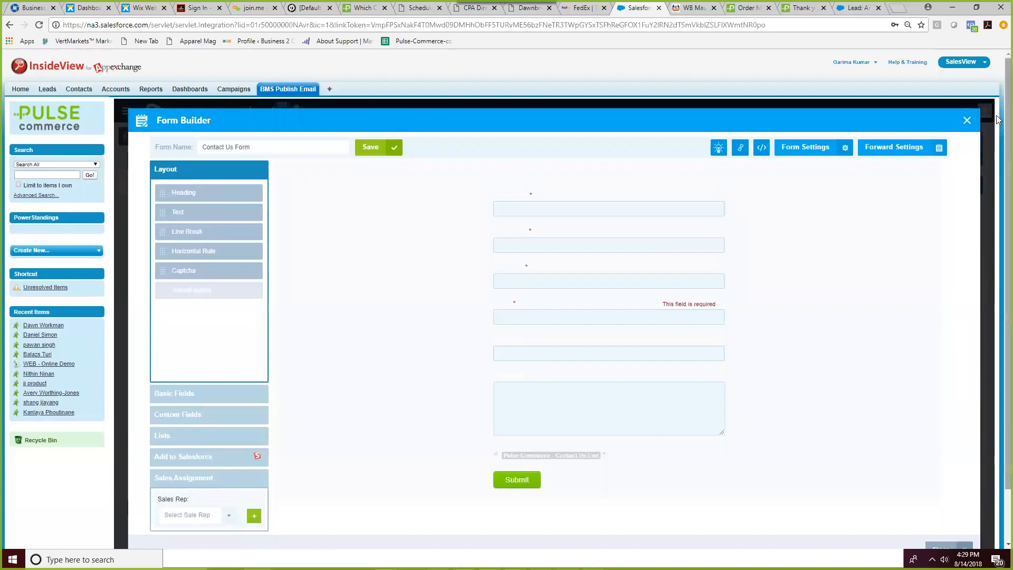
{"action": "left_click", "coordinate": [954, 129]}
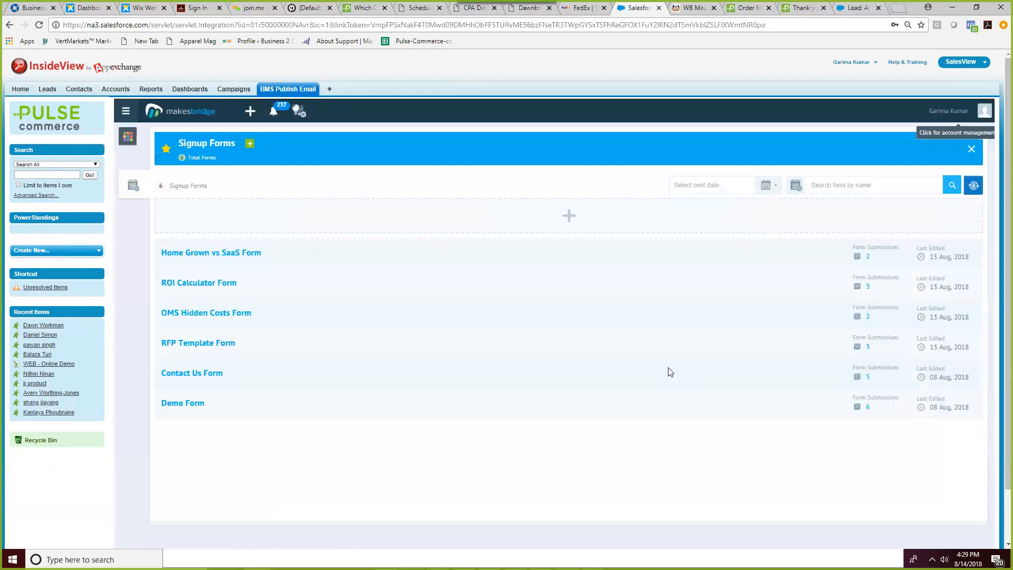